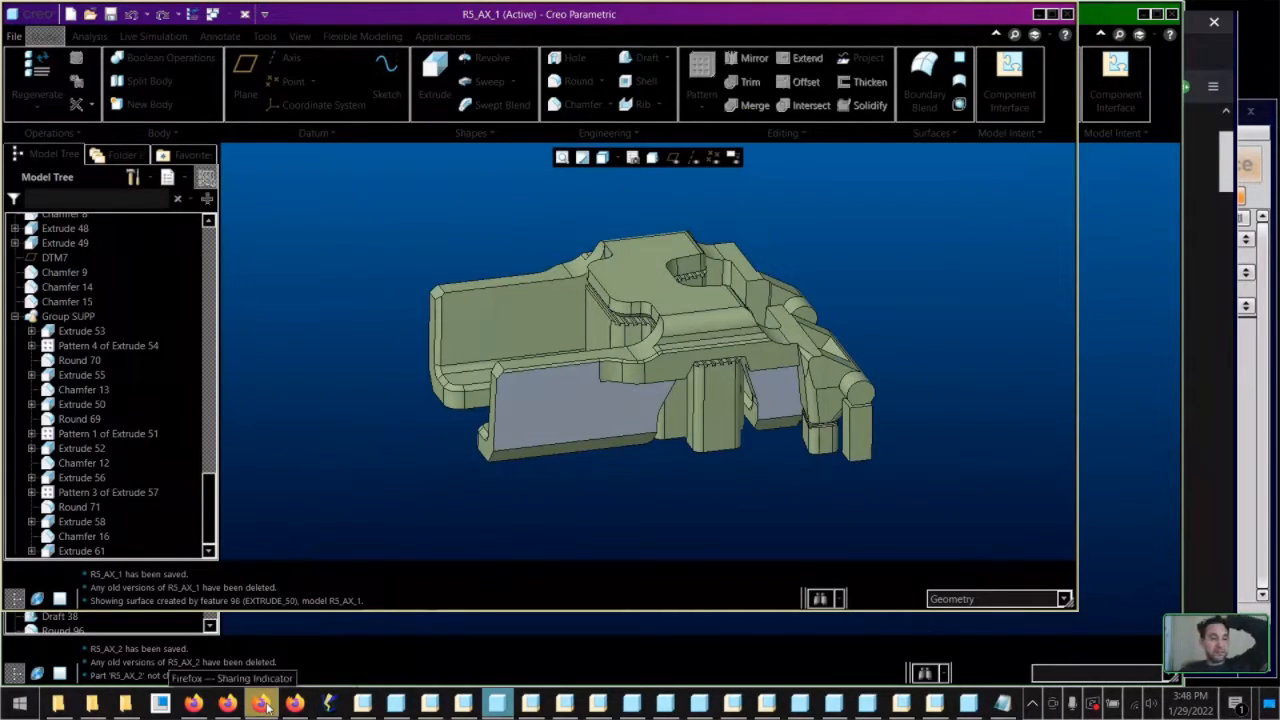
Examine the side support column of the part, check the empty print bed in KISSlicer, and select the column's outer face back in Creo
middle_drag(703, 438, 705, 435)
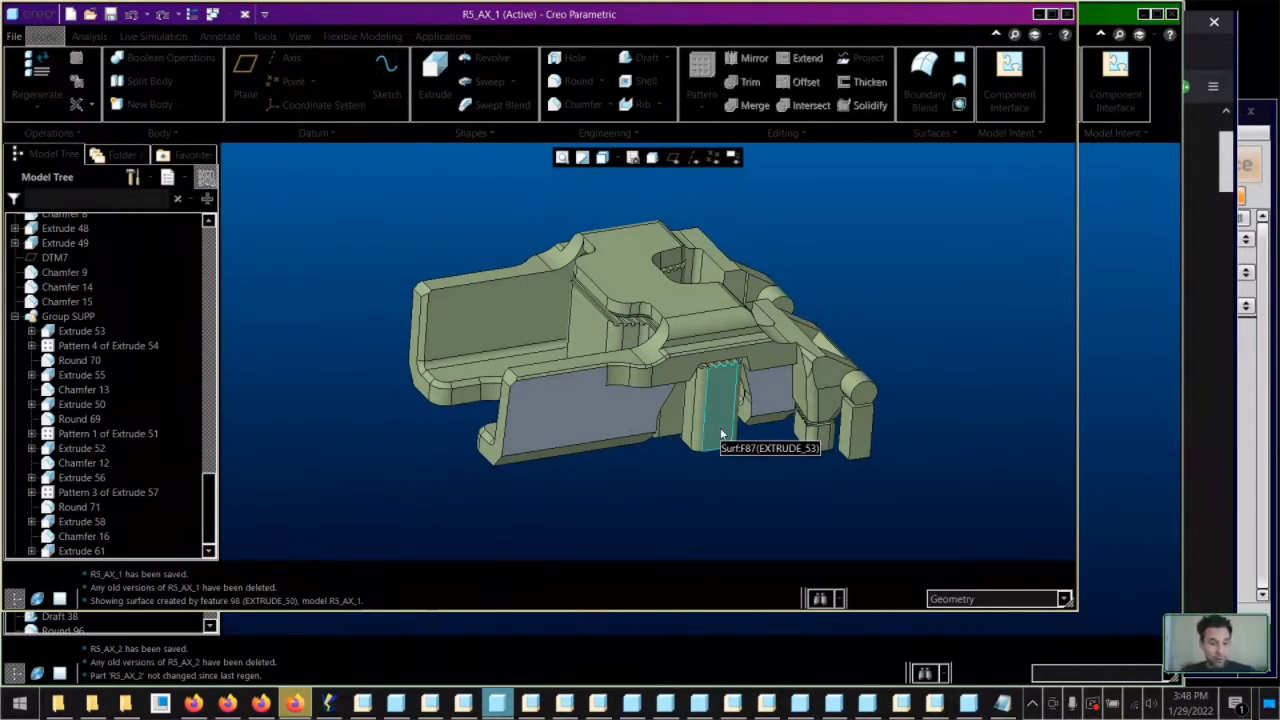
middle_drag(729, 447, 728, 447)
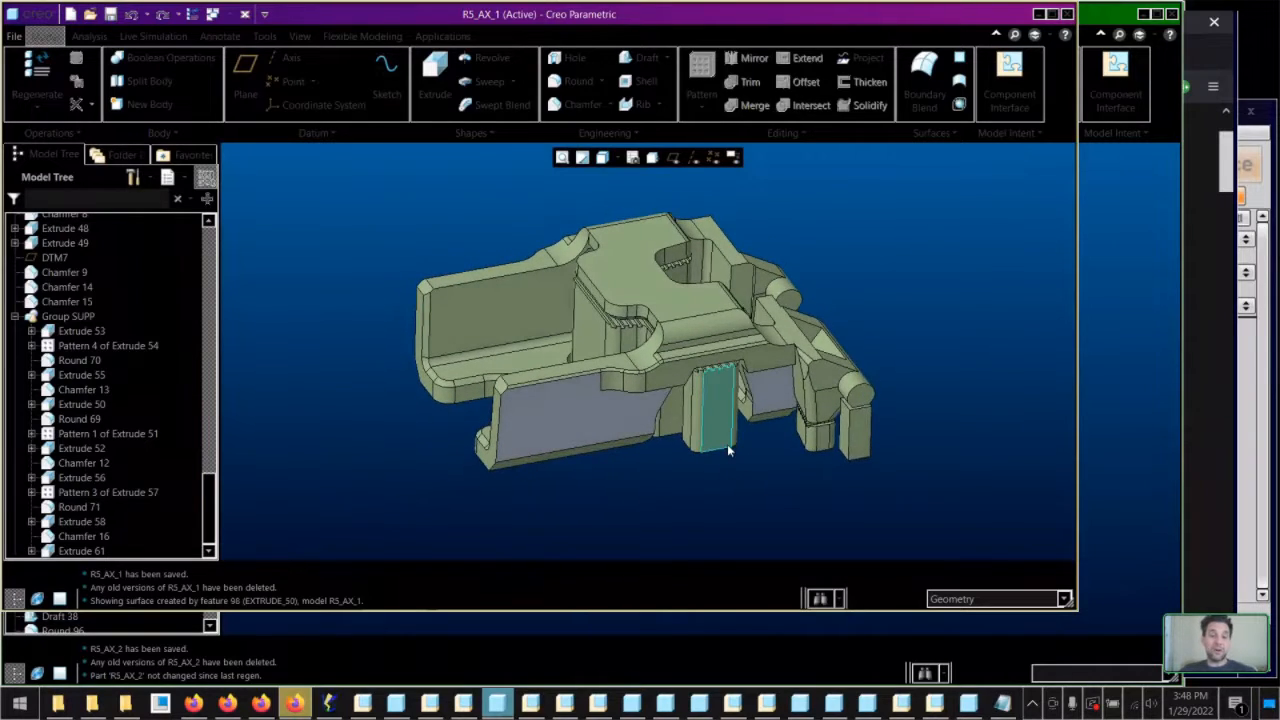
click(328, 703)
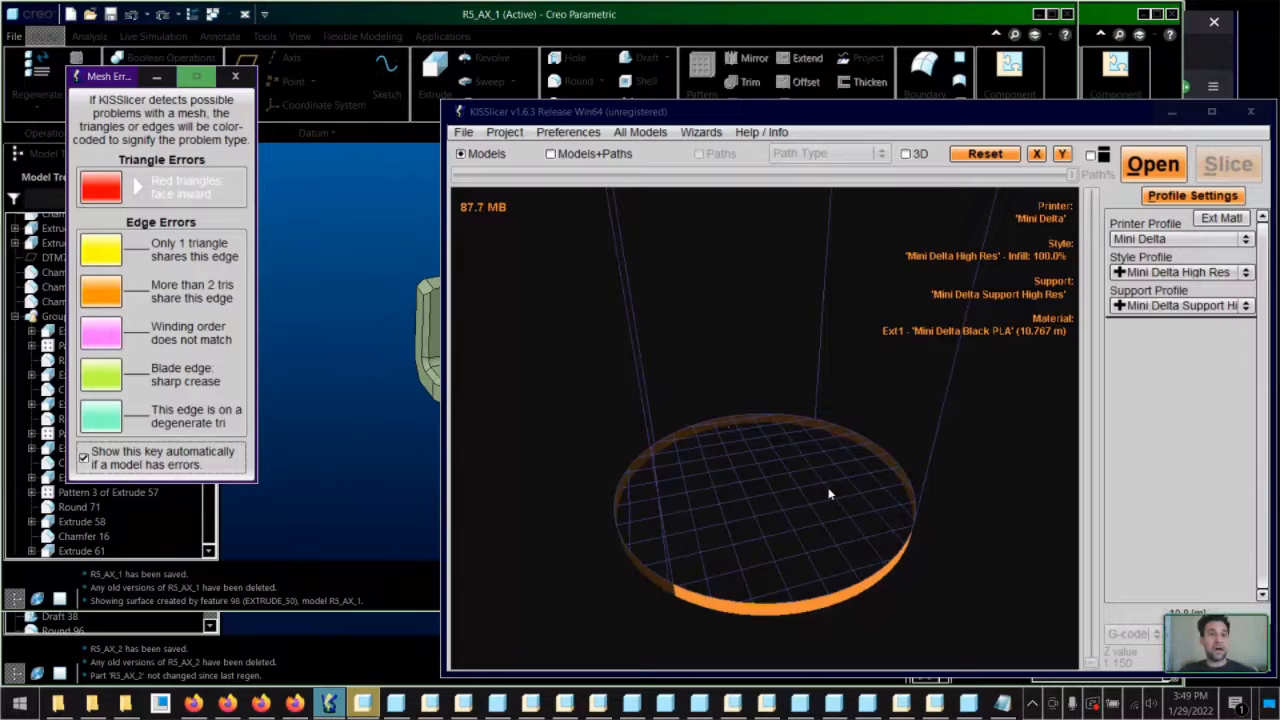
click(351, 379)
middle_drag(750, 379, 660, 322)
click(712, 408)
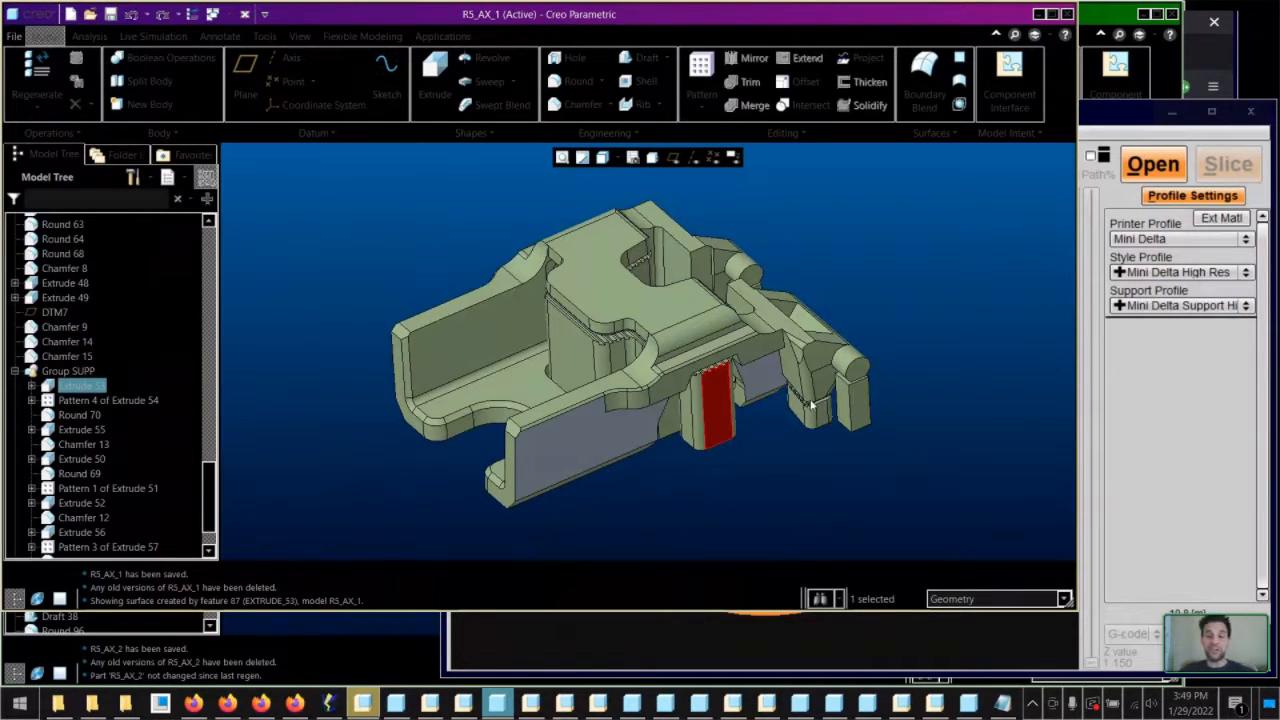
View the Mini Delta build volume in KISSlicer, return to Creo to inspect the Extrude 53 support face, and clear the selection
click(860, 643)
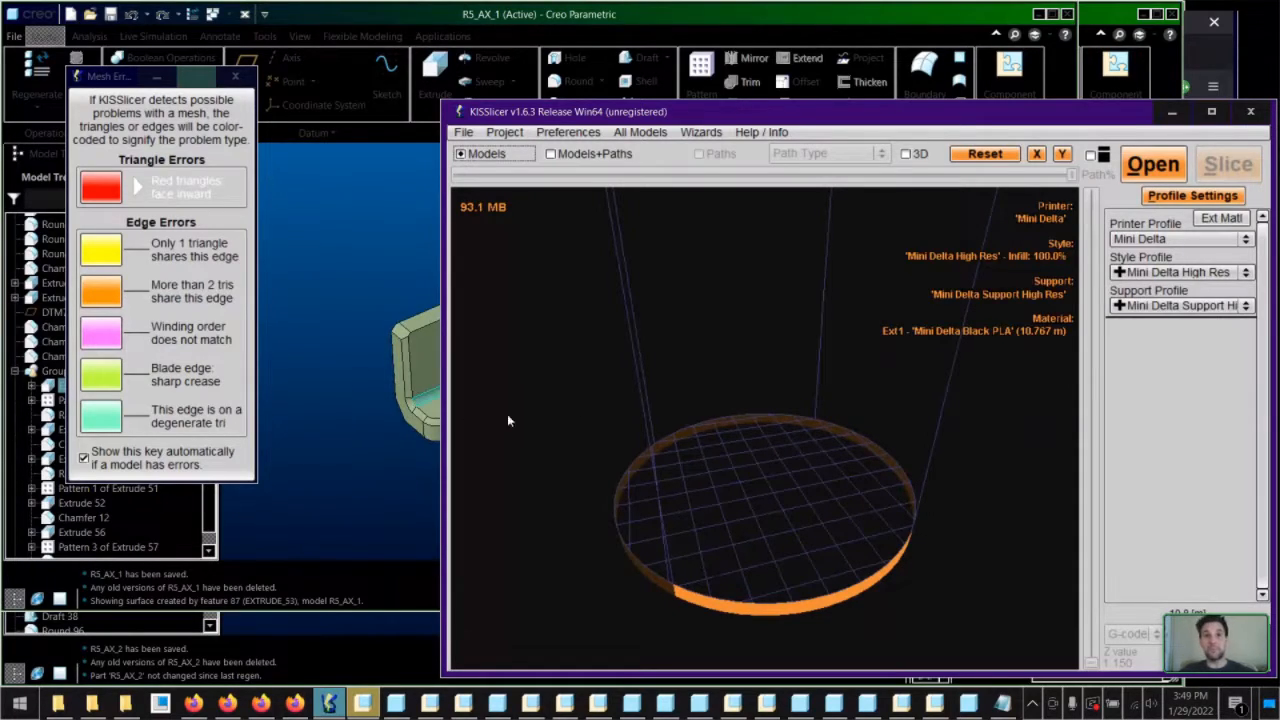
click(312, 393)
middle_drag(643, 443, 721, 425)
click(712, 420)
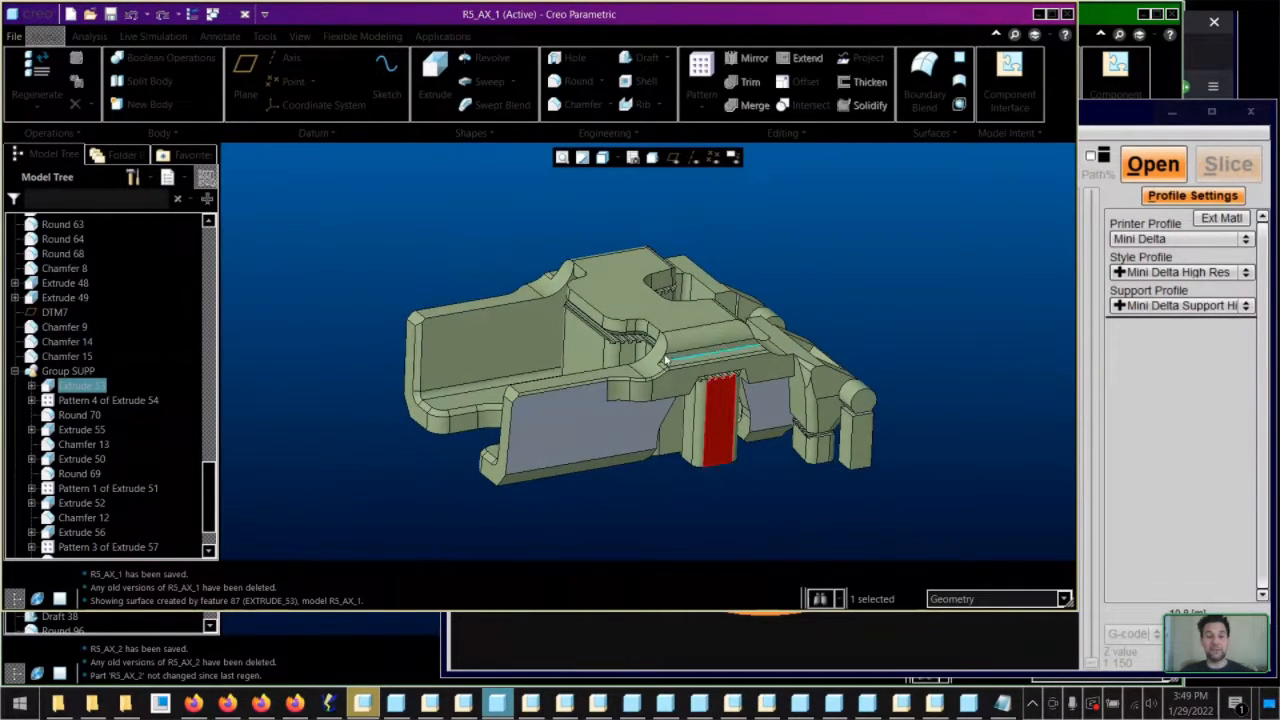
click(440, 218)
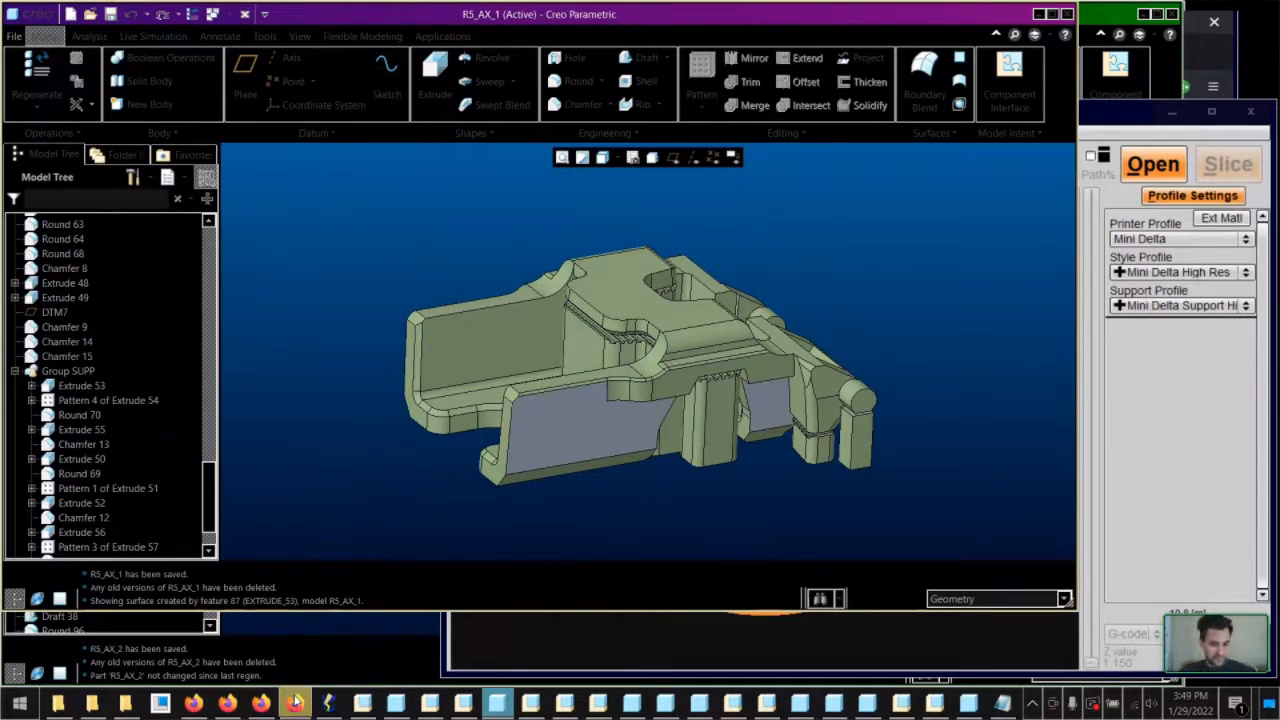
Switch through KISSlicer to Firefox and view the Monoprice Mini Delta V2 3D Printer product page
click(1155, 477)
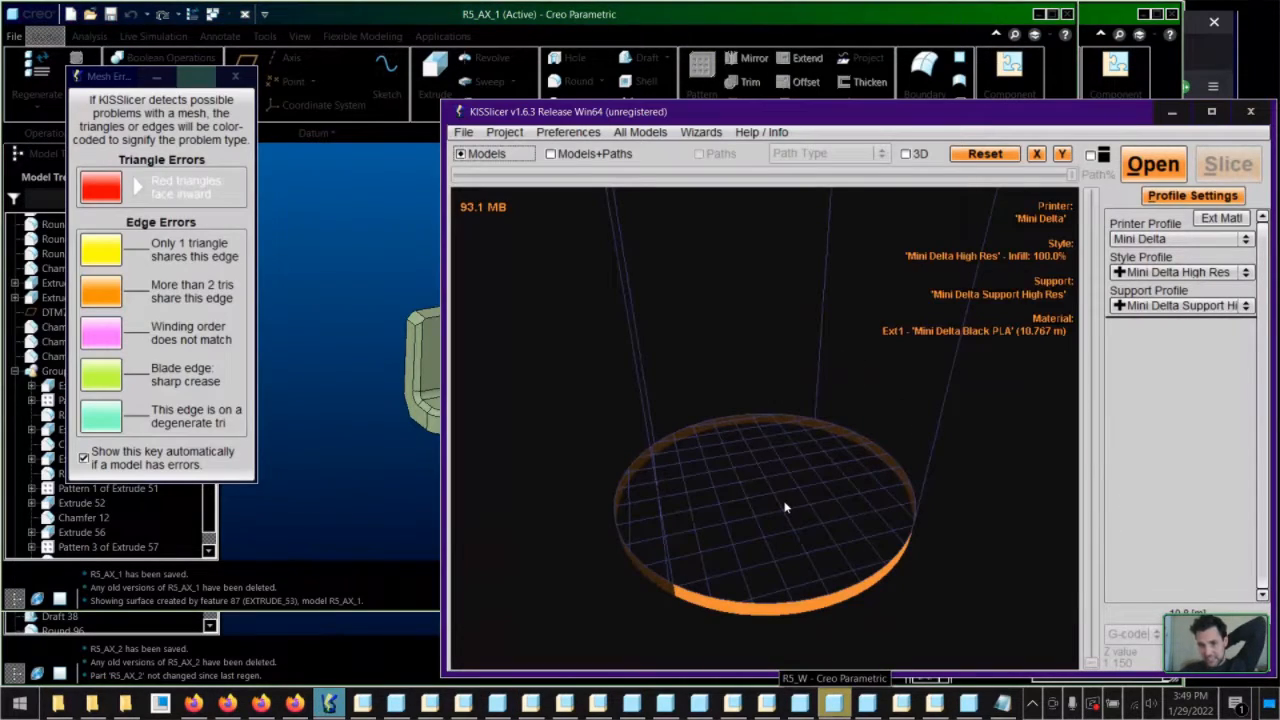
key(alt+Tab)
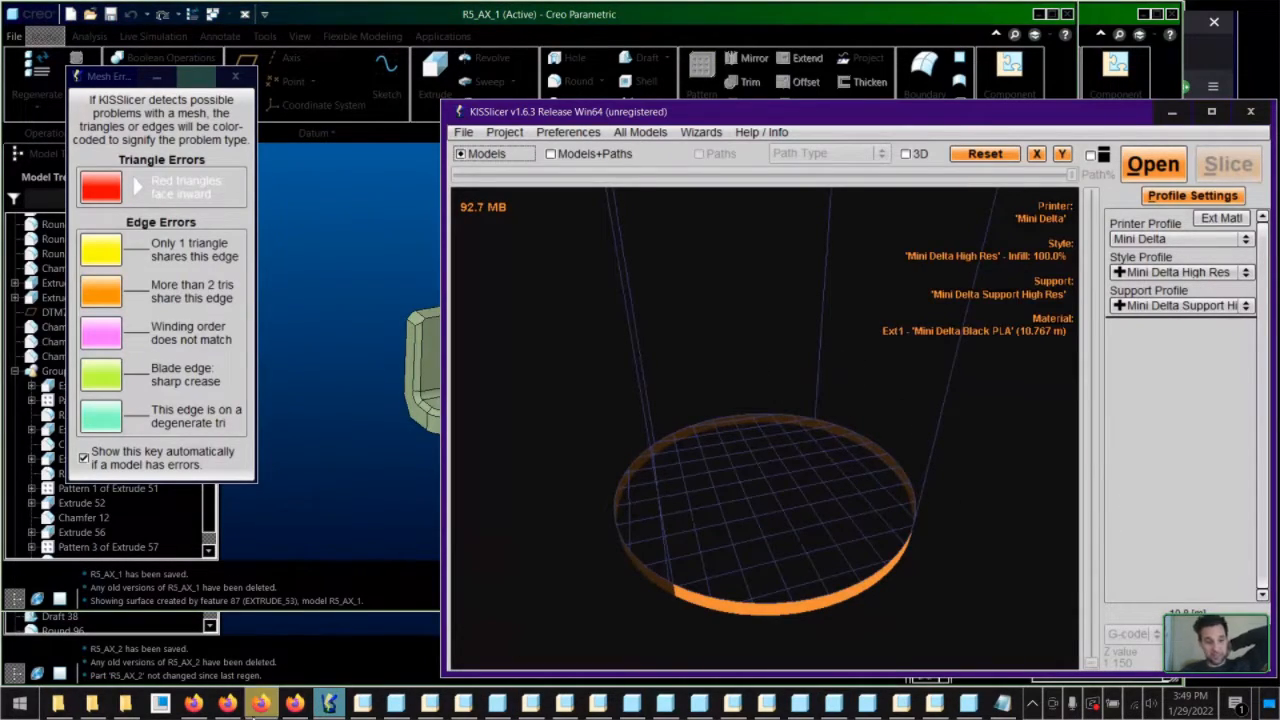
key(alt+Tab)
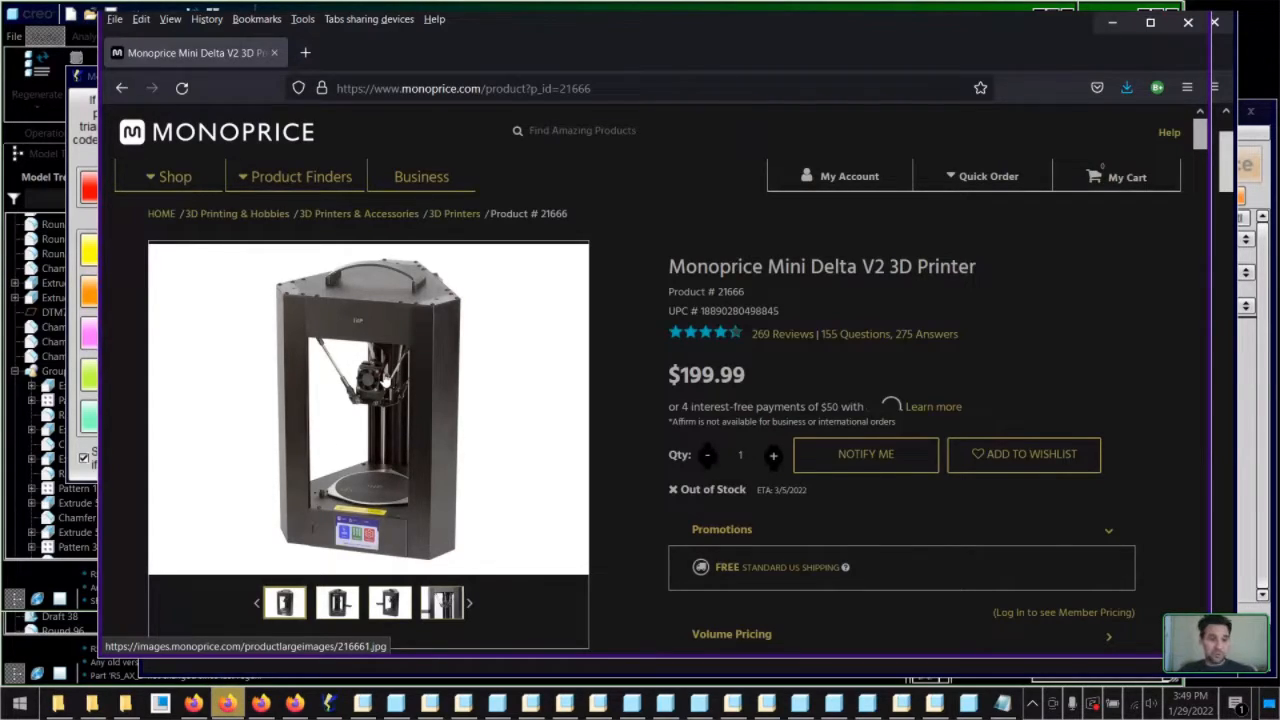
drag(669, 377, 742, 381)
click(750, 374)
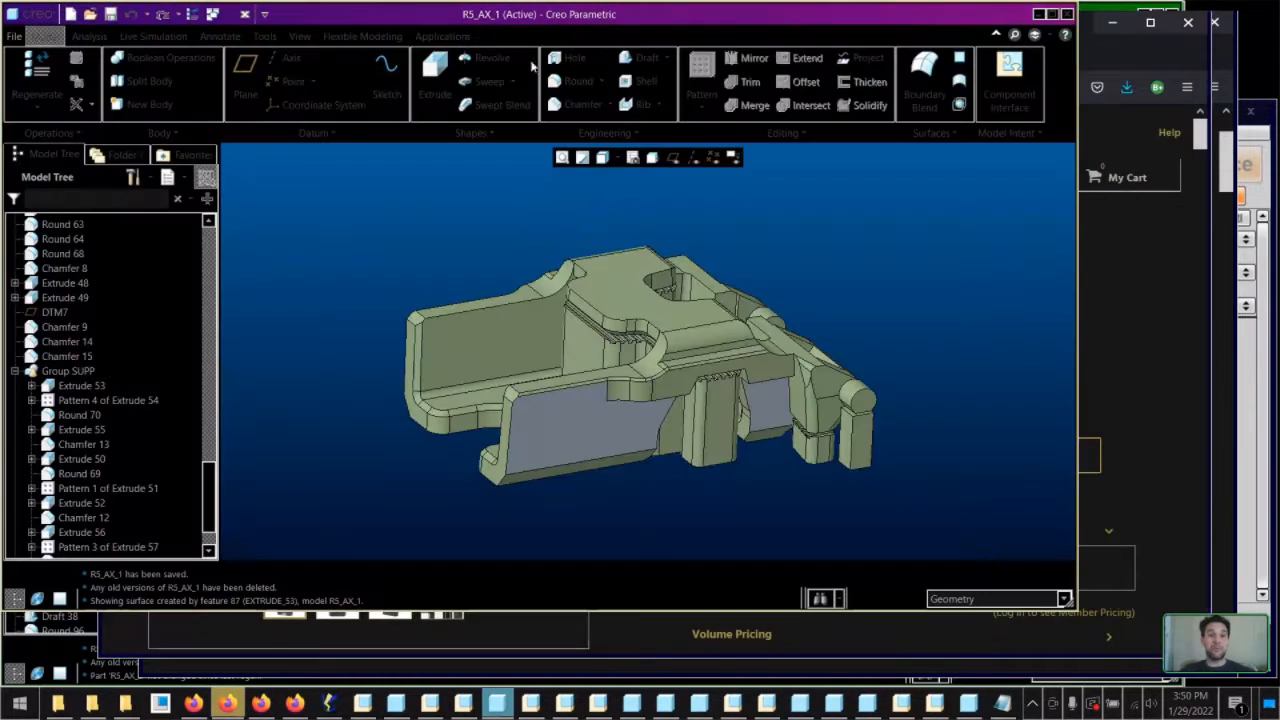
Look at the part in Creo, review Creality's Ender-3 Pro product page in Firefox, and close that browser window
click(516, 6)
mouse_move(612, 345)
middle_down()
mouse_move(620, 314)
mouse_move(615, 332)
middle_up()
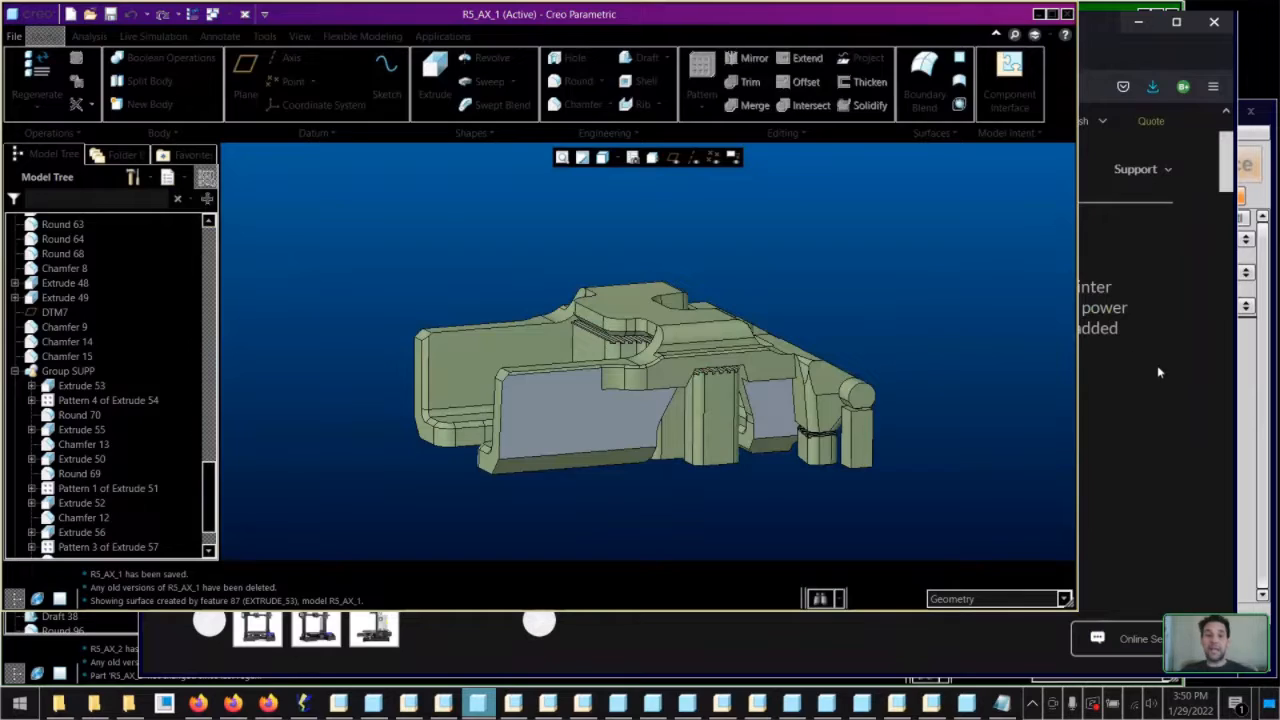
click(1157, 365)
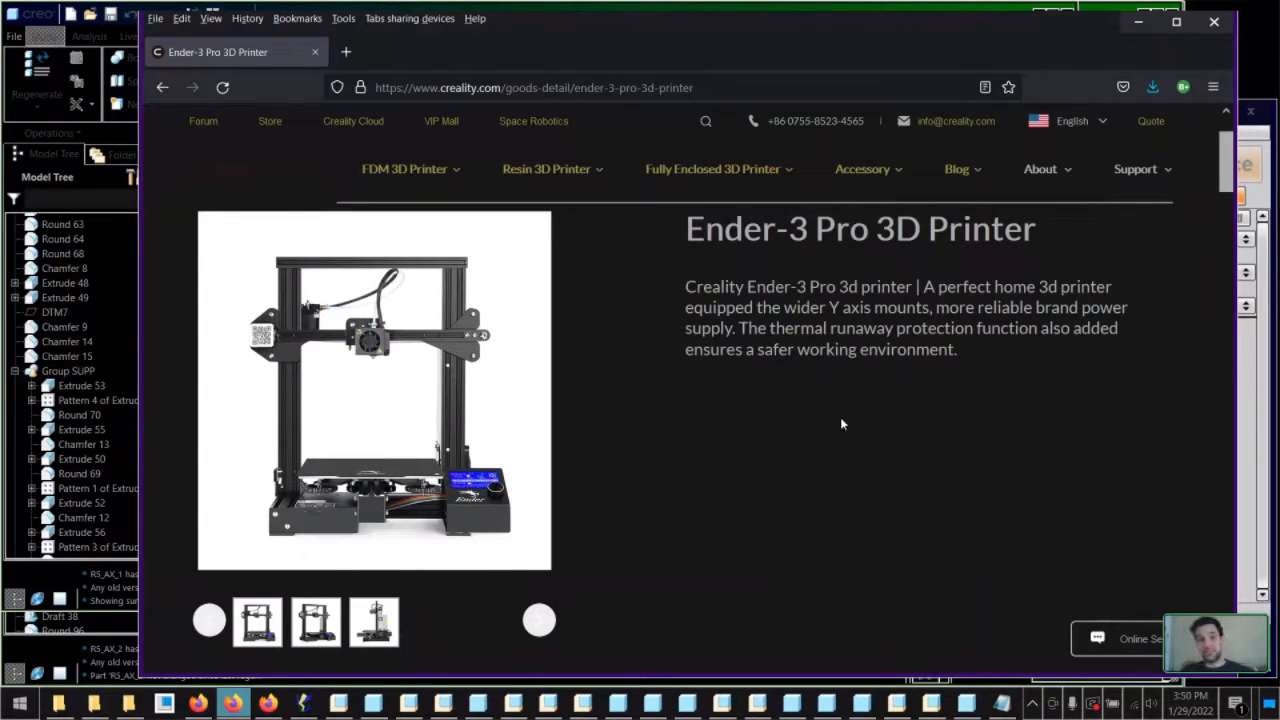
scroll(833, 409, down, 3)
scroll(626, 443, down, 1)
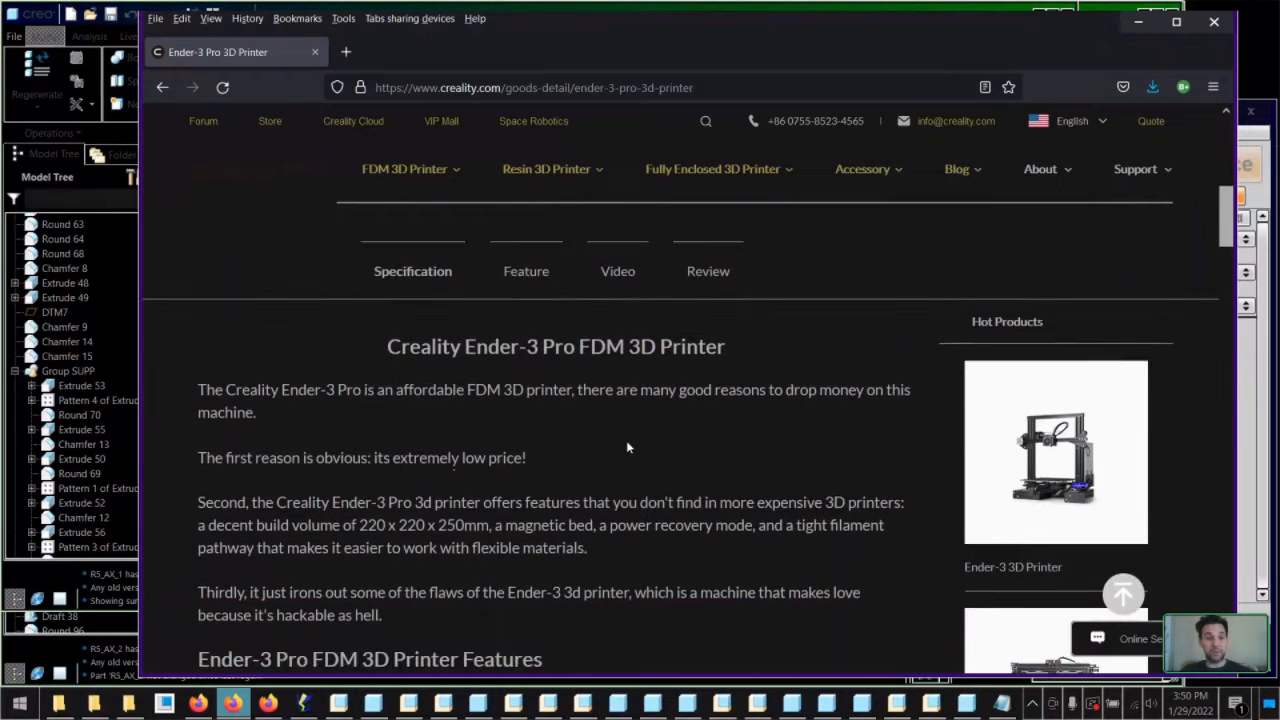
scroll(627, 447, up, 4)
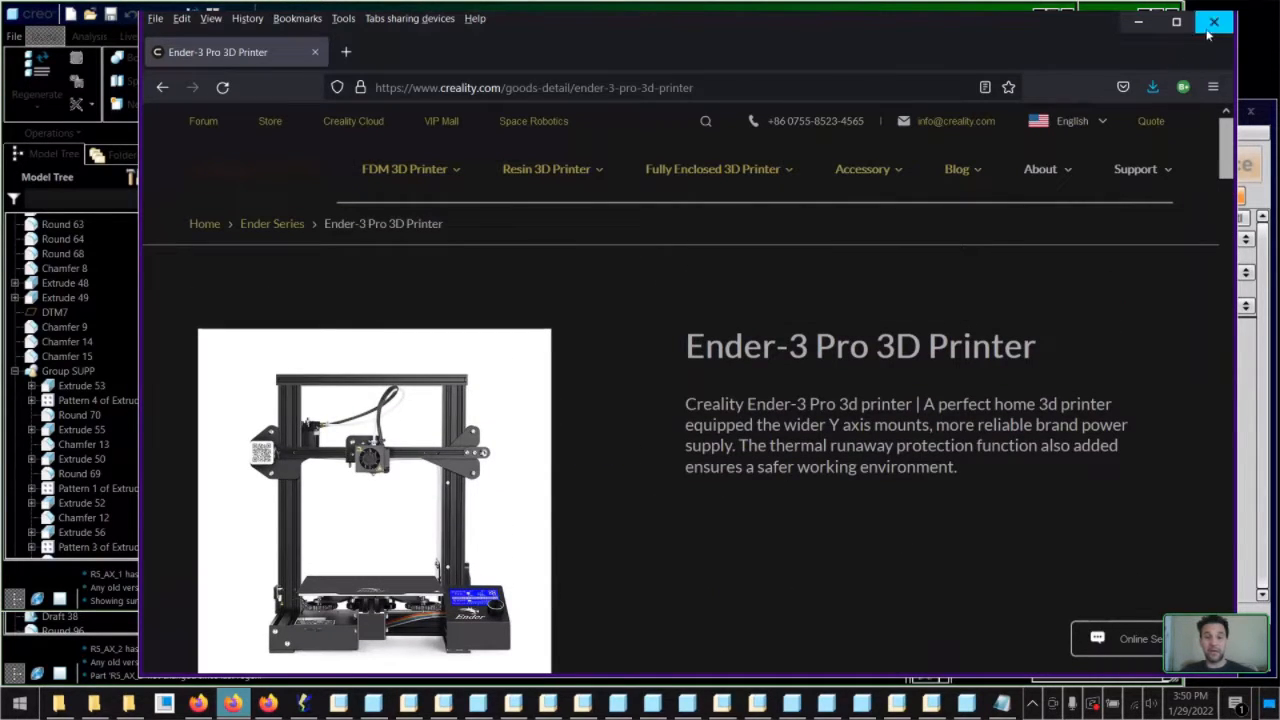
click(1208, 31)
Inspect the overall part in Creo and select the outer face of the Extrude 53 side support column
middle_drag(491, 293, 626, 330)
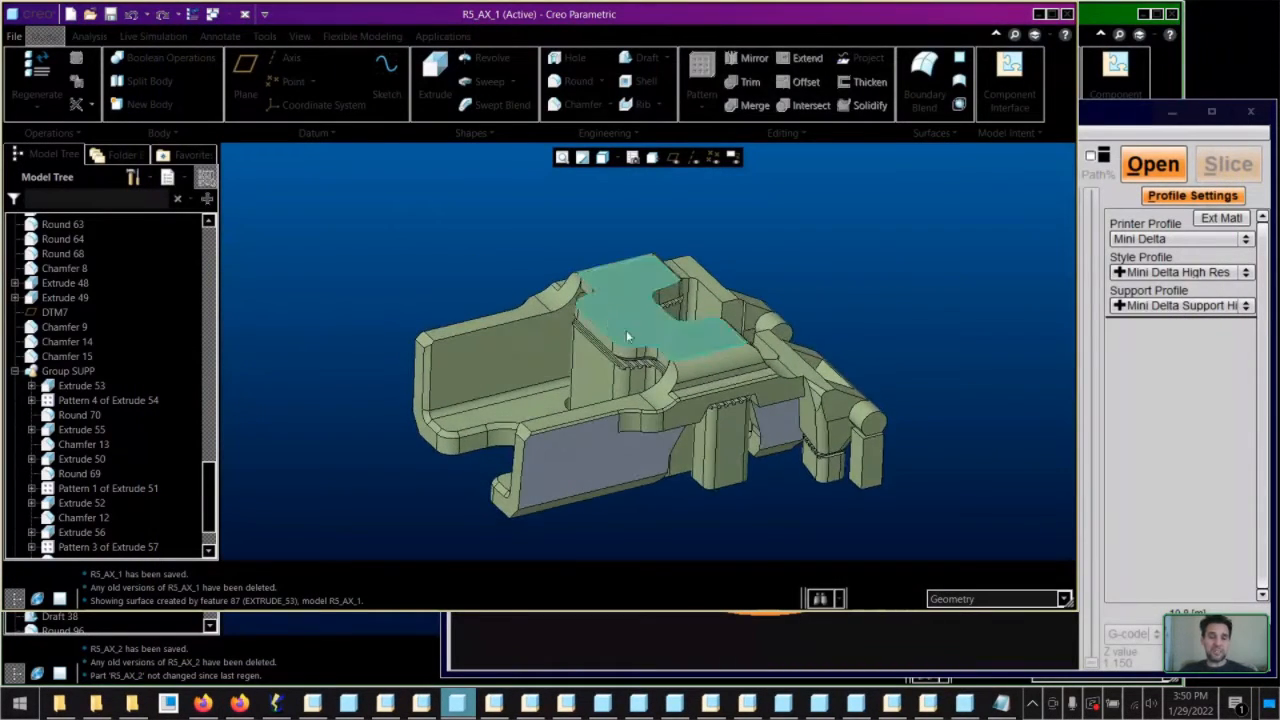
click(728, 439)
mouse_move(728, 439)
middle_down()
mouse_move(723, 413)
mouse_move(728, 436)
middle_up()
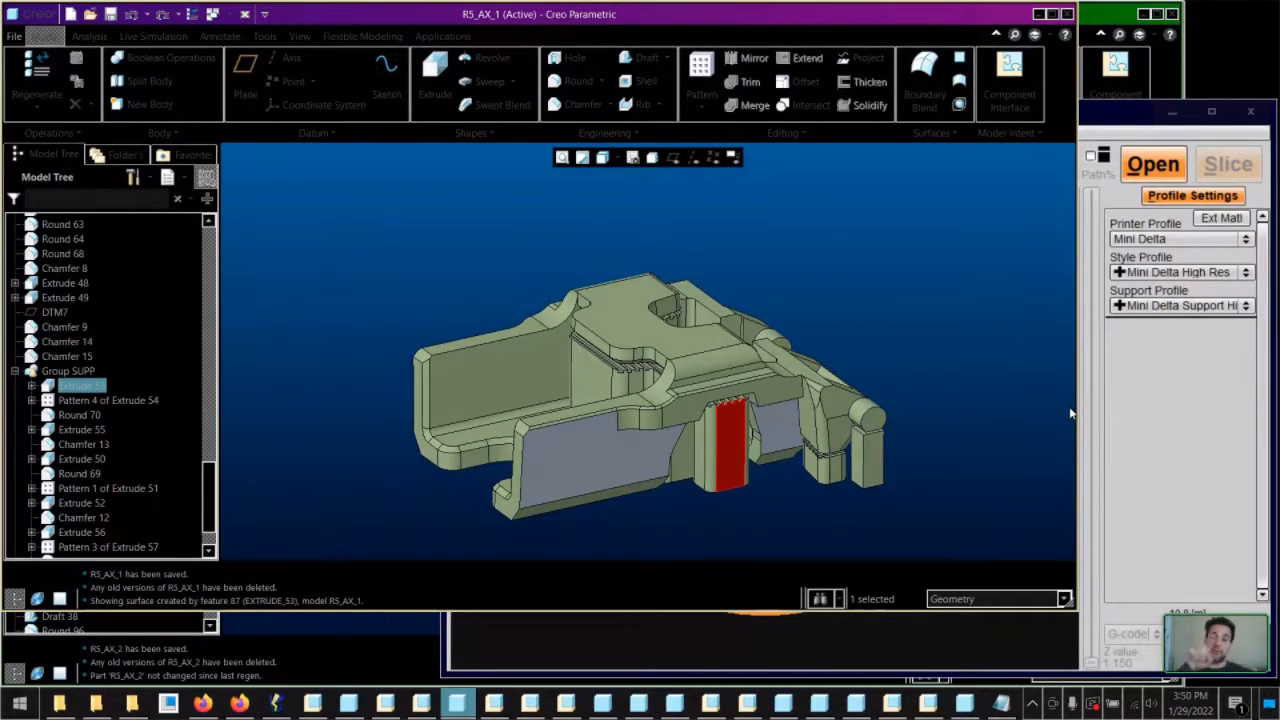
Examine the part's underside and select the flat surface of the raised central platform
middle_drag(628, 420, 646, 306)
scroll(638, 256, up, 4)
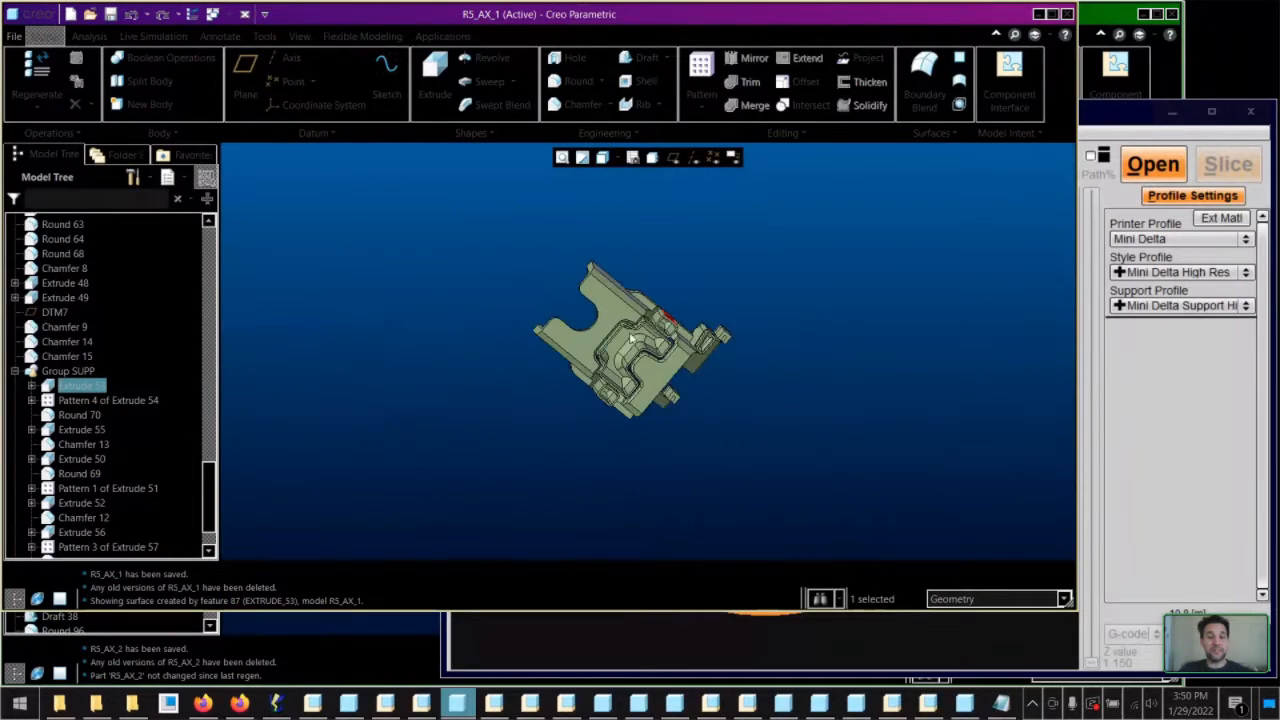
scroll(652, 295, down, 3)
click(622, 341)
middle_drag(622, 343, 560, 250)
scroll(562, 244, down, 2)
click(563, 238)
mouse_move(592, 298)
middle_down()
mouse_move(580, 266)
mouse_move(572, 284)
middle_up()
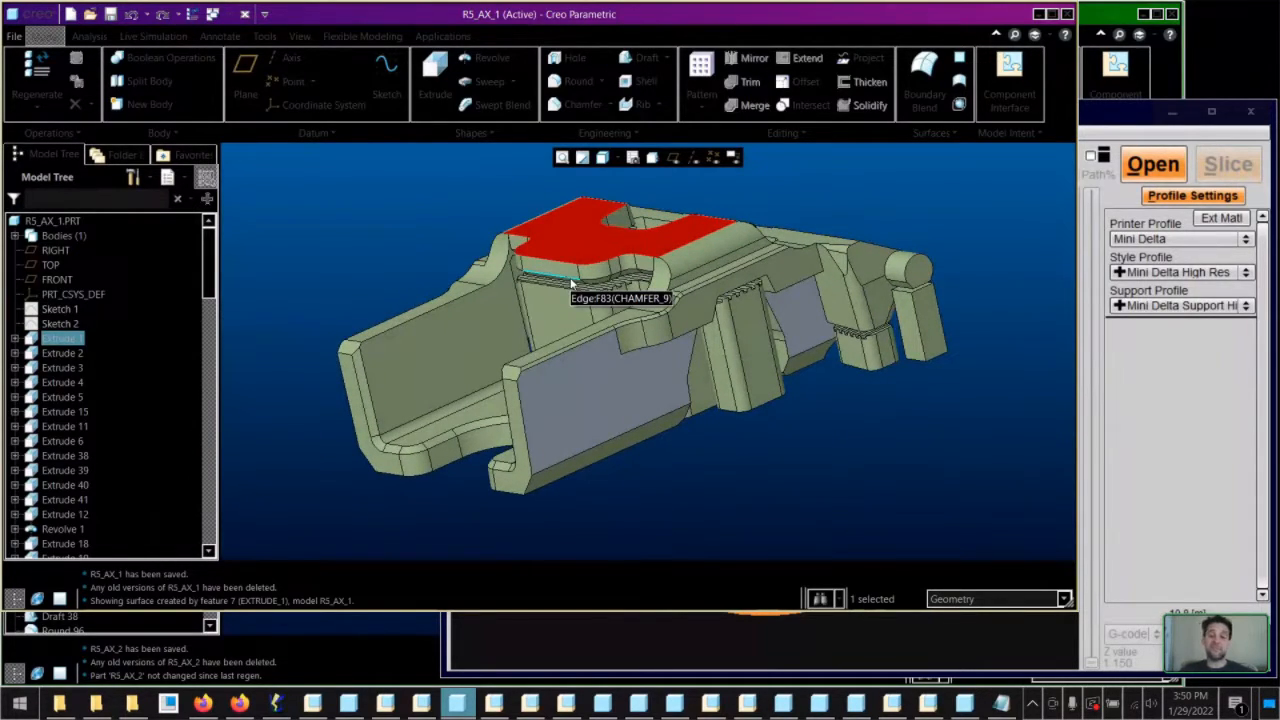
Inspect the Extrude 50 support wall under the raised platform and the platform's underside above the ribbed support top
middle_drag(572, 286, 538, 322)
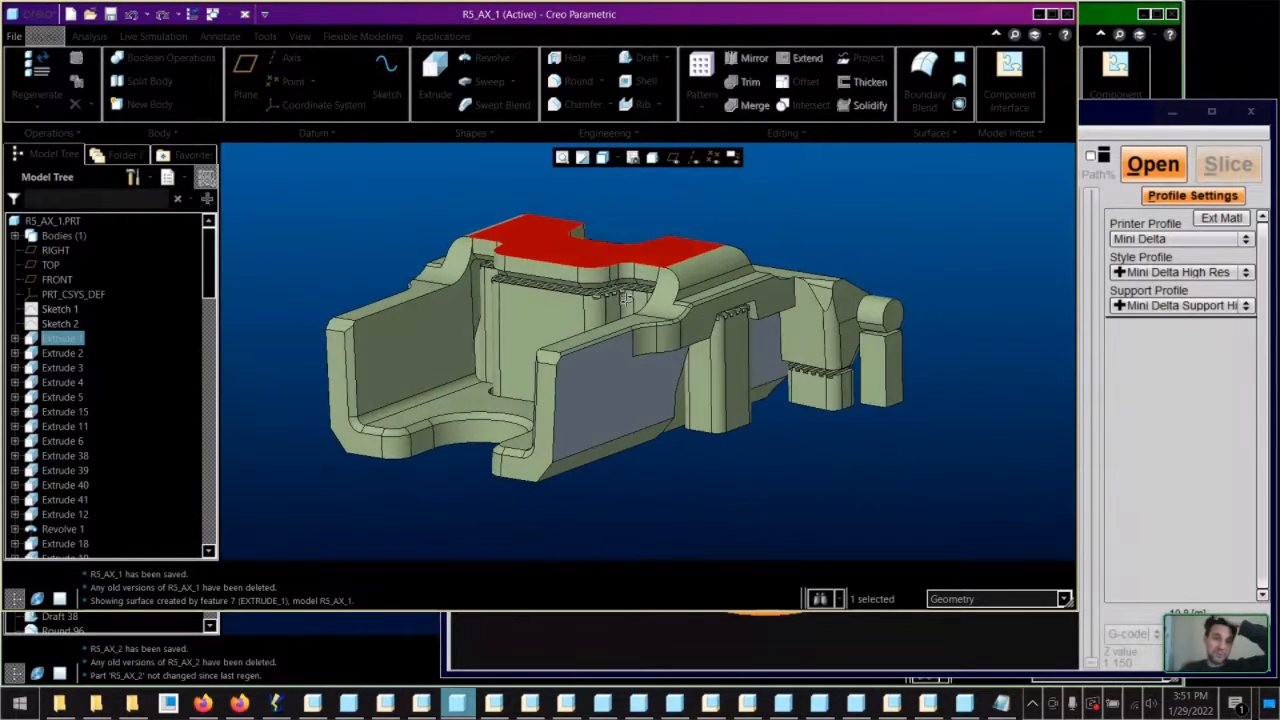
click(533, 319)
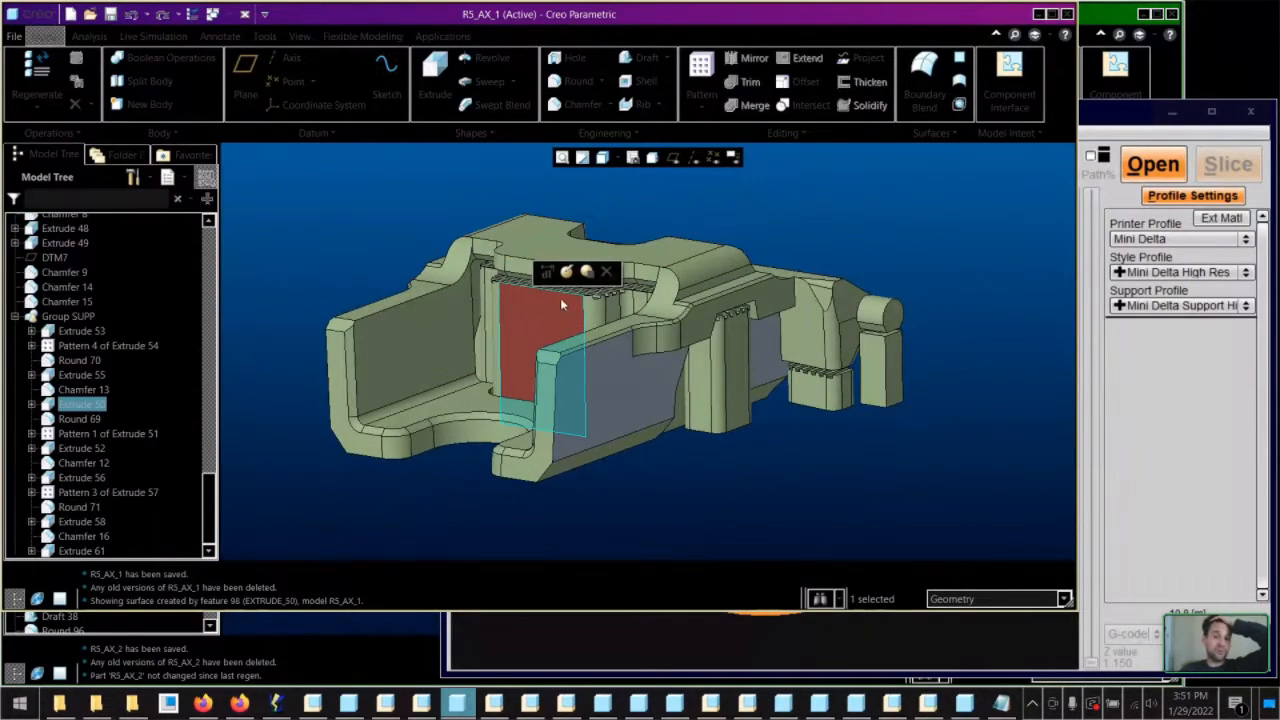
middle_drag(578, 311, 575, 294)
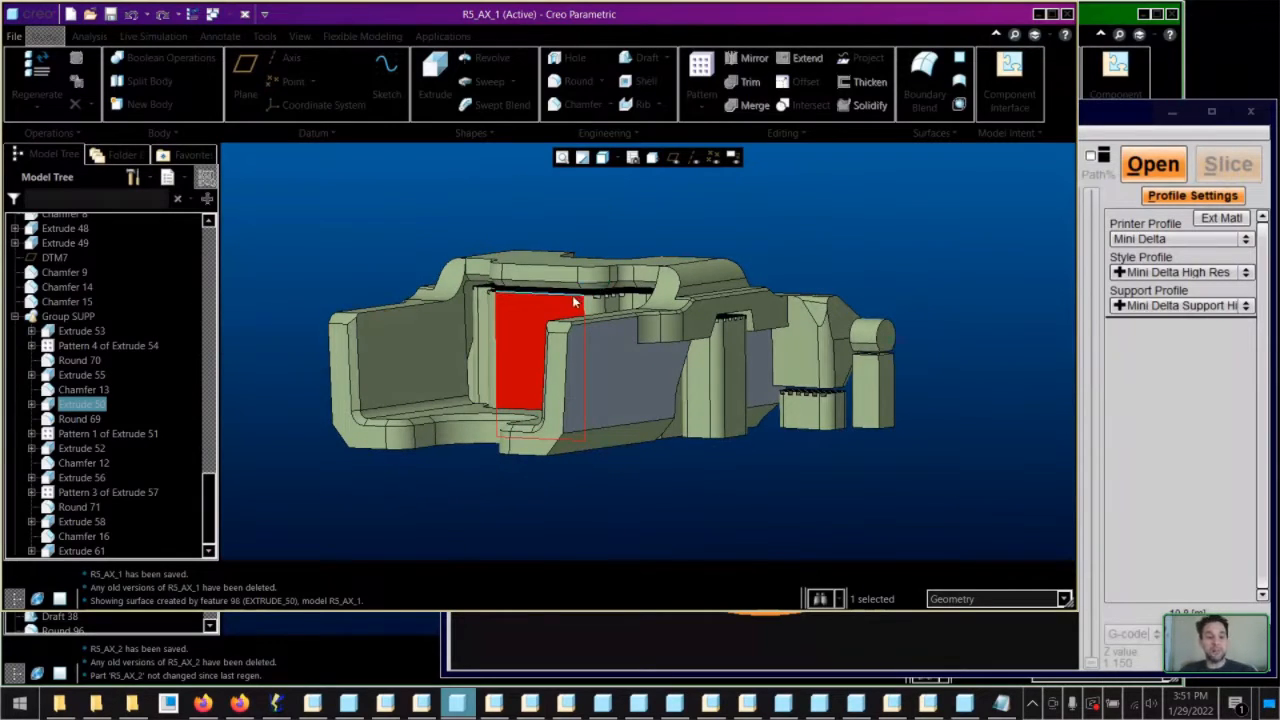
scroll(580, 305, up, 3)
middle_drag(584, 316, 590, 308)
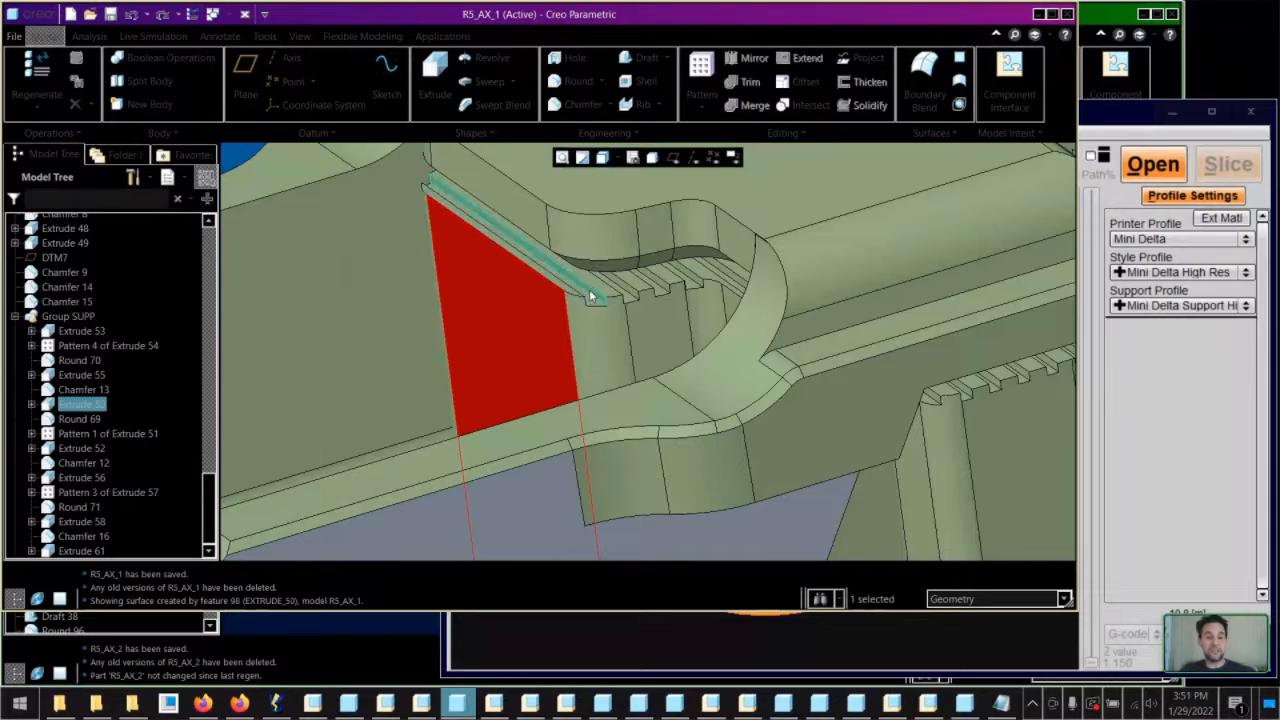
click(632, 281)
middle_drag(633, 281, 640, 281)
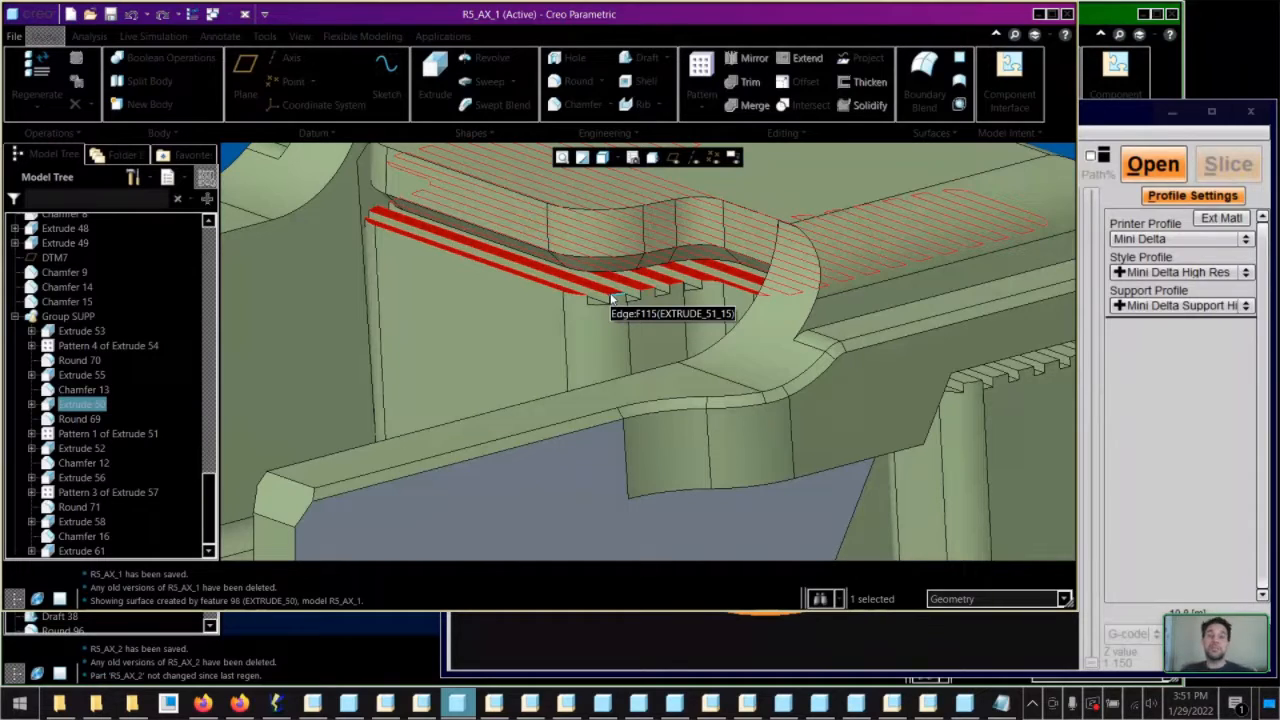
Examine the narrow gap and contact teeth between the central support and the platform, selecting one tooth edge of the Extrude 51 pattern
scroll(612, 296, up, 5)
middle_drag(608, 286, 591, 307)
click(485, 288)
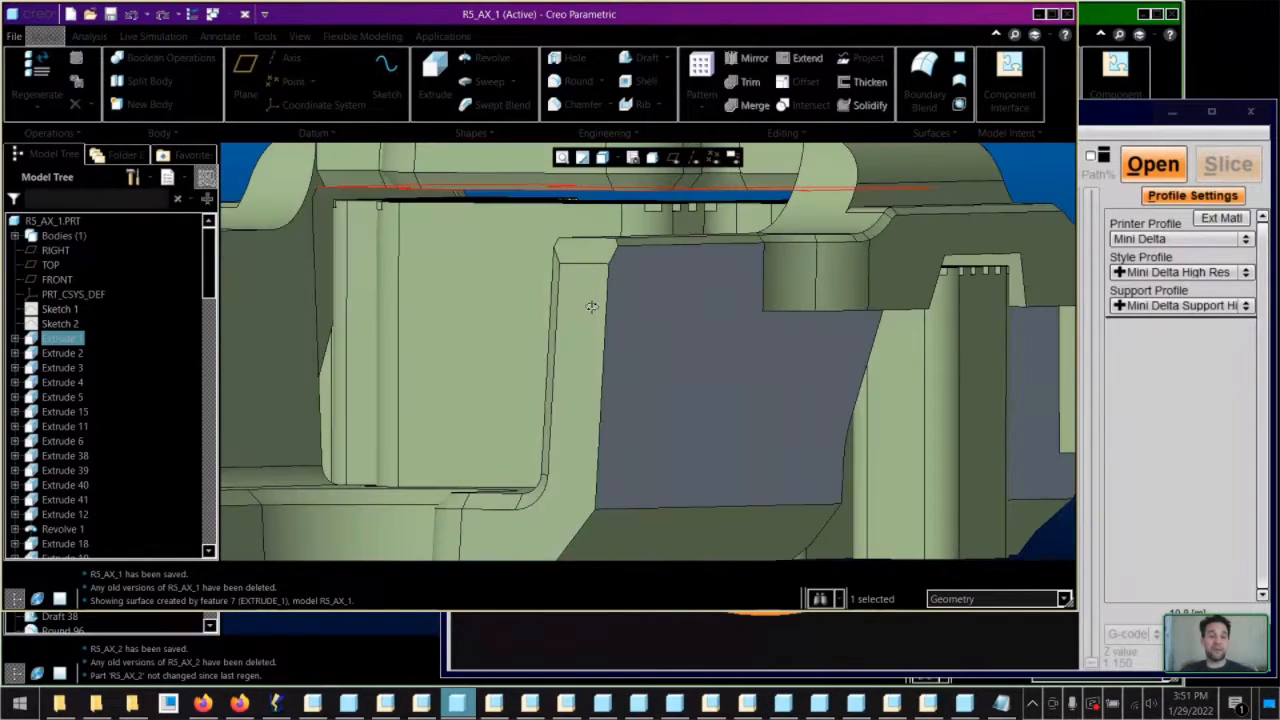
scroll(563, 335, down, 3)
middle_drag(558, 350, 560, 318)
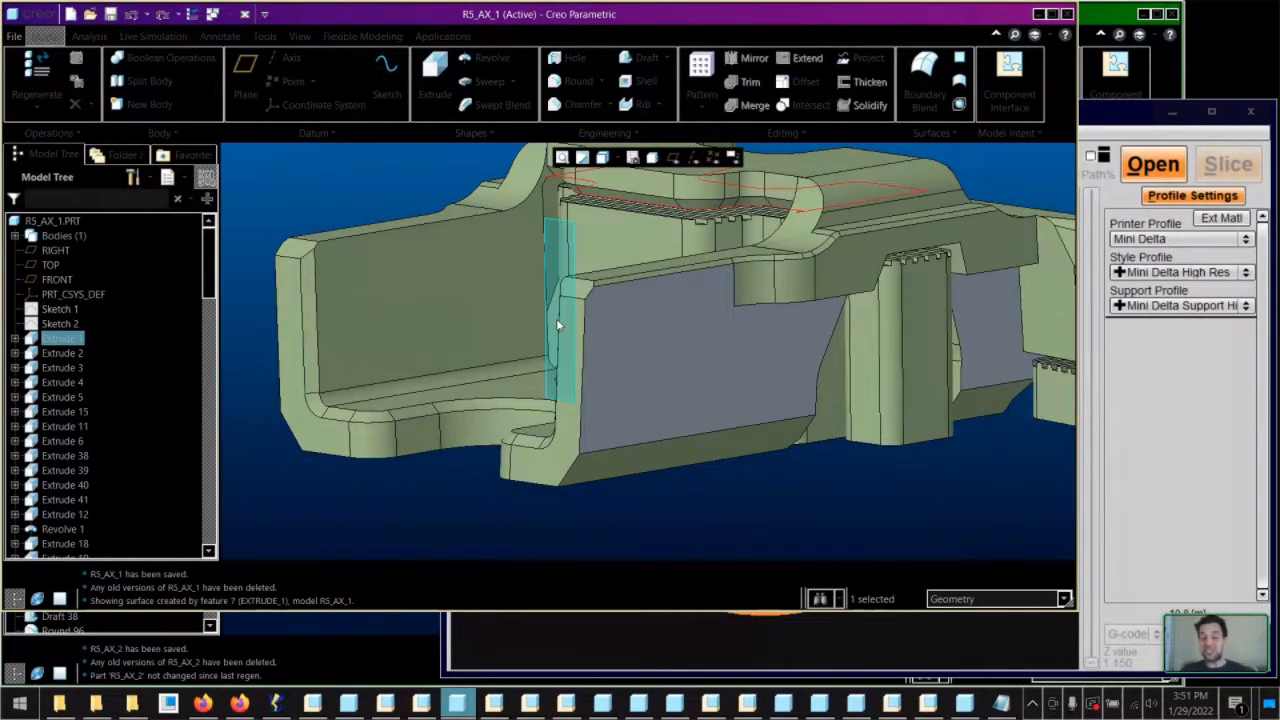
middle_drag(558, 325, 645, 262)
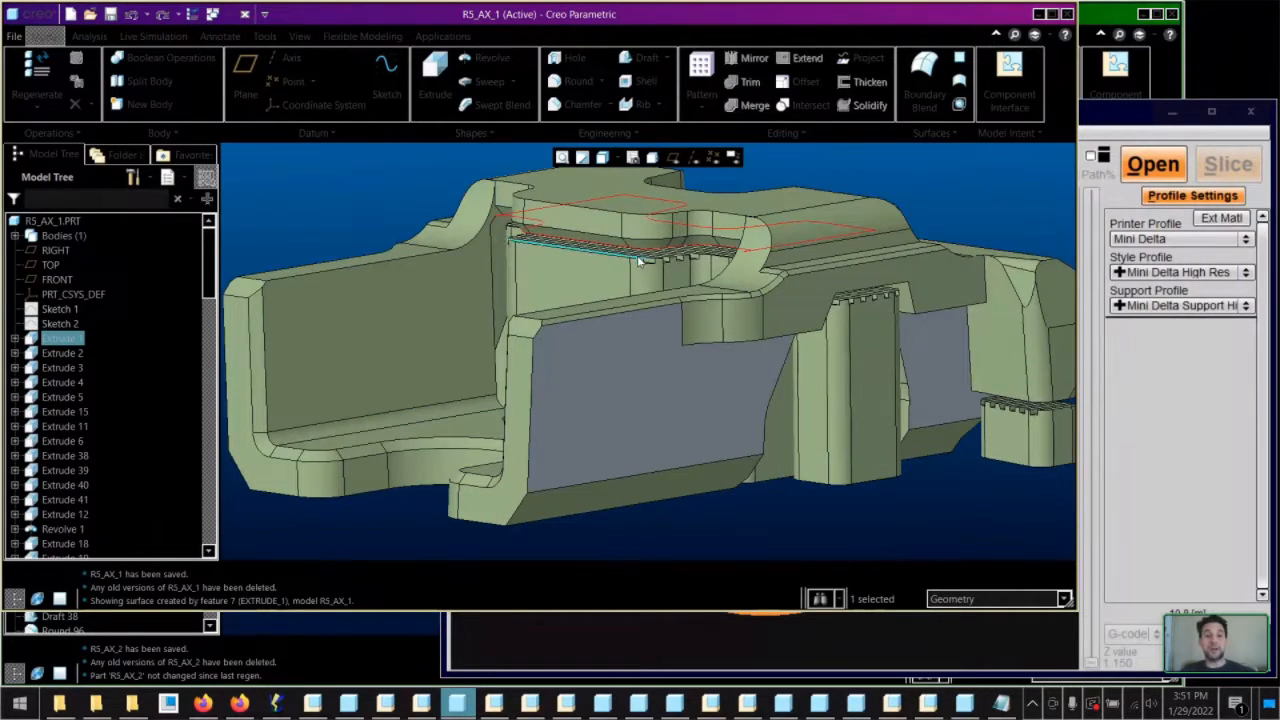
scroll(645, 262, up, 3)
click(598, 279)
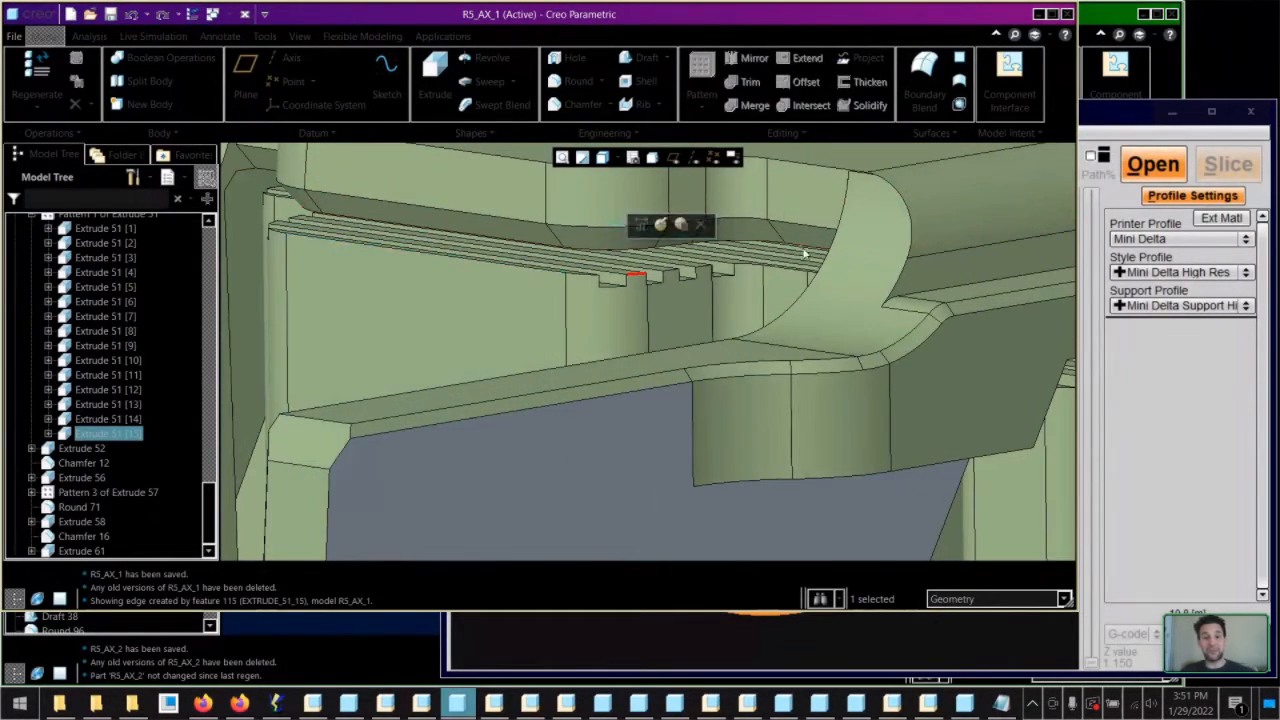
Inspect the Extrude 53 side support column against the whole part and compare it with the other supports
scroll(600, 288, down, 5)
middle_drag(600, 290, 679, 316)
click(703, 416)
middle_drag(703, 416, 700, 395)
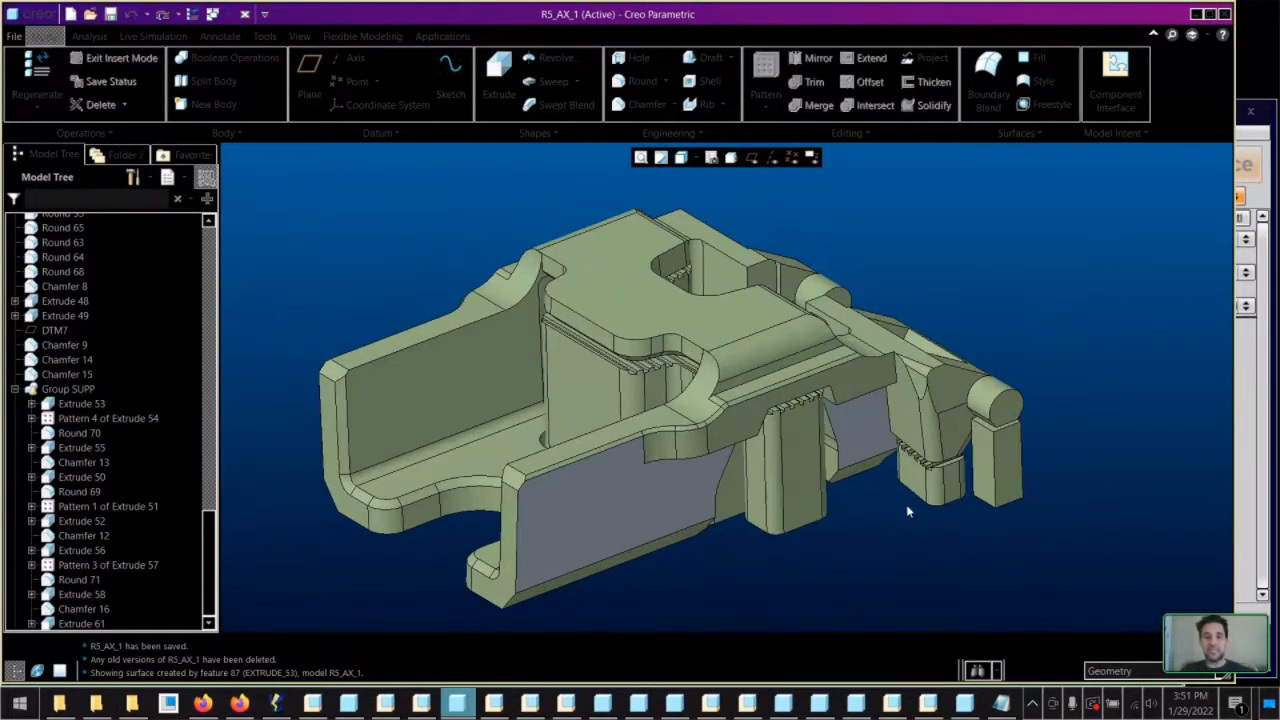
middle_drag(907, 511, 917, 474)
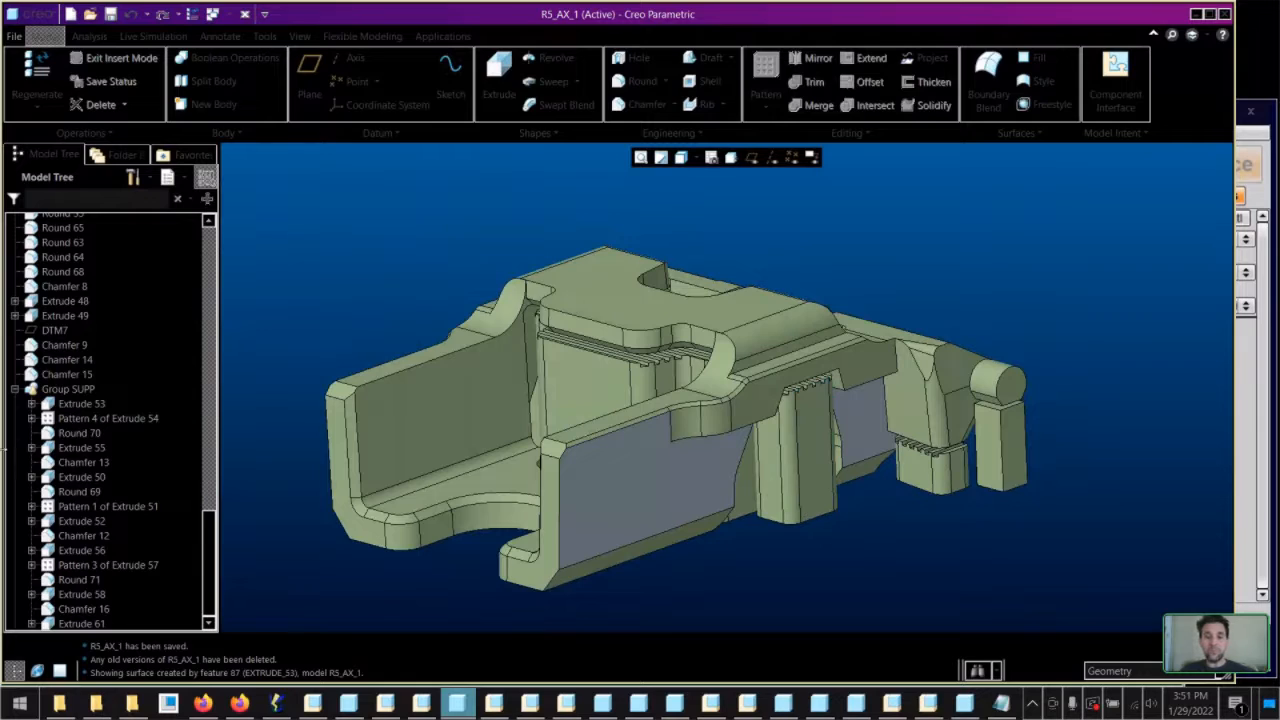
Activate insert mode directly after Extrude 53 in Group SUPP
click(85, 404)
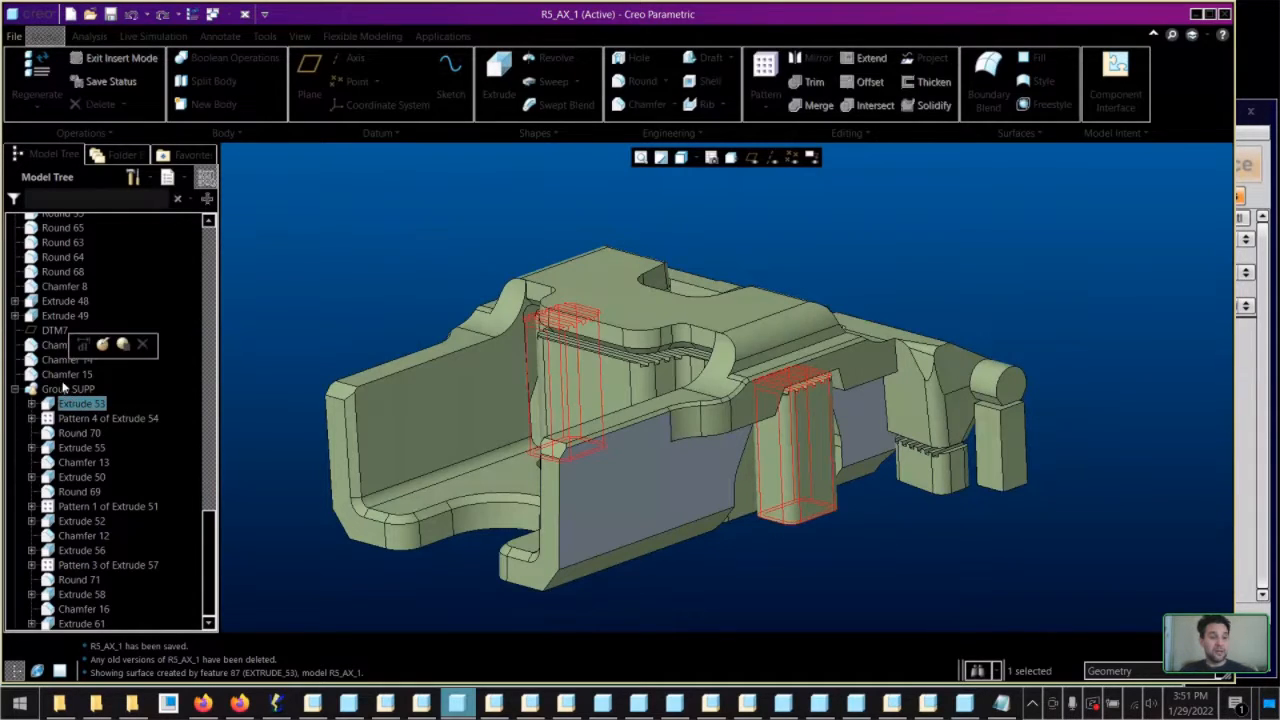
right_click(86, 406)
click(123, 439)
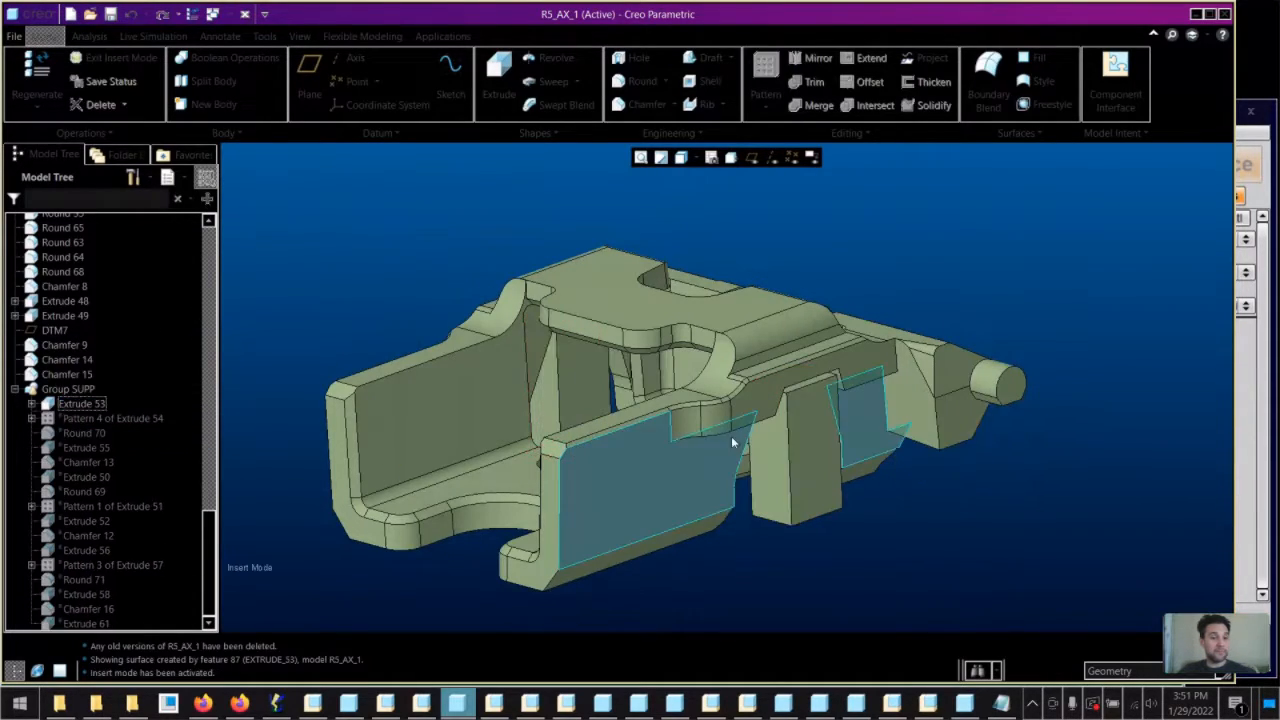
Examine the overhanging undersides above the Extrude 53 column and around the end pin, selecting their downward-facing surfaces
middle_drag(734, 443, 840, 403)
scroll(852, 421, up, 3)
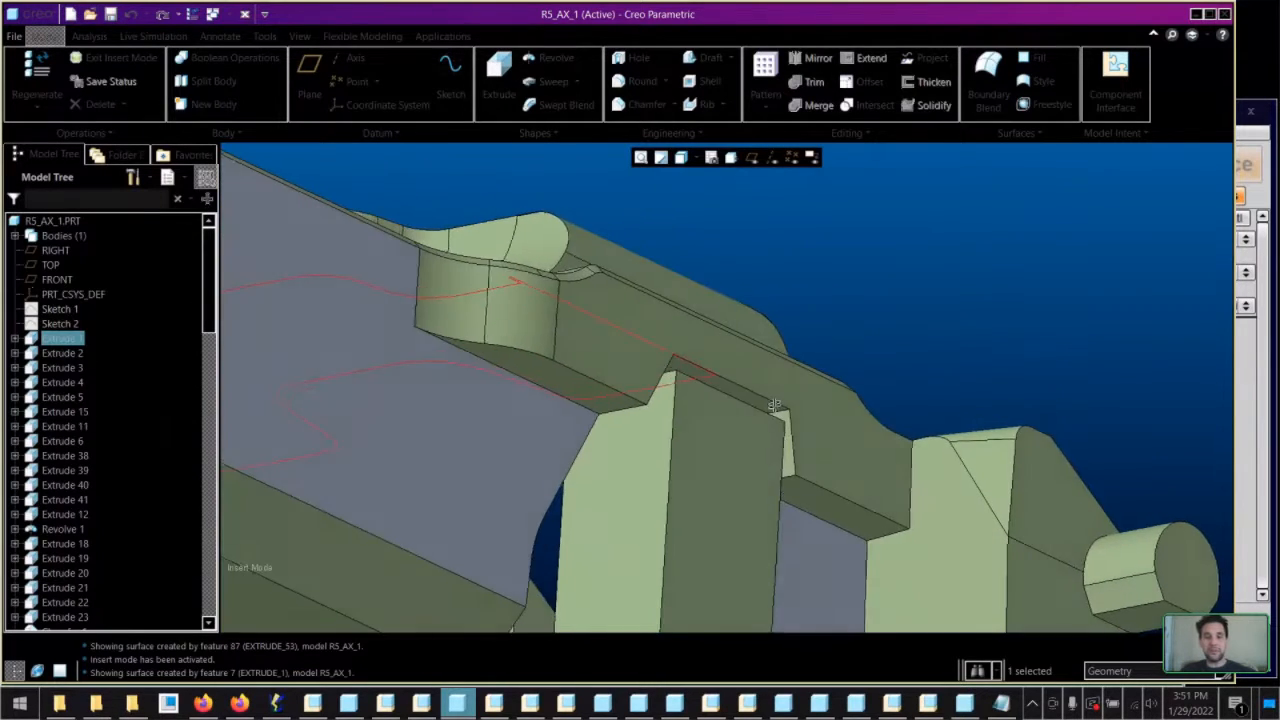
click(738, 402)
scroll(918, 487, down, 3)
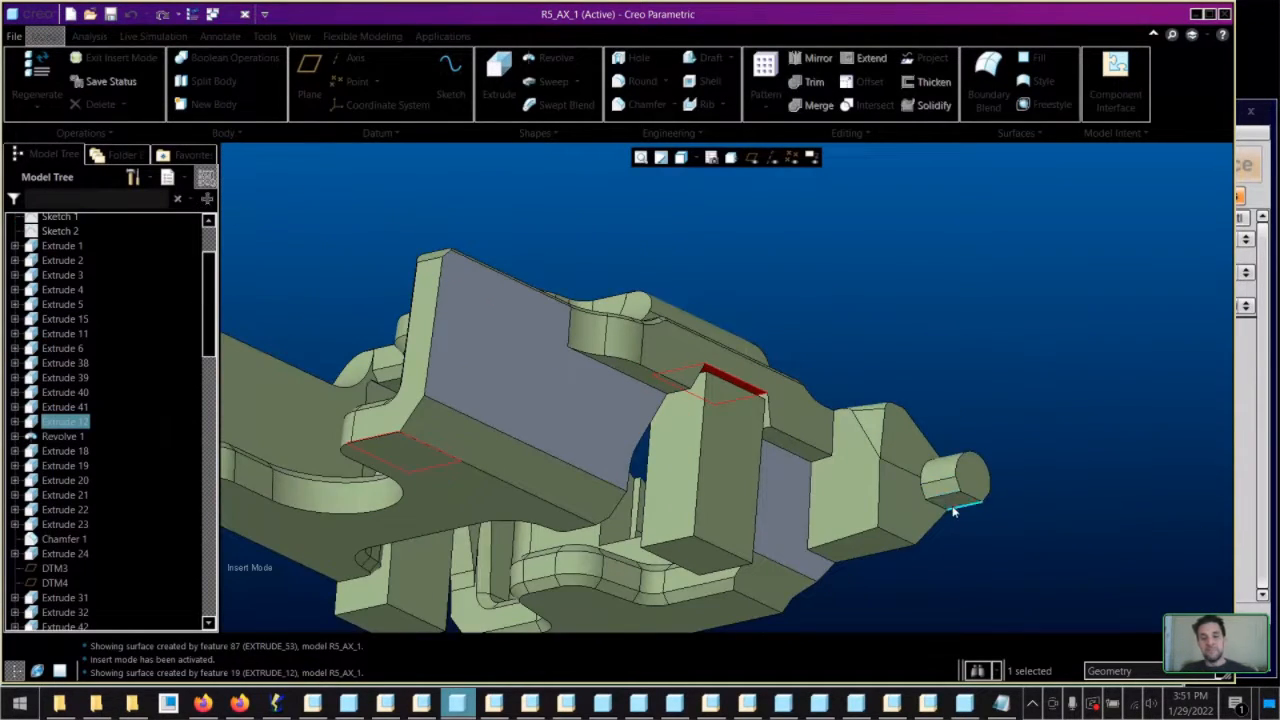
click(948, 494)
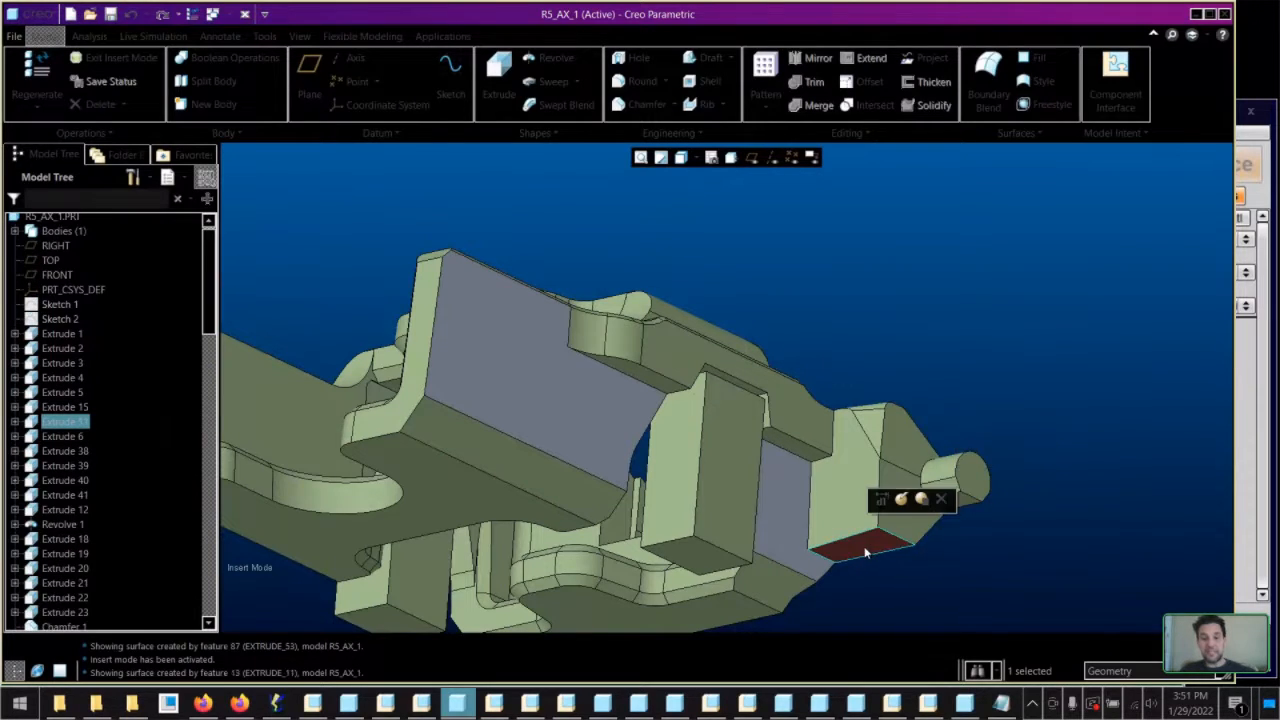
Inspect the two Extrude 53 support columns from the side and from below, selecting their bottom faces
scroll(875, 545, down, 5)
middle_drag(805, 483, 800, 494)
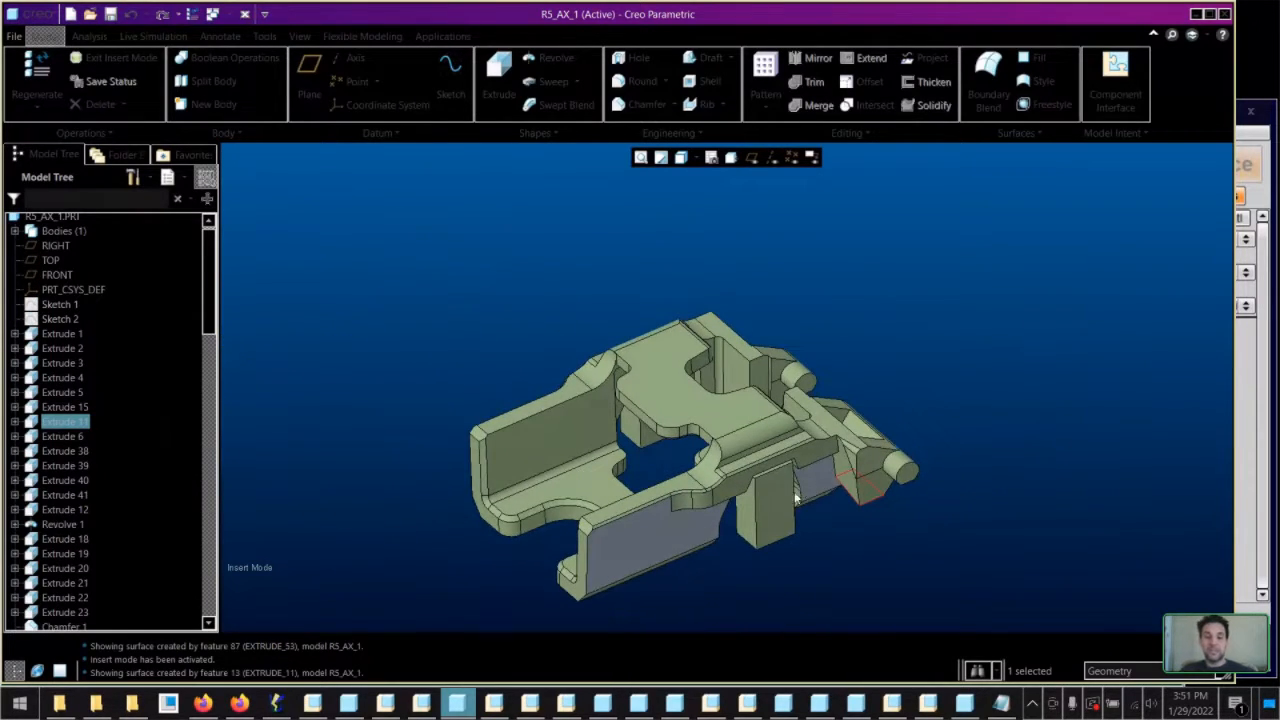
middle_drag(771, 512, 811, 509)
middle_drag(688, 480, 762, 555)
click(762, 555)
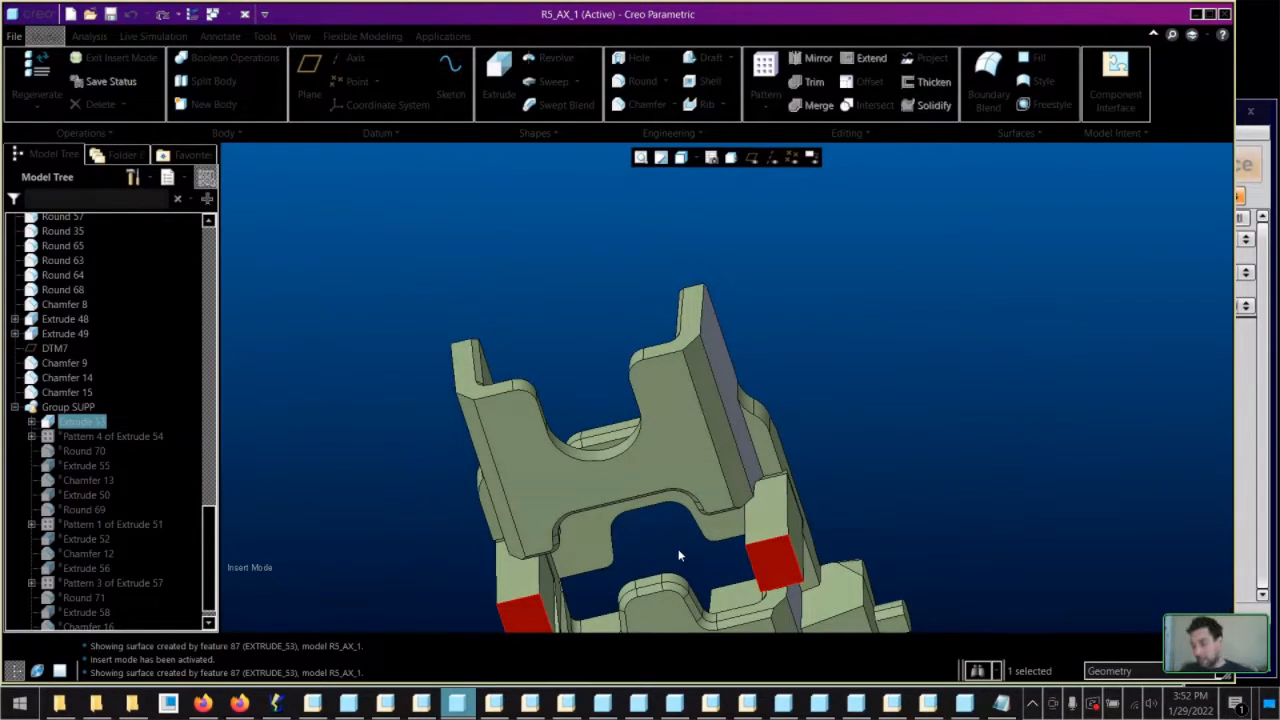
middle_drag(678, 556, 855, 388)
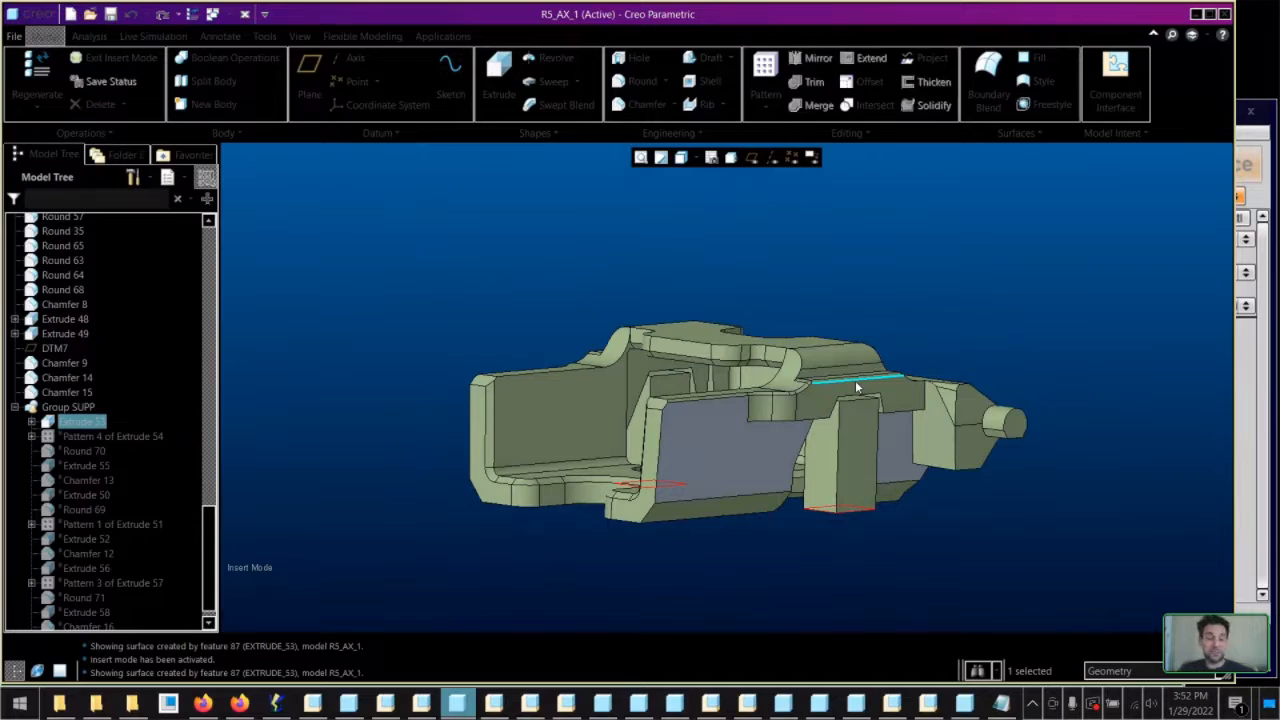
middle_drag(986, 476, 872, 290)
click(870, 496)
scroll(872, 289, up, 3)
middle_drag(843, 428, 862, 428)
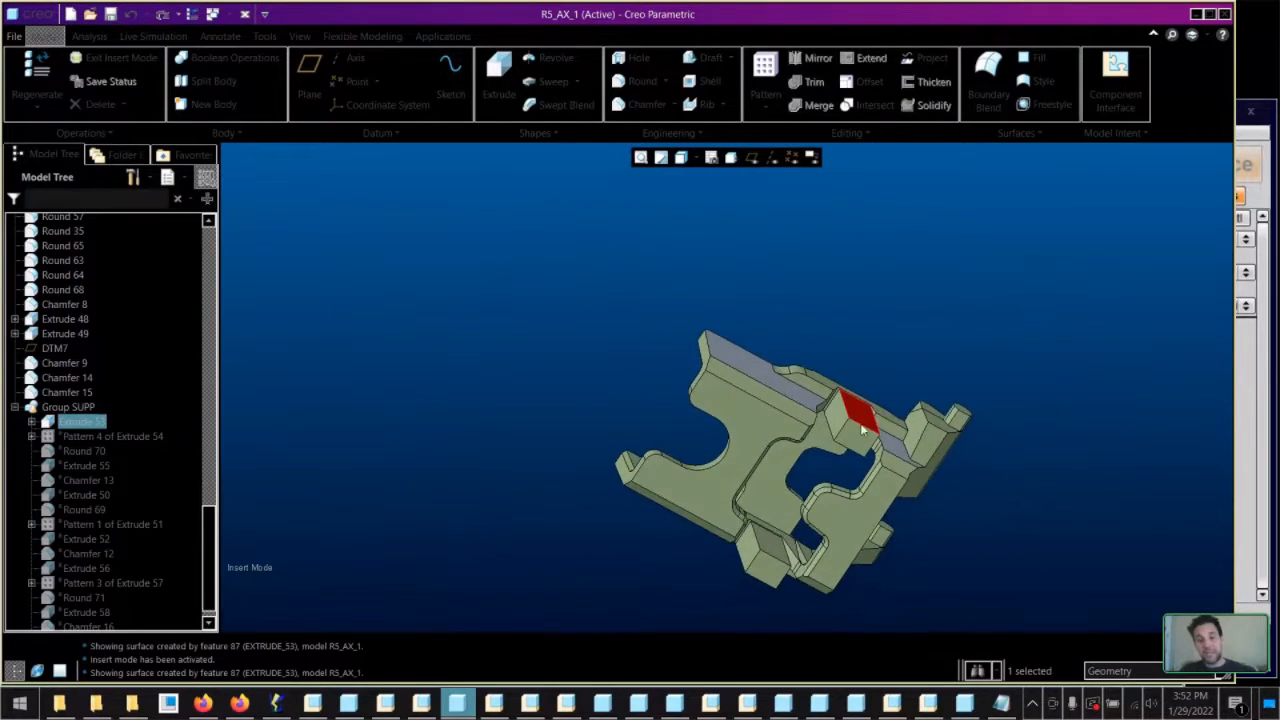
Open Extrude 53 for redefinition and enter its section sketch
right_click(893, 341)
click(924, 306)
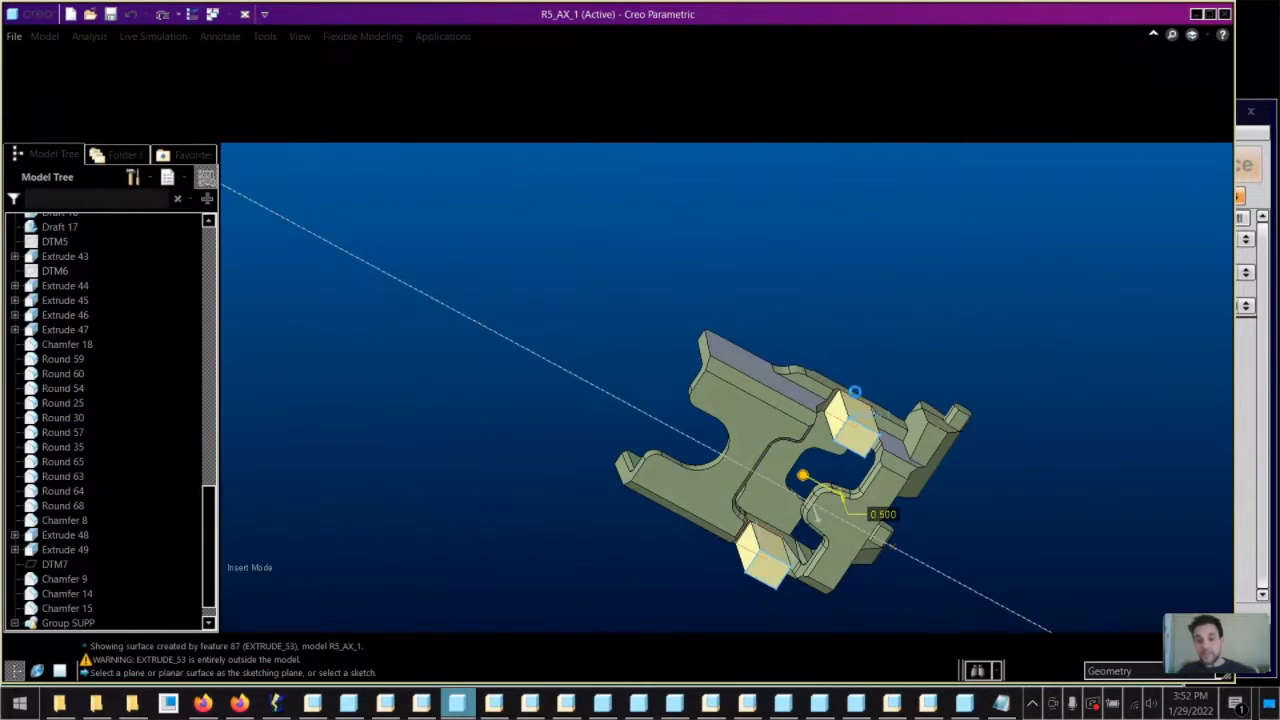
middle_drag(850, 500, 840, 316)
scroll(852, 402, down, 5)
right_click(840, 310)
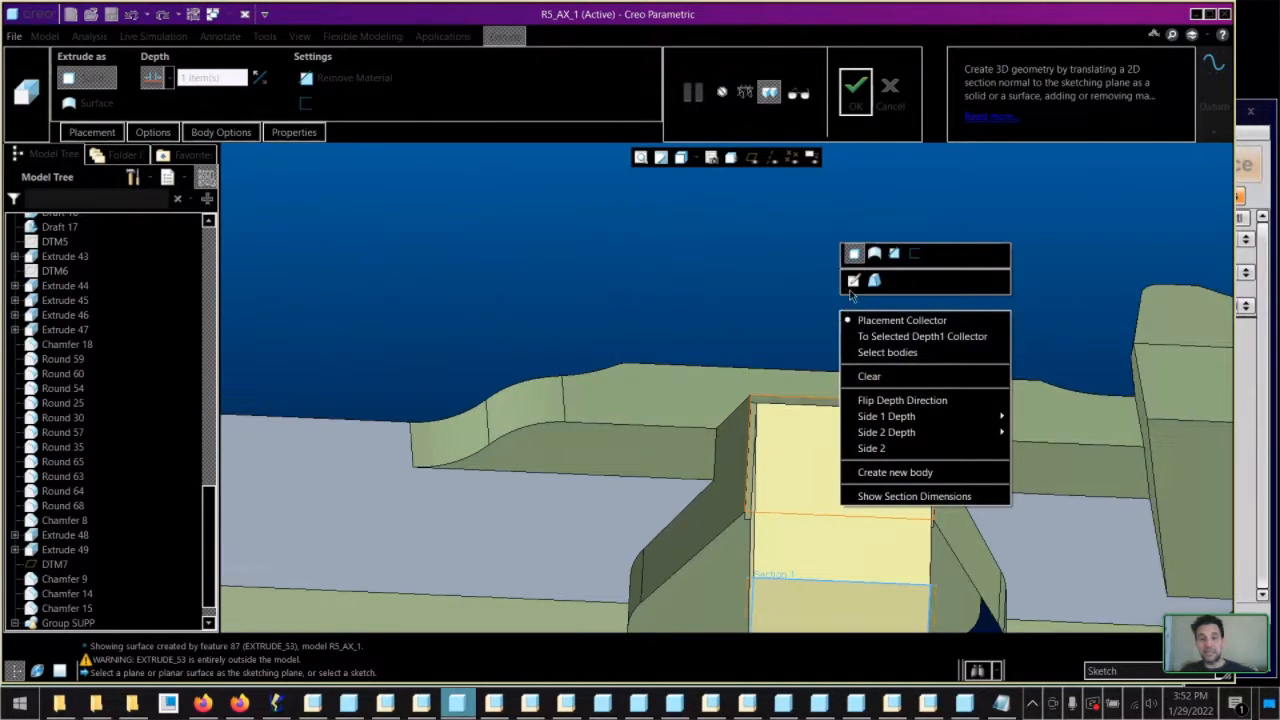
click(851, 284)
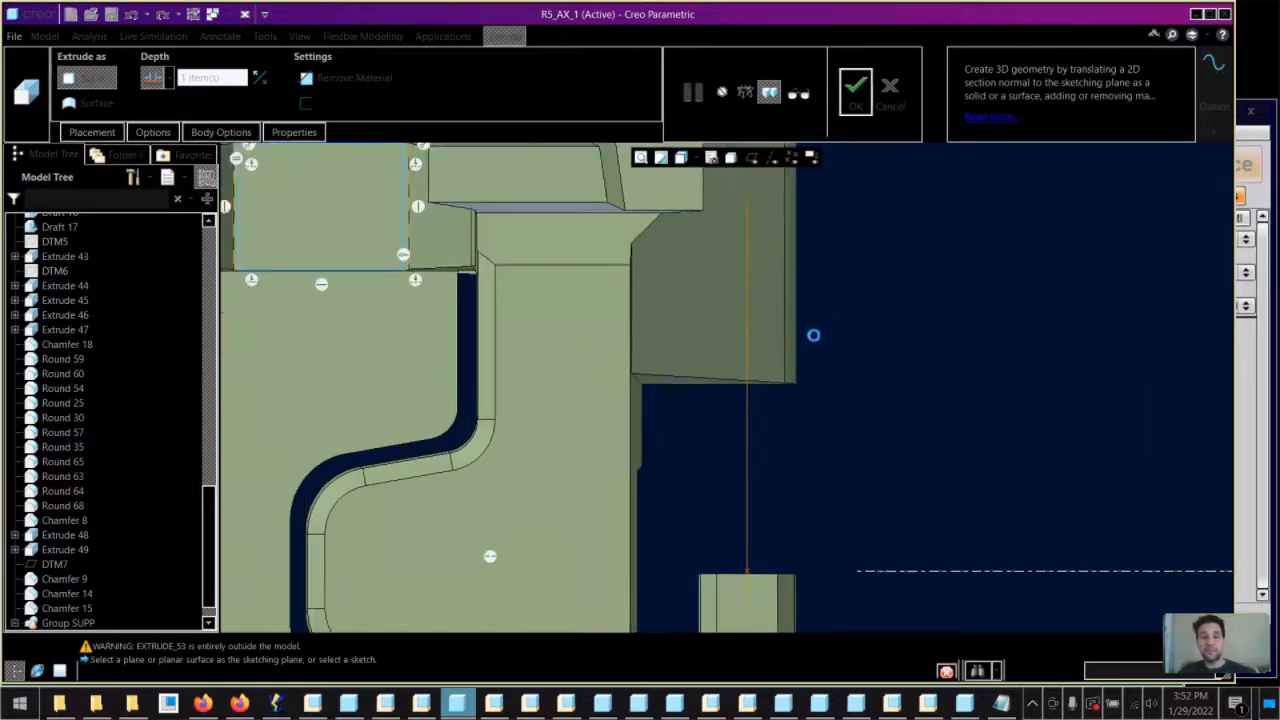
Examine how the rectangular Extrude 53 sections line up with the recesses in the part's side walls
scroll(828, 452, up, 1)
scroll(736, 256, down, 4)
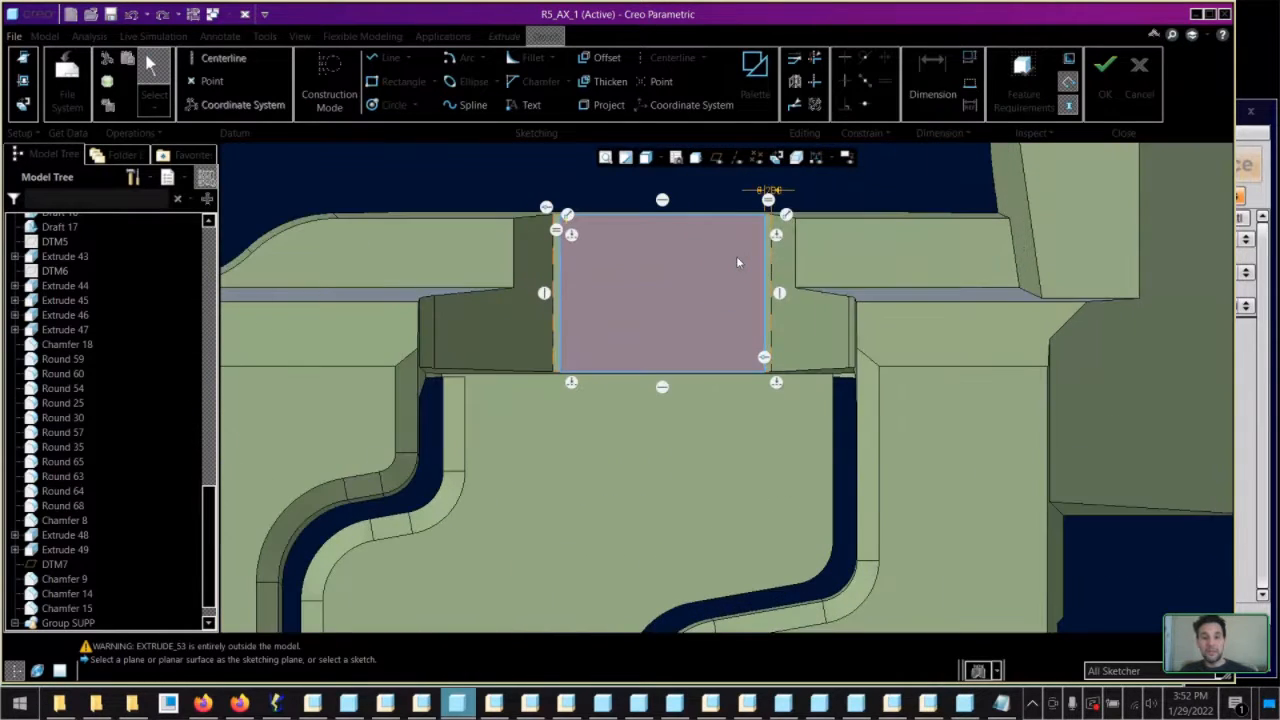
middle_drag(770, 284, 717, 326)
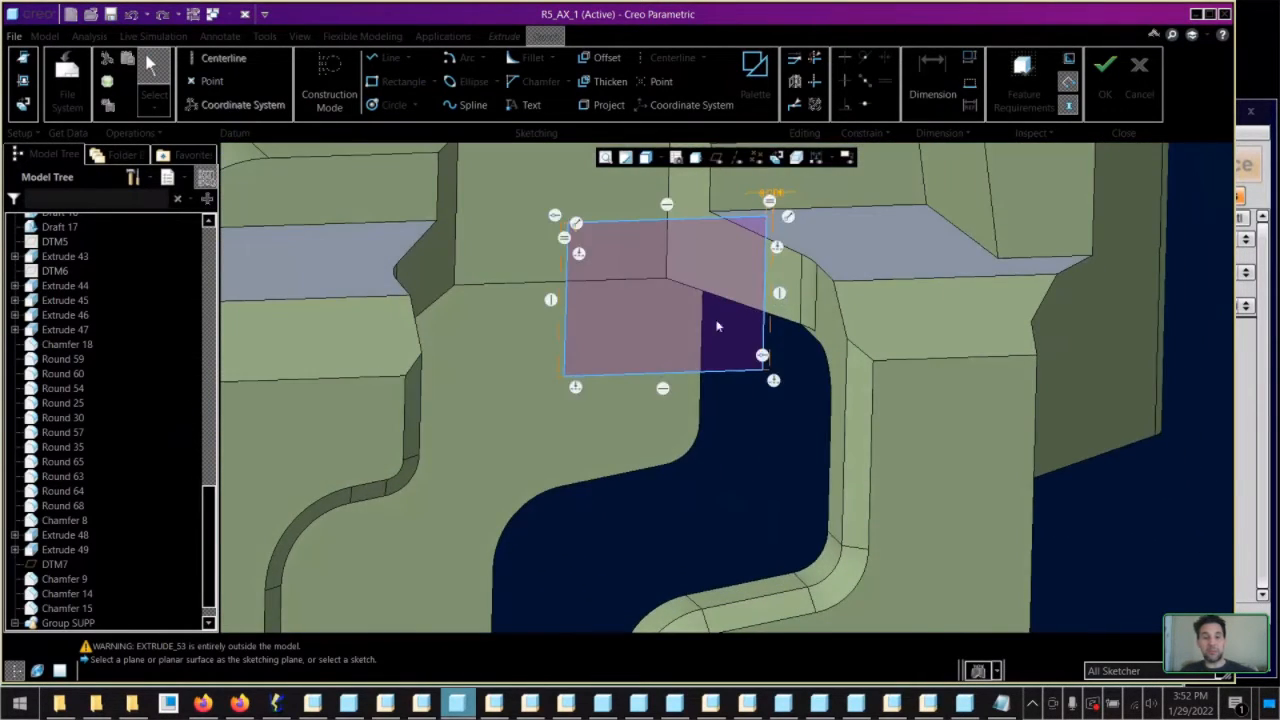
scroll(715, 328, up, 2)
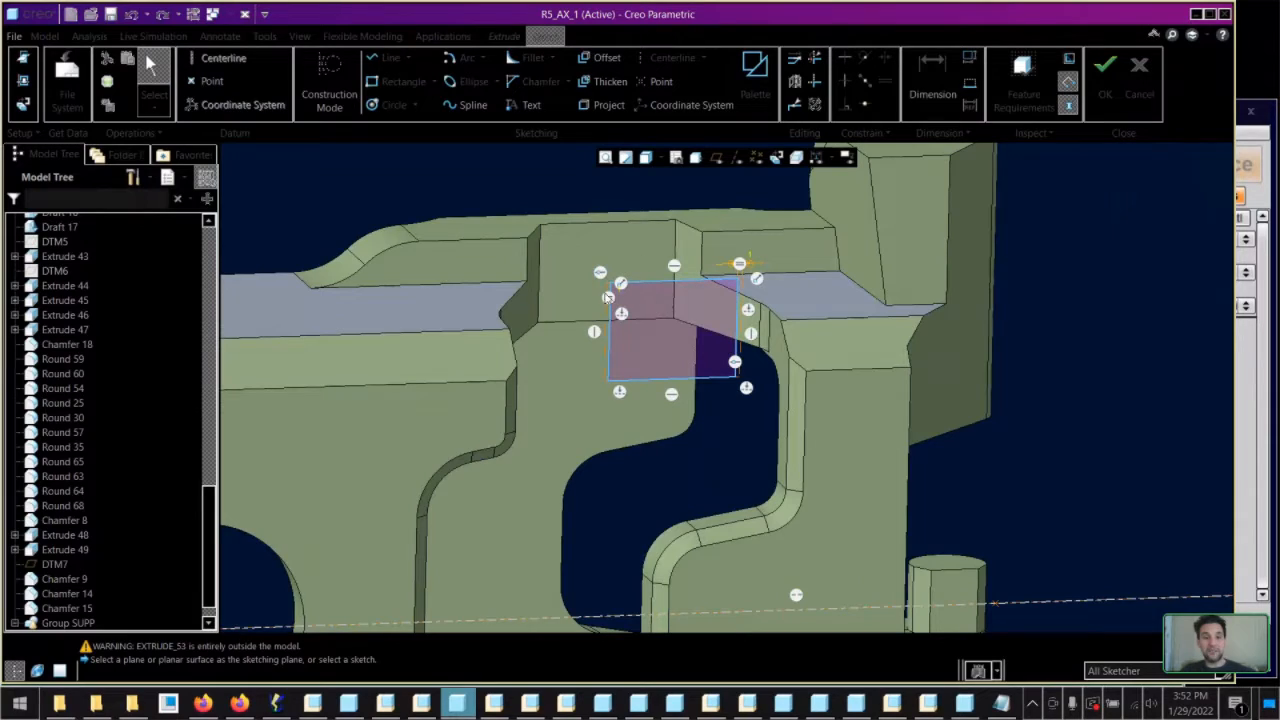
scroll(743, 291, down, 2)
scroll(743, 291, down, 1)
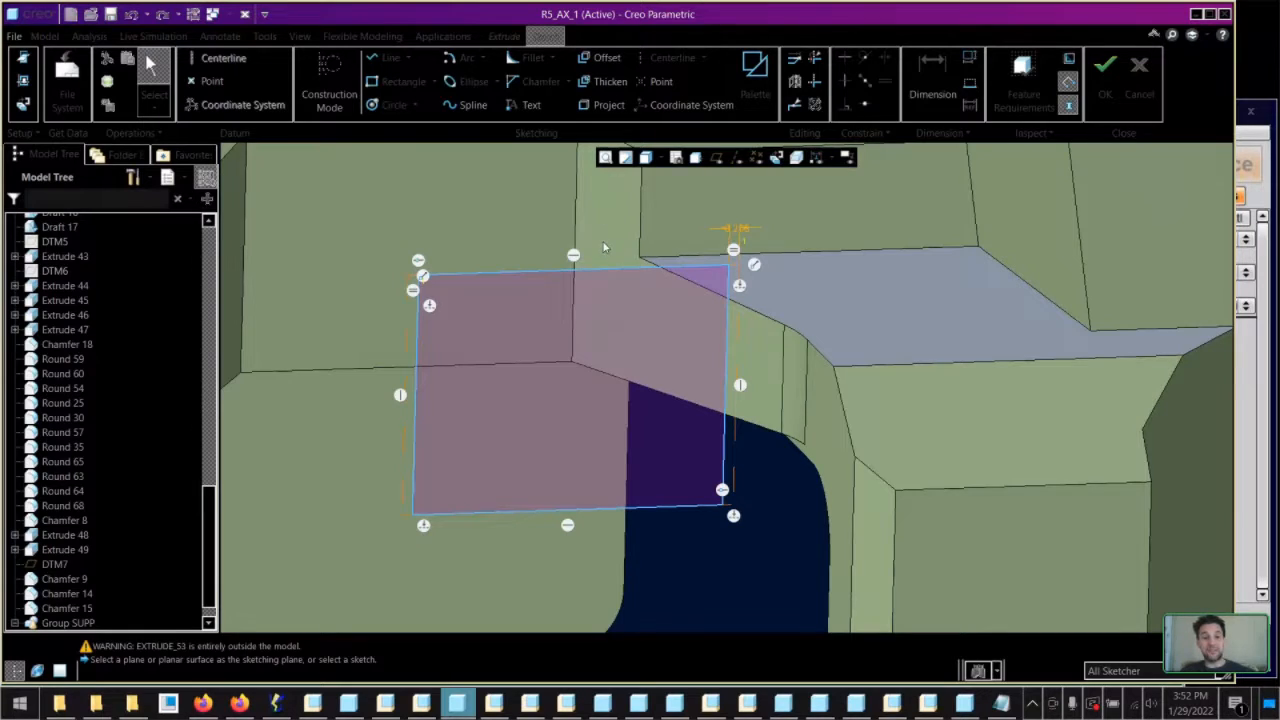
scroll(622, 249, up, 6)
middle_drag(626, 252, 668, 312)
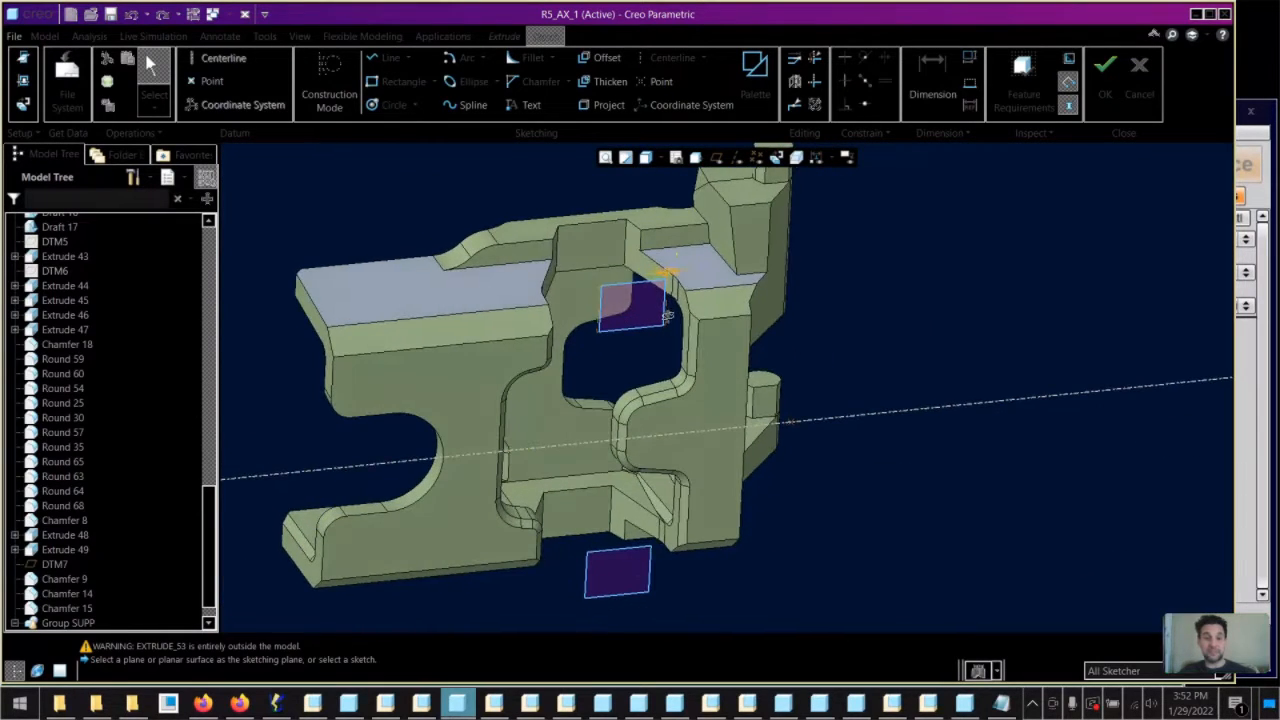
Close the section sketch, accept the Extrude 53 definition and clear the selection
click(1095, 97)
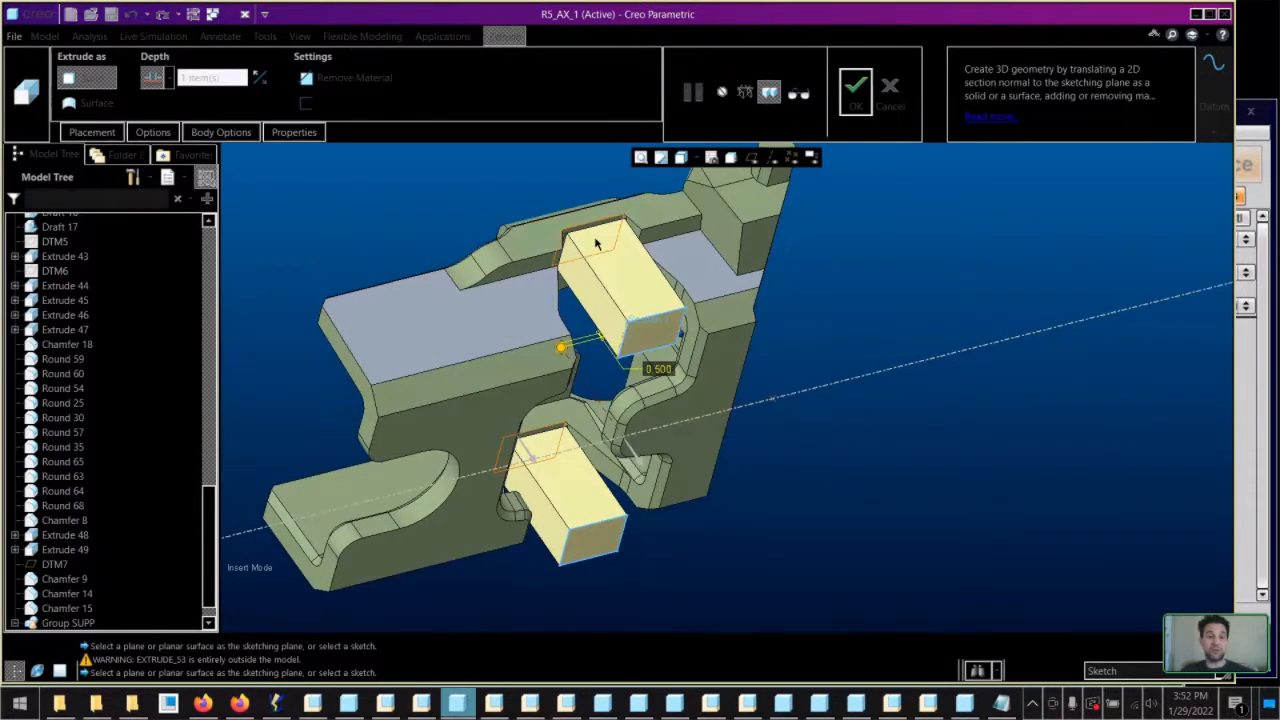
middle_drag(591, 241, 597, 298)
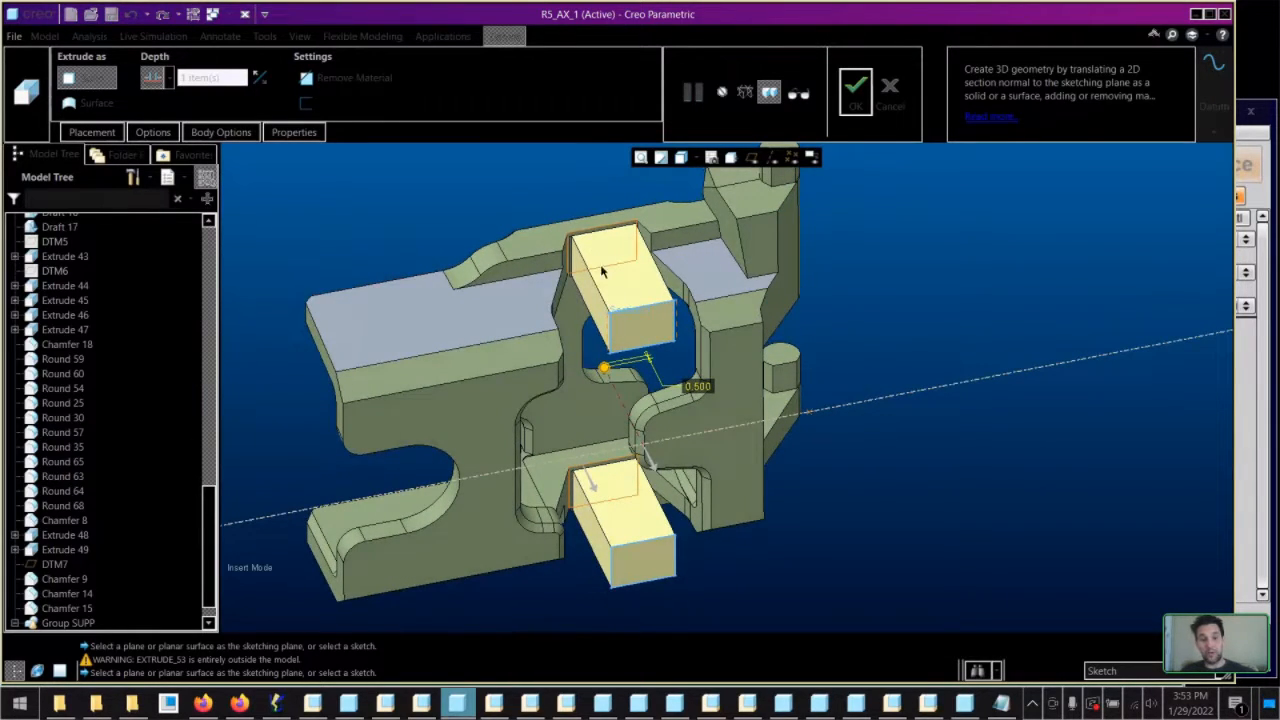
middle_click(620, 298)
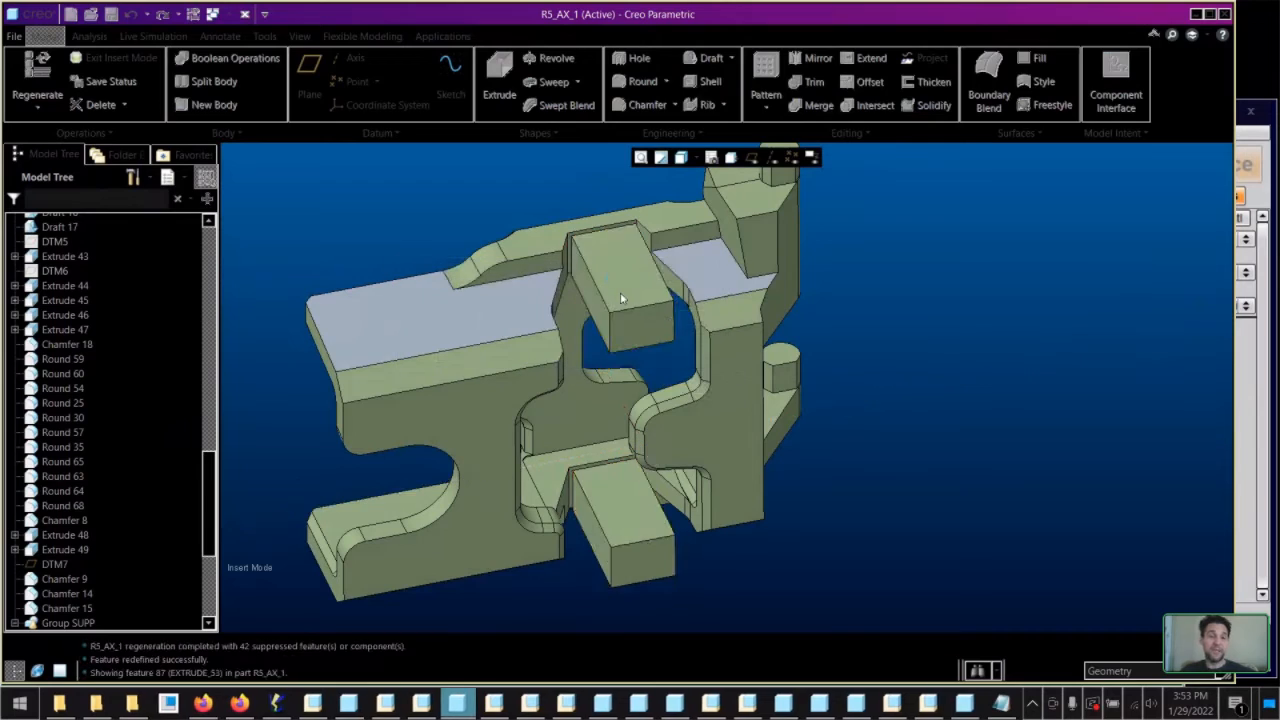
middle_drag(642, 299, 652, 300)
click(827, 318)
Display the dimensions of Extrude 53 and examine the column's offset from the surrounding wall
scroll(621, 230, down, 3)
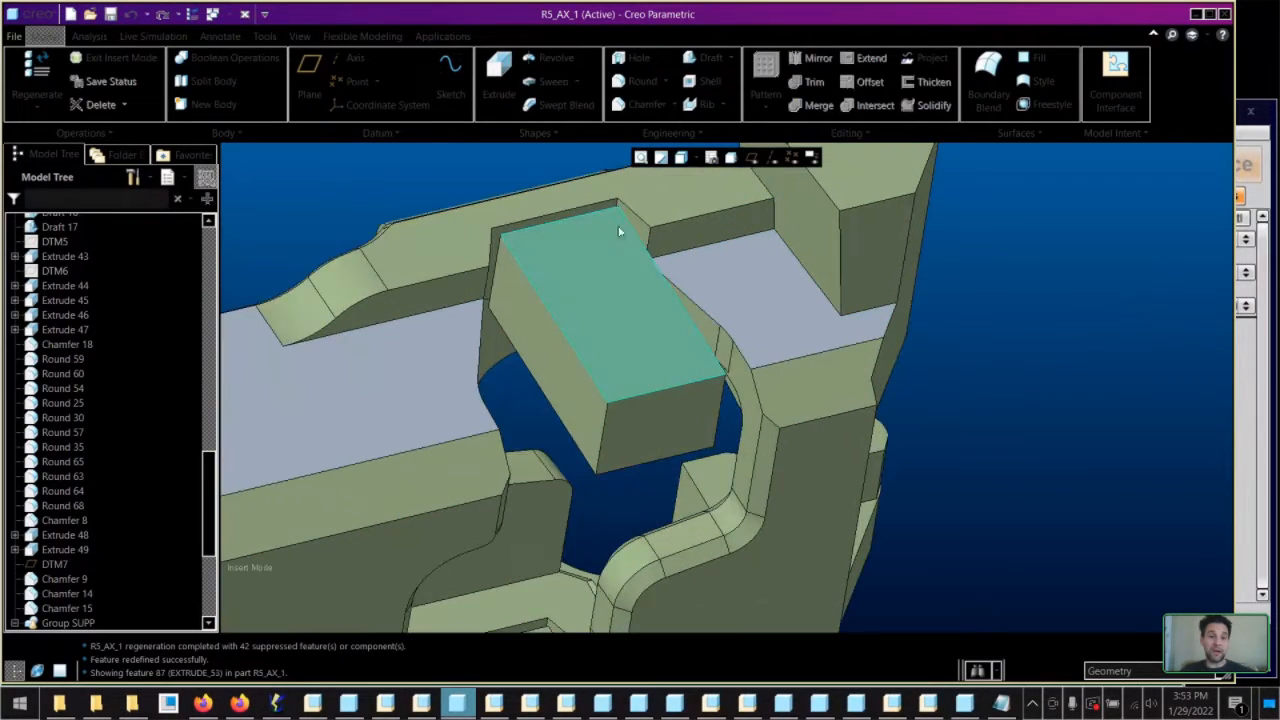
double_click(579, 272)
middle_drag(579, 272, 600, 316)
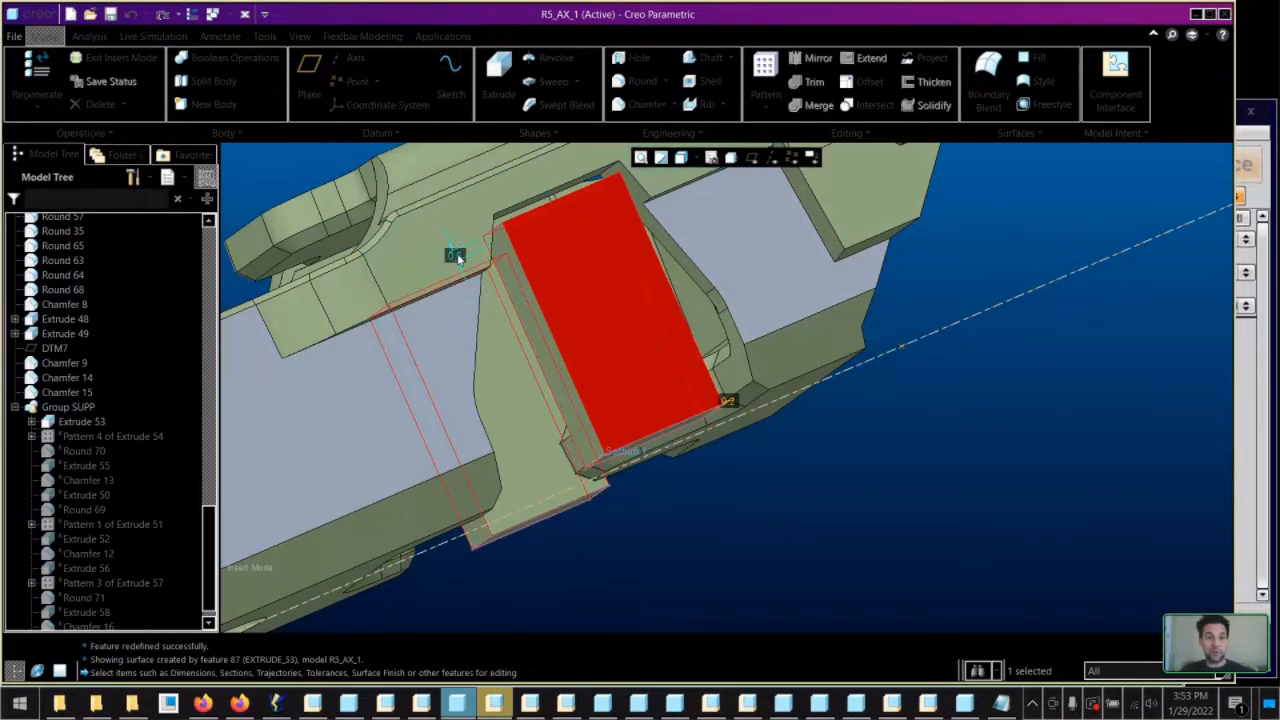
middle_drag(463, 264, 514, 220)
click(514, 221)
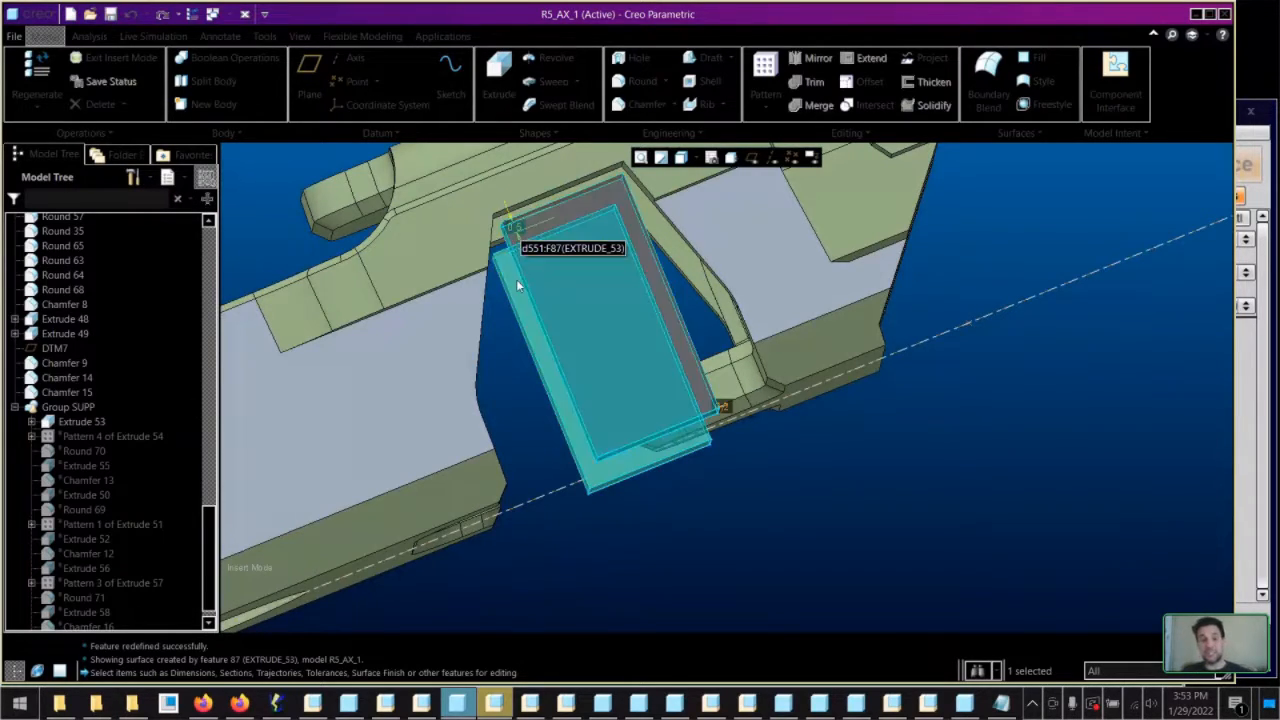
Resume Pattern 4 of Extrude 54 in Group SUPP
click(101, 440)
right_click(101, 440)
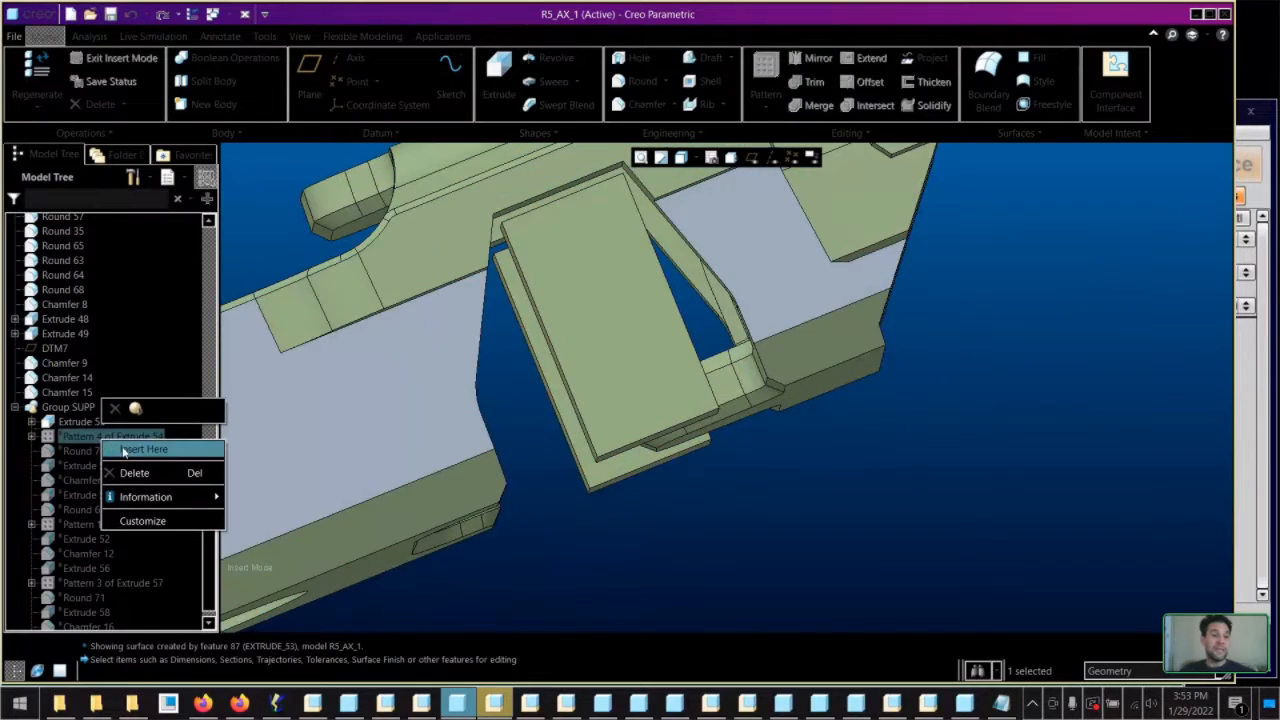
click(133, 410)
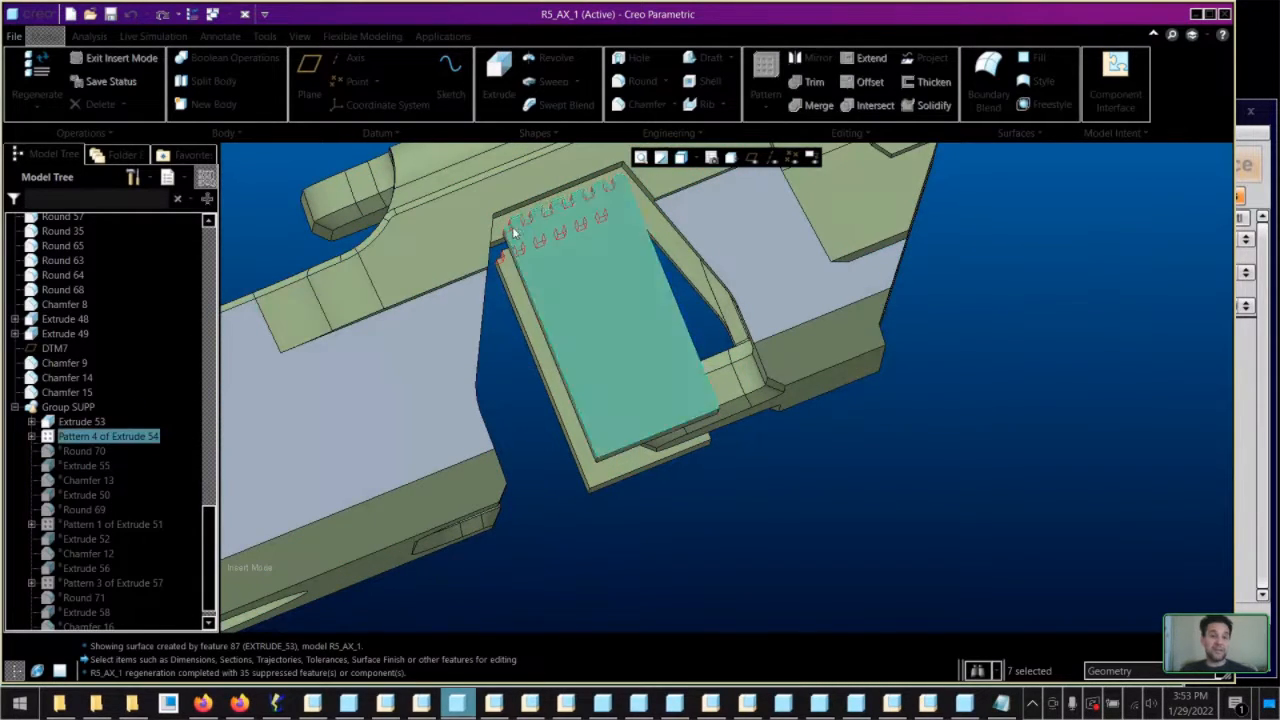
Examine the notches cut along the column's upper edge and the gap behind them, selecting one notch face
scroll(558, 245, down, 3)
middle_drag(563, 251, 573, 216)
scroll(580, 256, down, 1)
click(595, 230)
click(574, 219)
middle_drag(583, 278, 587, 278)
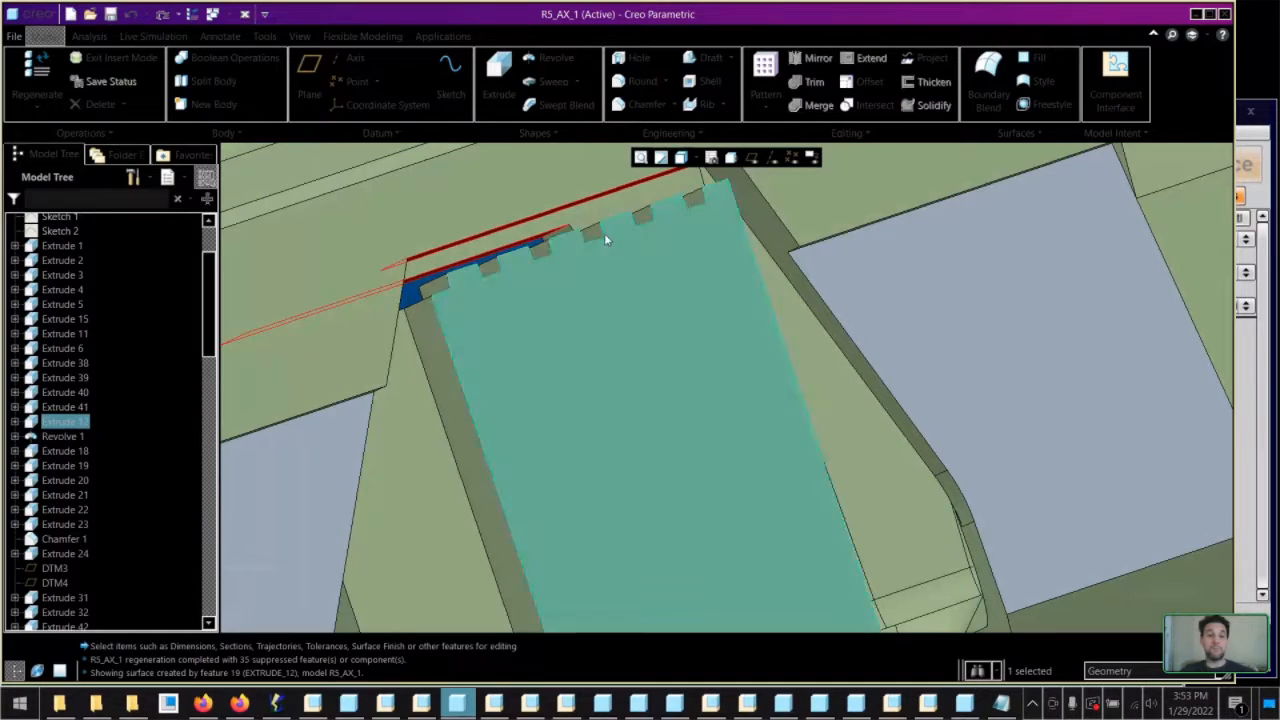
scroll(717, 189, down, 2)
click(685, 205)
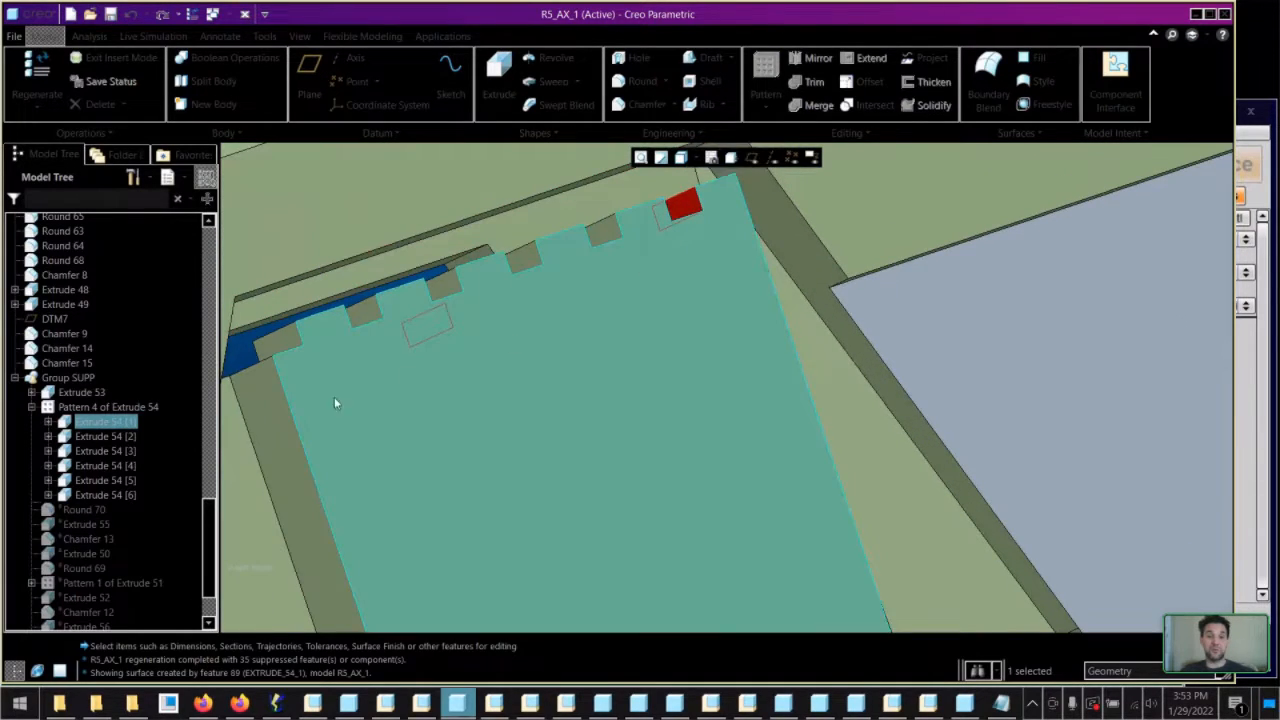
Select Extrude 54 [1] and display the notch pattern's dimensions to check its instance count and spacing
right_click(90, 422)
click(82, 409)
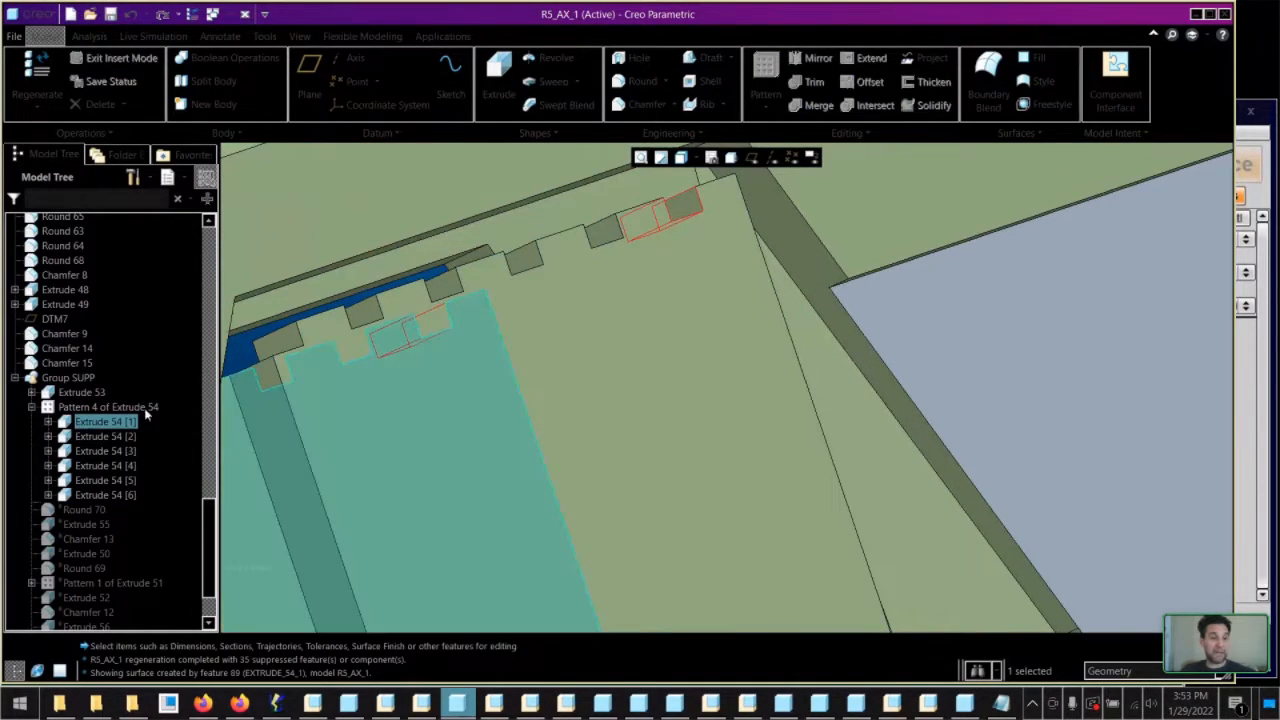
click(115, 423)
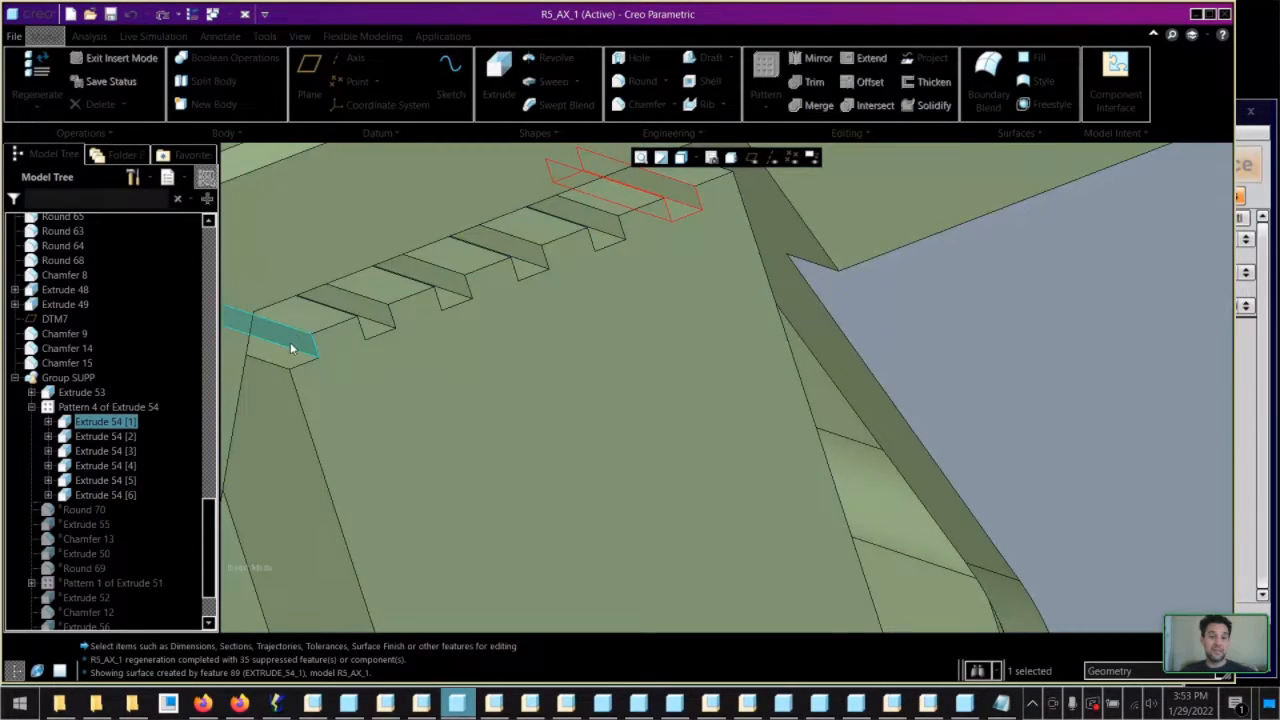
double_click(370, 317)
scroll(484, 322, up, 4)
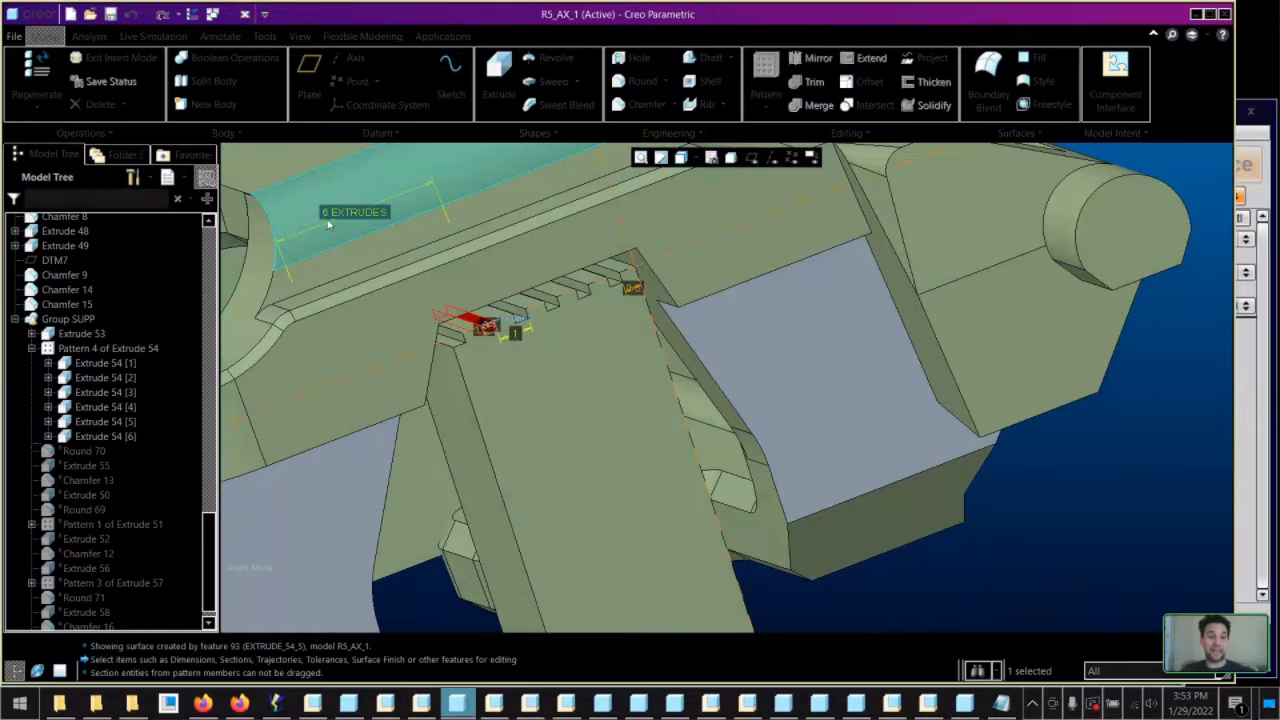
scroll(578, 302, down, 1)
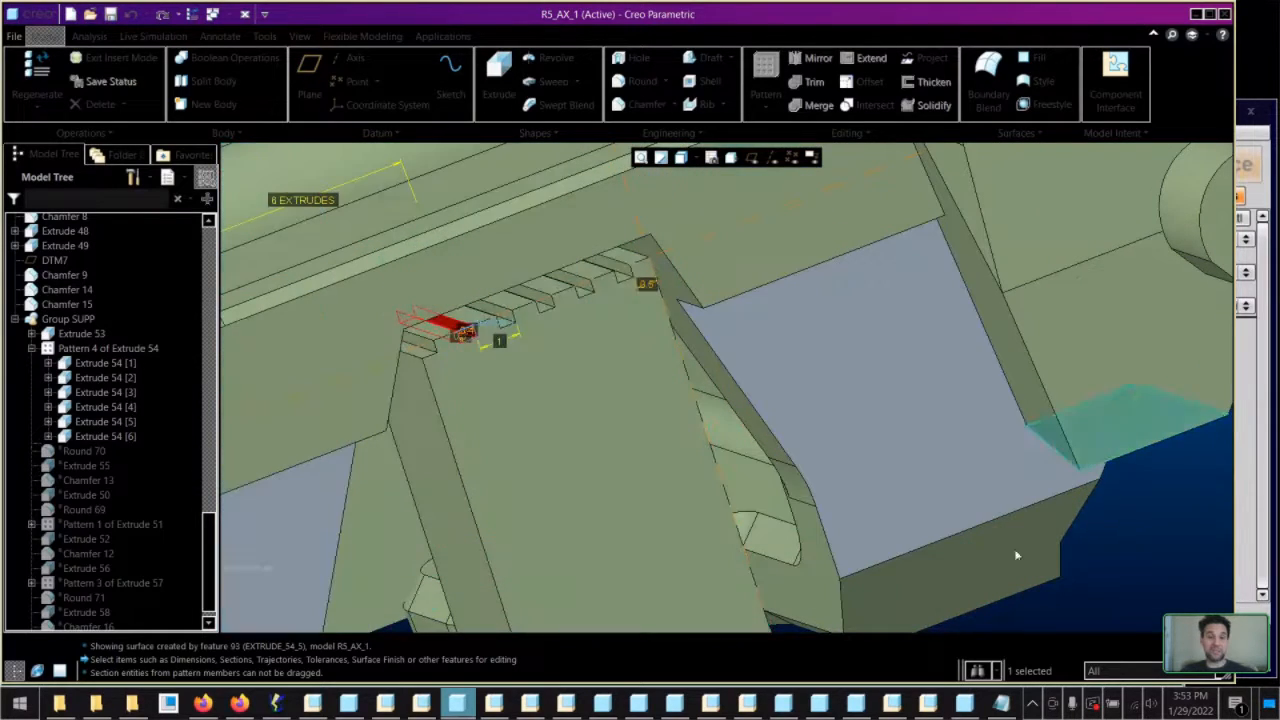
click(1092, 598)
Open the leading notch, Extrude 54 [1], for redefinition and enter its section sketch
scroll(632, 280, down, 2)
click(615, 265)
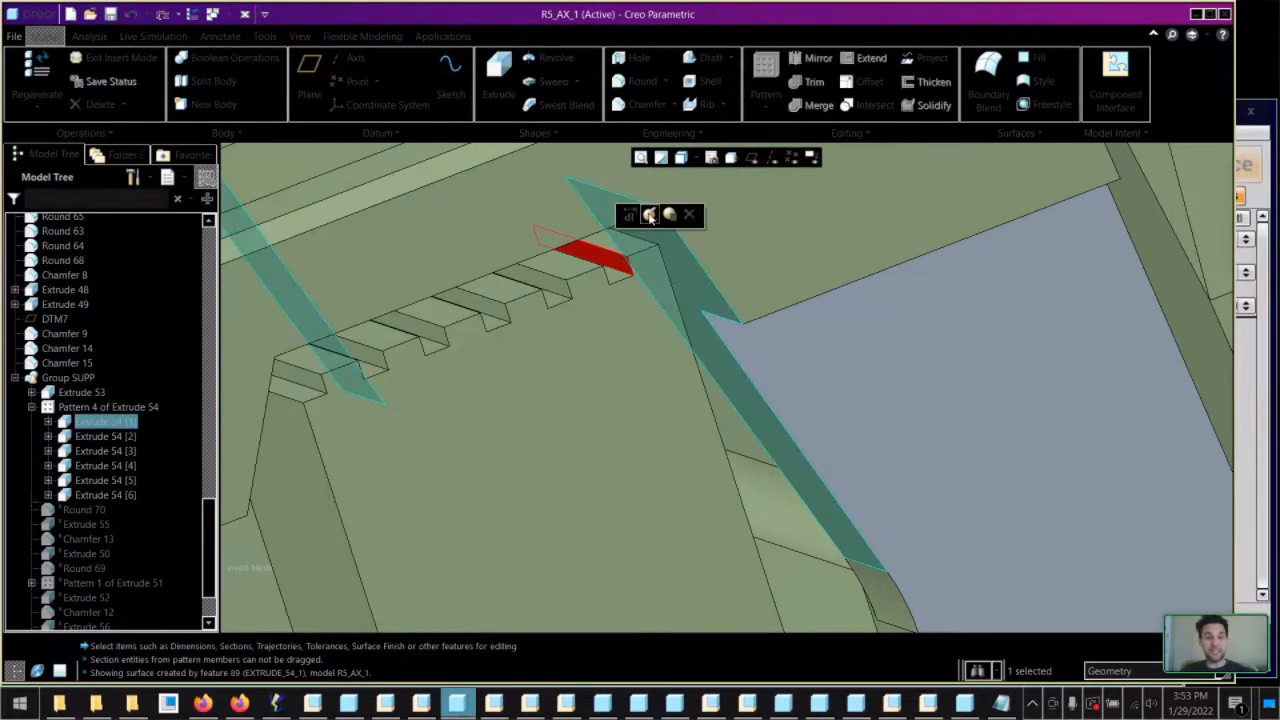
click(648, 216)
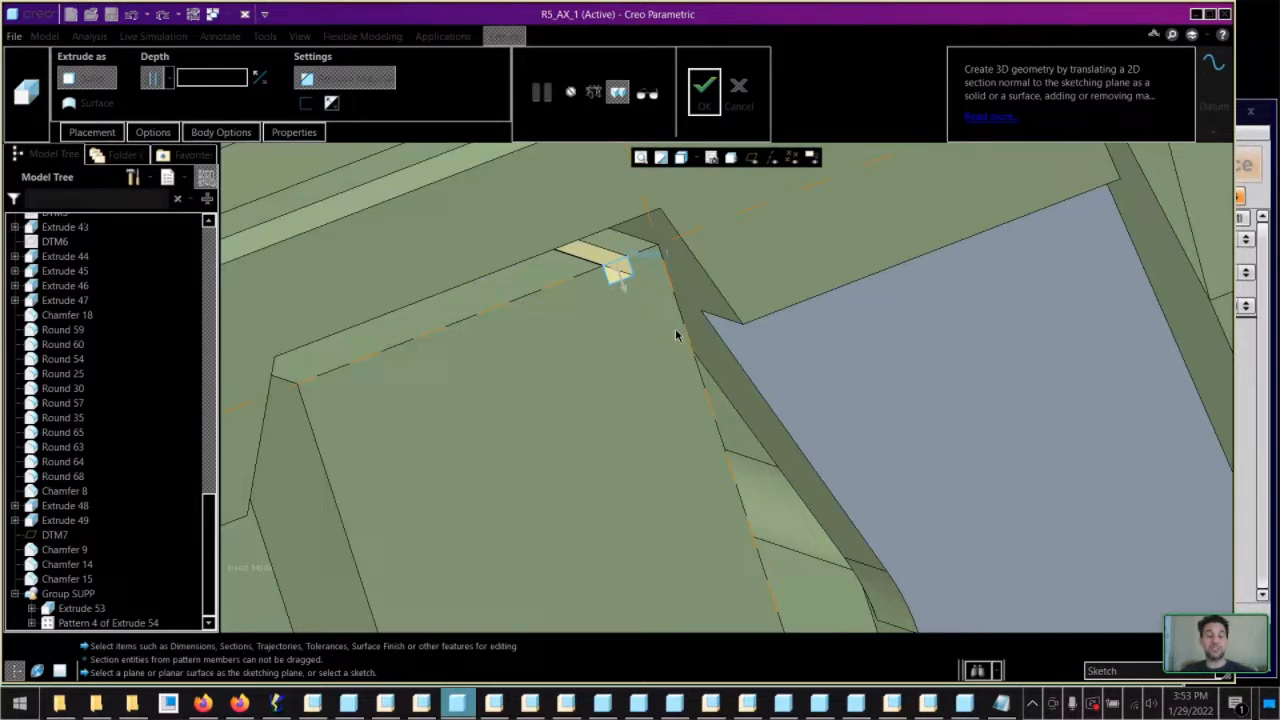
right_click(676, 336)
click(690, 318)
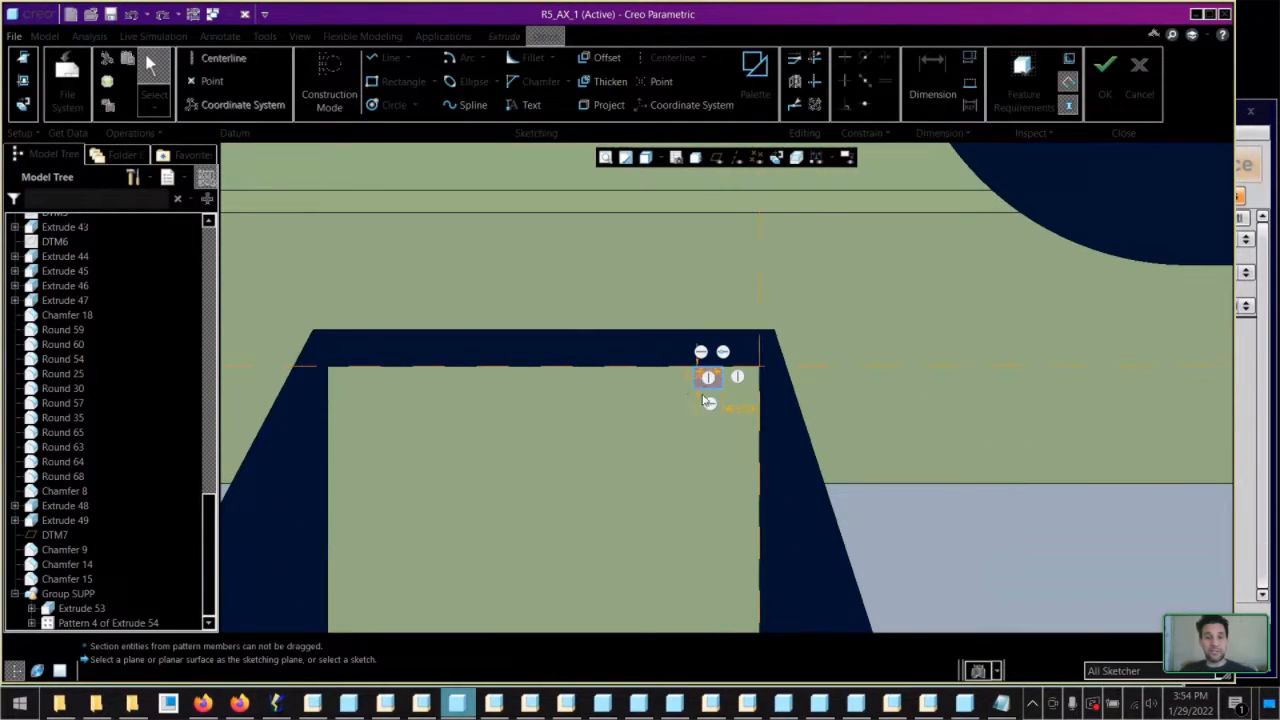
Check the notch section's offset from the column edge and its depth, selecting the related dimensions and sketch line
scroll(738, 397, down, 4)
click(751, 431)
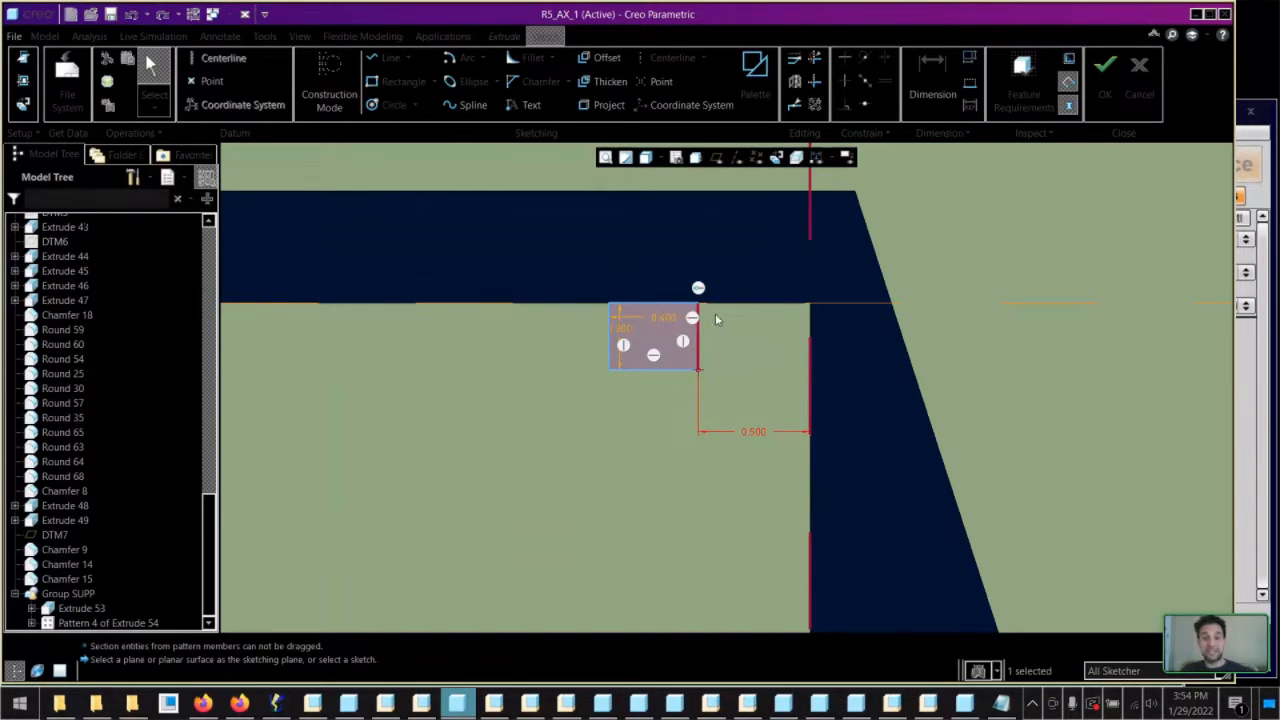
click(620, 334)
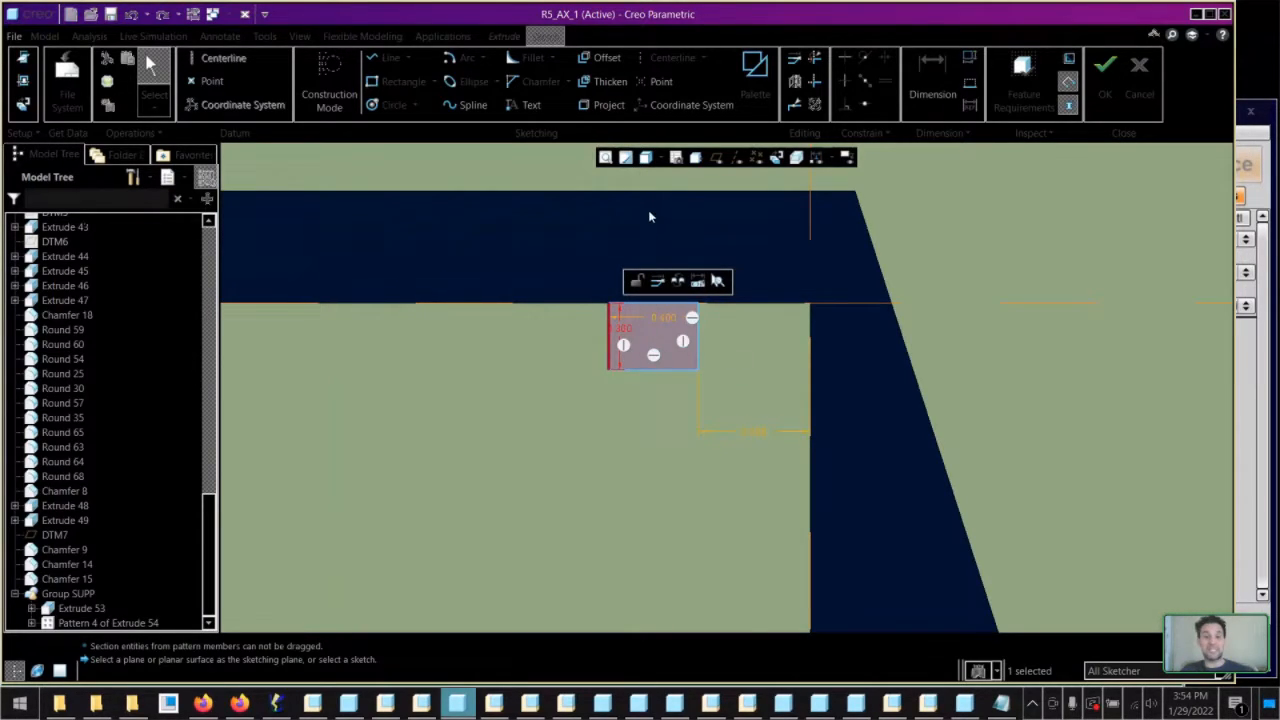
click(661, 373)
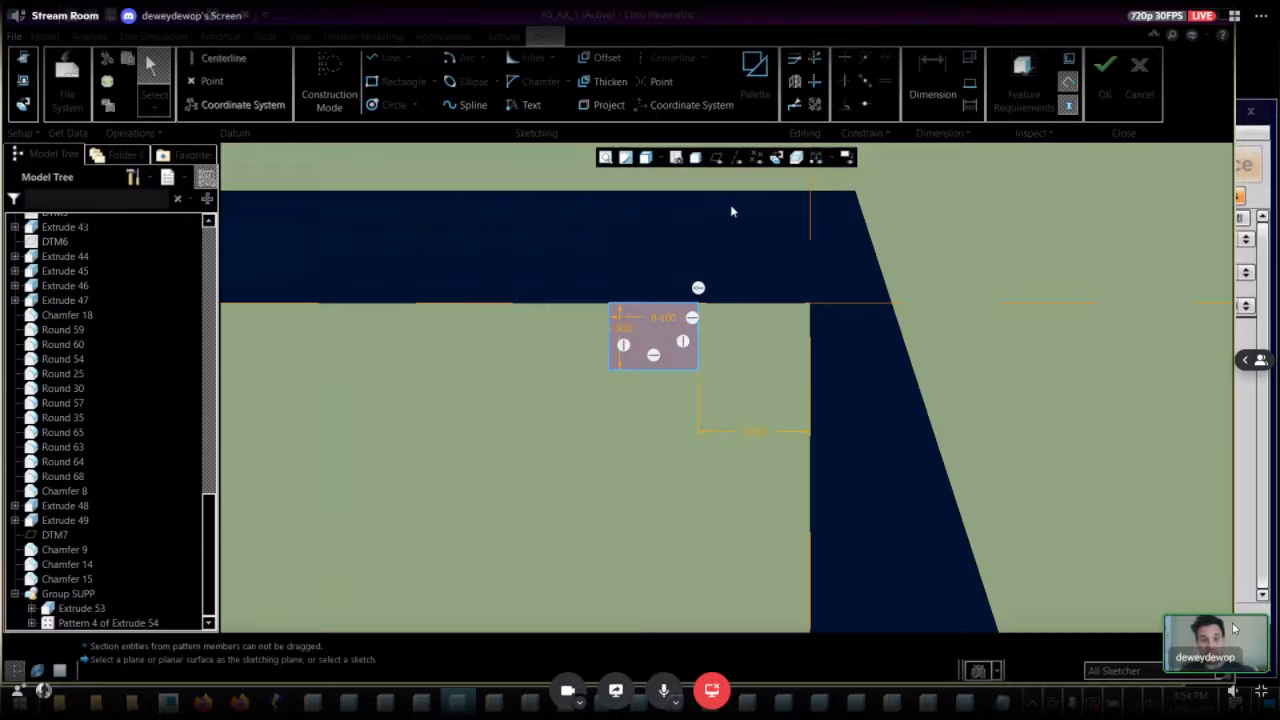
right_click(1235, 628)
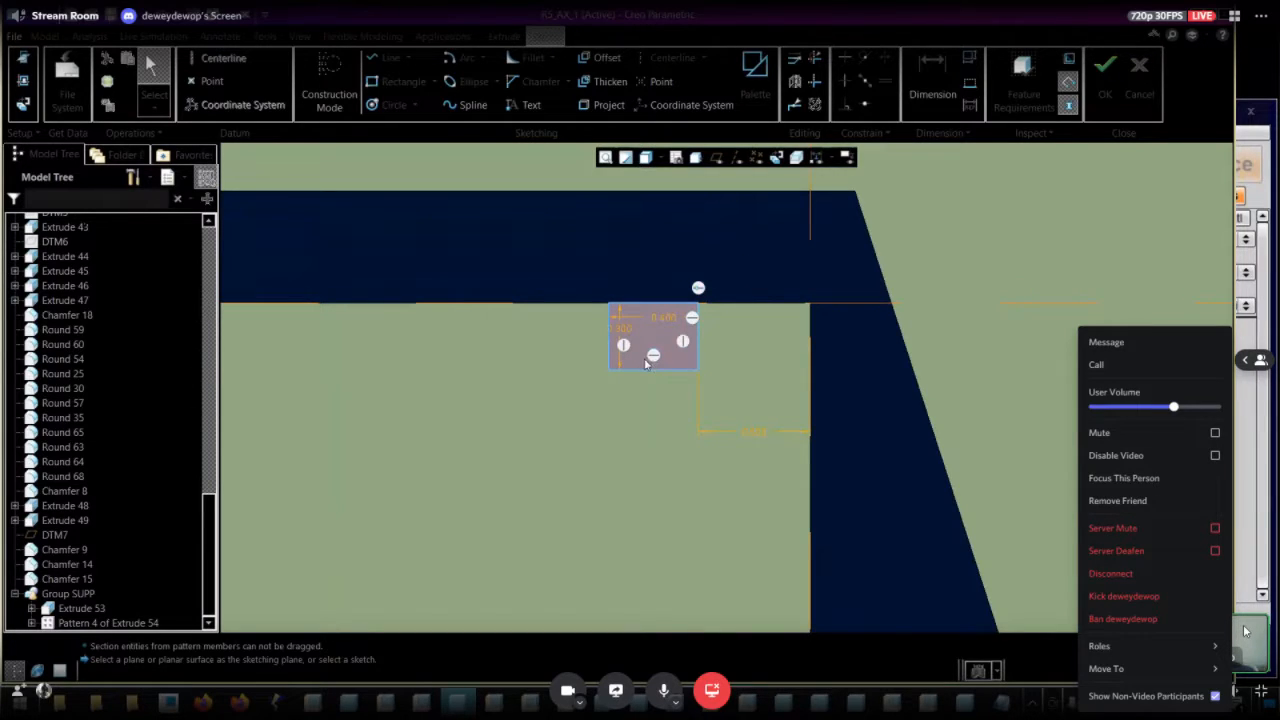
click(1248, 632)
Close the notch section sketch and view the column against the whole part from the opposite side
click(1104, 92)
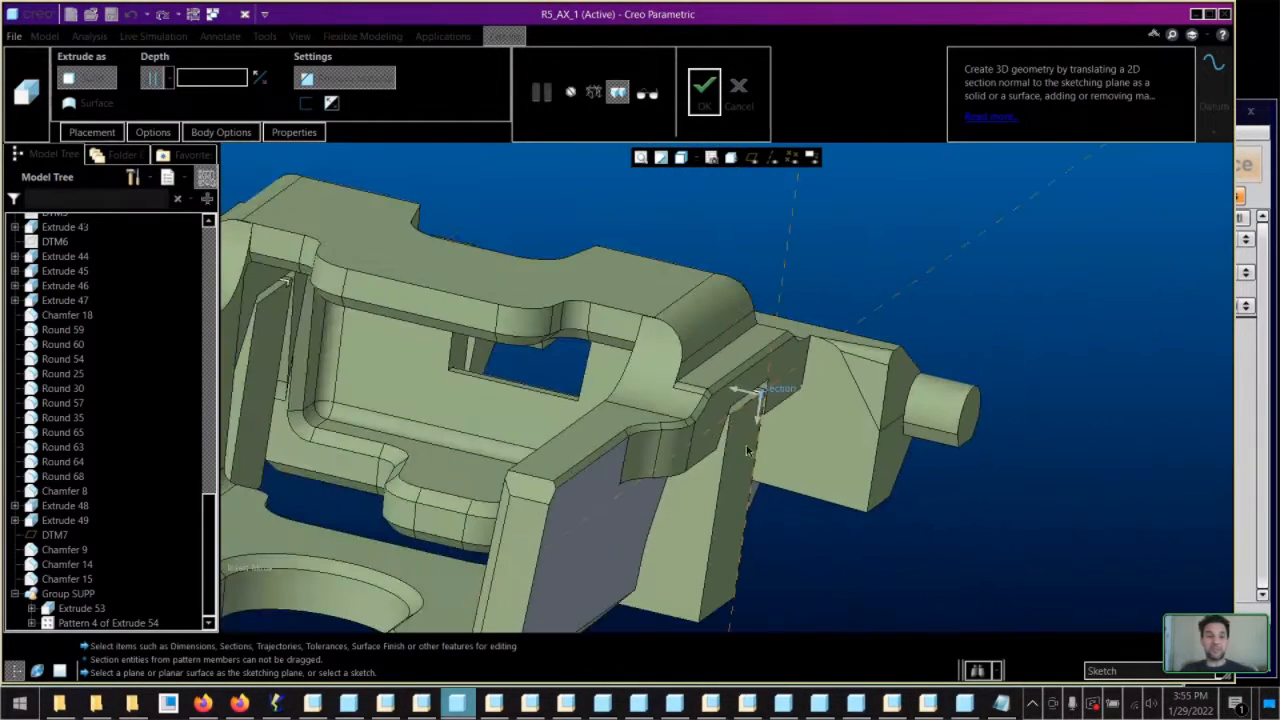
middle_drag(475, 332, 750, 332)
scroll(683, 329, up, 3)
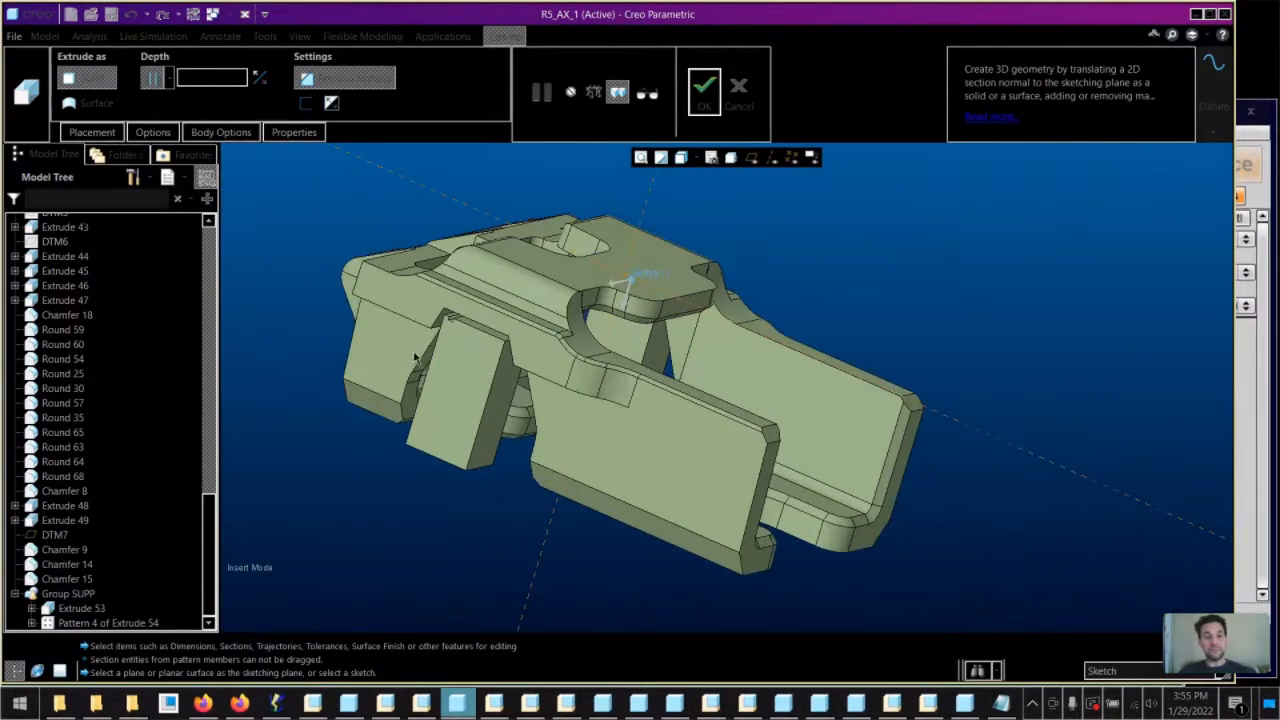
Change the leading notch's depth type to Blind and extend the cut to 33.9 across the part
scroll(475, 356, down, 4)
middle_drag(475, 356, 481, 343)
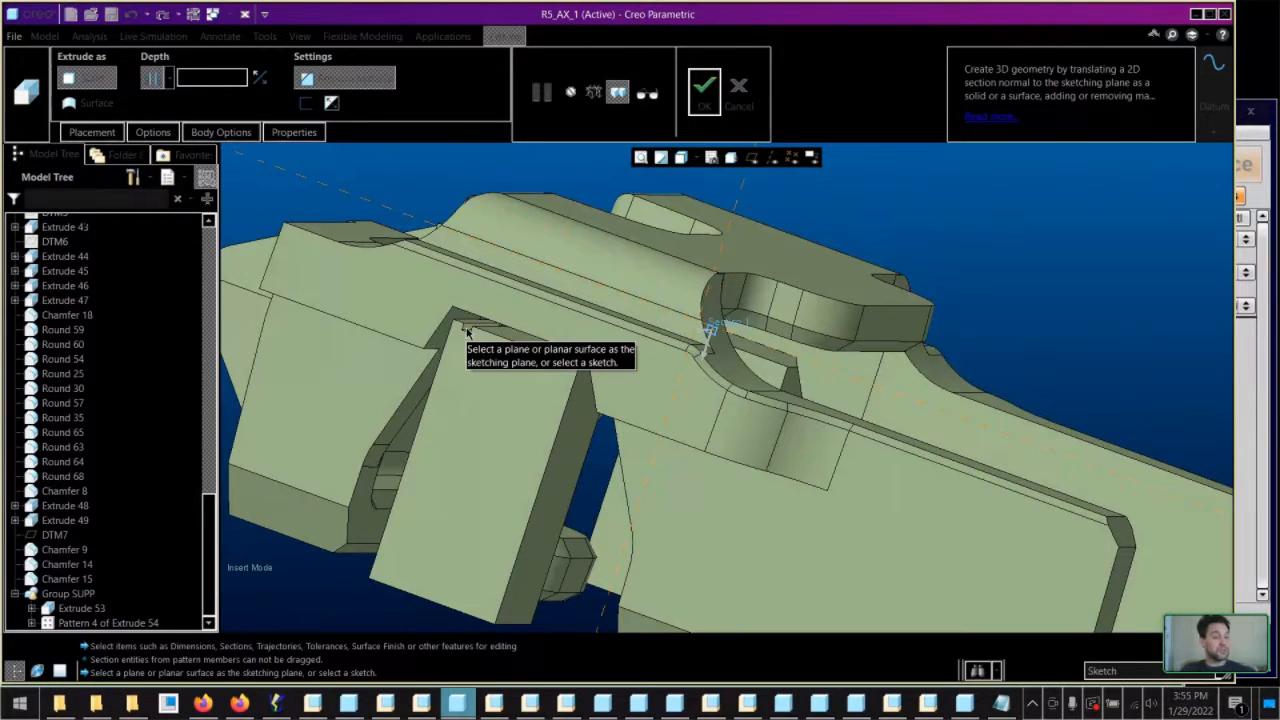
click(169, 83)
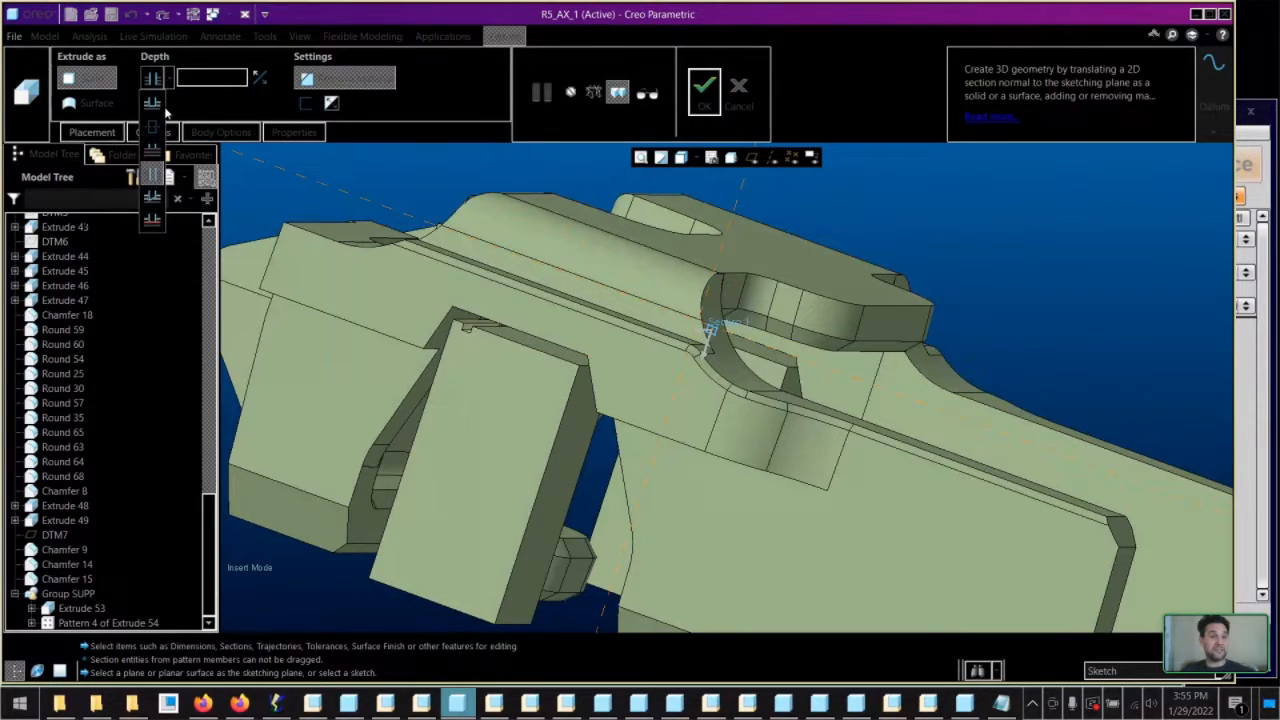
click(156, 107)
middle_drag(712, 312, 674, 308)
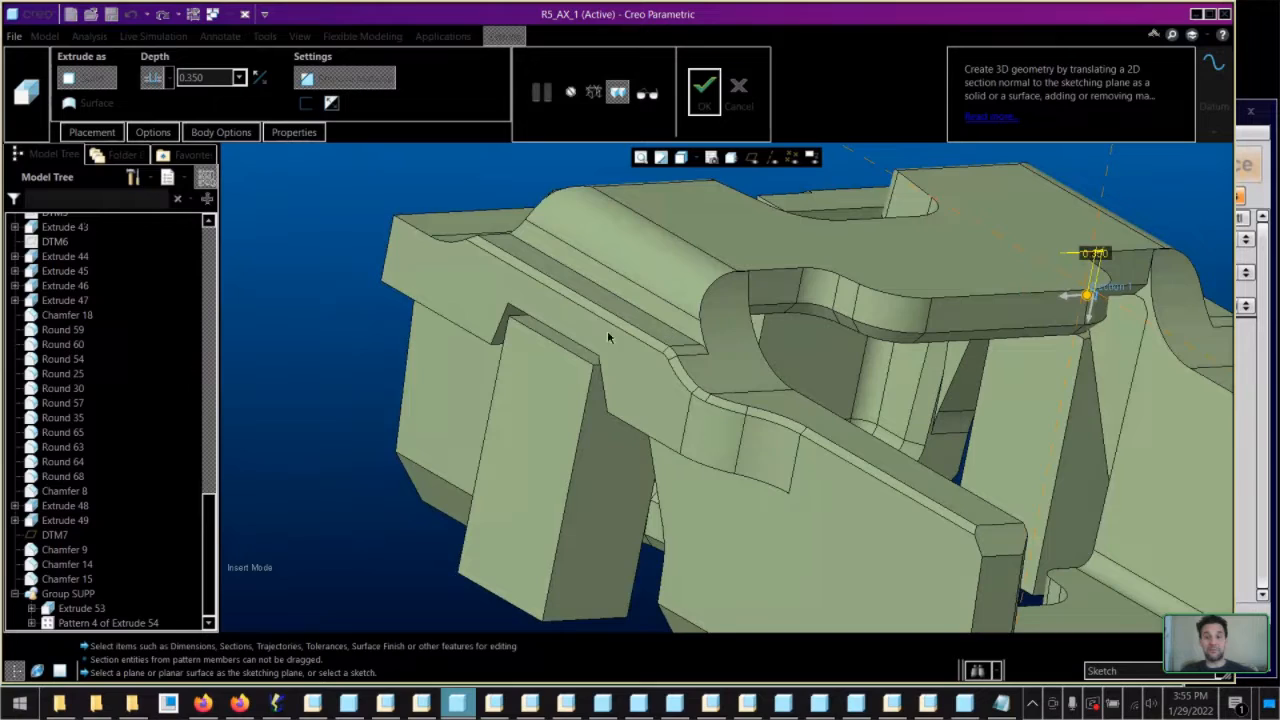
drag(1089, 297, 457, 326)
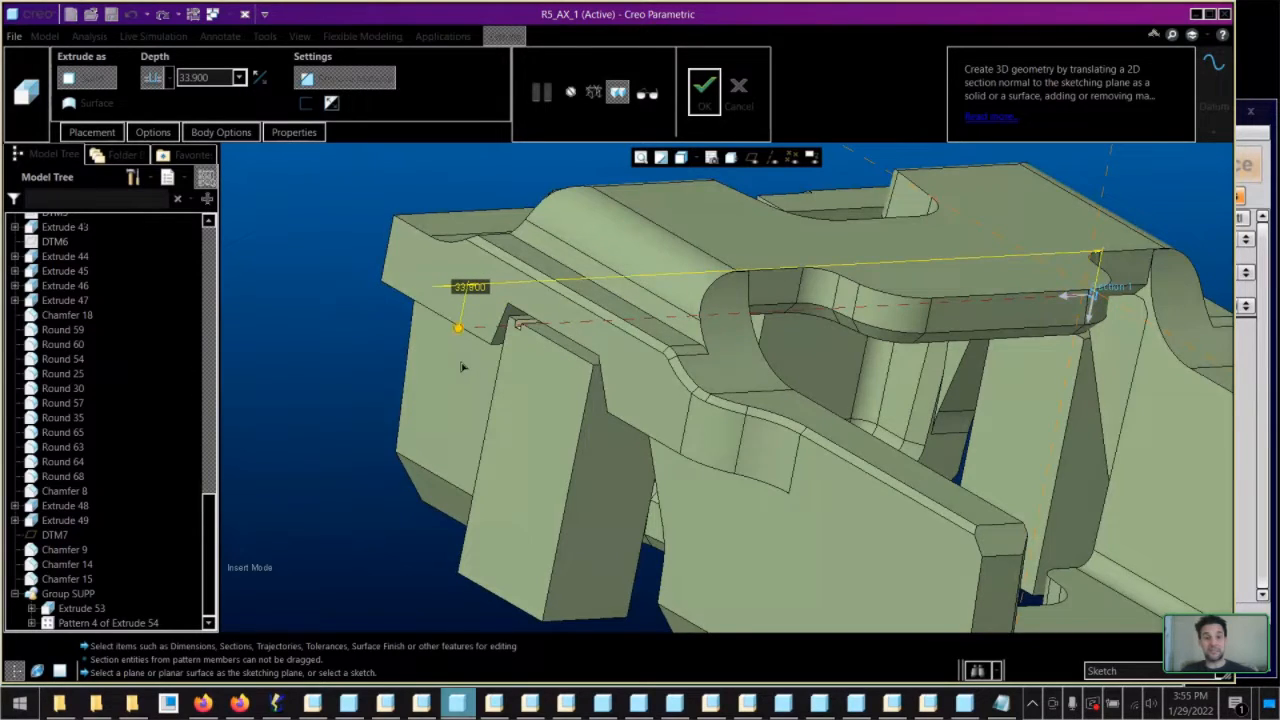
Set the notch cut's depth type back to Through All and accept the redefined feature
click(170, 80)
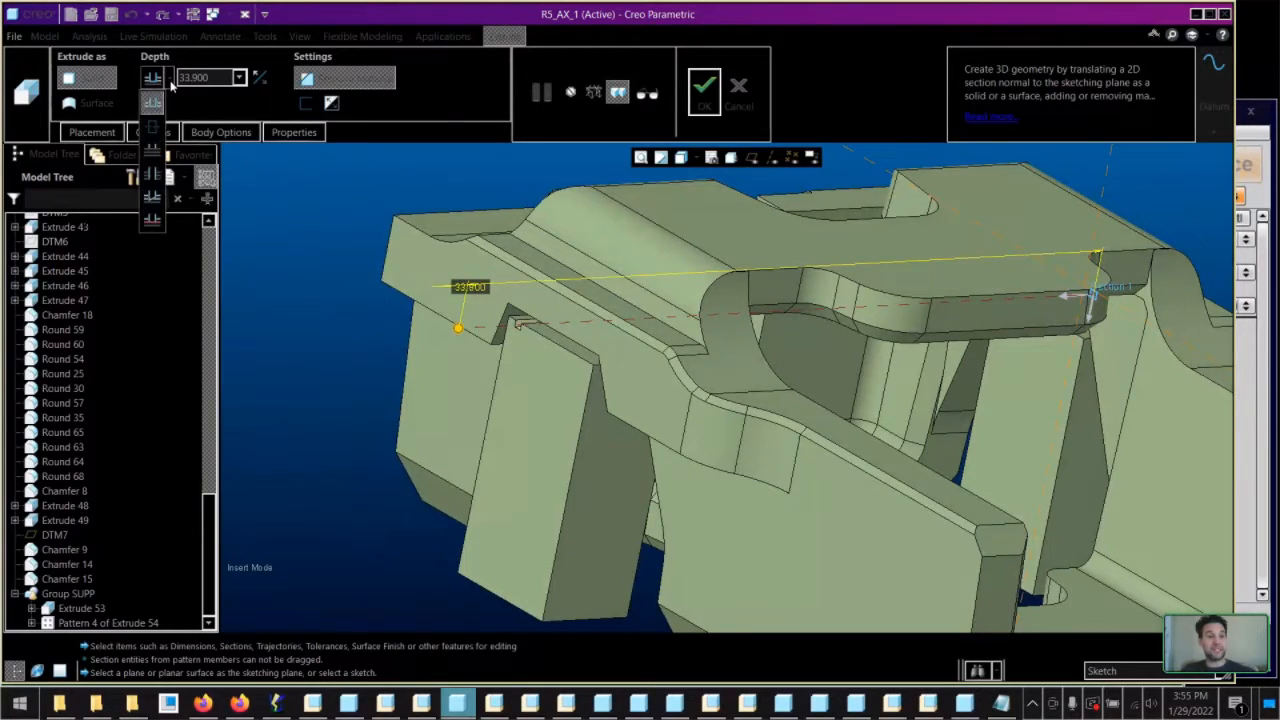
click(152, 176)
scroll(668, 258, down, 5)
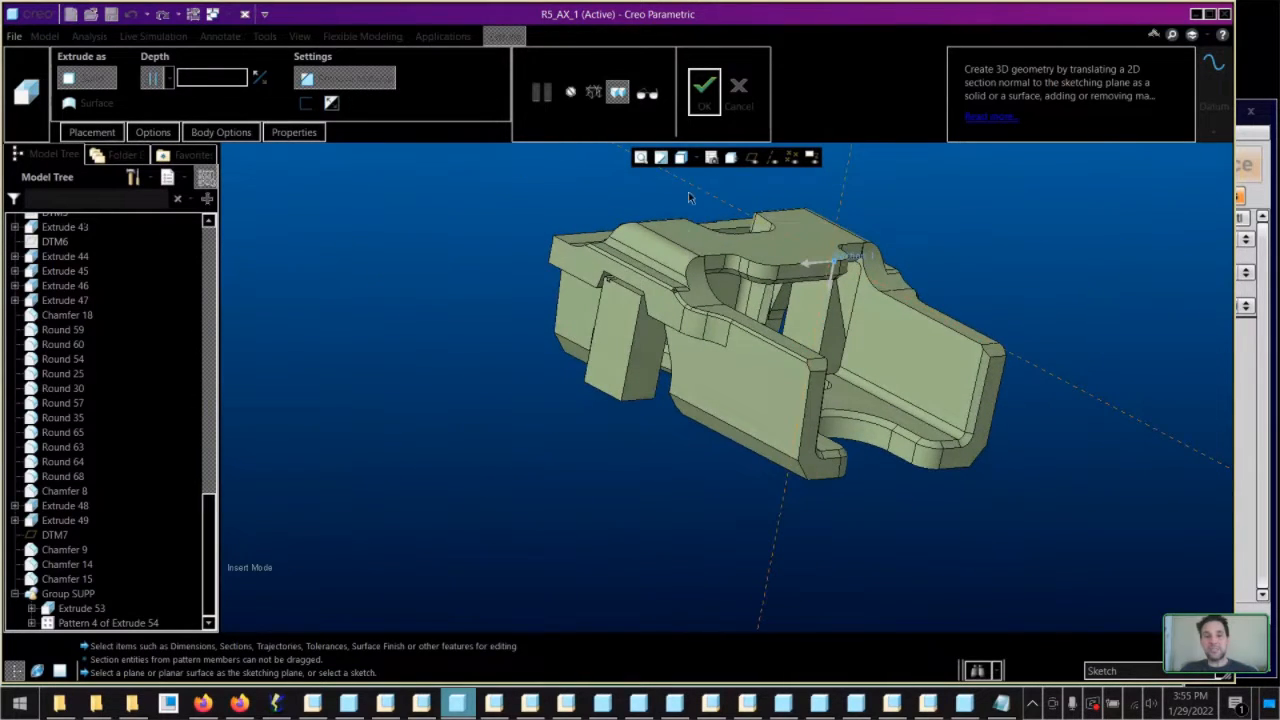
click(704, 90)
Try to delete Pattern 4 of Extrude 54, the row of notches across the support column's contact edge
middle_drag(700, 200, 680, 330)
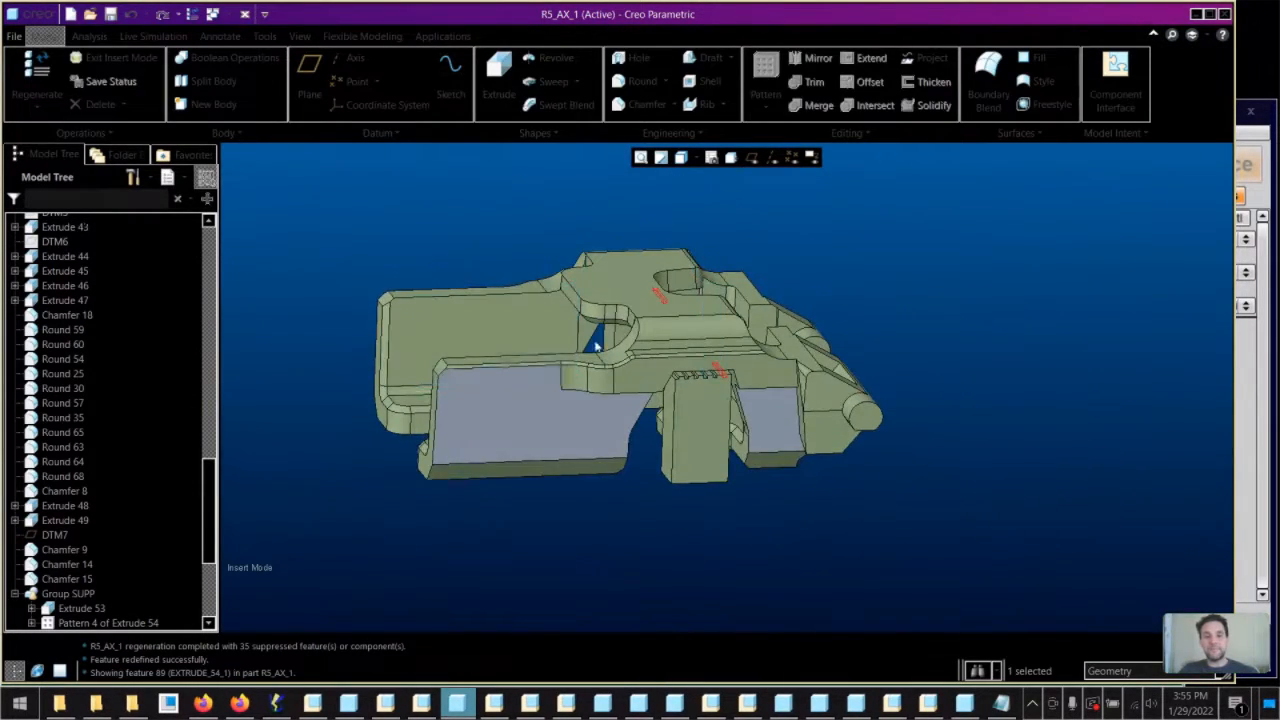
scroll(670, 362, up, 5)
scroll(669, 355, up, 4)
click(666, 336)
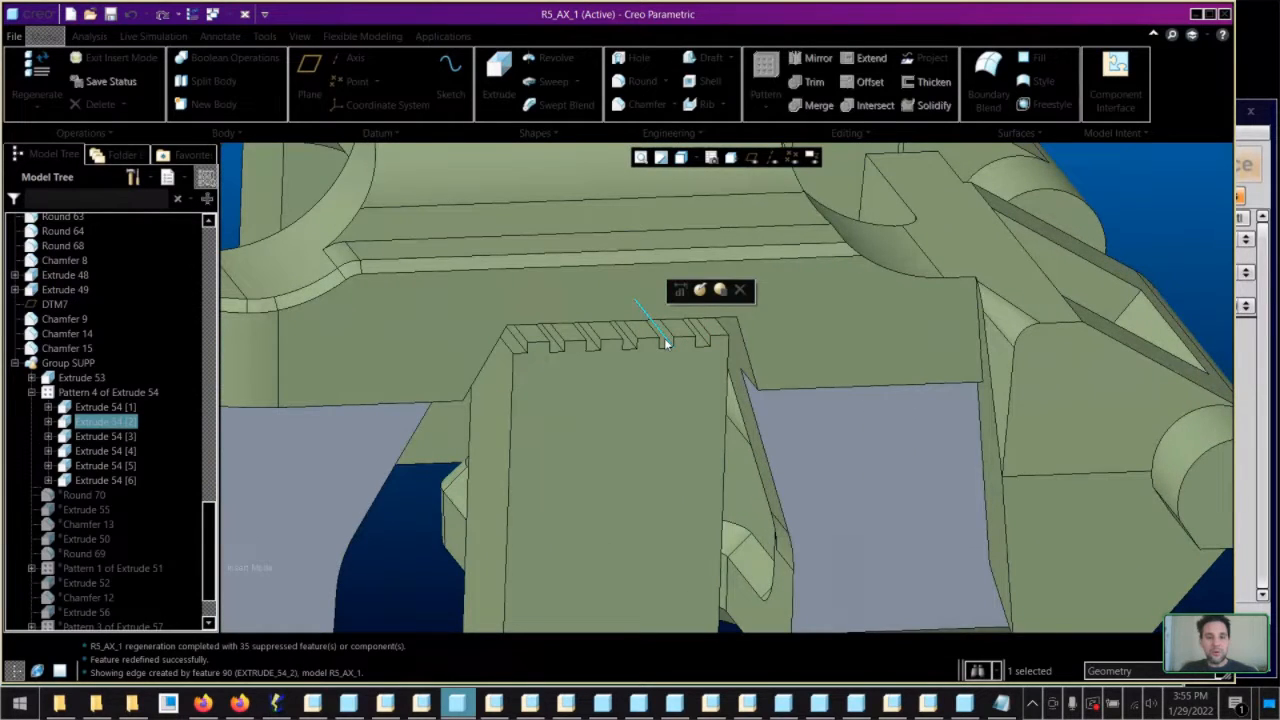
click(127, 394)
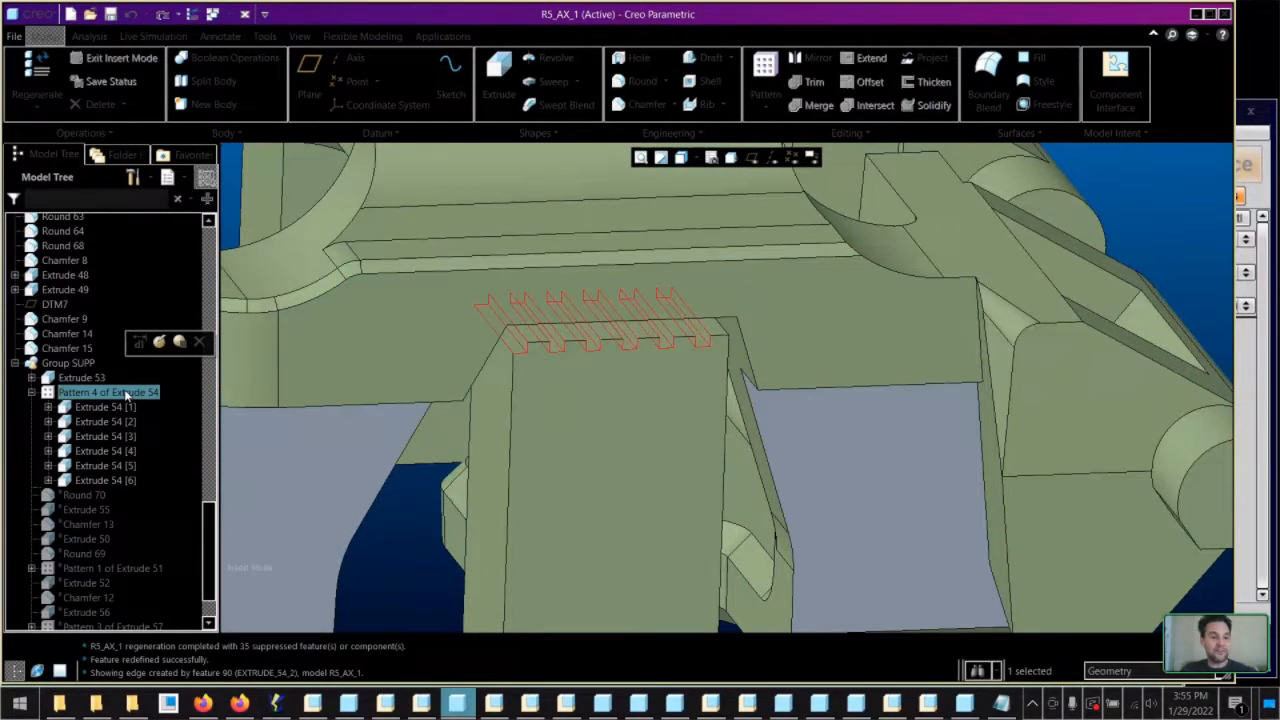
click(199, 342)
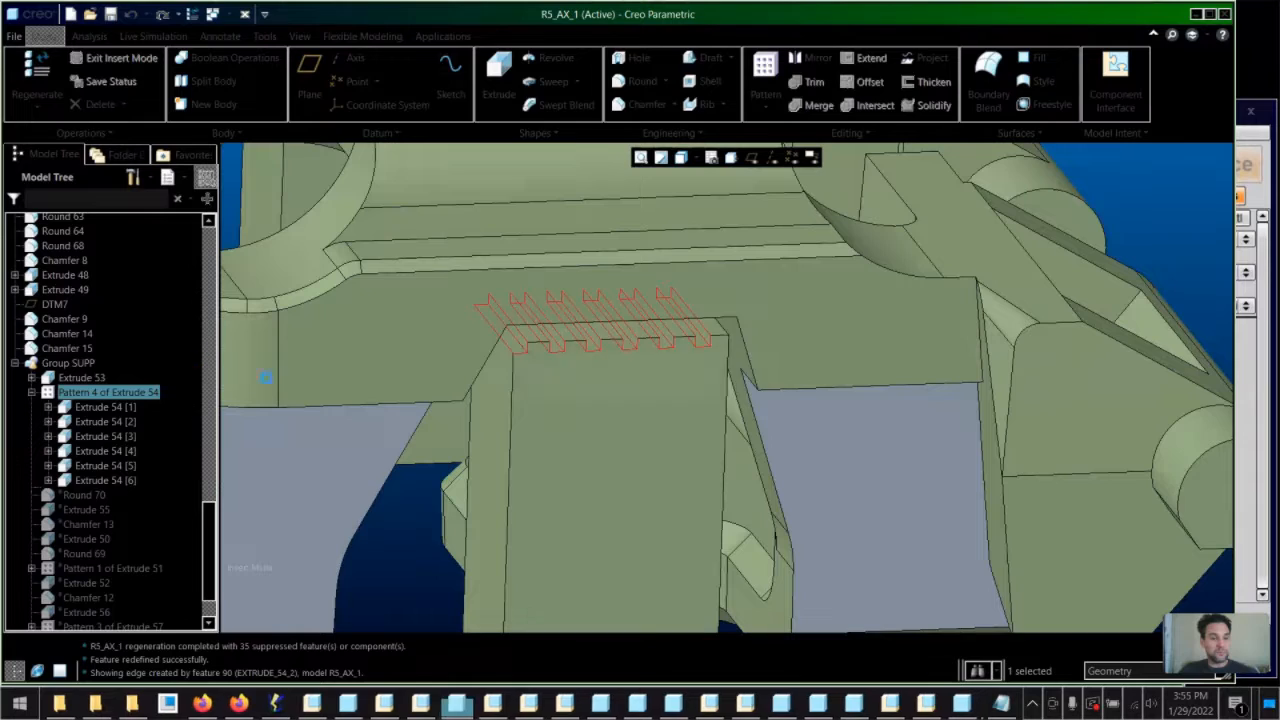
click(705, 389)
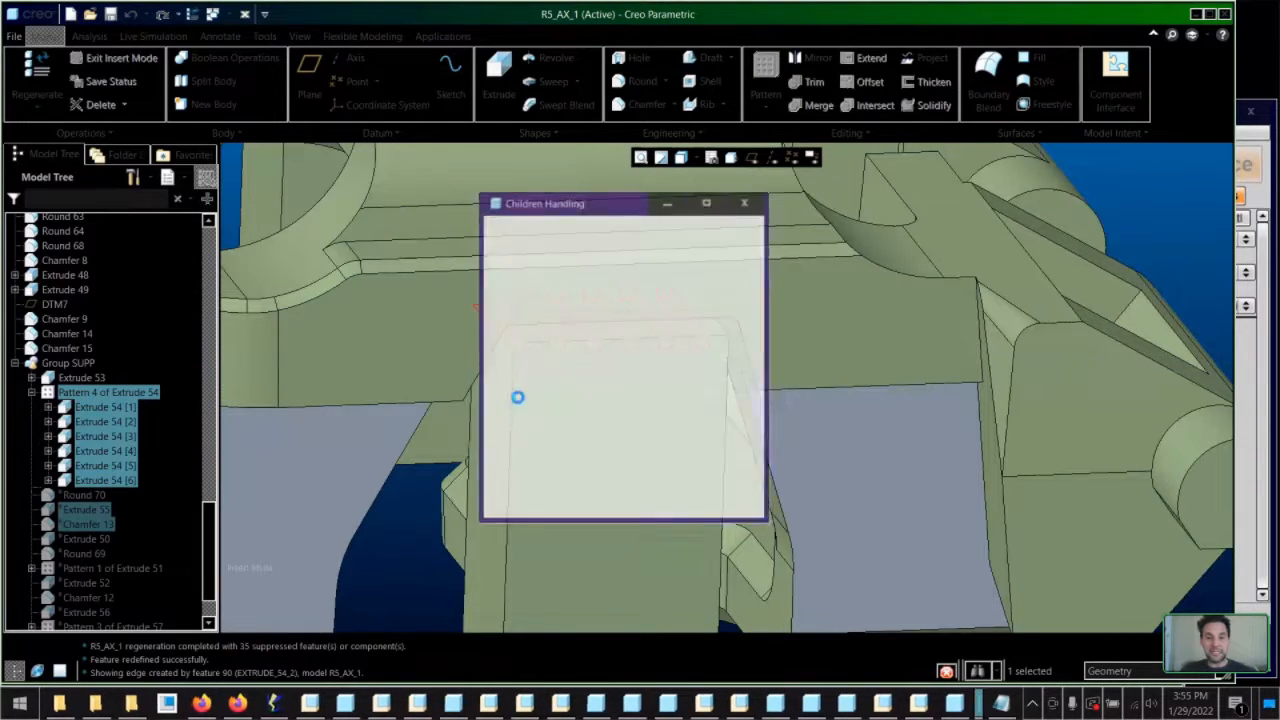
Change the handling status of the dependent children Extrude 55 and Chamfer 13 and confirm the deletion
click(502, 455)
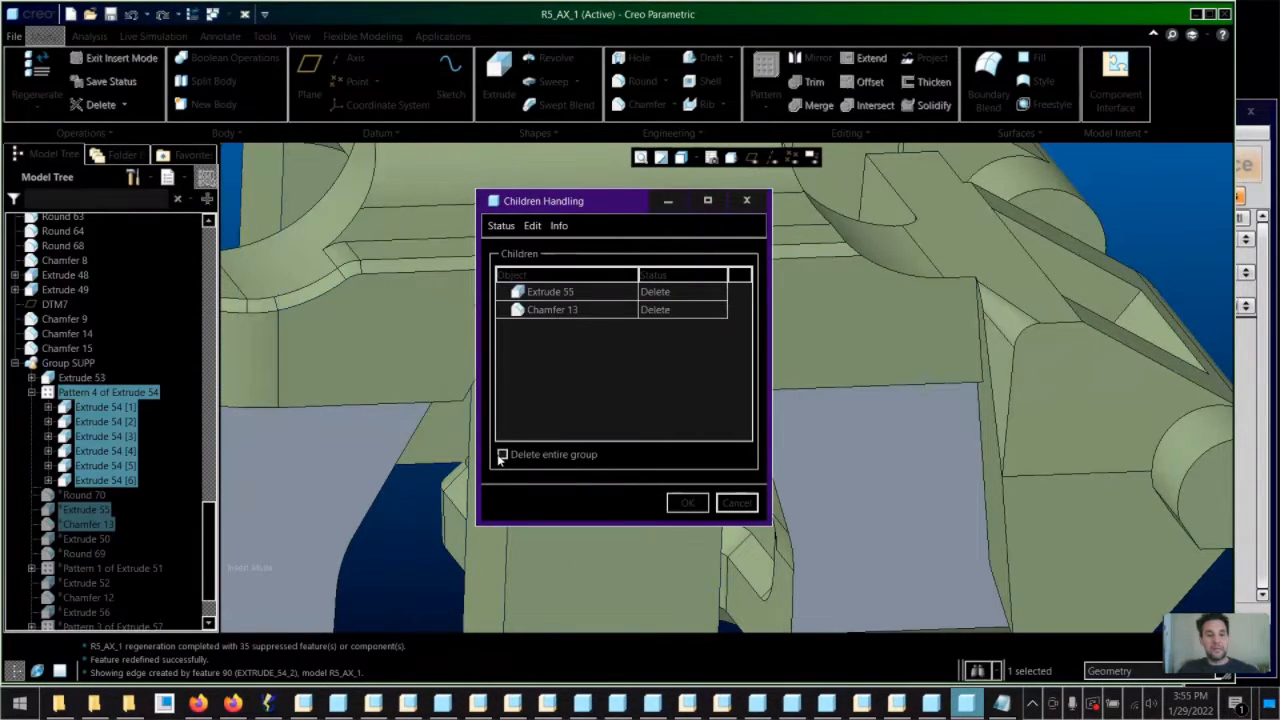
click(550, 291)
shift+click(552, 310)
right_click(540, 311)
click(580, 339)
click(687, 503)
Inspect the column's notches up close, selecting the second notch and the leading notch, Extrude 54 [1]
middle_drag(652, 378, 144, 447)
click(86, 419)
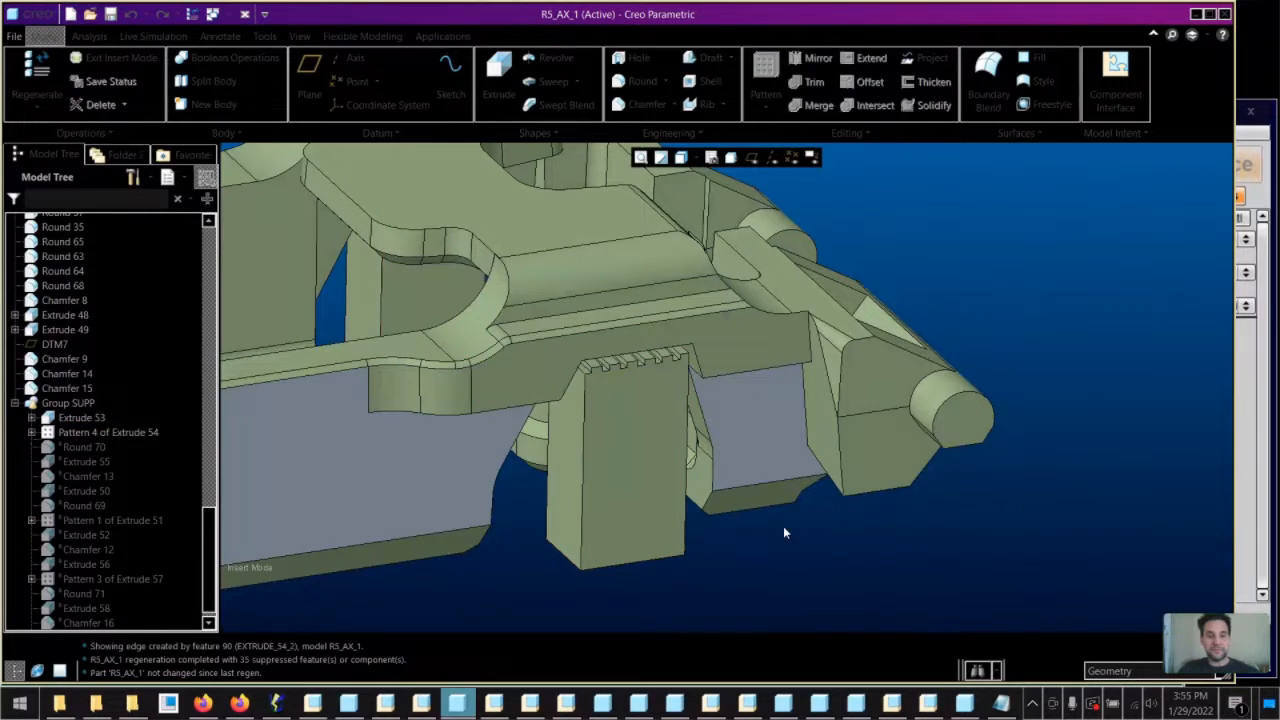
scroll(671, 384, down, 3)
click(647, 335)
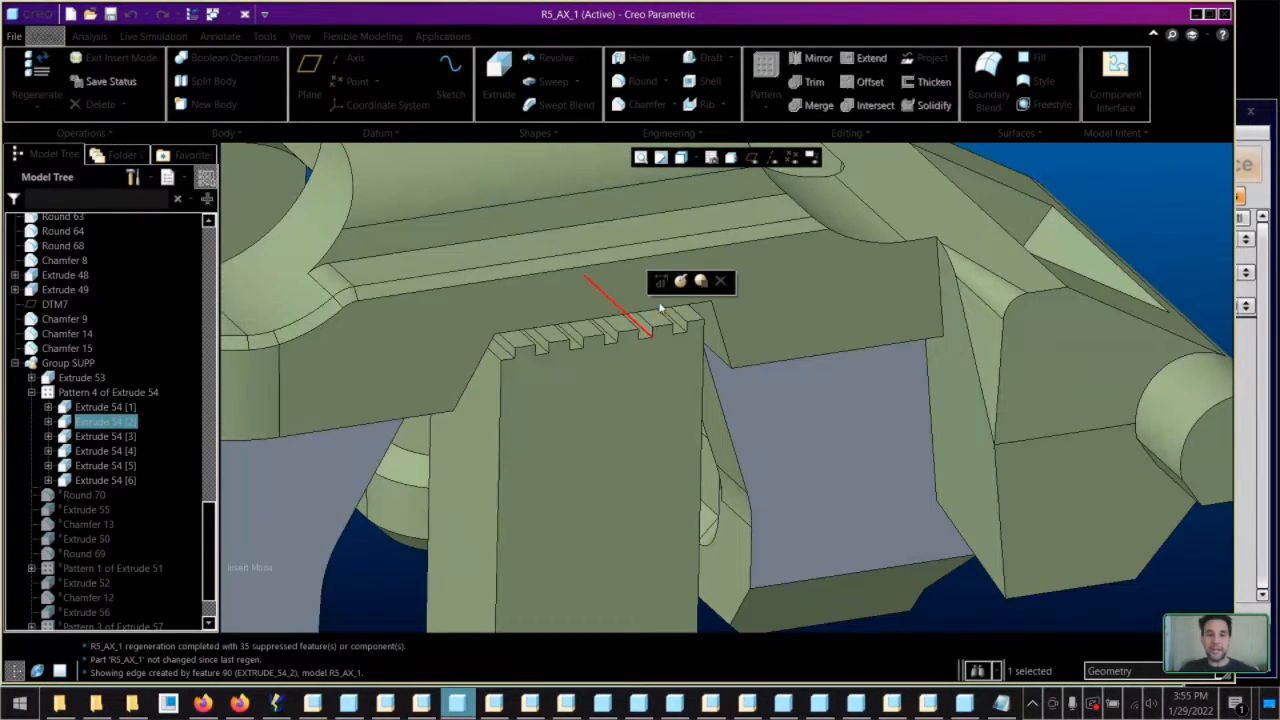
drag(982, 636, 982, 634)
scroll(629, 317, down, 5)
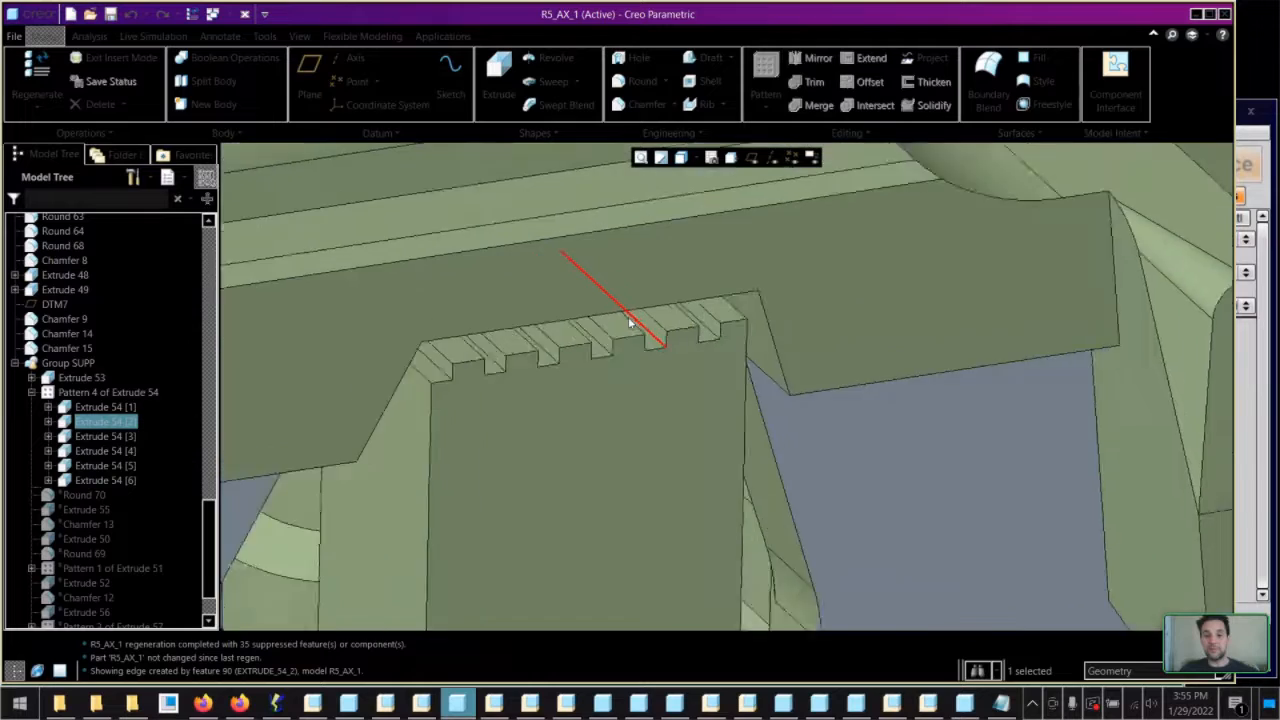
click(752, 311)
scroll(714, 370, up, 4)
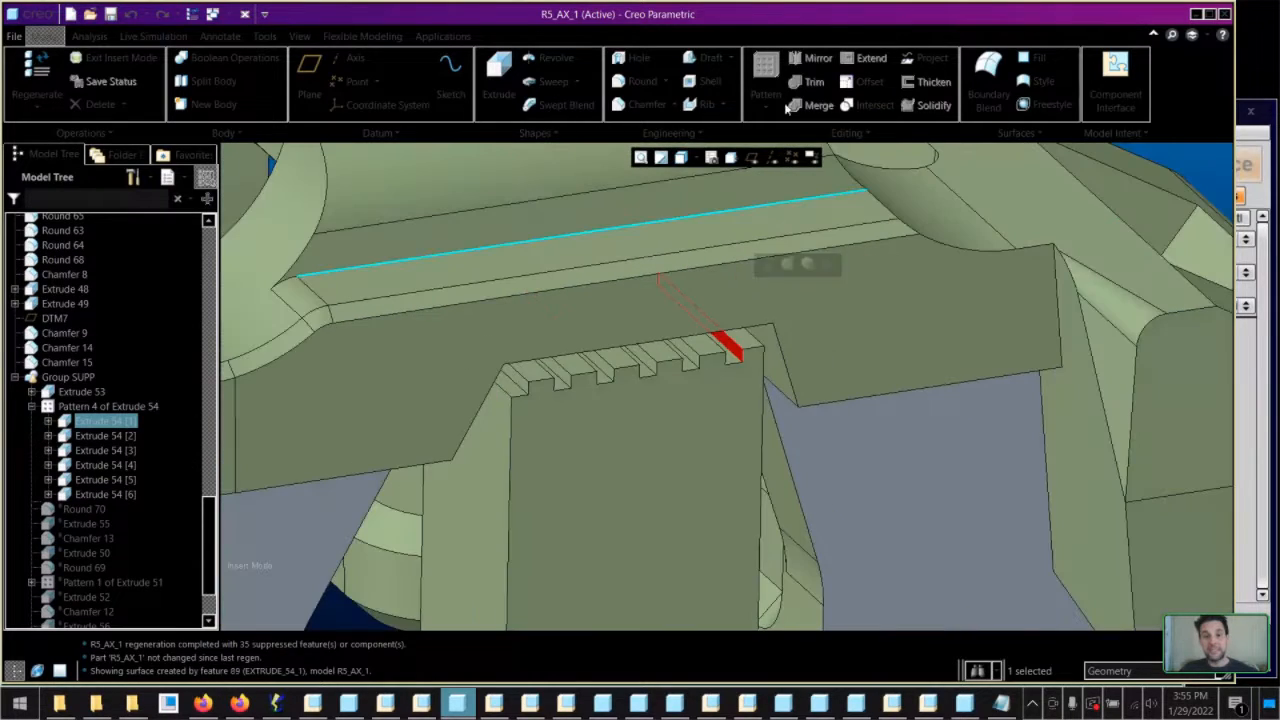
Remove only the pattern from Pattern 4 of Extrude 54, keeping the original notch
click(88, 409)
right_click(88, 409)
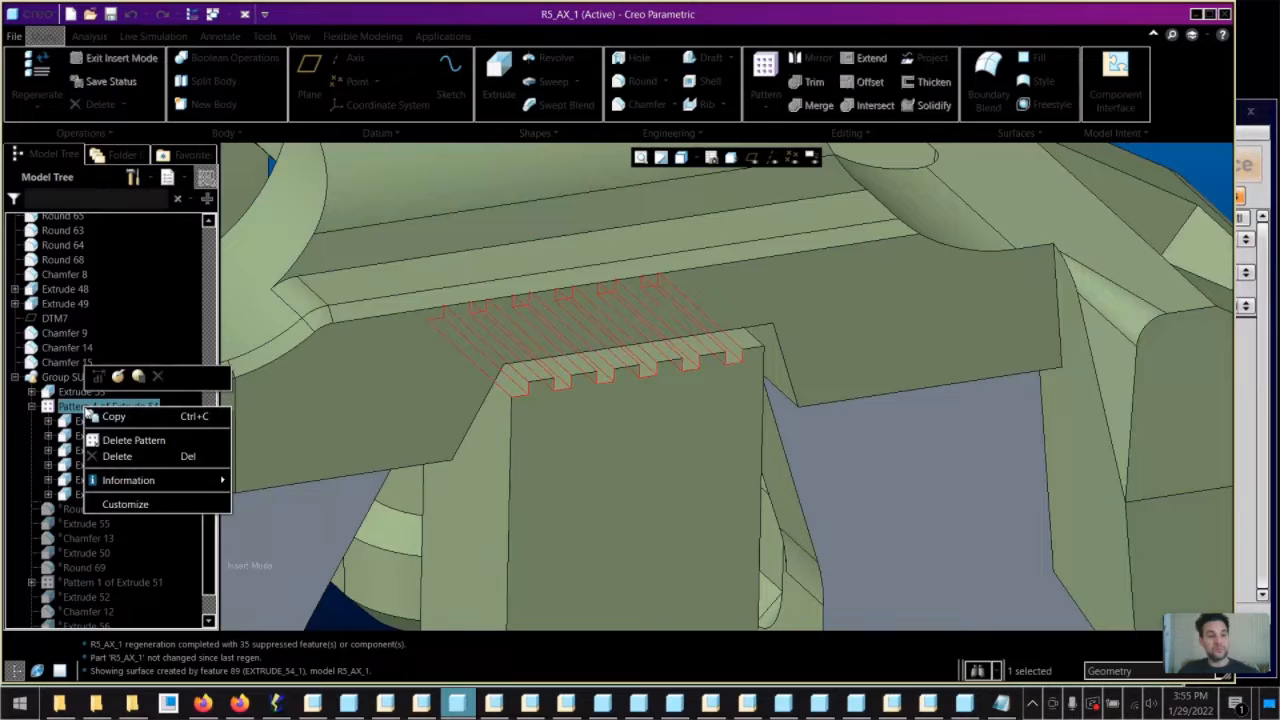
click(133, 440)
Pattern the single notch, Extrude 54, along its 0.5 offset dimension from the column edge, with 6 members spaced 1 apart
scroll(752, 352, up, 2)
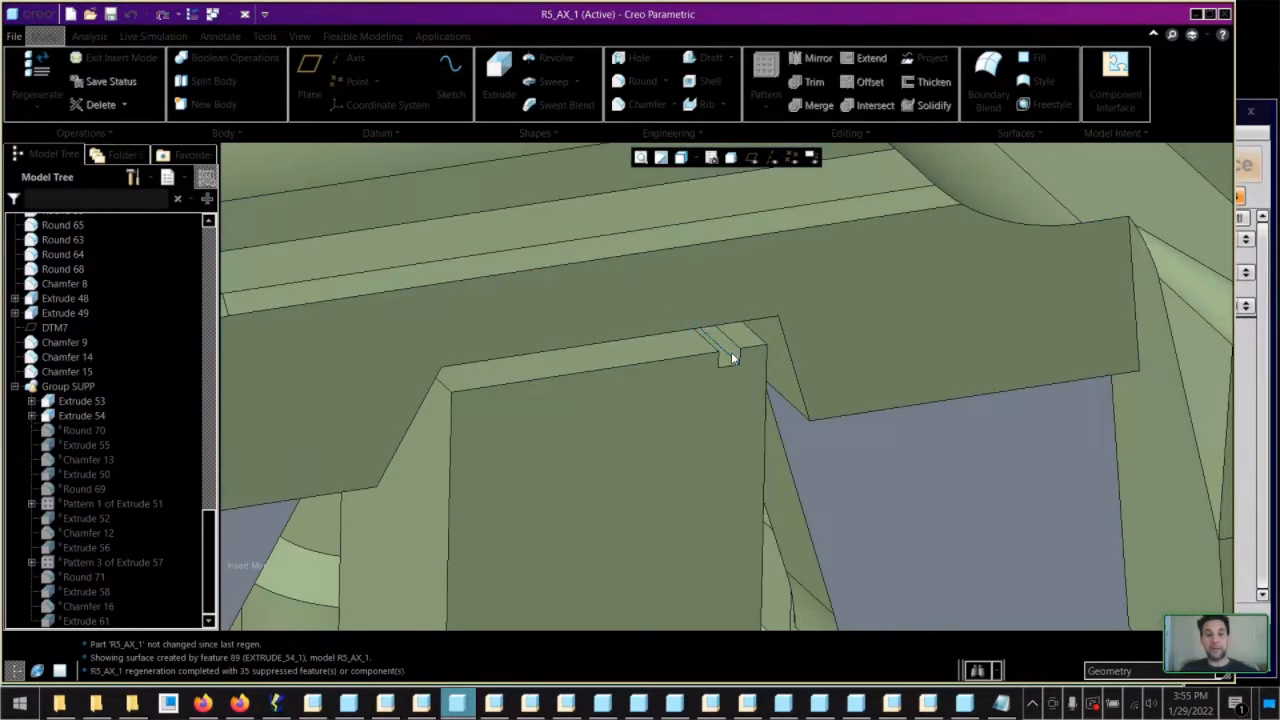
click(731, 352)
click(765, 72)
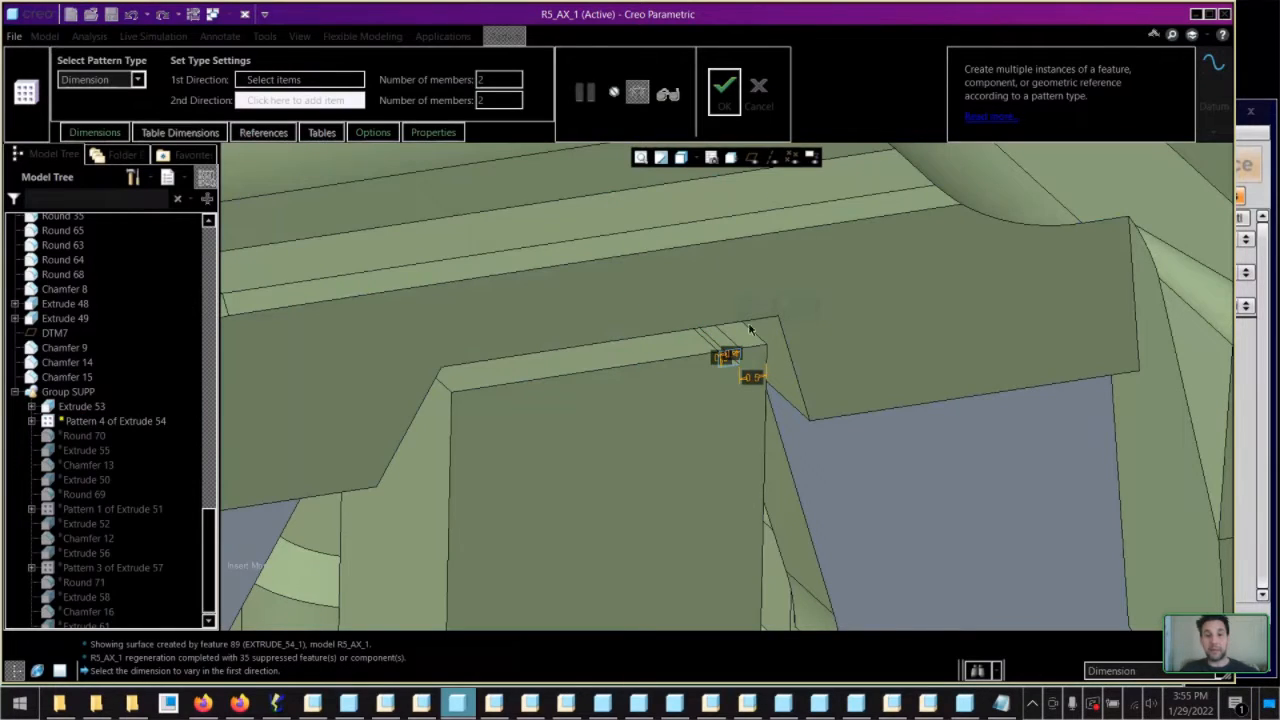
click(754, 378)
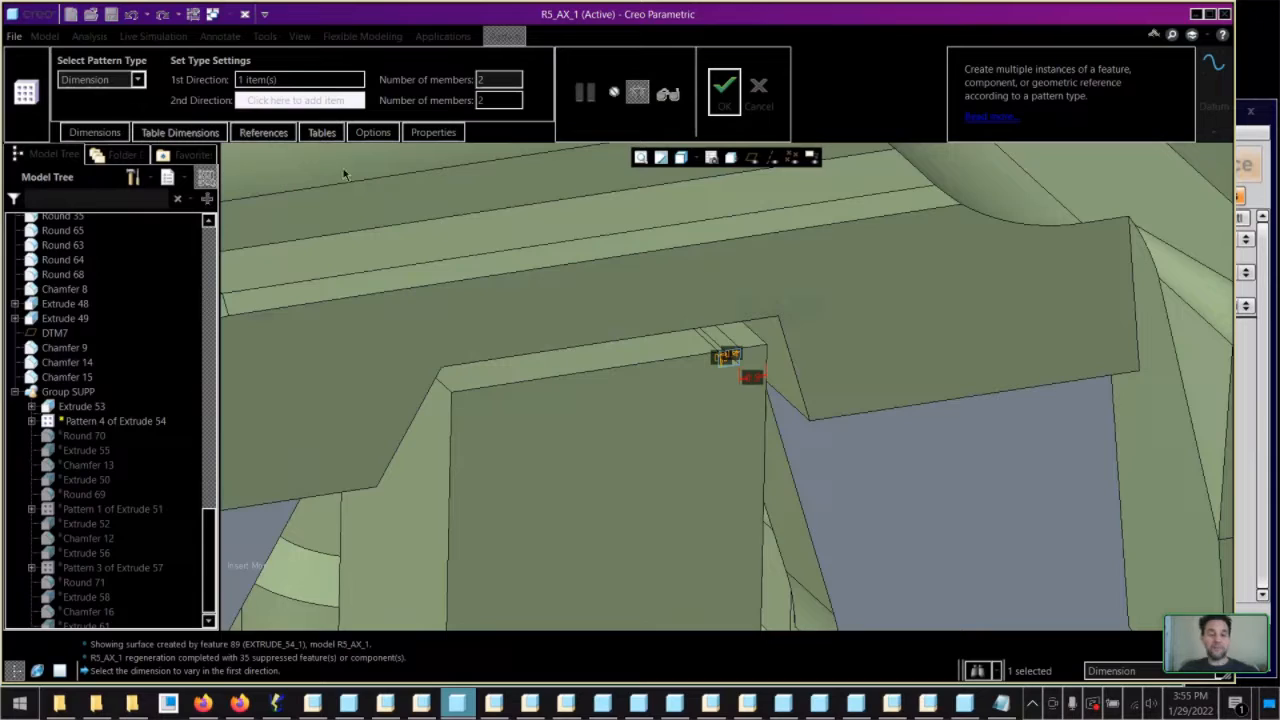
double_click(498, 80)
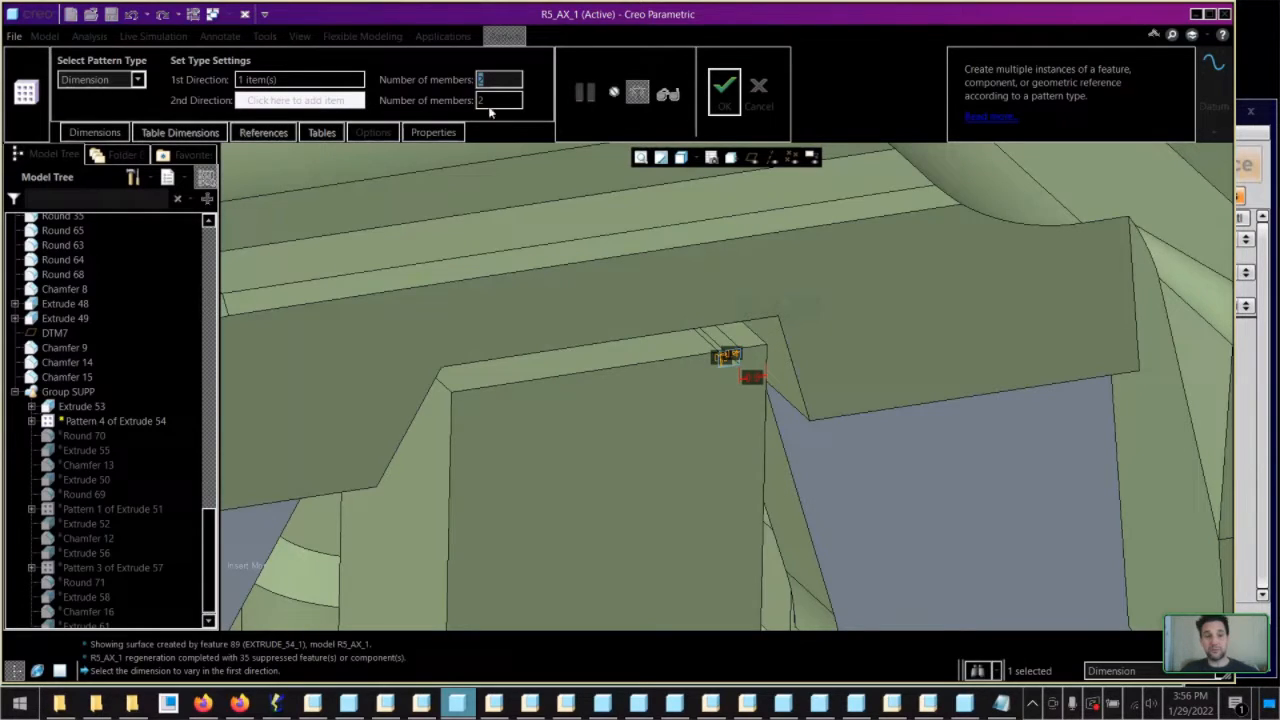
text(6)
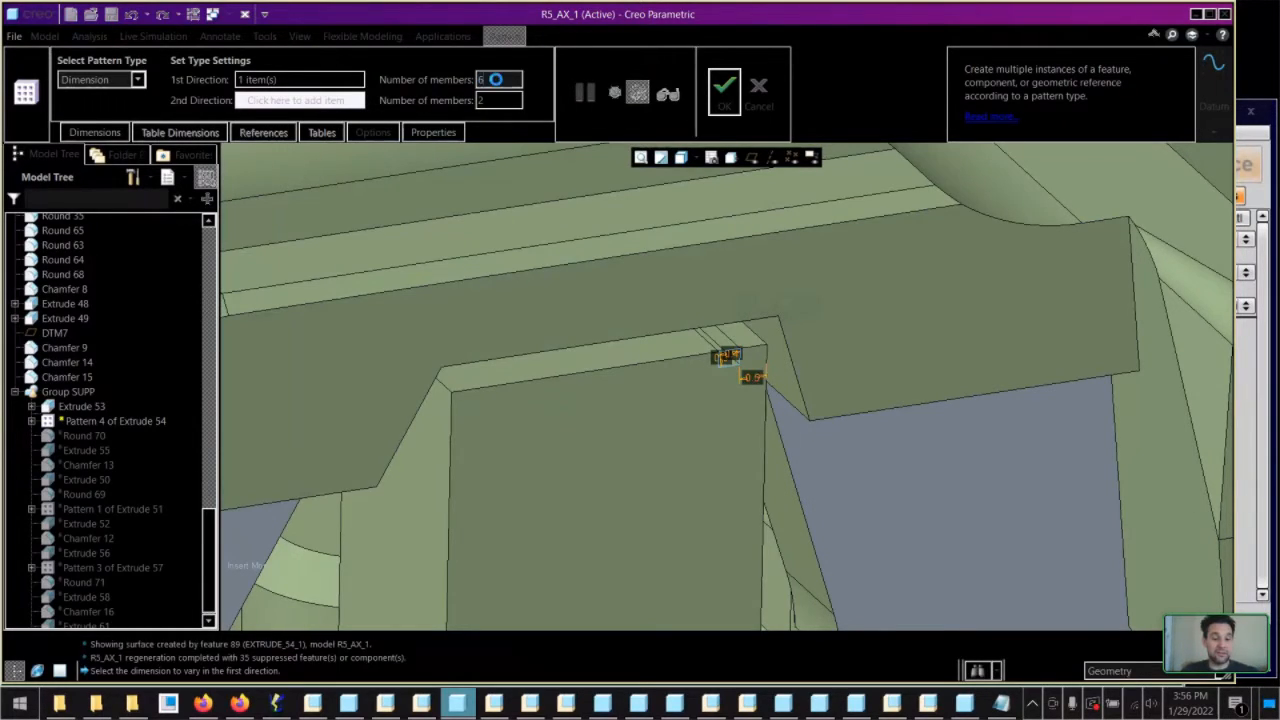
click(724, 88)
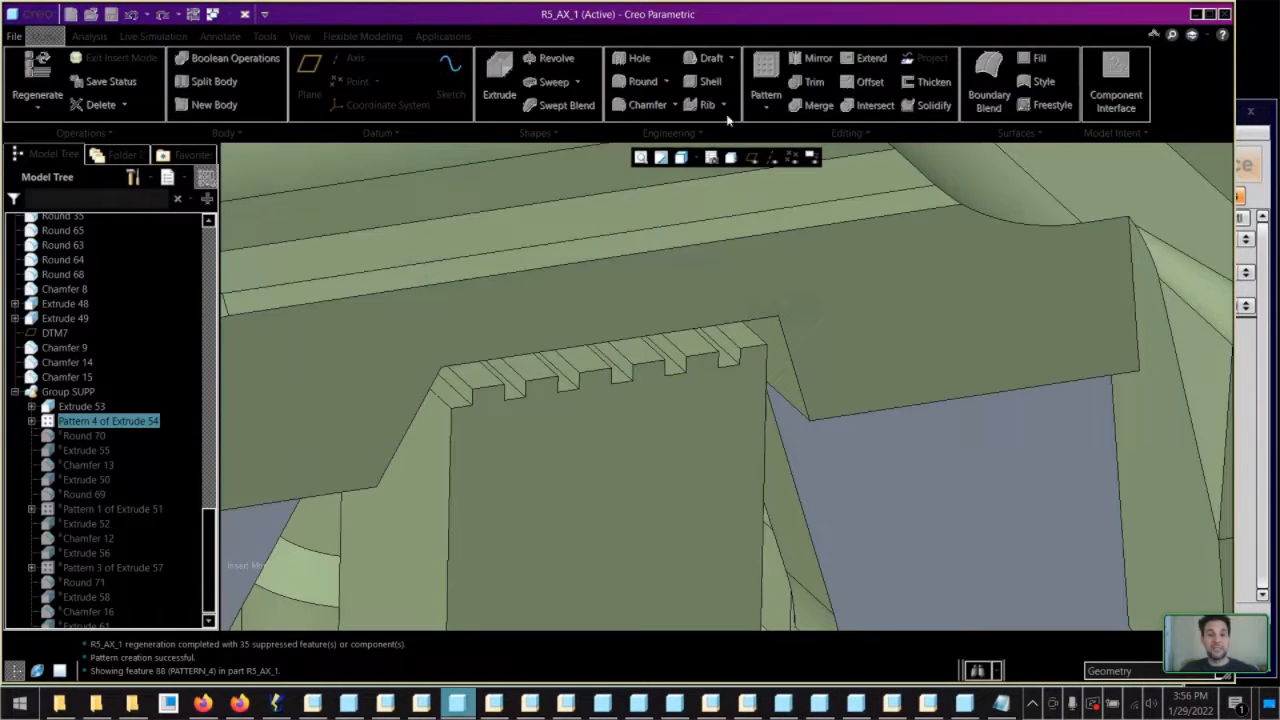
Display the notch pattern's dimensions on the second notch and set the spacing between notches to 0.8
mouse_move(616, 345)
middle_down()
mouse_move(611, 325)
mouse_move(614, 335)
middle_up()
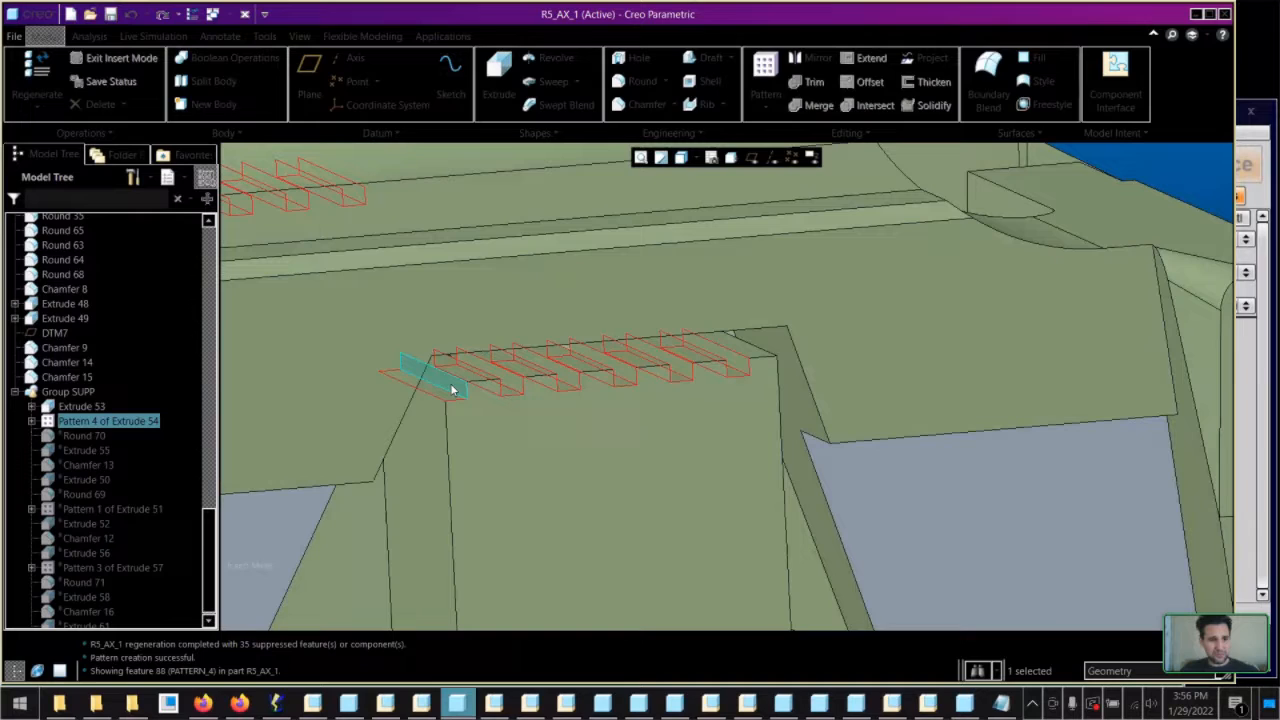
double_click(738, 364)
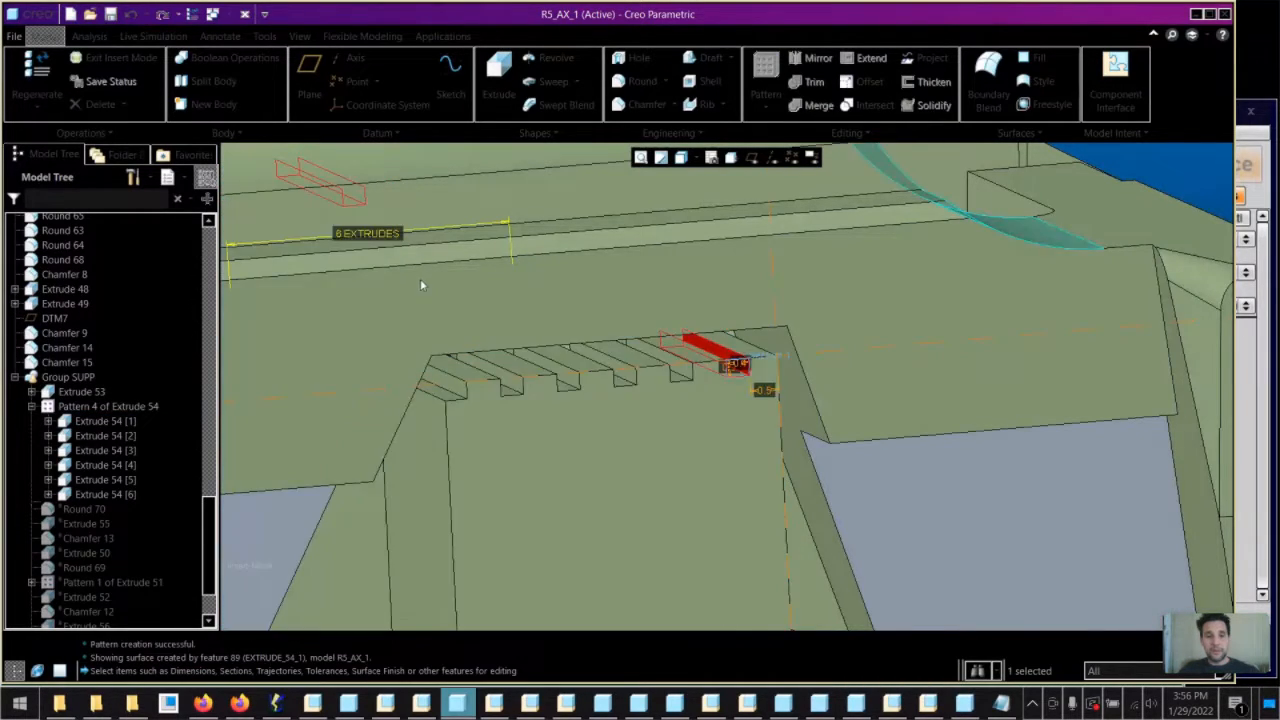
scroll(800, 460, up, 2)
scroll(718, 440, down, 2)
double_click(733, 380)
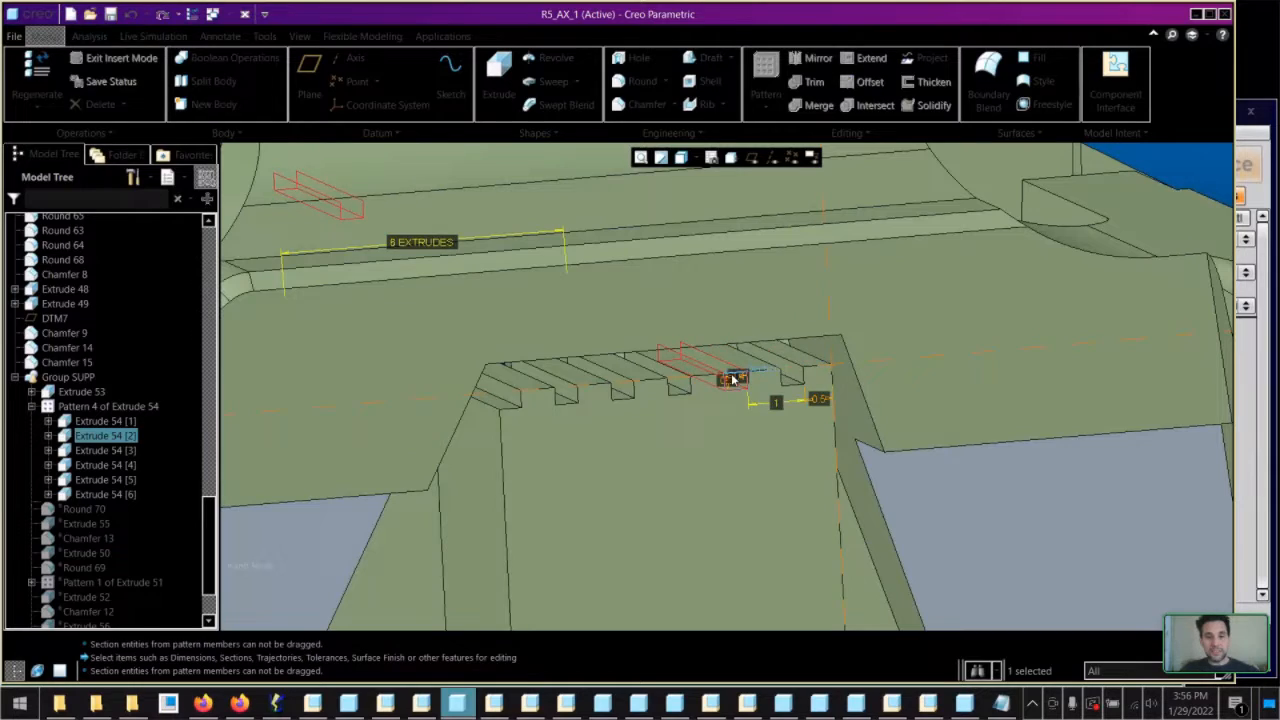
double_click(775, 402)
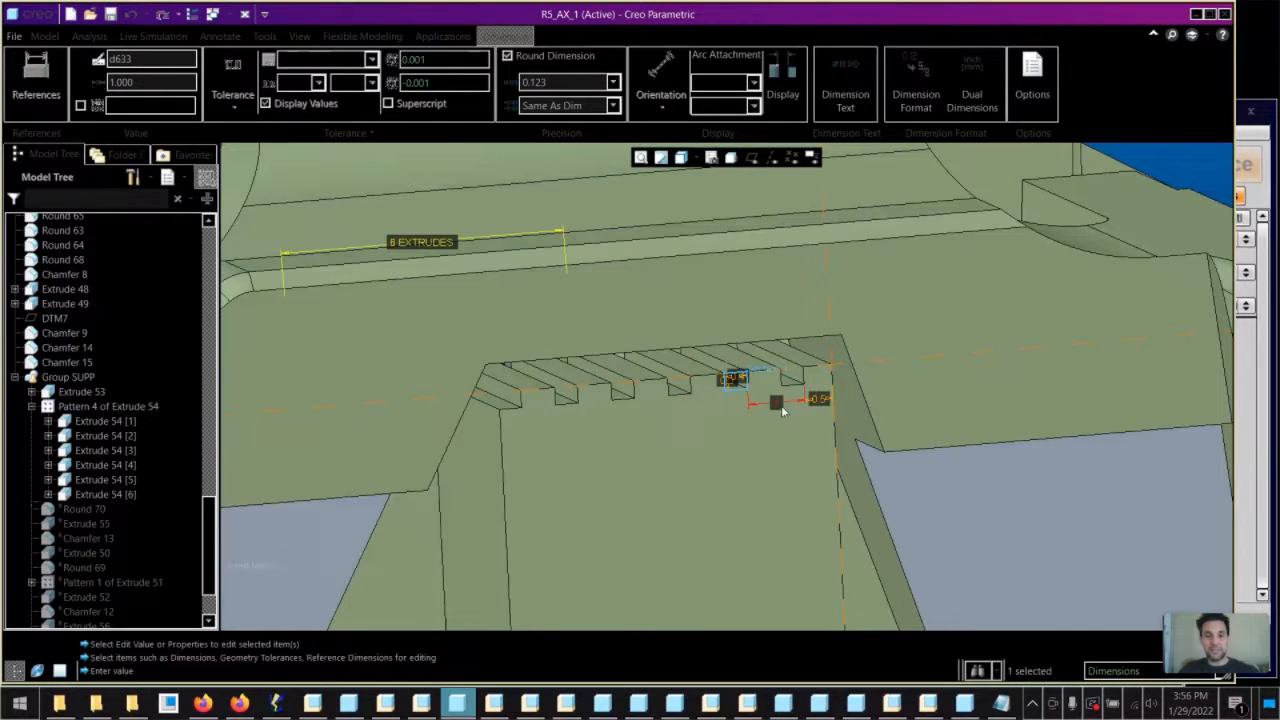
text(.8)
key(Return)
Set the notch width to 0.2 and regenerate the pattern
scroll(740, 385, down, 2)
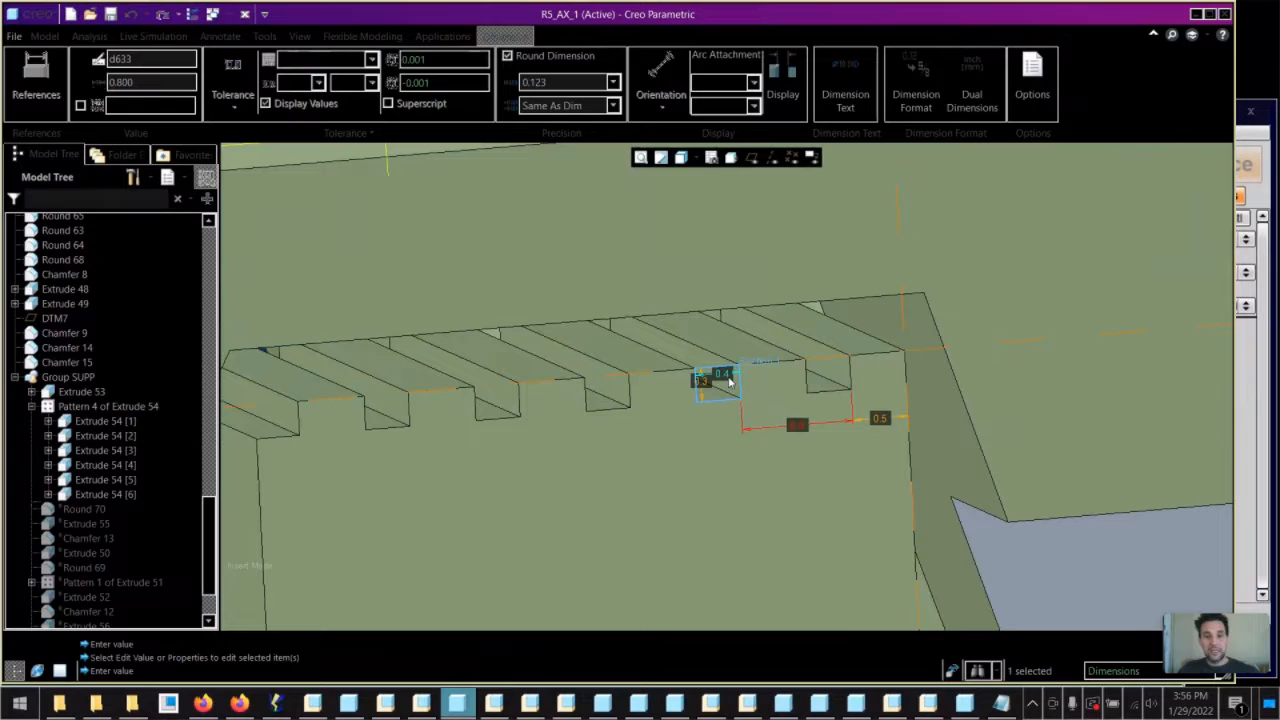
double_click(724, 376)
text(.2)
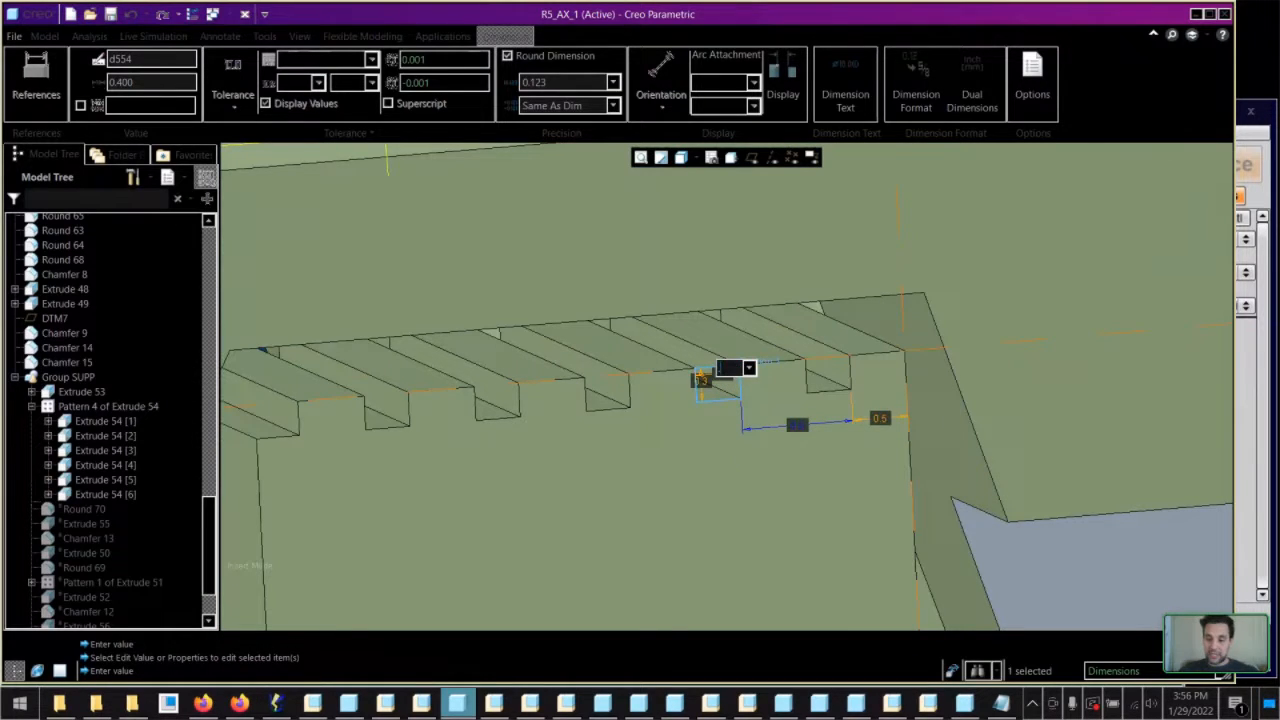
key(Return)
click(728, 461)
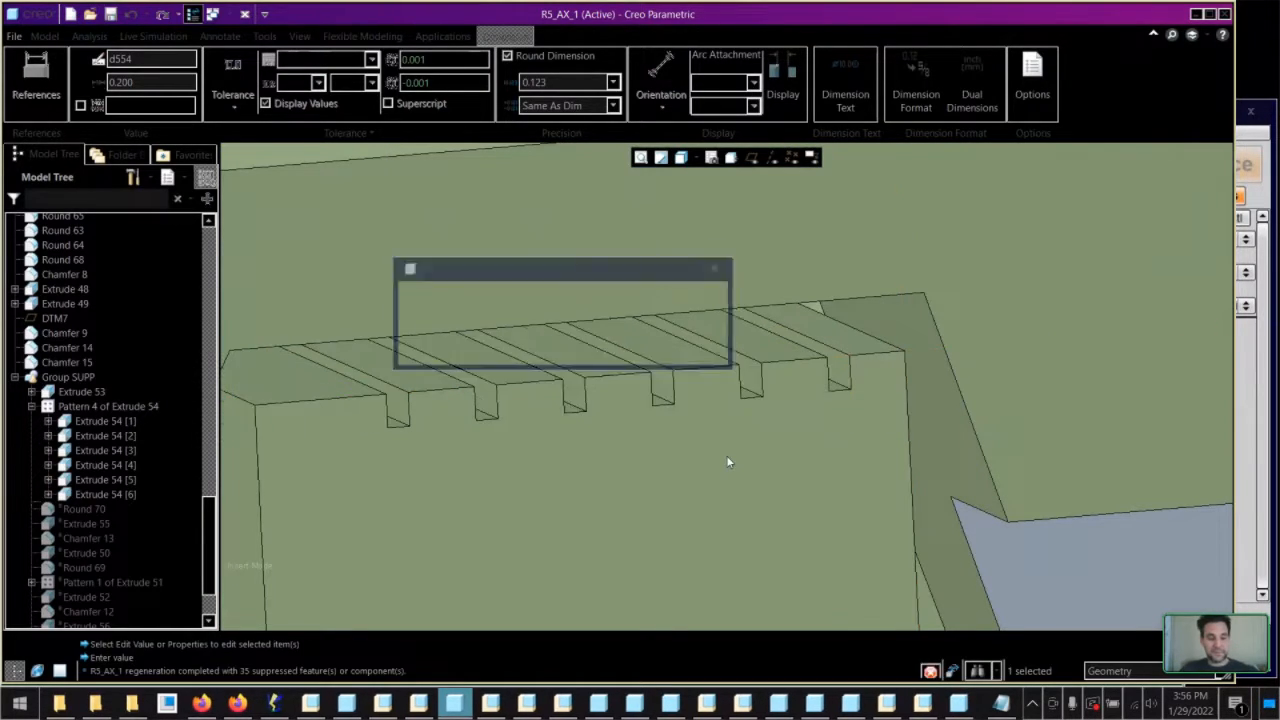
Display the second notch's dimensions again and set the notch spacing to 0.9
scroll(803, 418, up, 1)
mouse_move(803, 418)
middle_down()
mouse_move(797, 402)
mouse_move(795, 414)
middle_up()
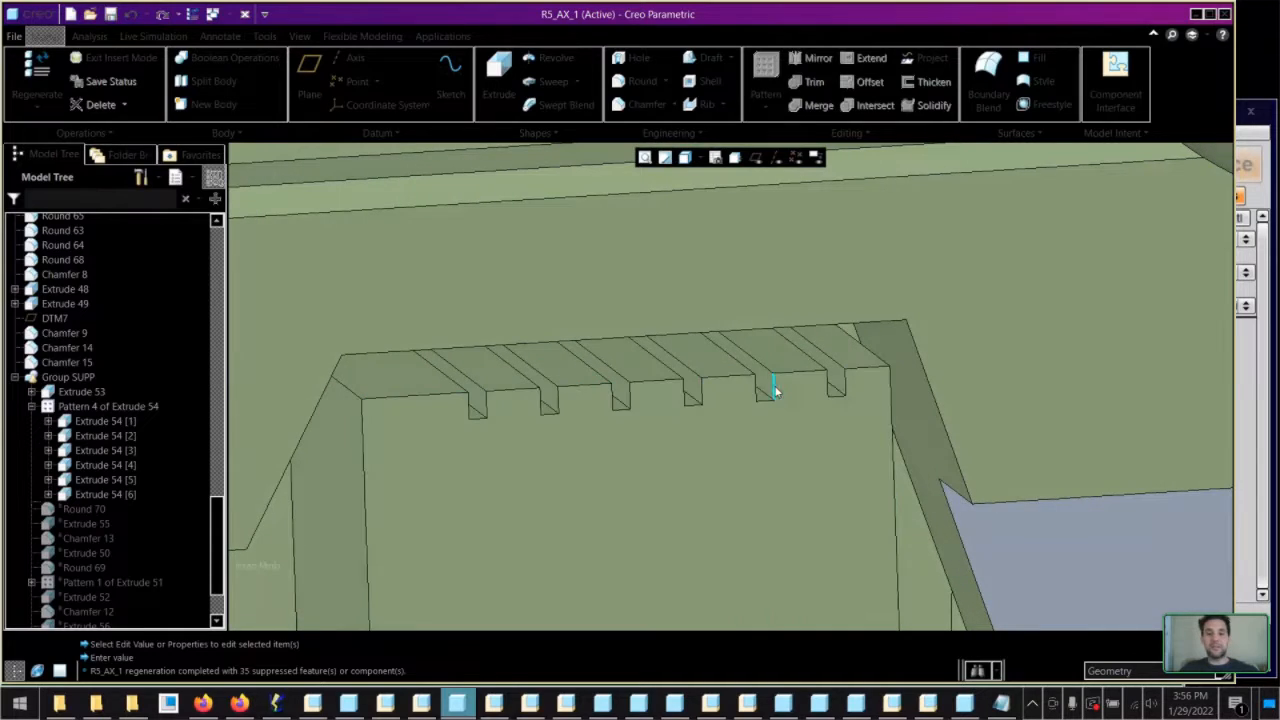
click(764, 384)
double_click(809, 423)
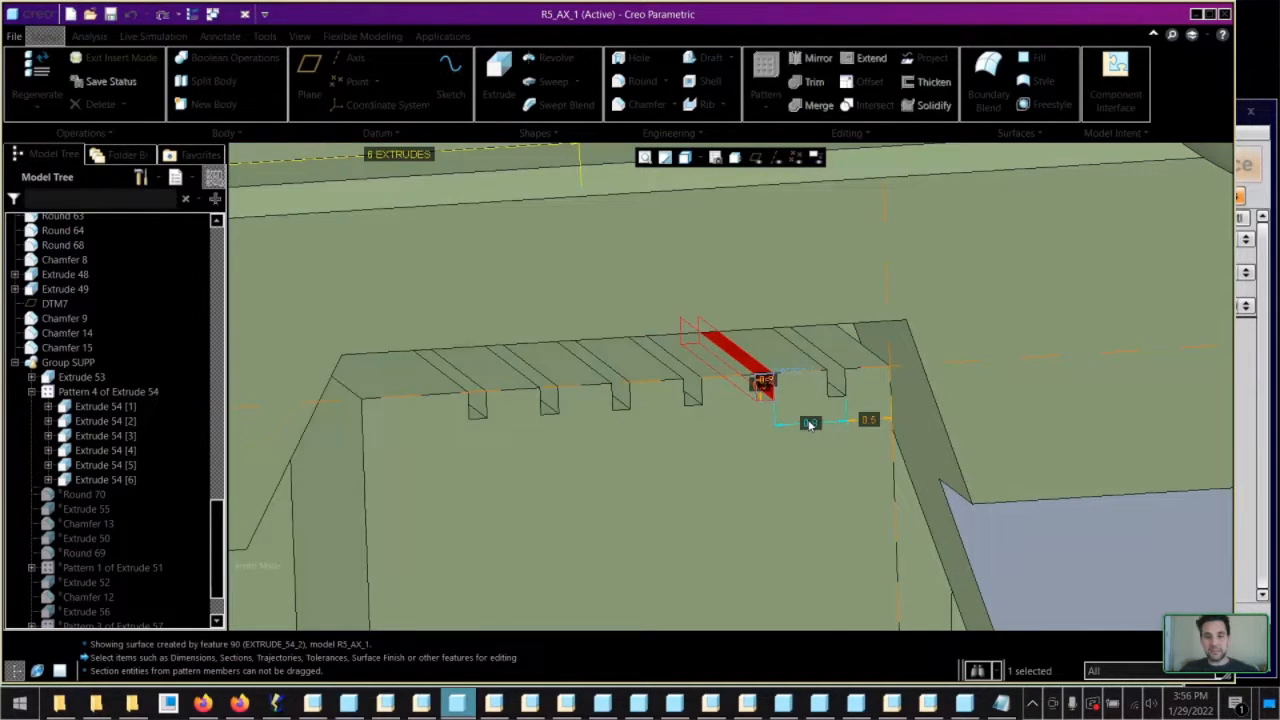
key(Return)
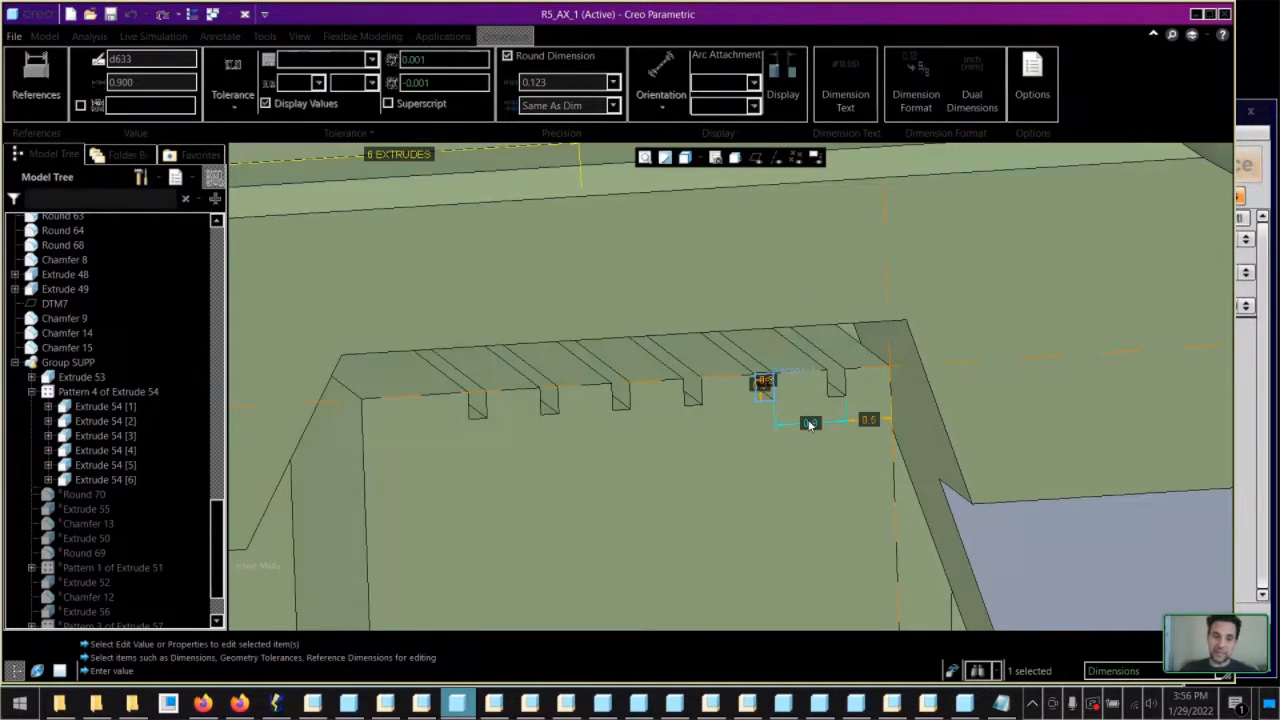
Set the notch width to 0.3 and regenerate the notched contact edge
double_click(769, 380)
text(.3)
key(Return)
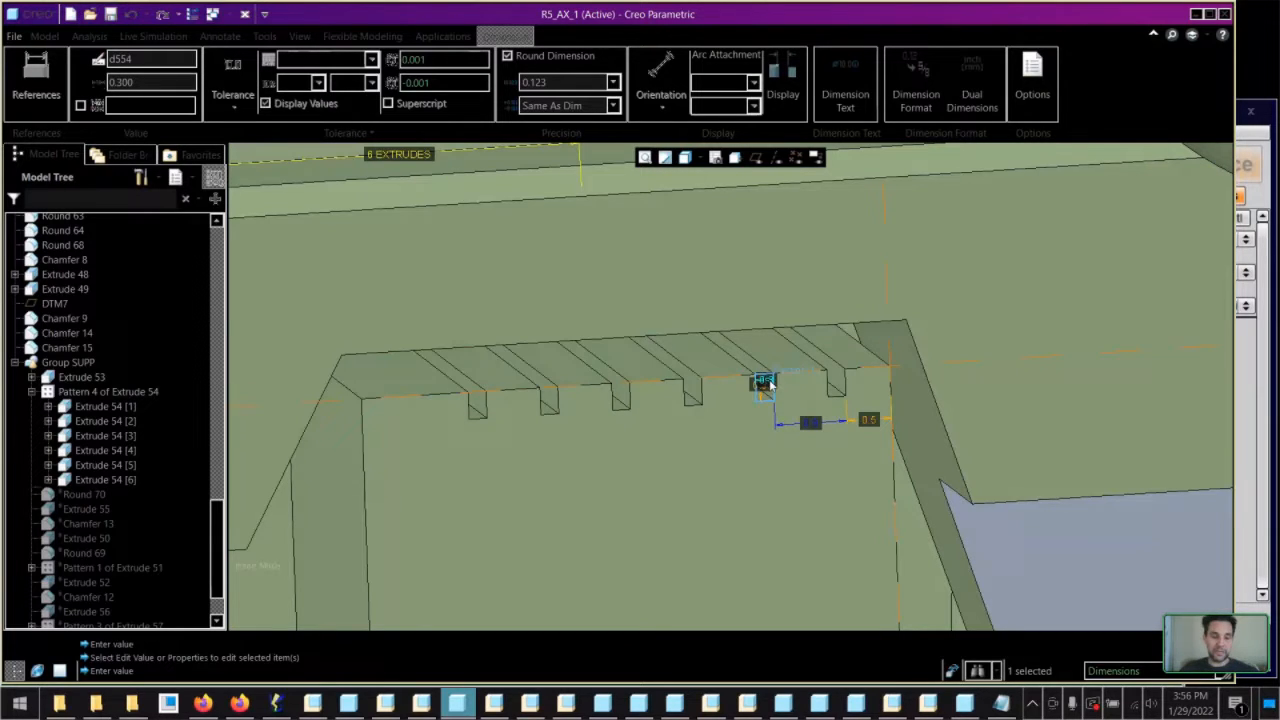
double_click(745, 399)
mouse_move(703, 424)
middle_down()
mouse_move(643, 415)
mouse_move(699, 422)
middle_up()
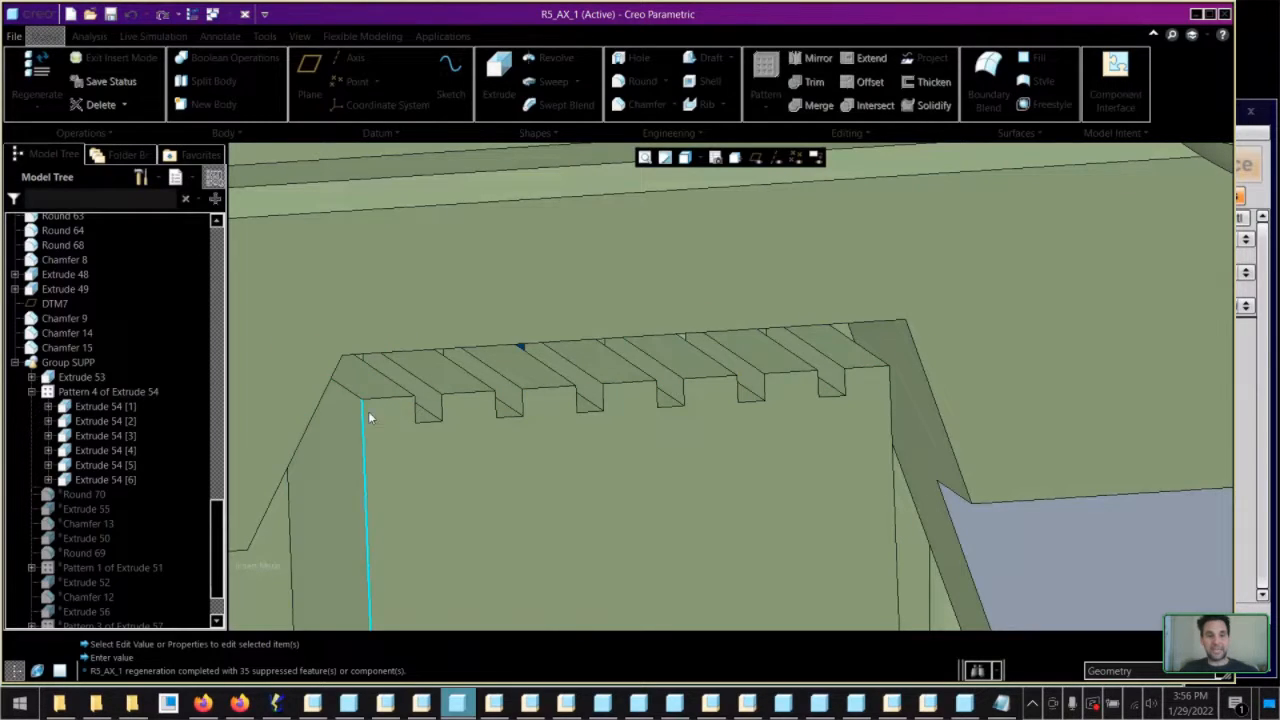
Measure the contact land between the first notch's side wall and the support column's side face
click(89, 36)
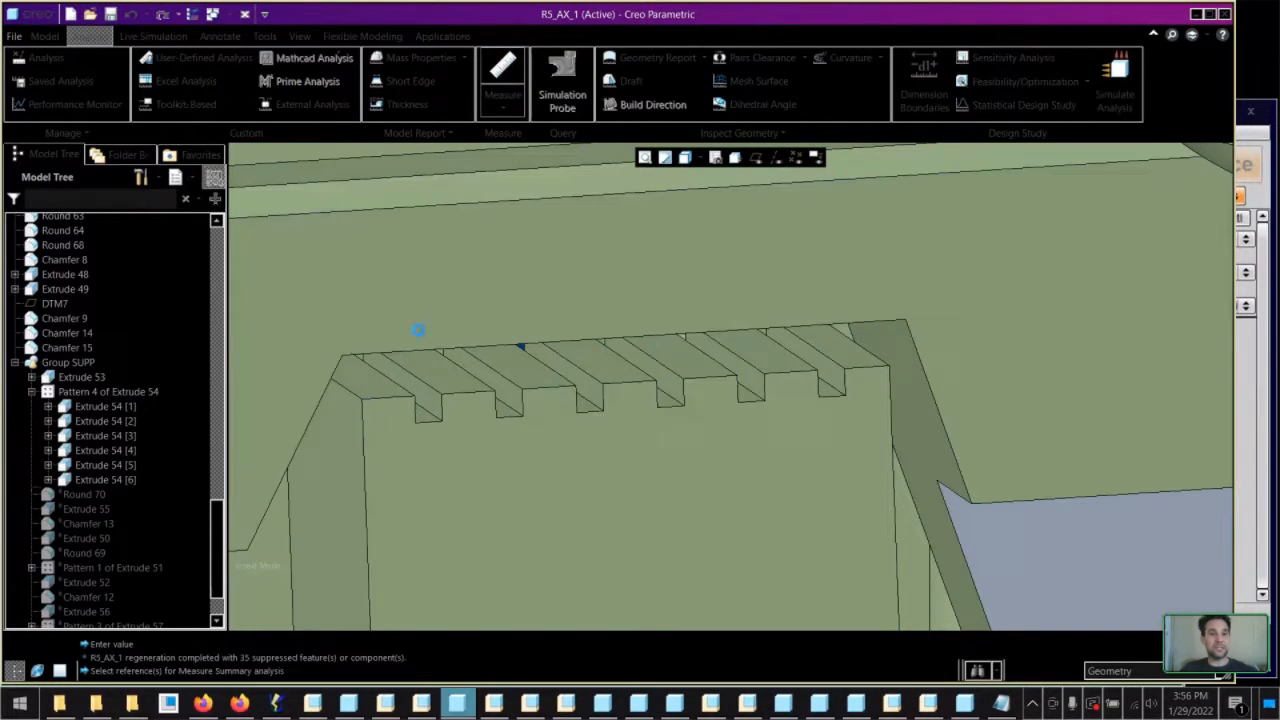
click(502, 75)
click(384, 416)
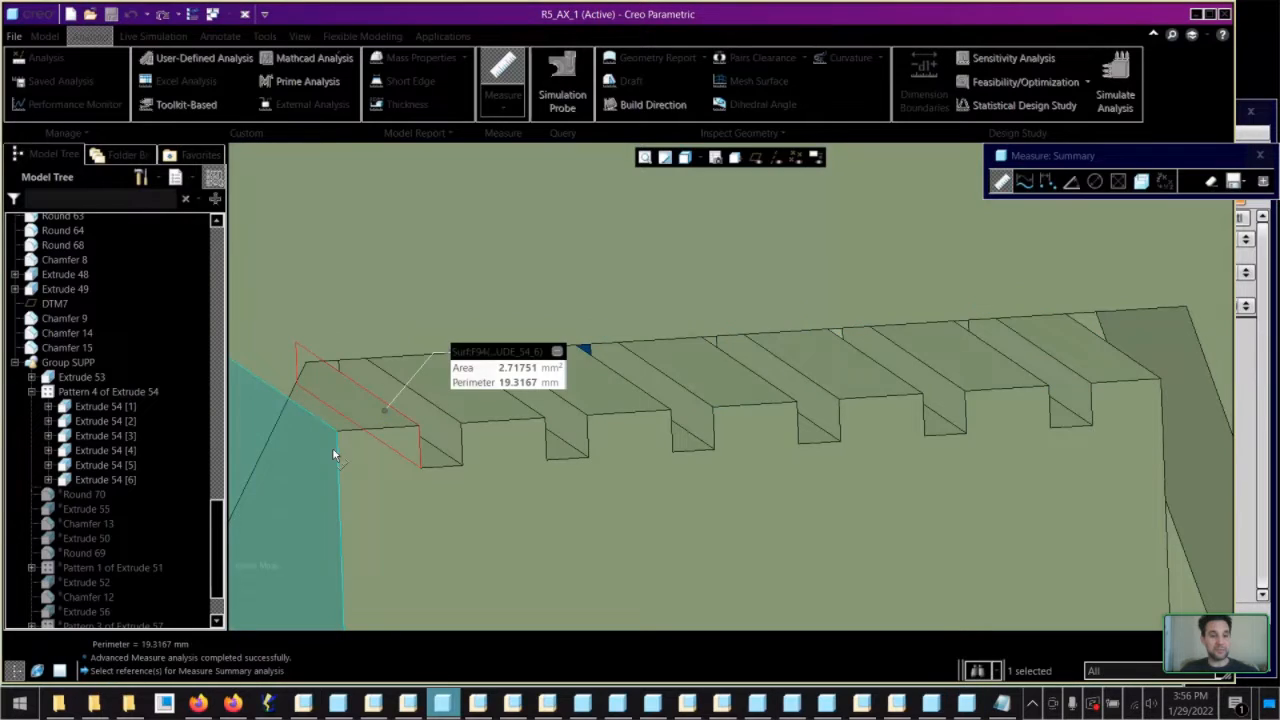
ctrl+click(335, 452)
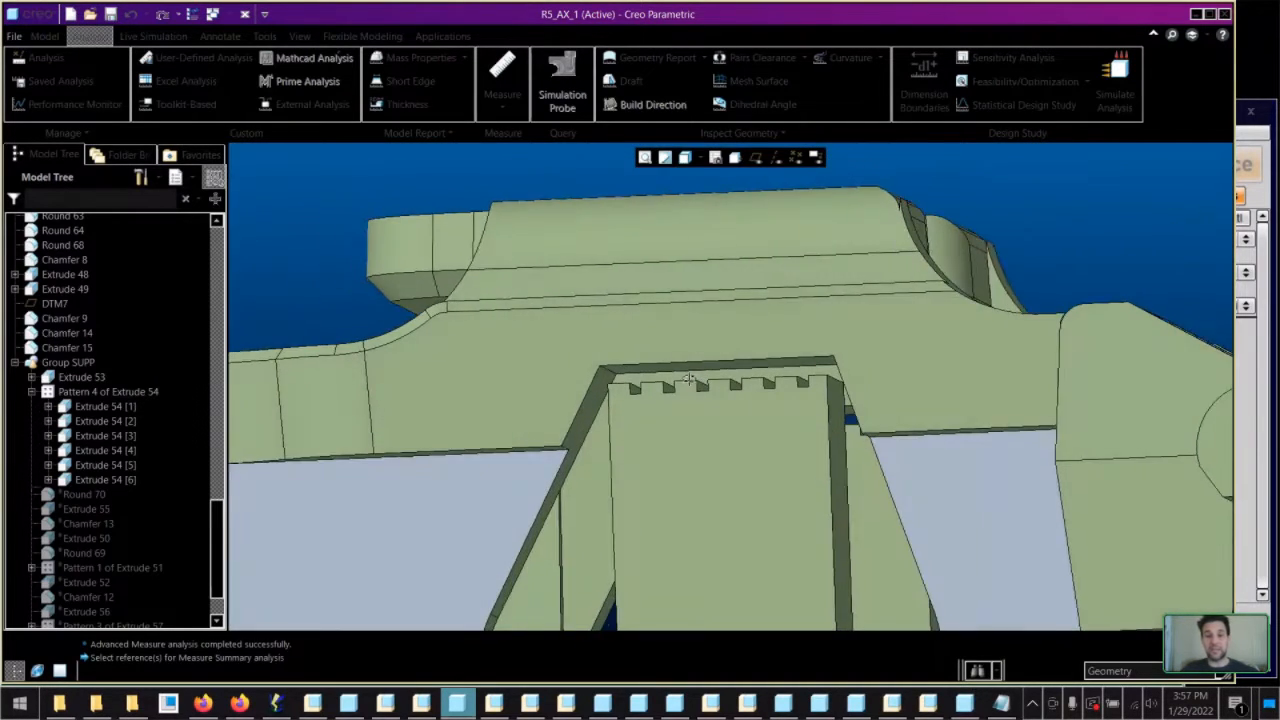
Examine where the notched end of the support column meets the part's underside, including the part face it touches
middle_drag(689, 378, 668, 386)
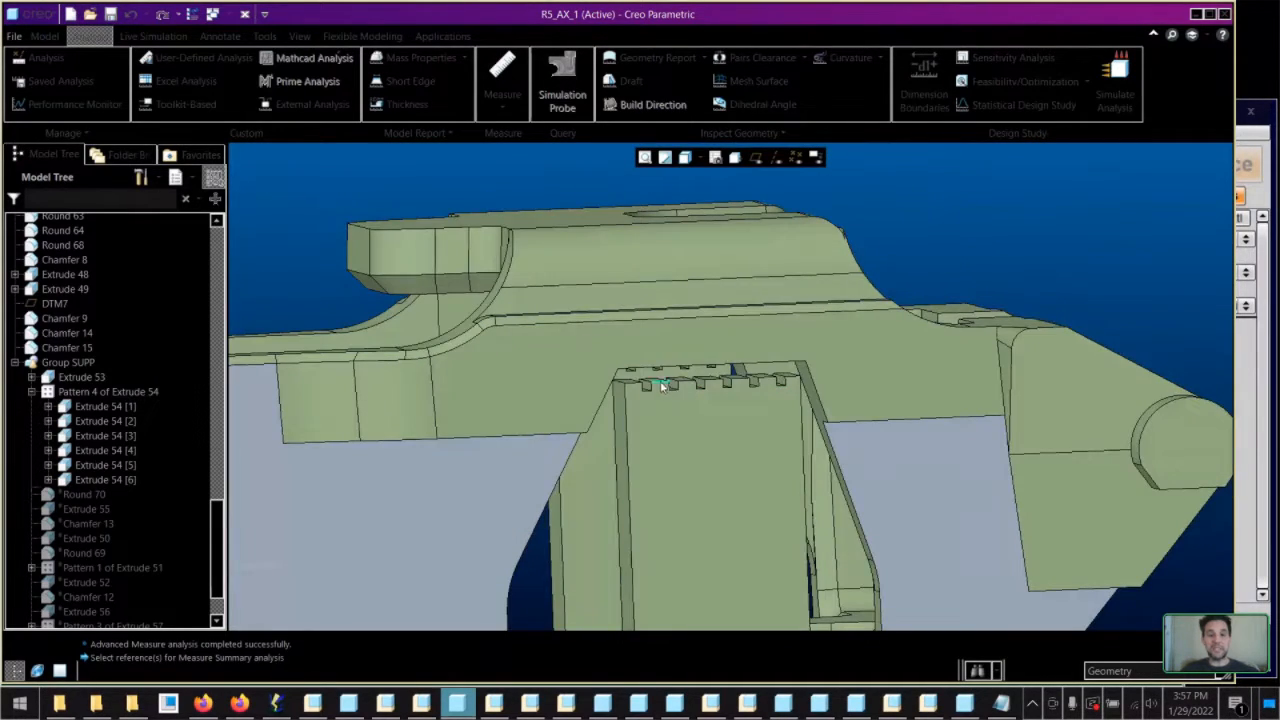
middle_drag(786, 382, 772, 412)
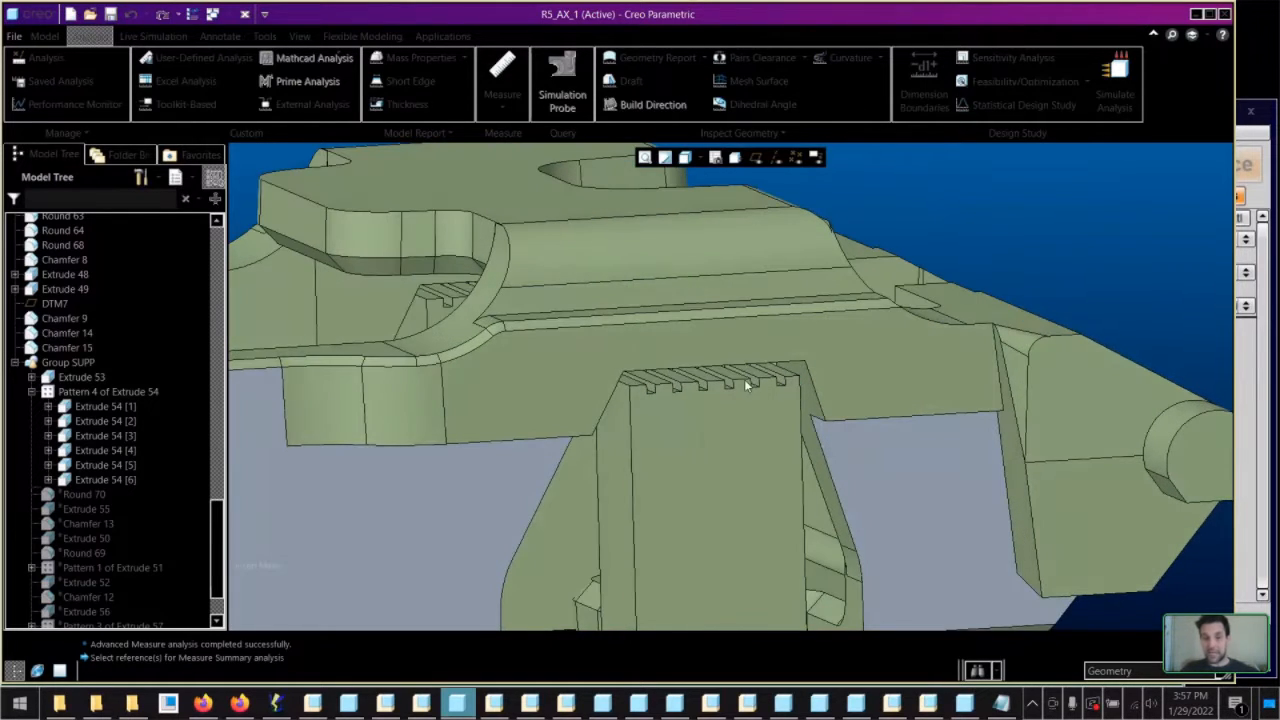
middle_drag(653, 408, 670, 378)
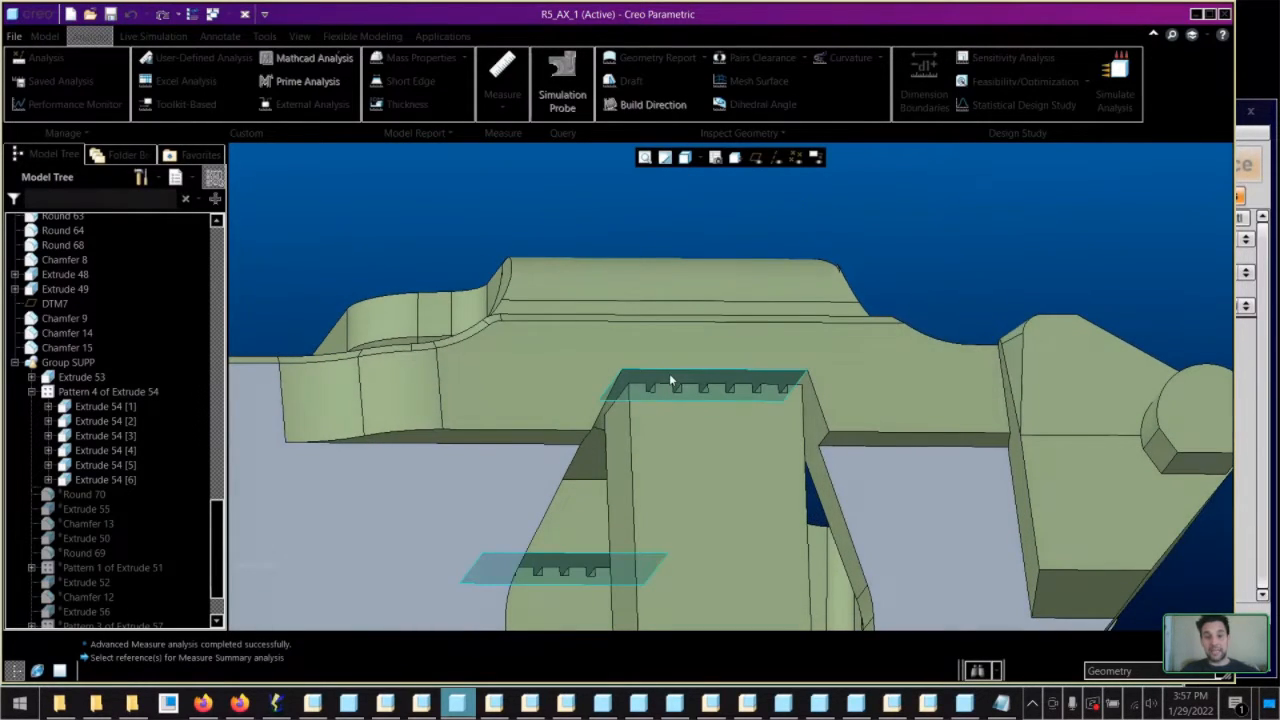
click(674, 384)
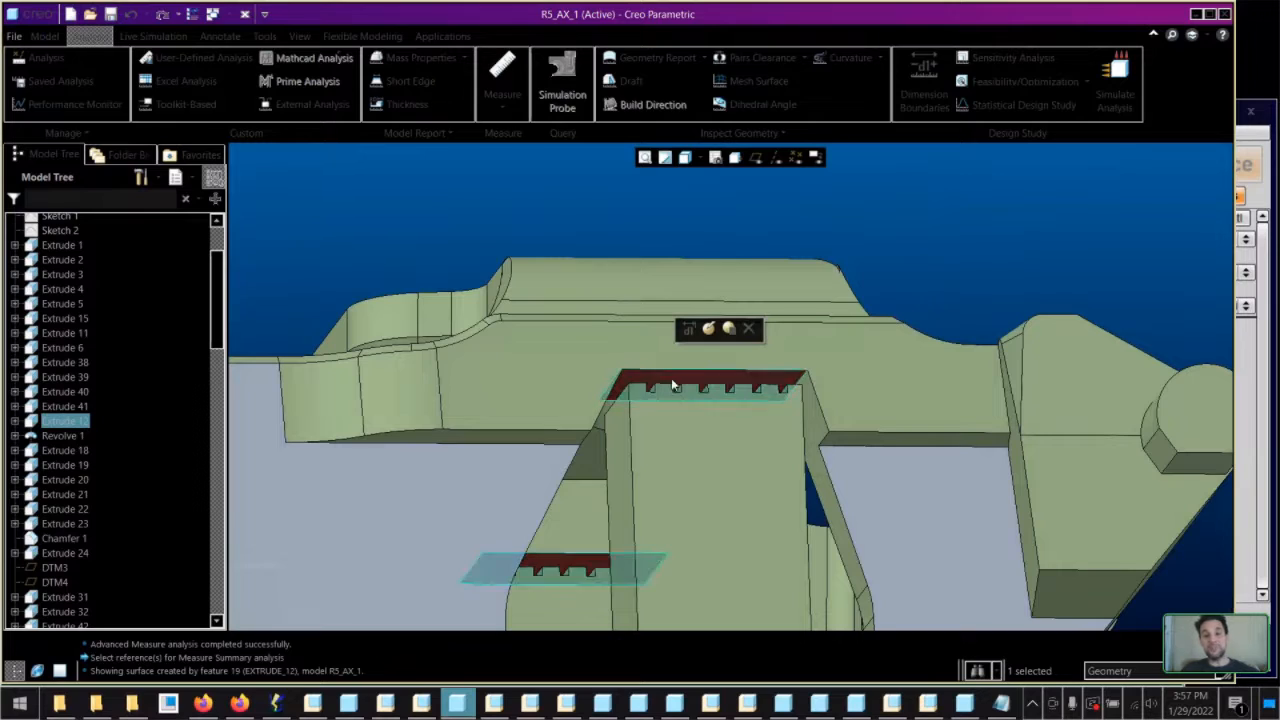
middle_drag(683, 385, 675, 436)
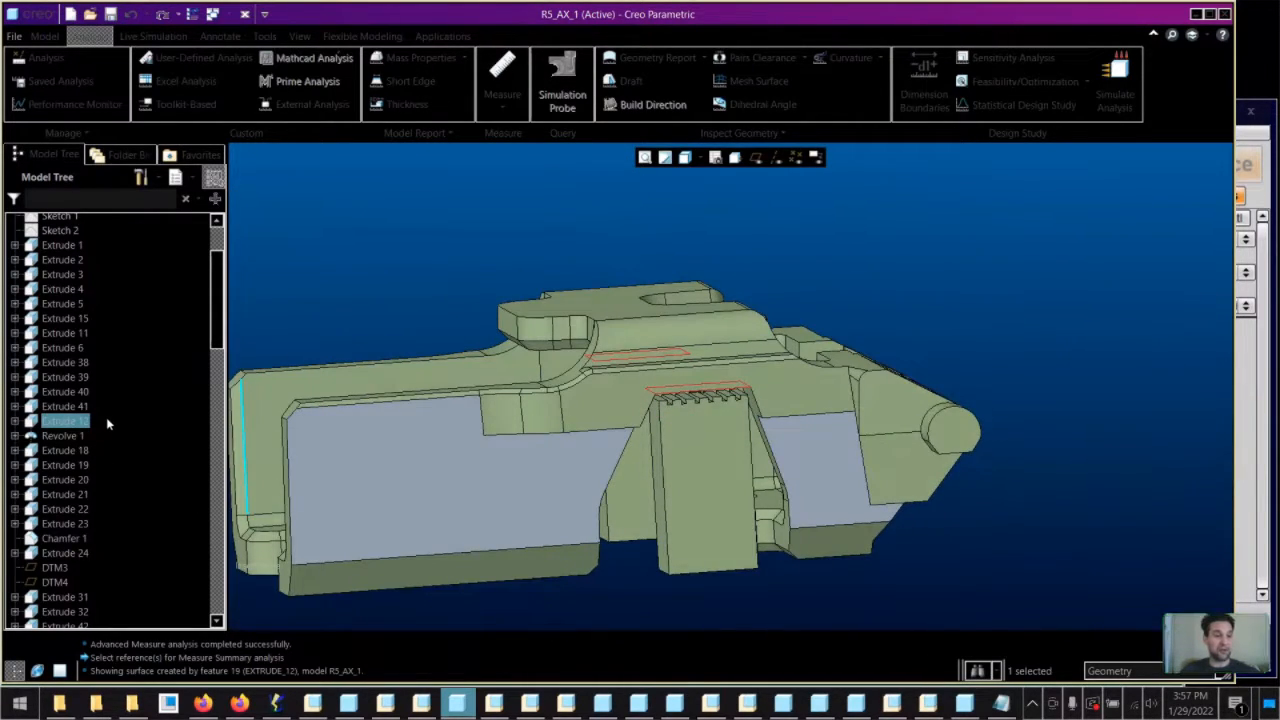
click(788, 592)
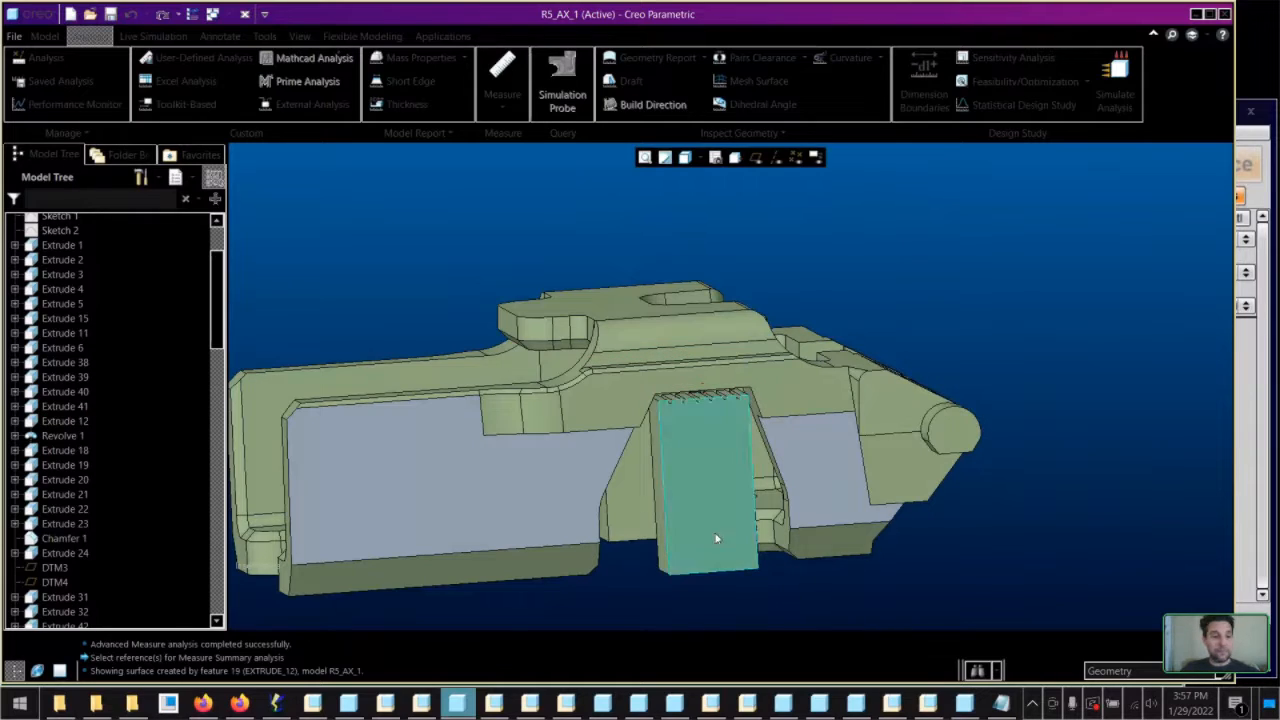
Move the insertion point past Round 70 to restore the support column's rounded edges, and inspect them
click(731, 472)
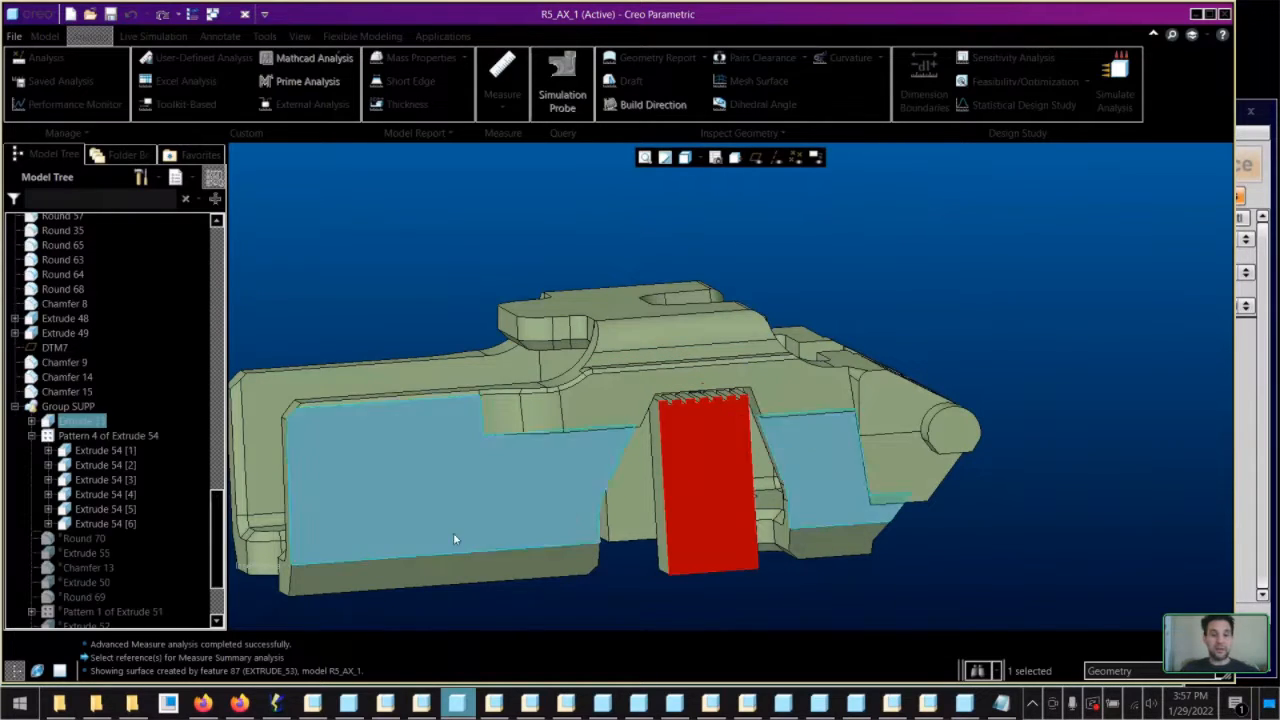
click(88, 438)
right_click(80, 541)
click(93, 548)
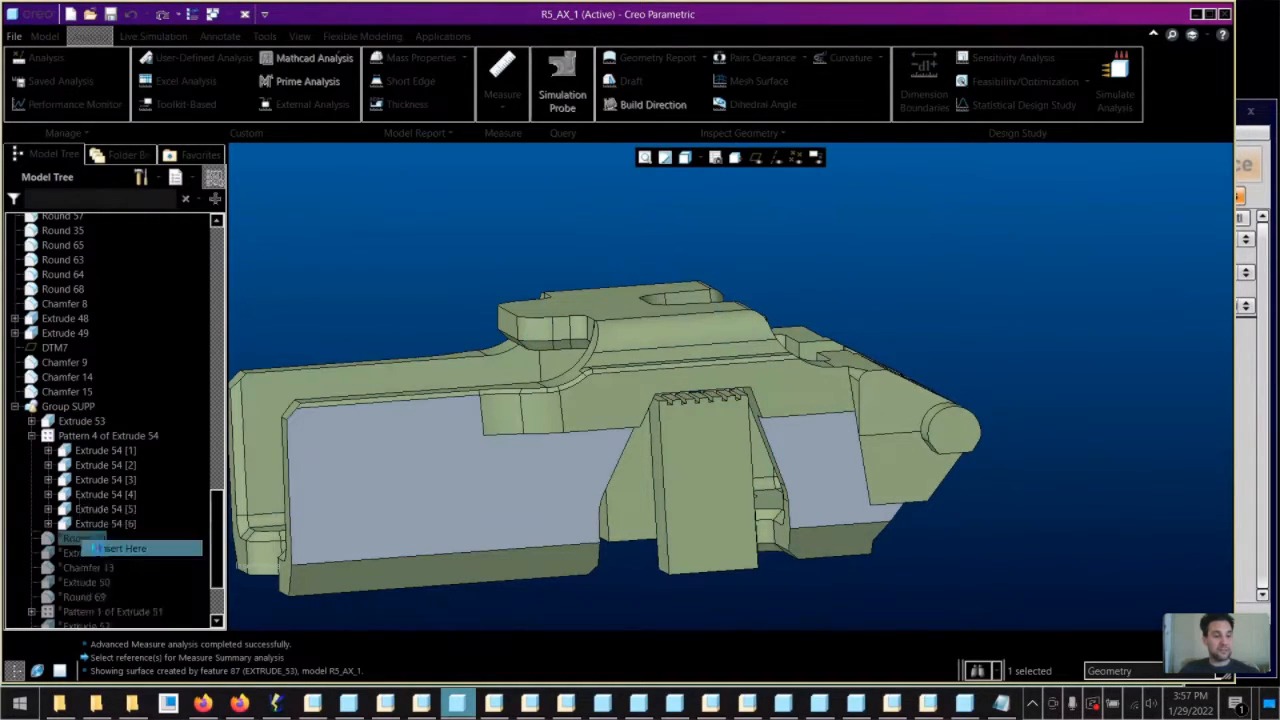
middle_drag(755, 484, 718, 397)
click(716, 443)
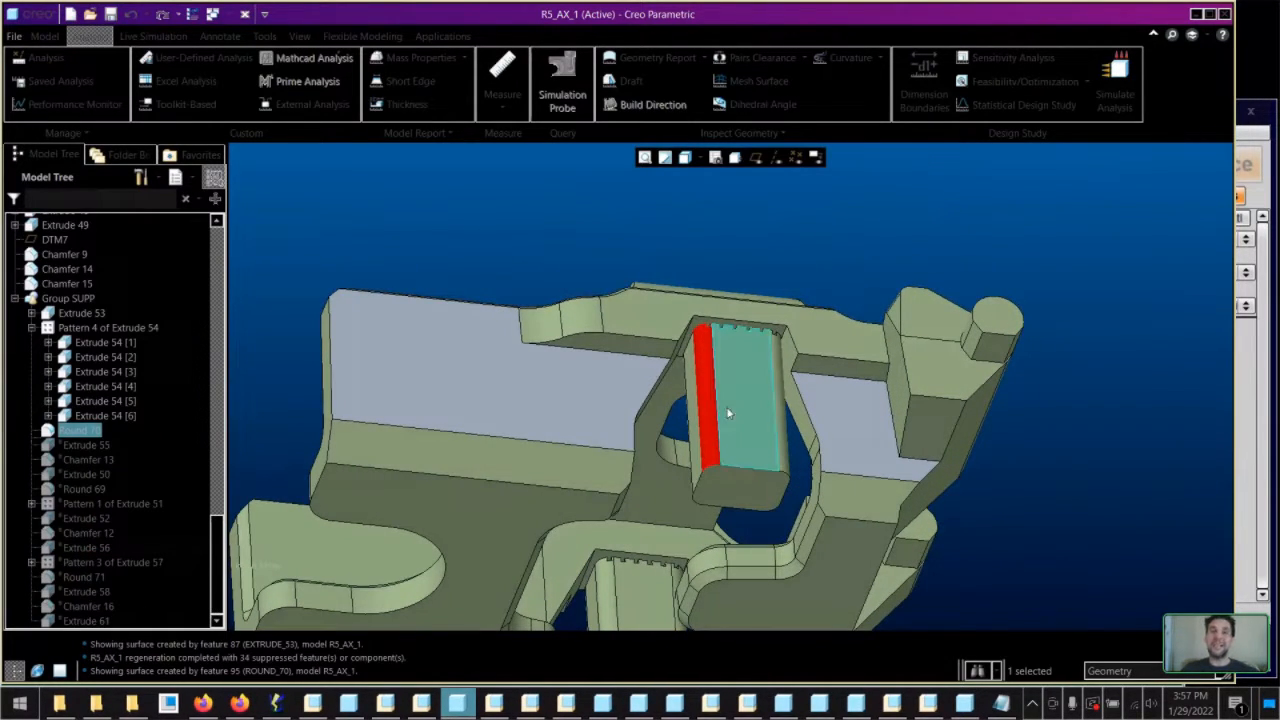
middle_drag(775, 383, 753, 368)
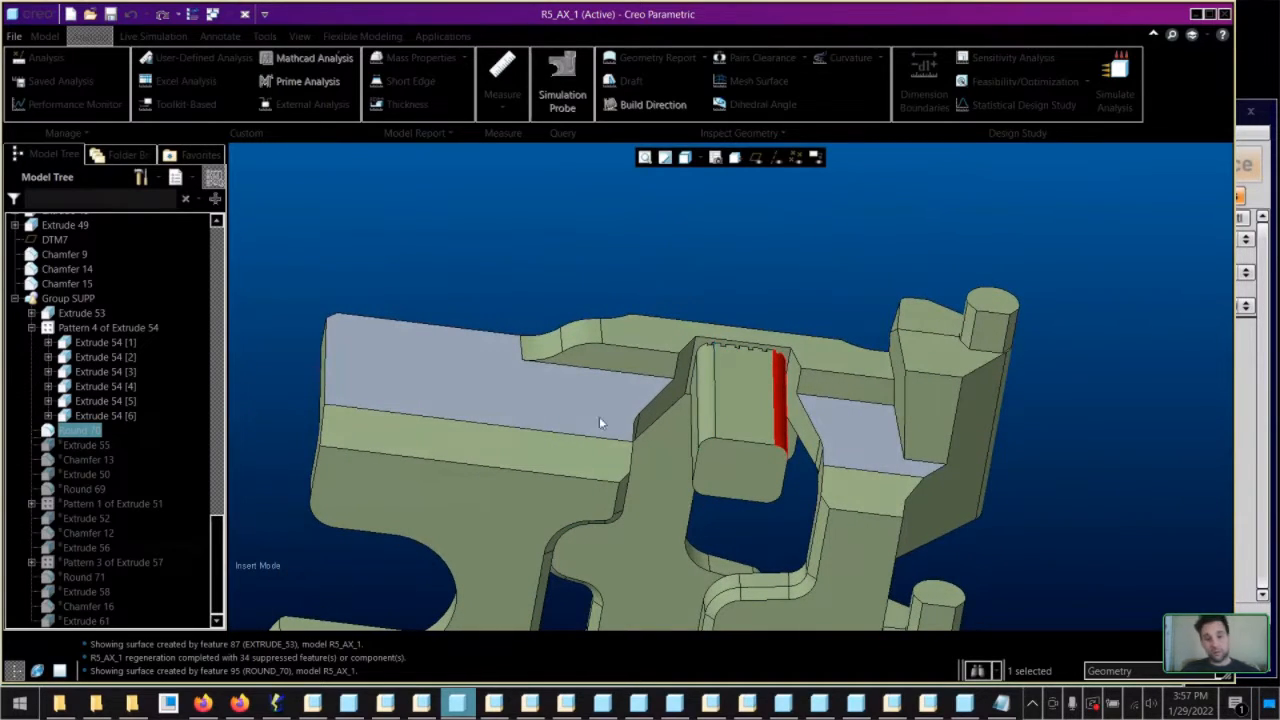
Resume Extrude 55 to hollow out the support column and view its open end
right_click(76, 446)
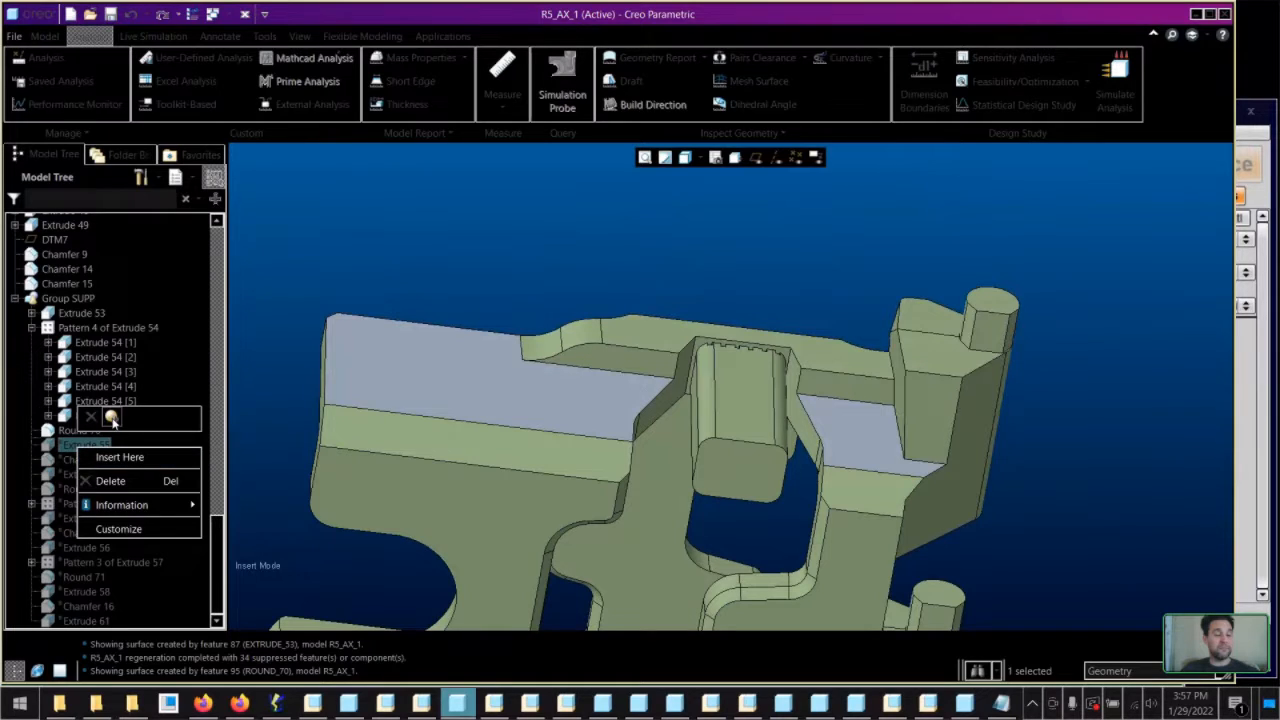
click(112, 418)
middle_drag(763, 345, 760, 390)
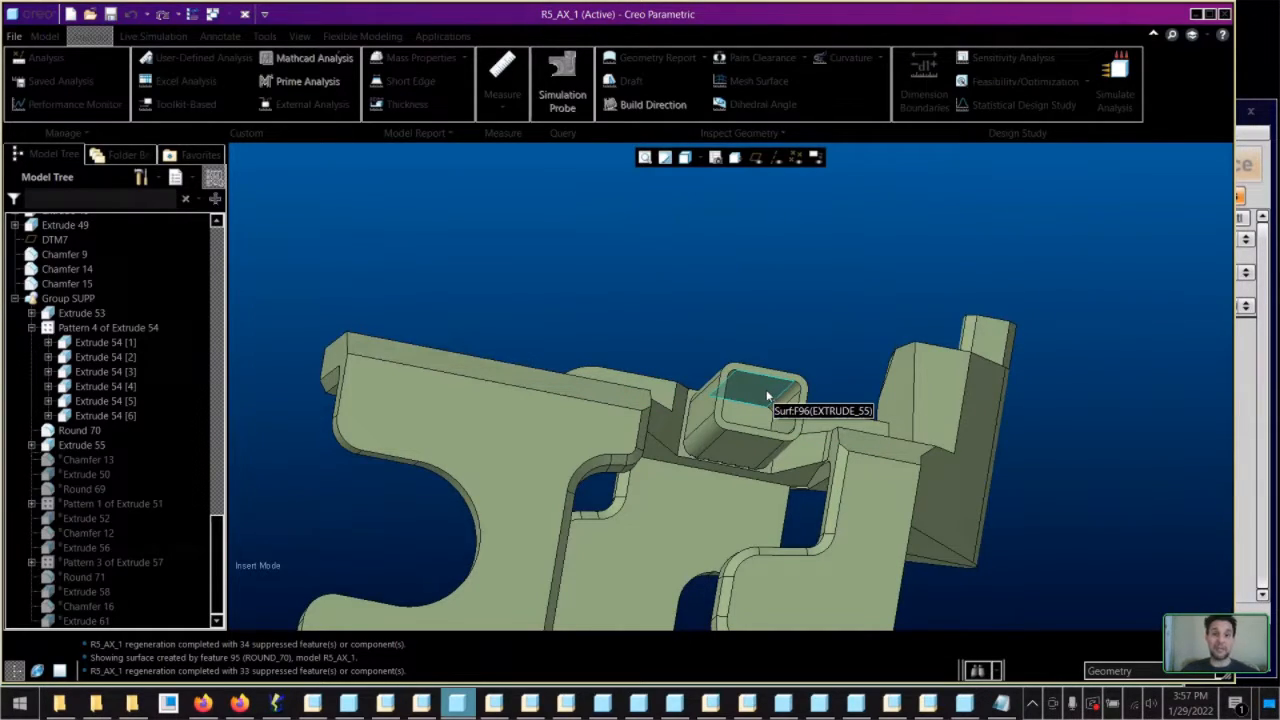
Edit the definition of Extrude 55 and open its section sketch at the columns' hollow profiles
click(767, 397)
click(820, 342)
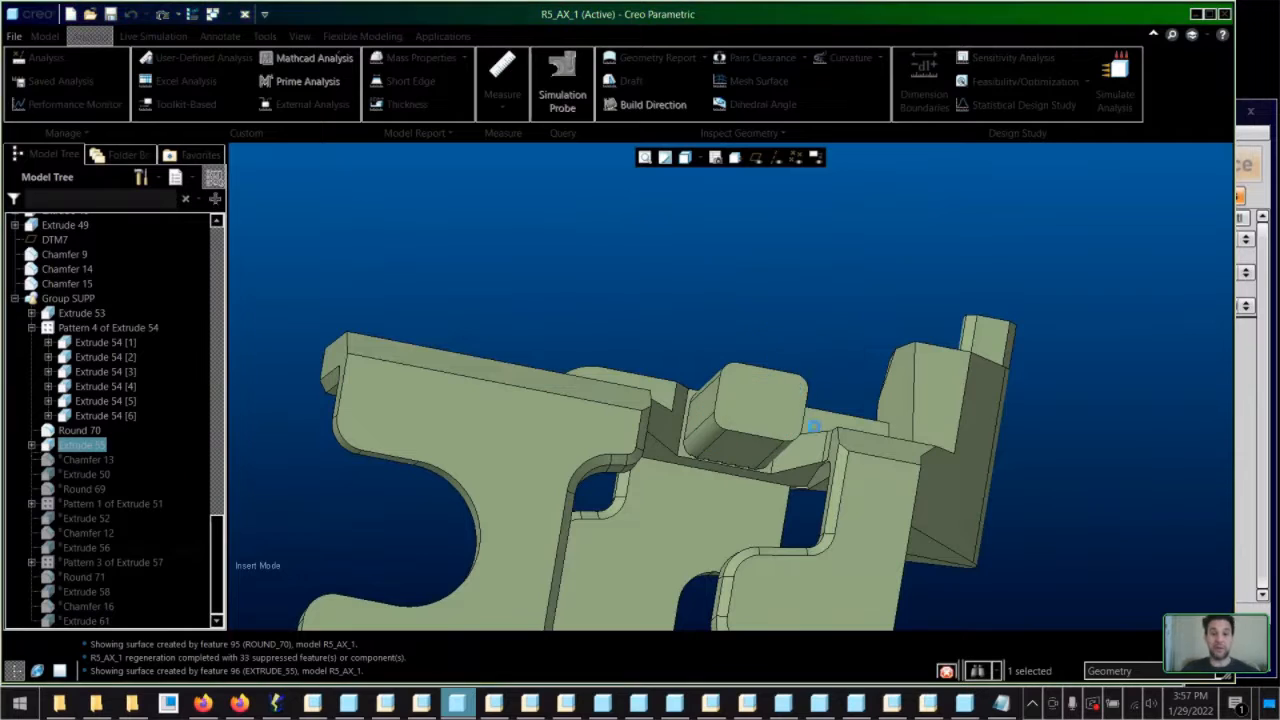
right_click(822, 341)
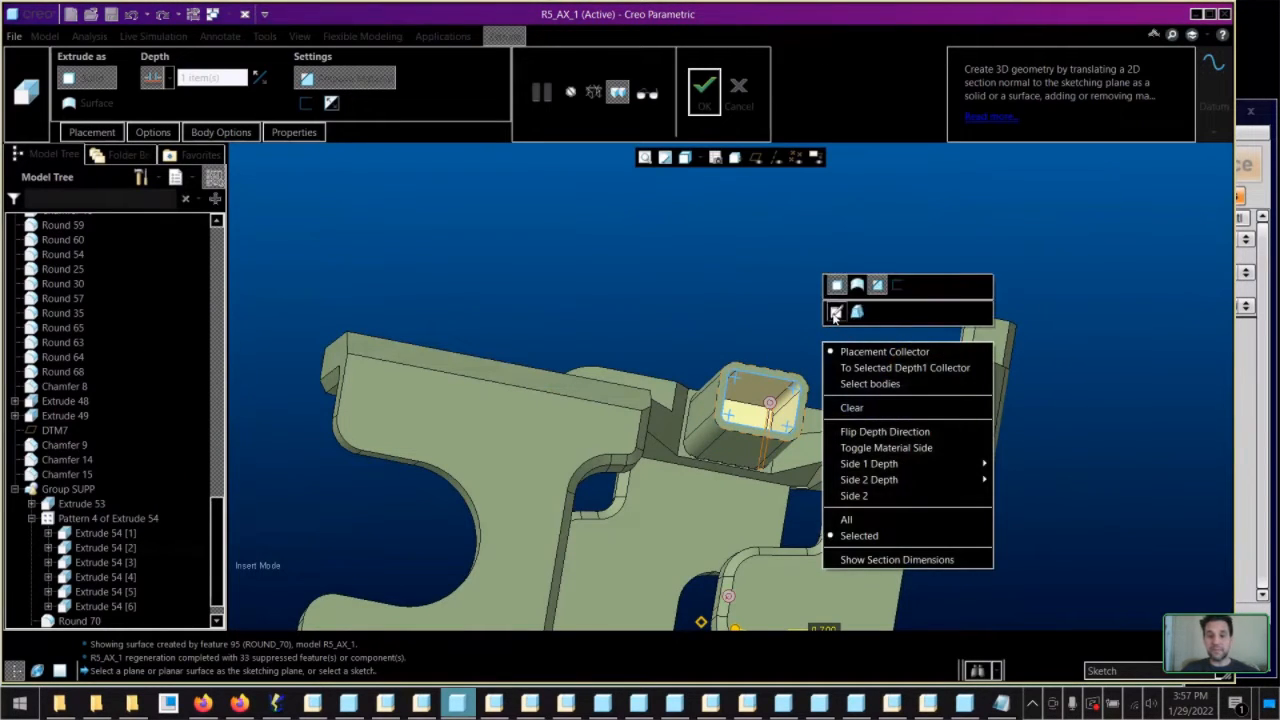
click(836, 312)
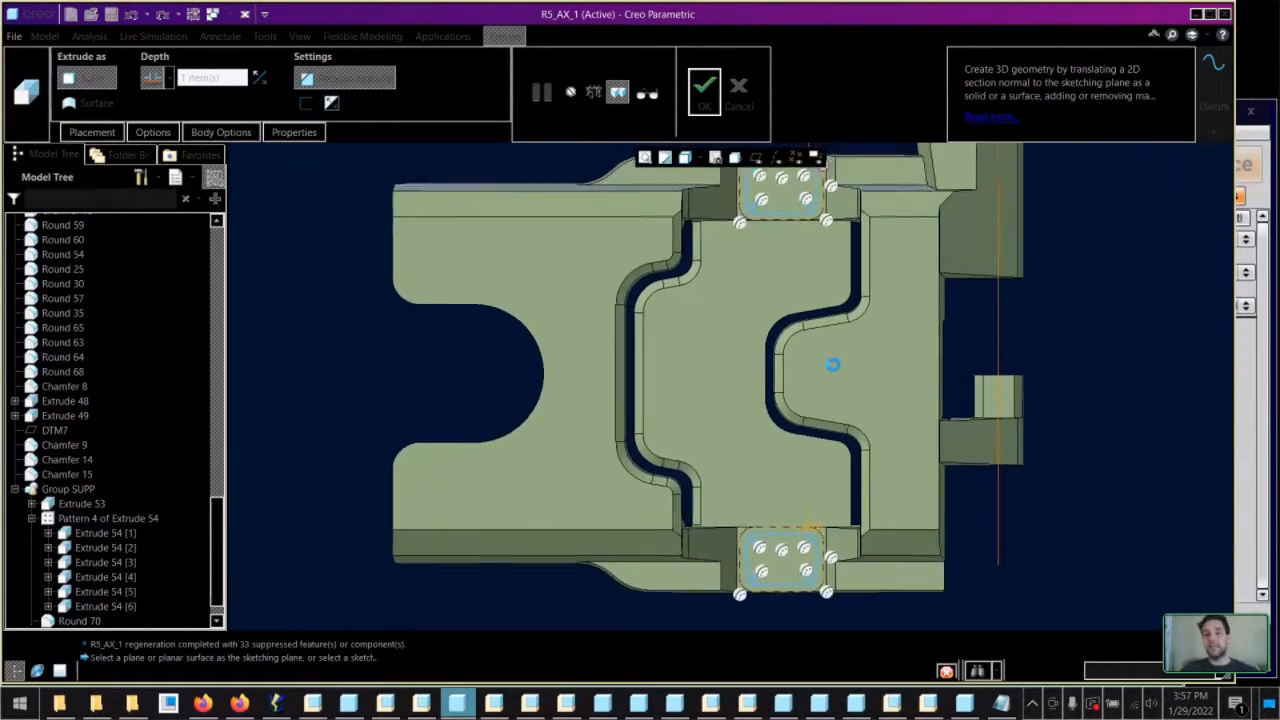
scroll(750, 295, up, 5)
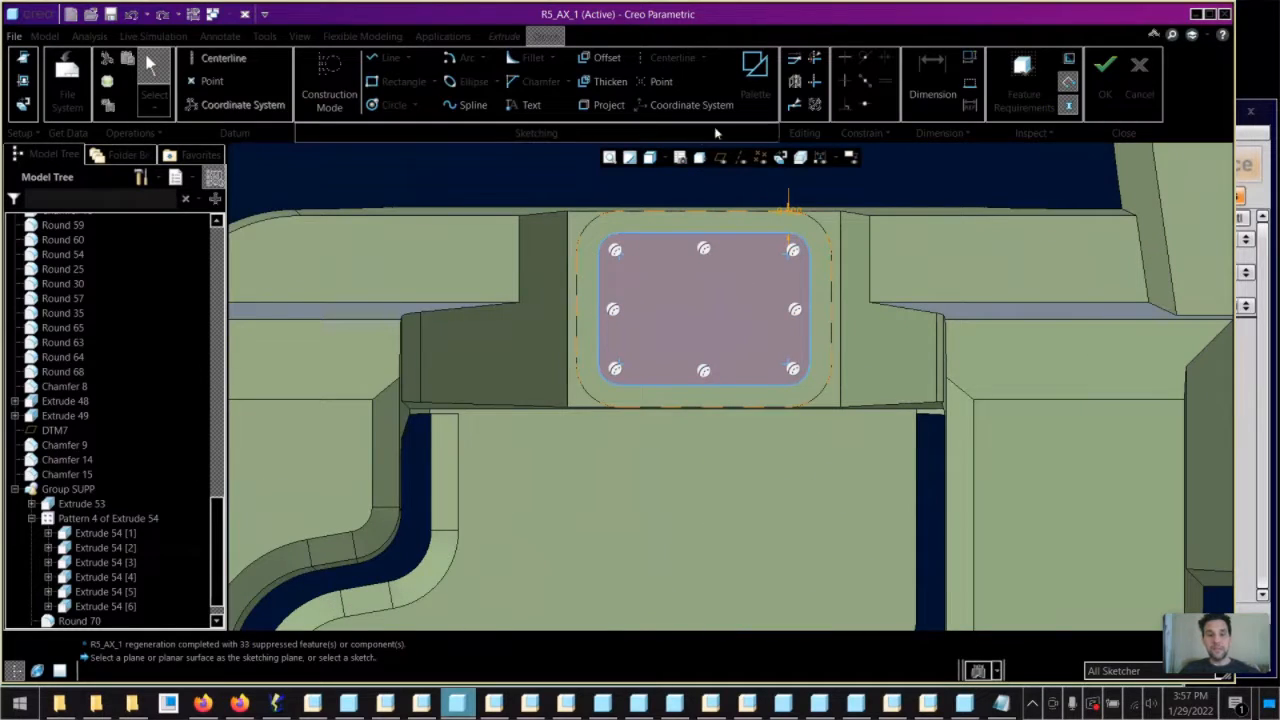
Try to offset the upper support column's outer edges as a loop in the Extrude 55 sketch
click(602, 57)
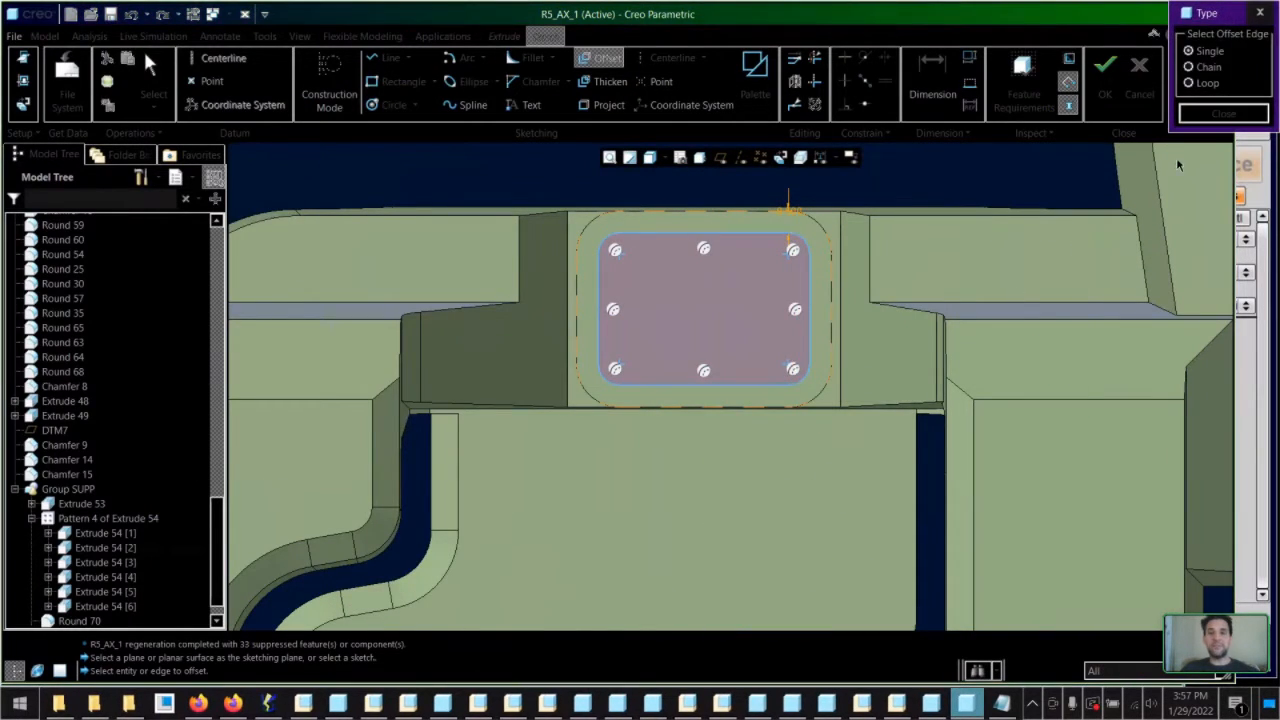
click(1206, 84)
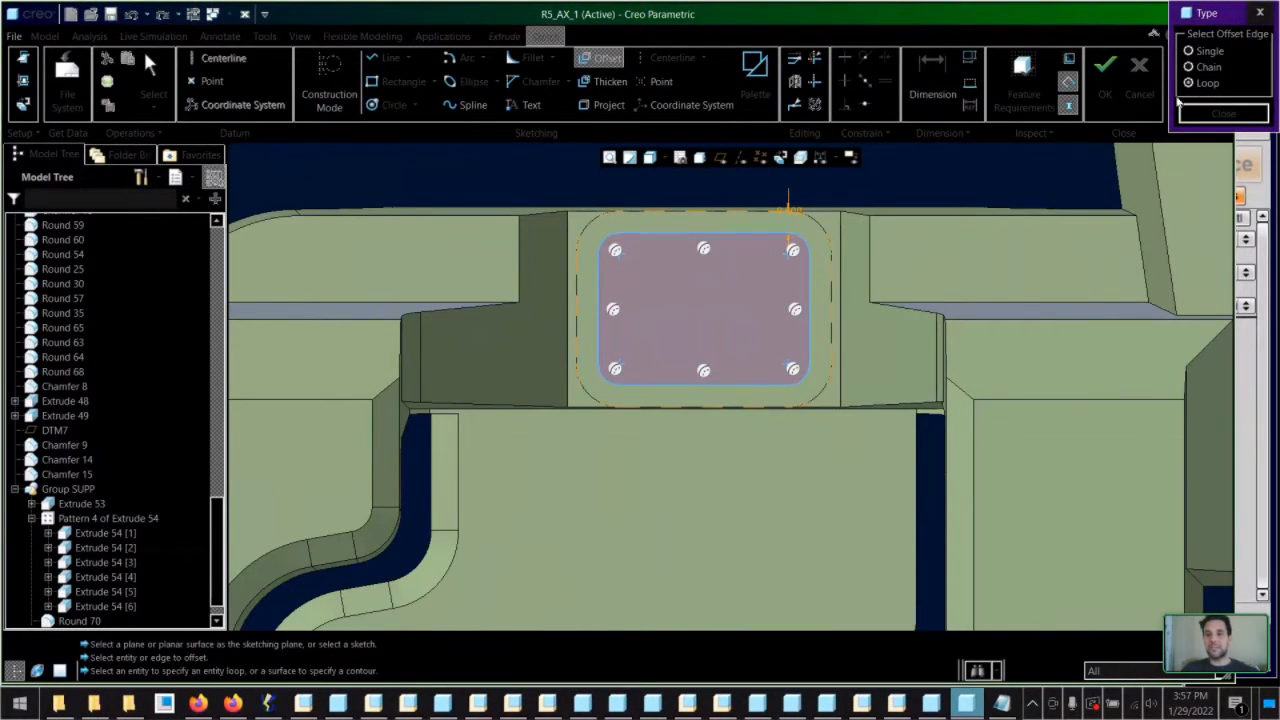
click(813, 241)
scroll(771, 258, down, 5)
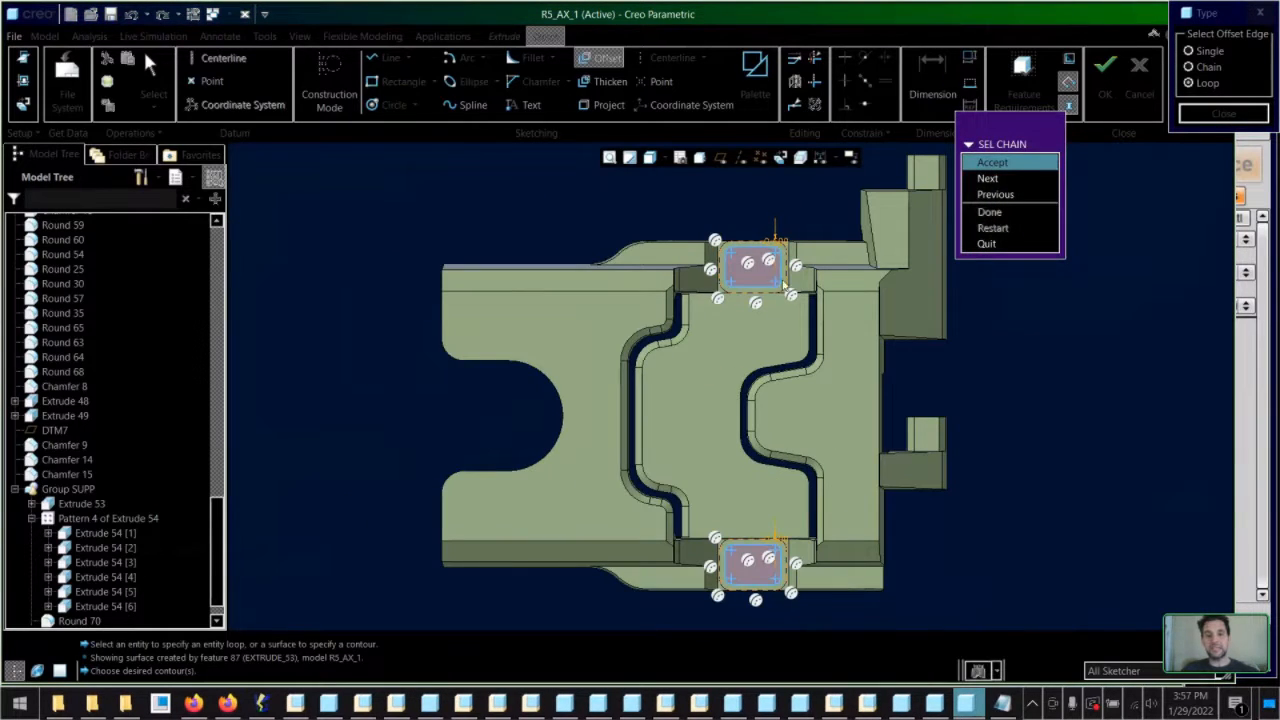
click(975, 245)
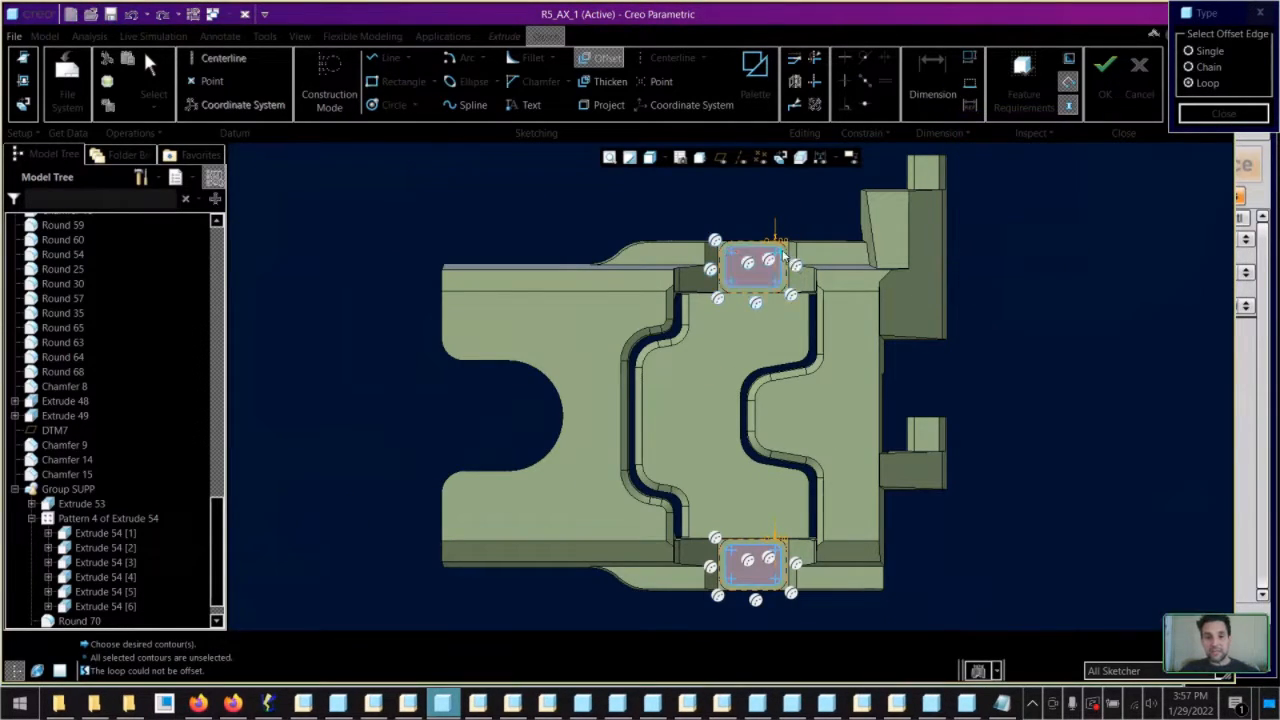
scroll(786, 258, up, 3)
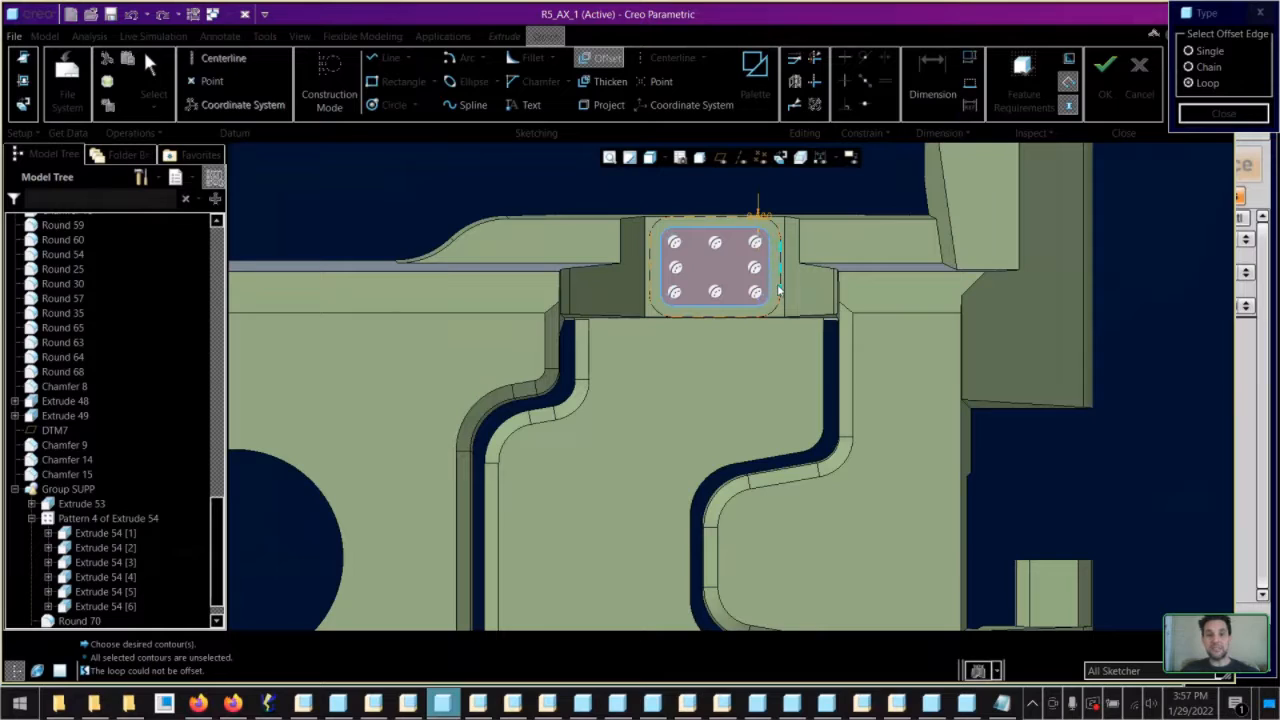
click(1208, 86)
scroll(737, 240, up, 3)
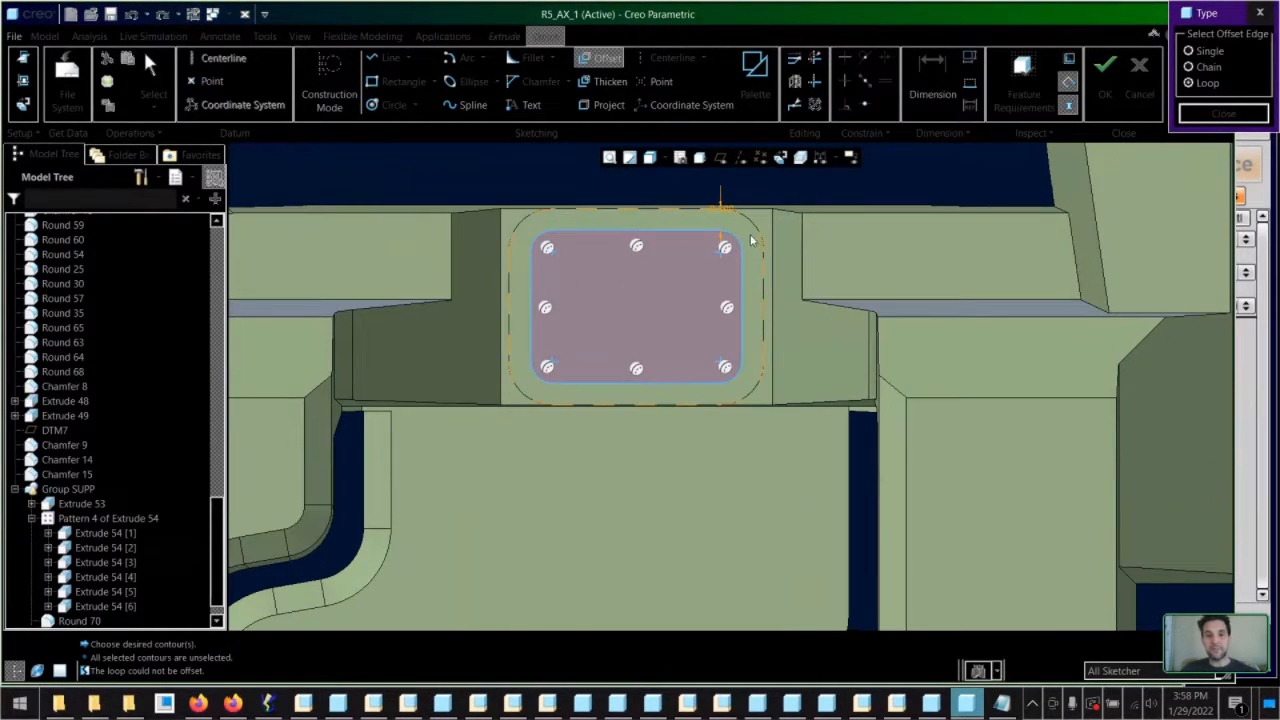
scroll(755, 265, down, 3)
scroll(748, 324, up, 5)
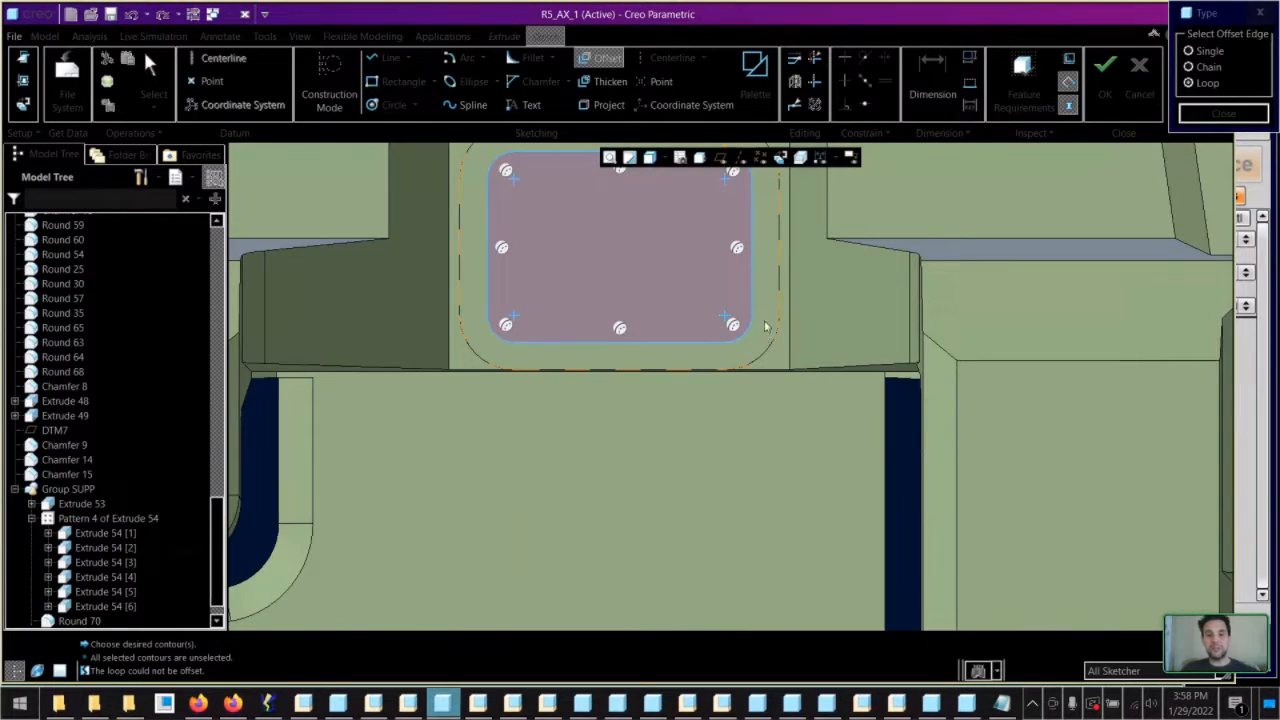
scroll(772, 258, down, 4)
click(1221, 110)
Delete the sketched offset outline on the upper support column, including the entities referenced by other features
scroll(675, 199, down, 2)
drag(633, 192, 748, 305)
key(Delete)
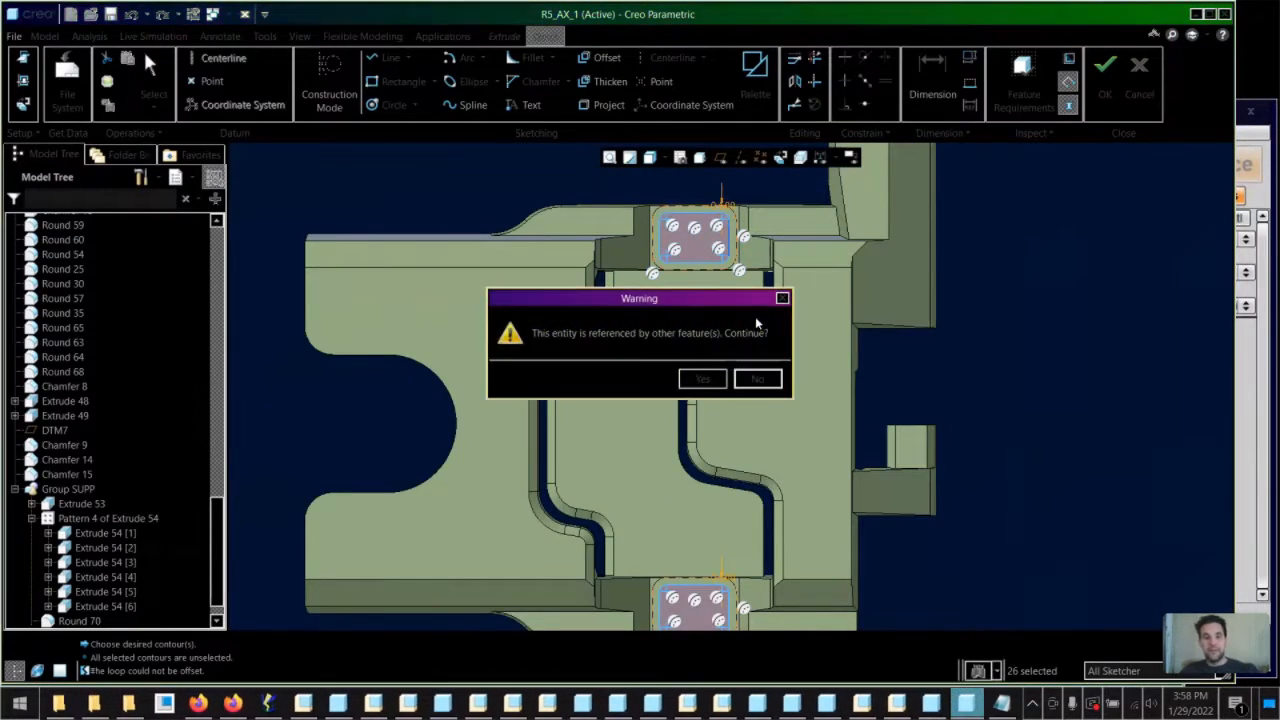
click(695, 379)
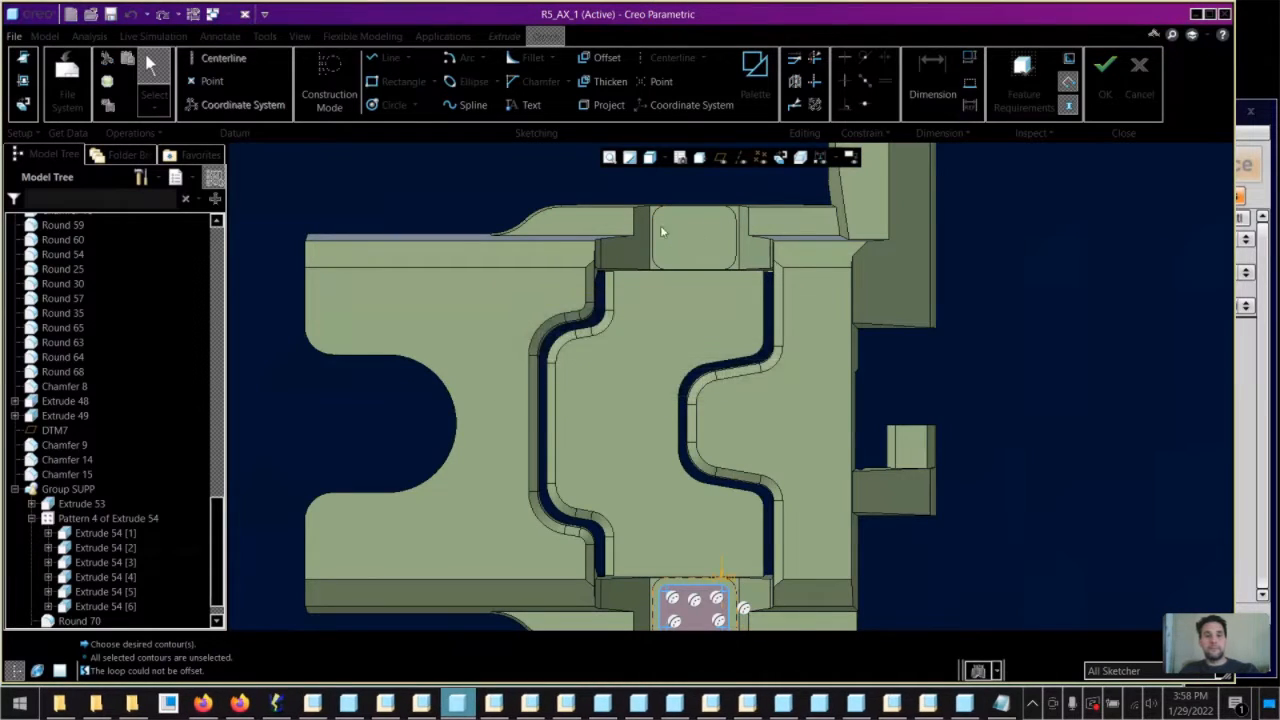
scroll(650, 208, up, 1)
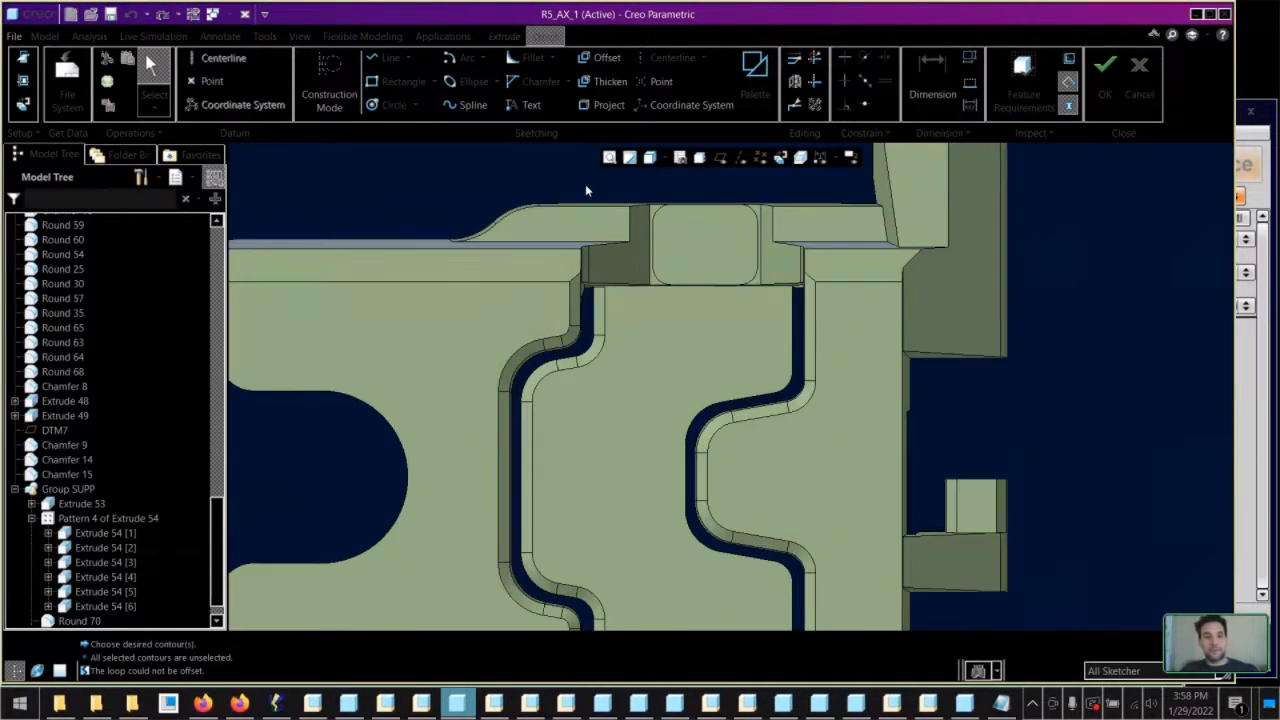
Offset the outer contour of the upper support column's end face as a loop, with a value of -.5
click(603, 58)
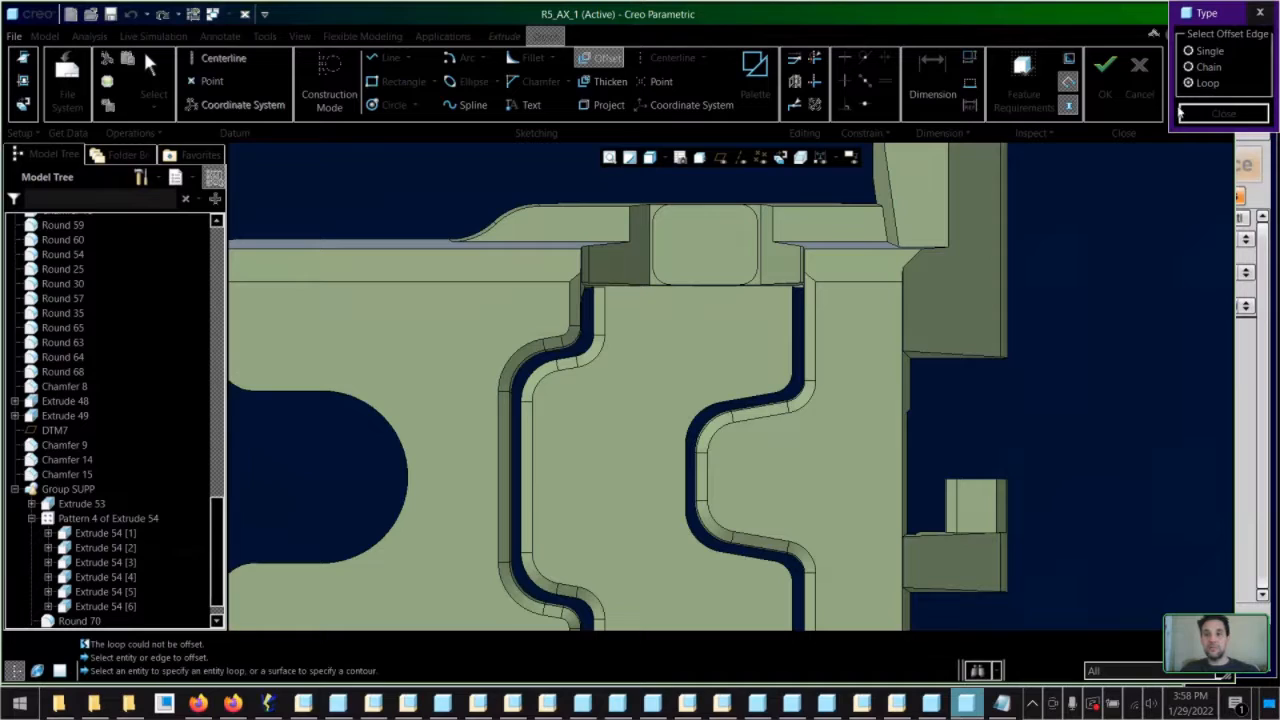
scroll(724, 243, down, 3)
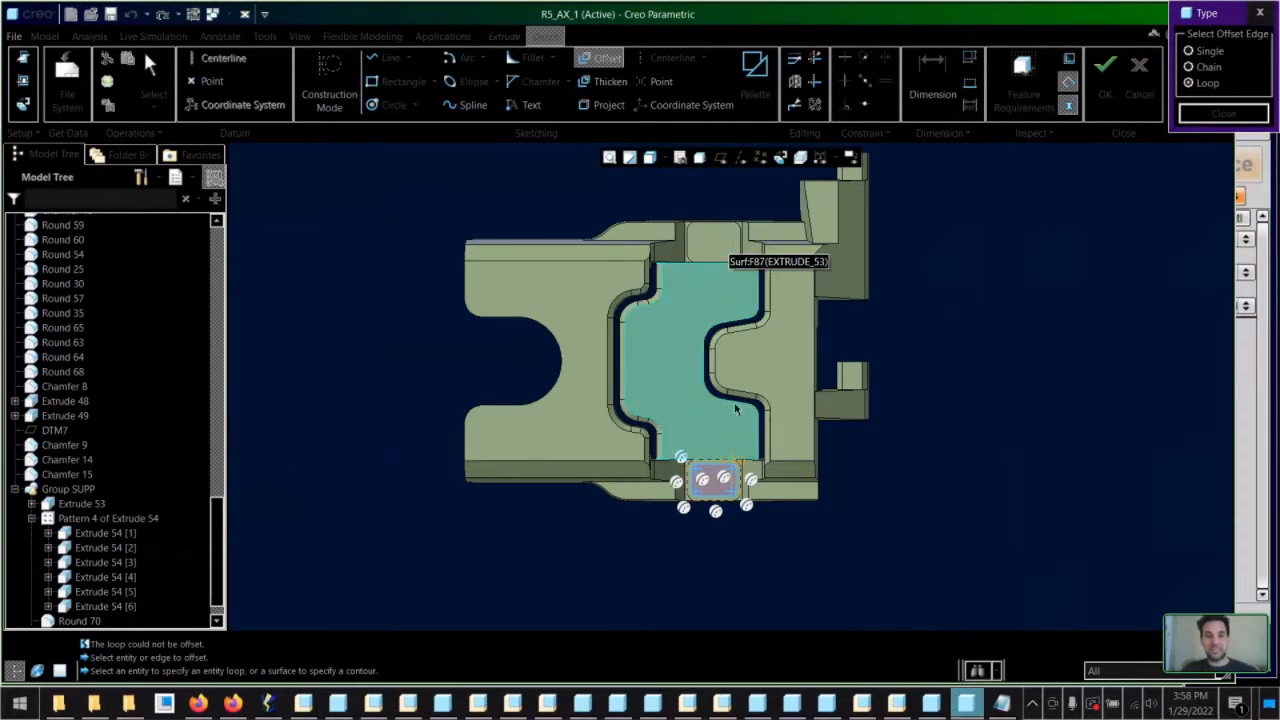
click(722, 244)
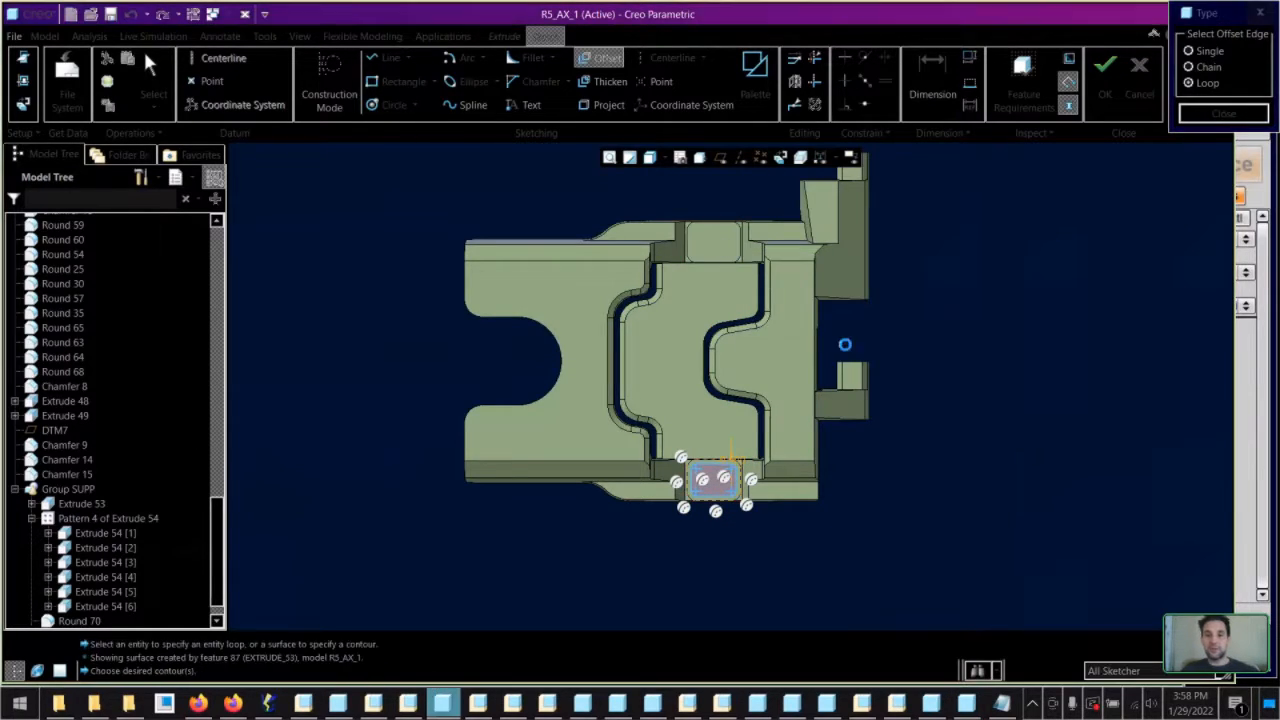
click(1005, 181)
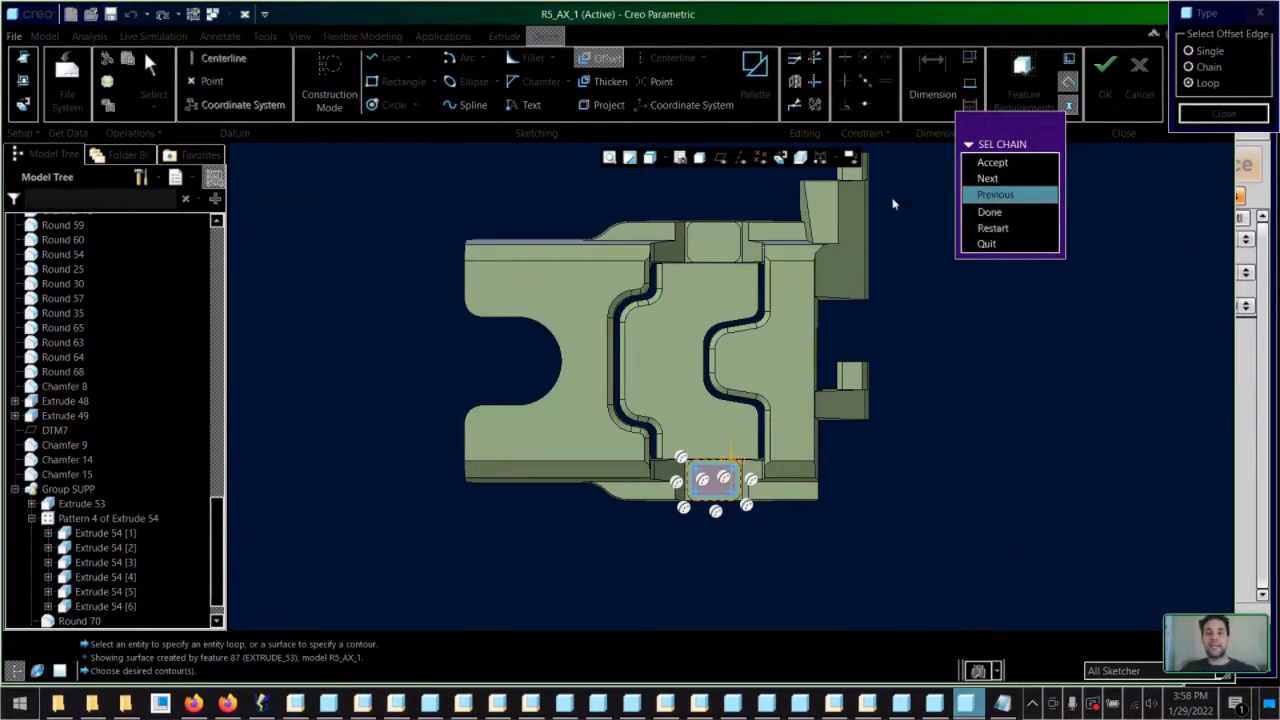
click(990, 180)
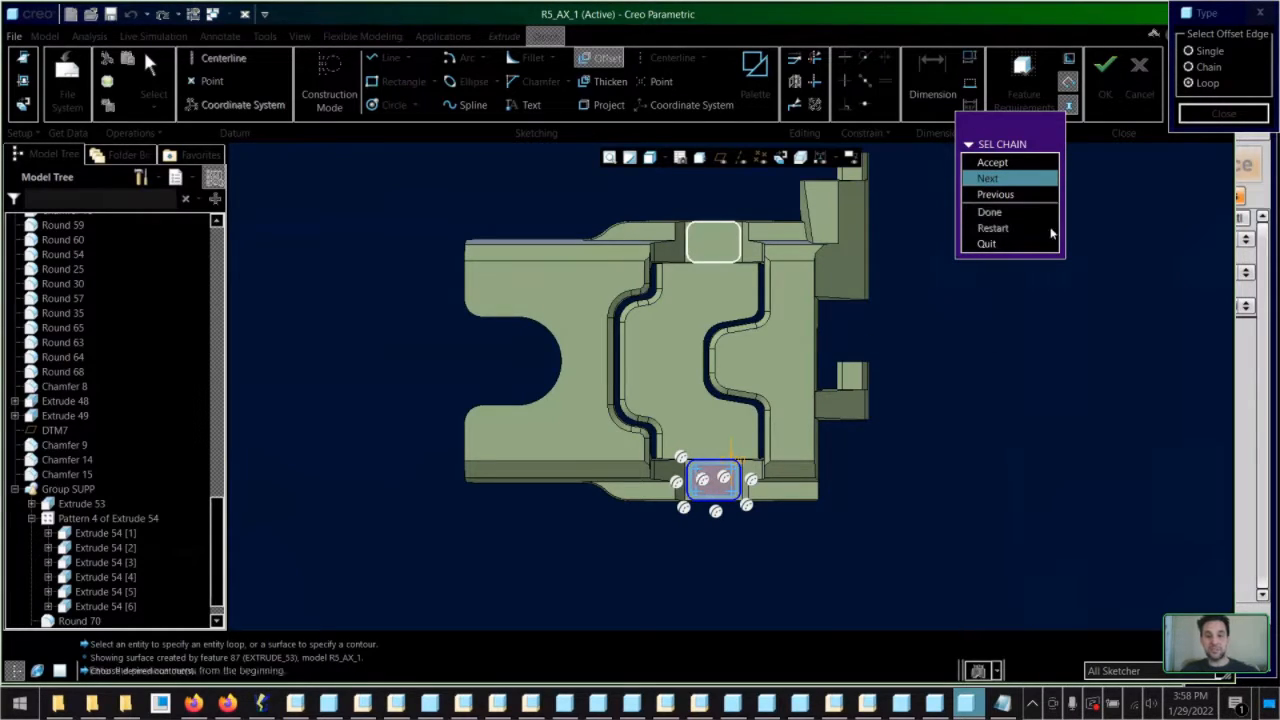
click(1015, 178)
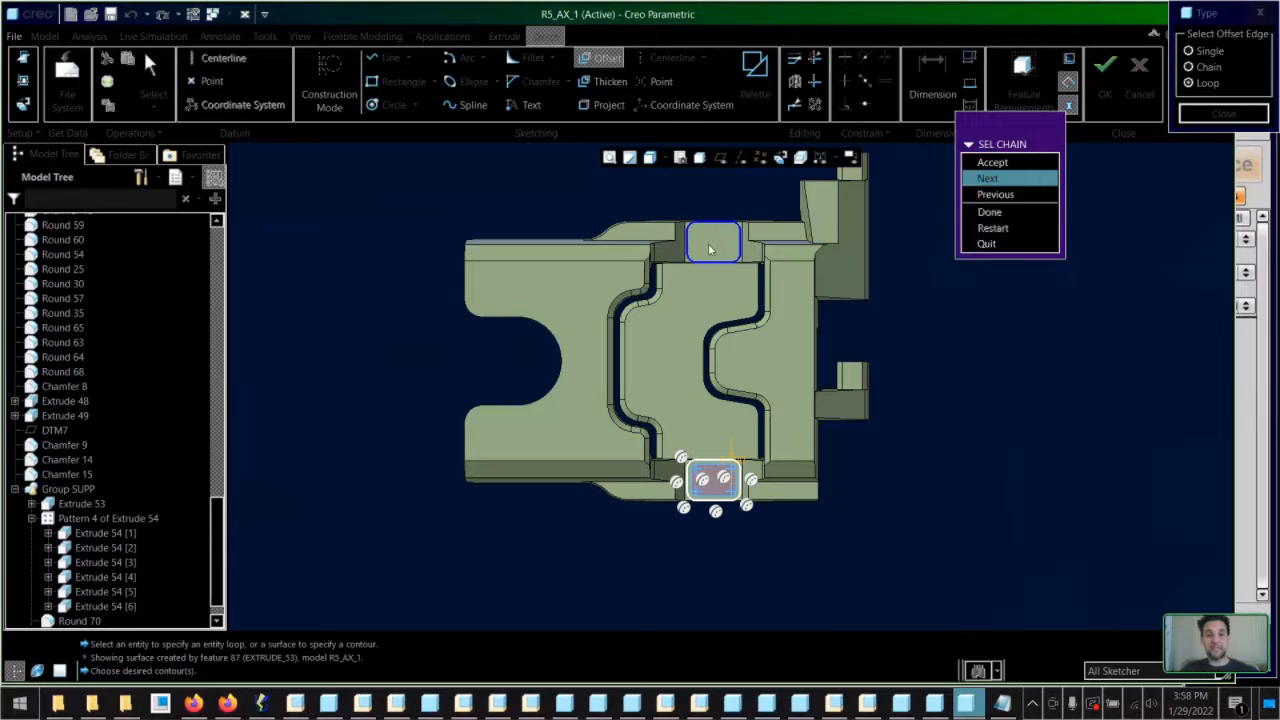
click(988, 164)
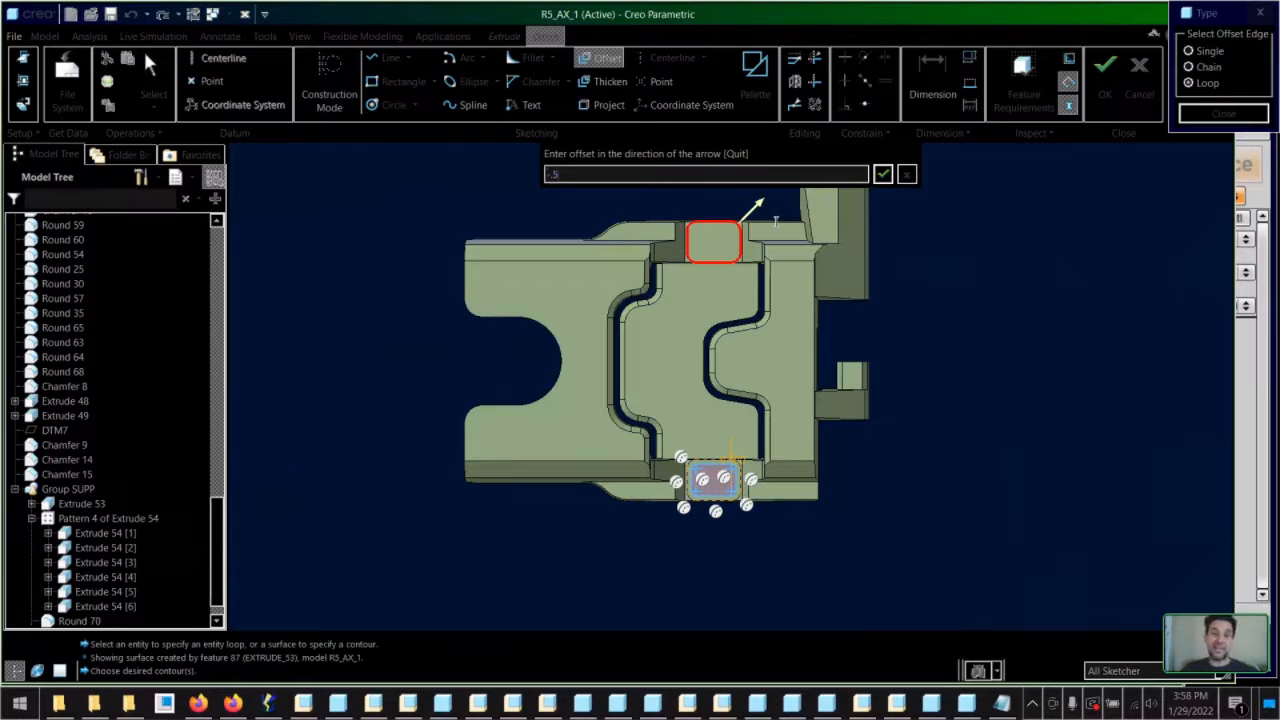
key(Return)
scroll(745, 209, up, 5)
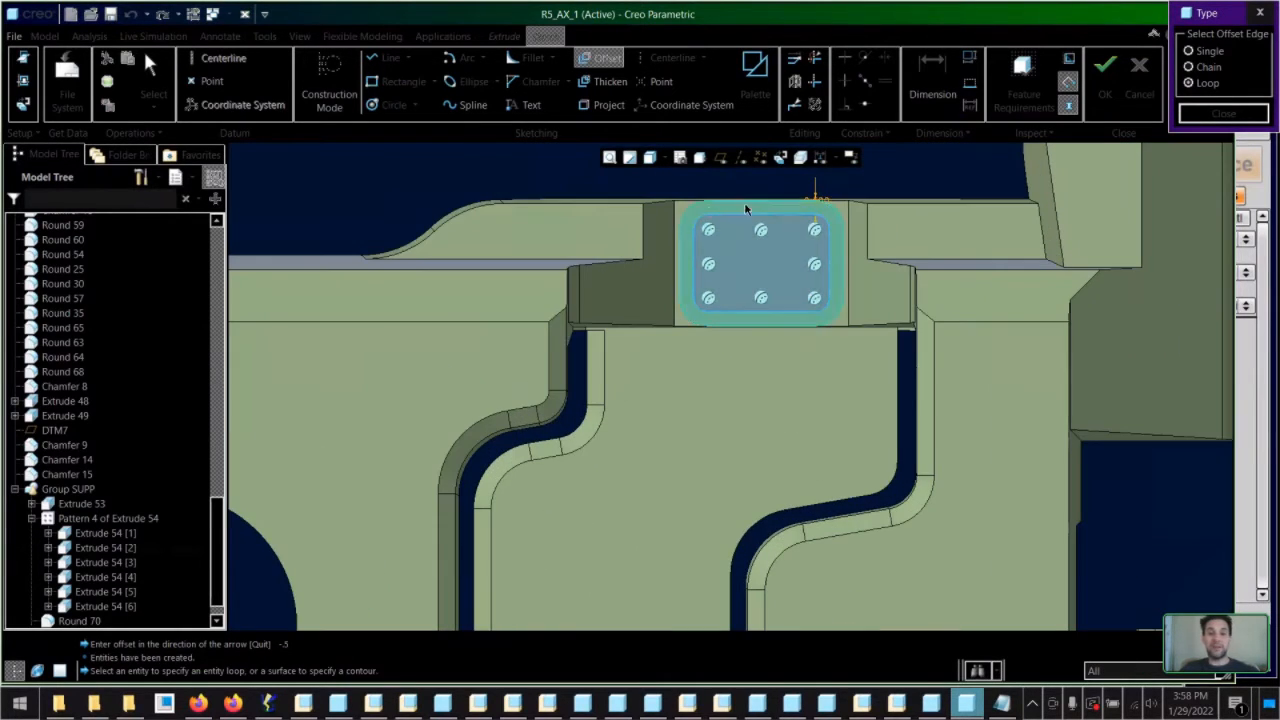
middle_drag(717, 240, 805, 251)
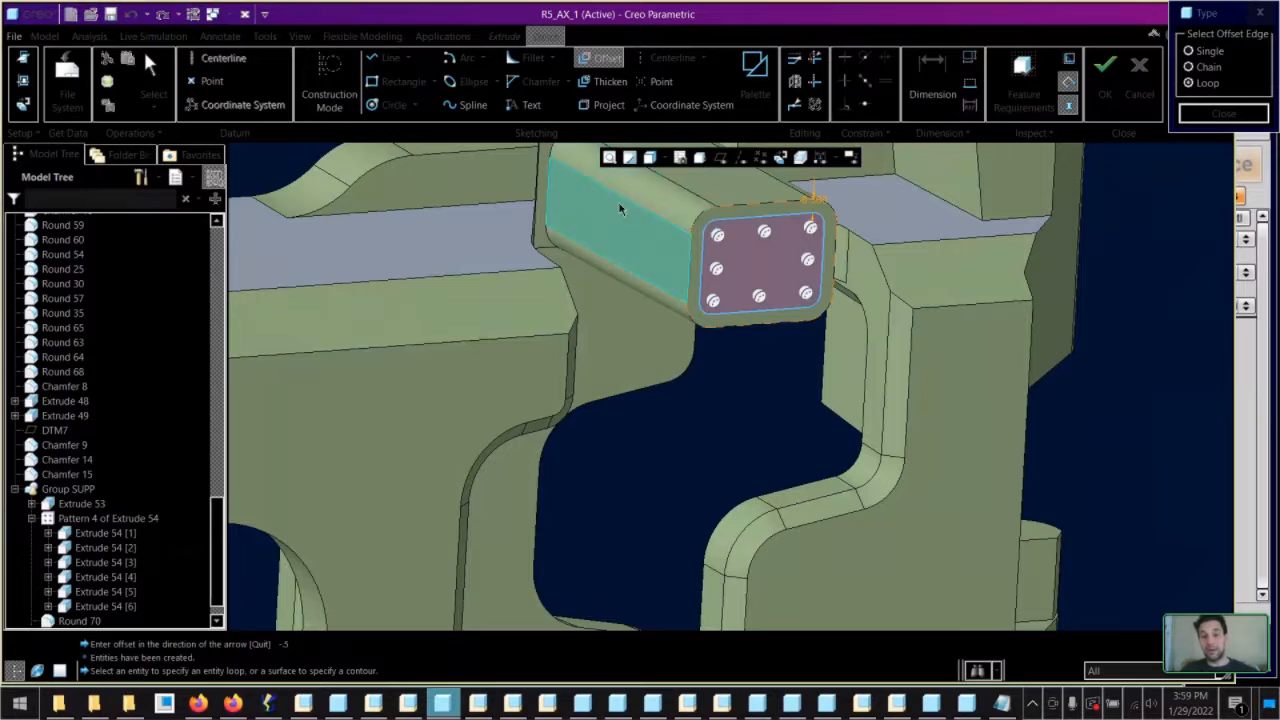
scroll(739, 203, down, 5)
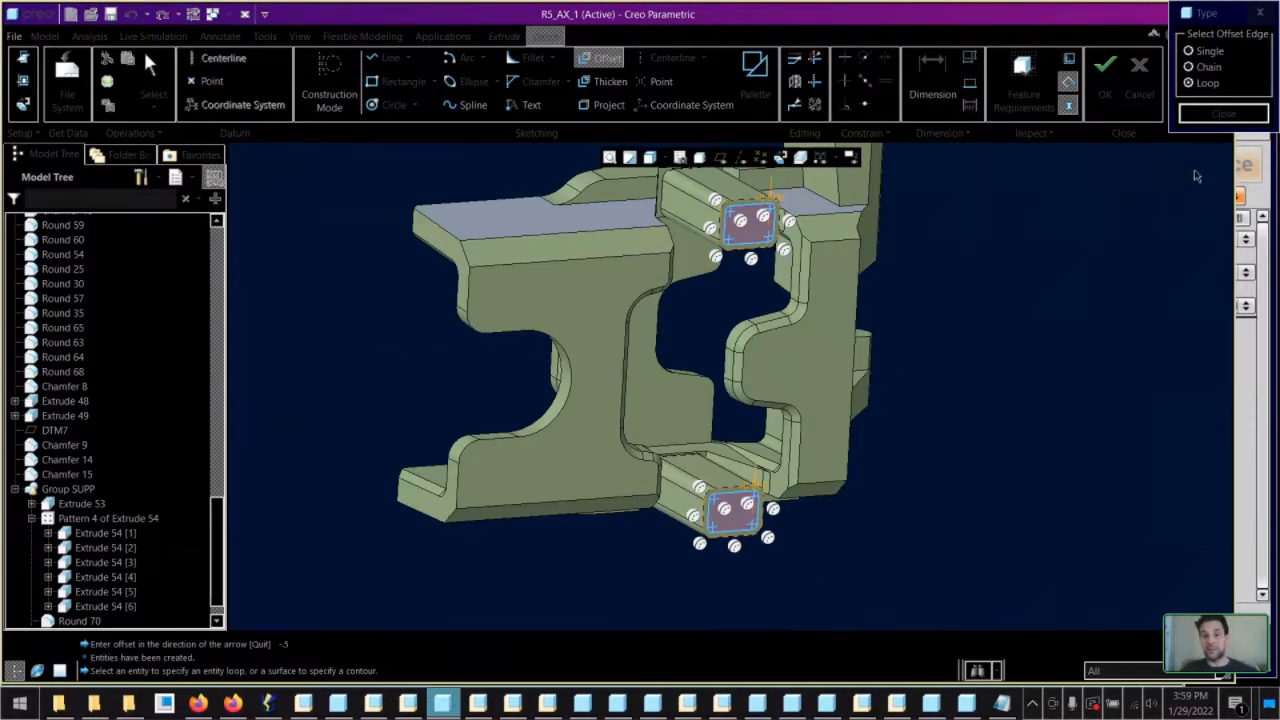
click(1217, 118)
Quit the Extrude 55 section sketch without saving the modifications
scroll(747, 506, up, 5)
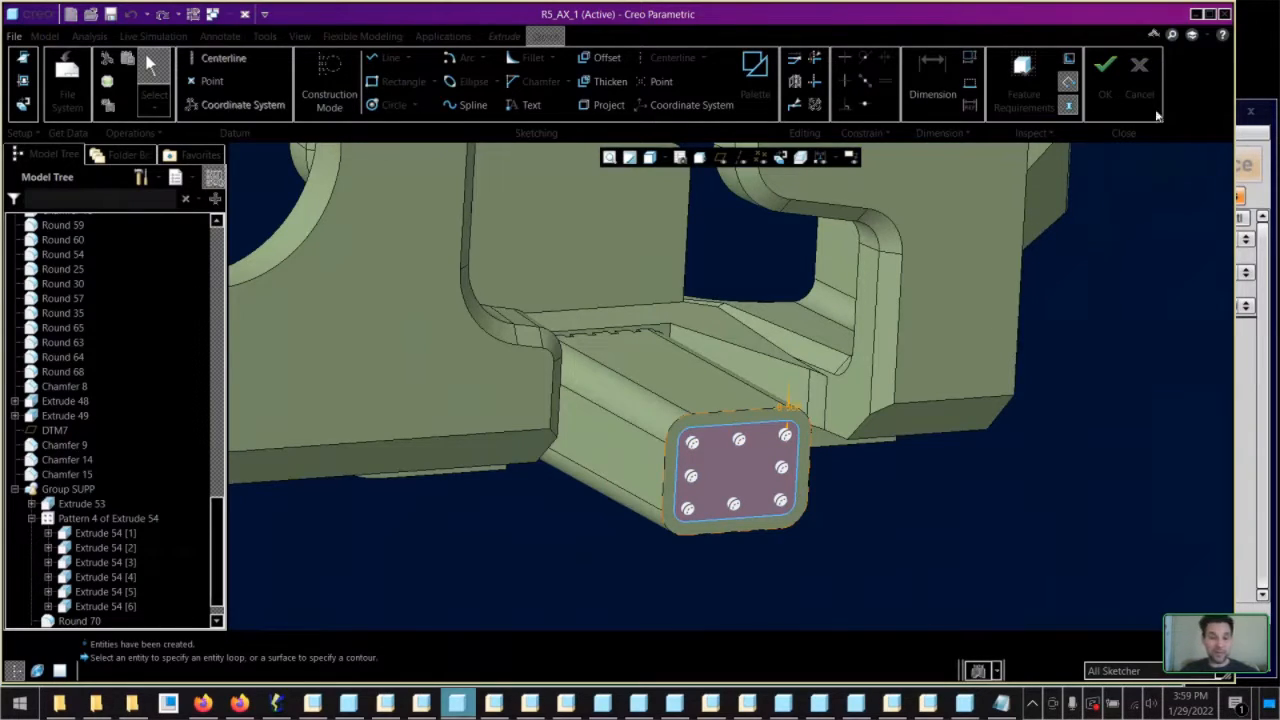
click(1140, 78)
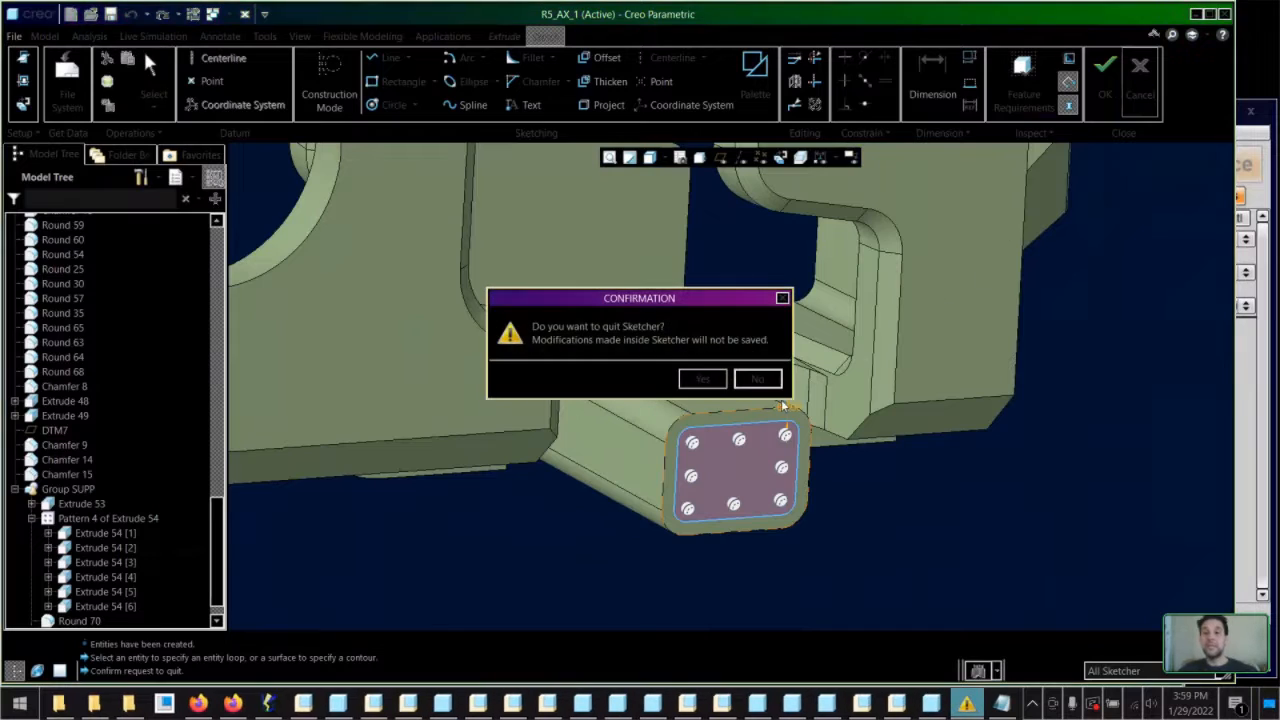
click(704, 378)
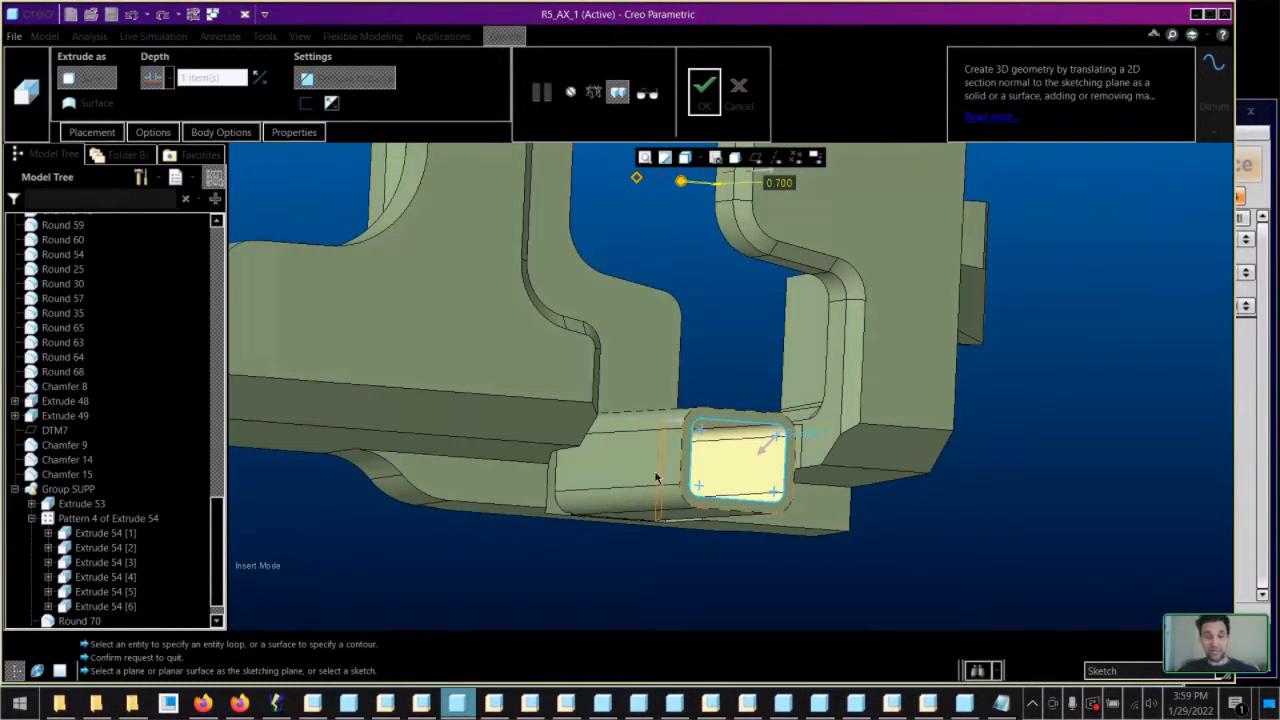
Examine the notched contact end of the upper support column and where the Extrude 55 cut stops near it
scroll(754, 430, up, 5)
scroll(748, 214, down, 4)
mouse_move(748, 216)
middle_down()
mouse_move(725, 271)
mouse_move(715, 251)
mouse_move(805, 300)
mouse_move(790, 250)
middle_up()
scroll(766, 294, down, 6)
shift+middle_drag(768, 168, 740, 317)
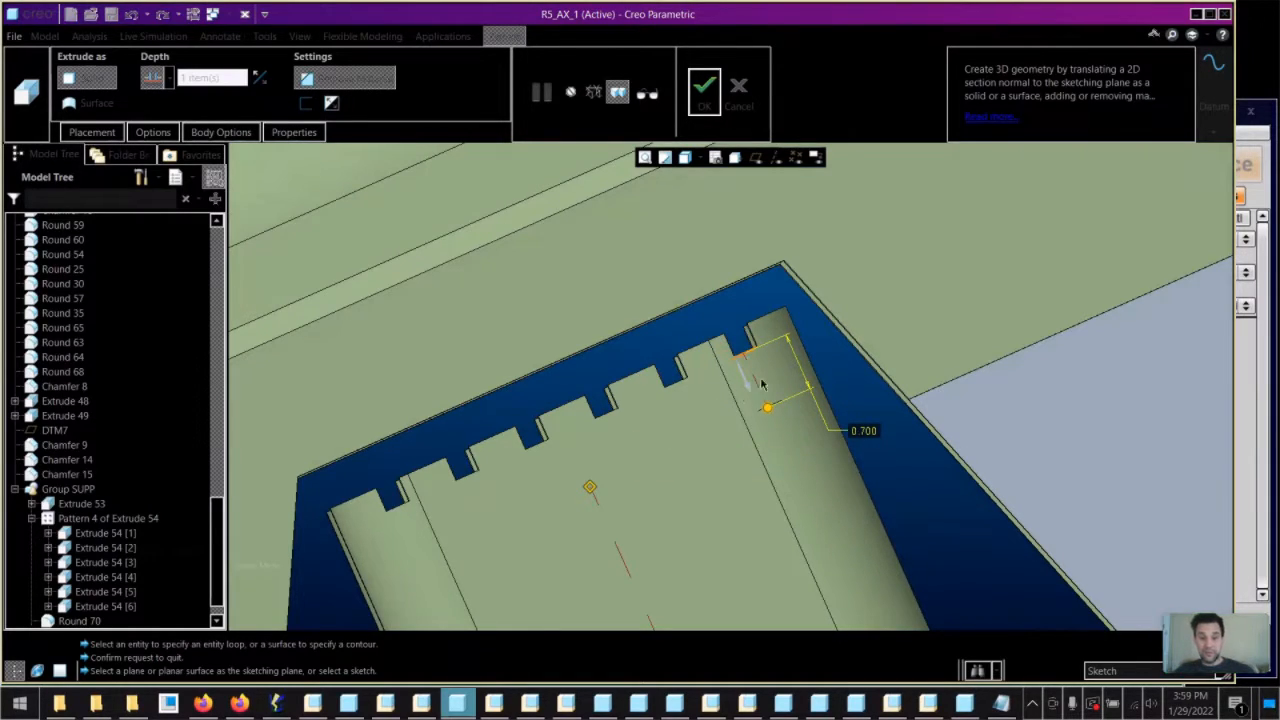
middle_drag(725, 405, 724, 400)
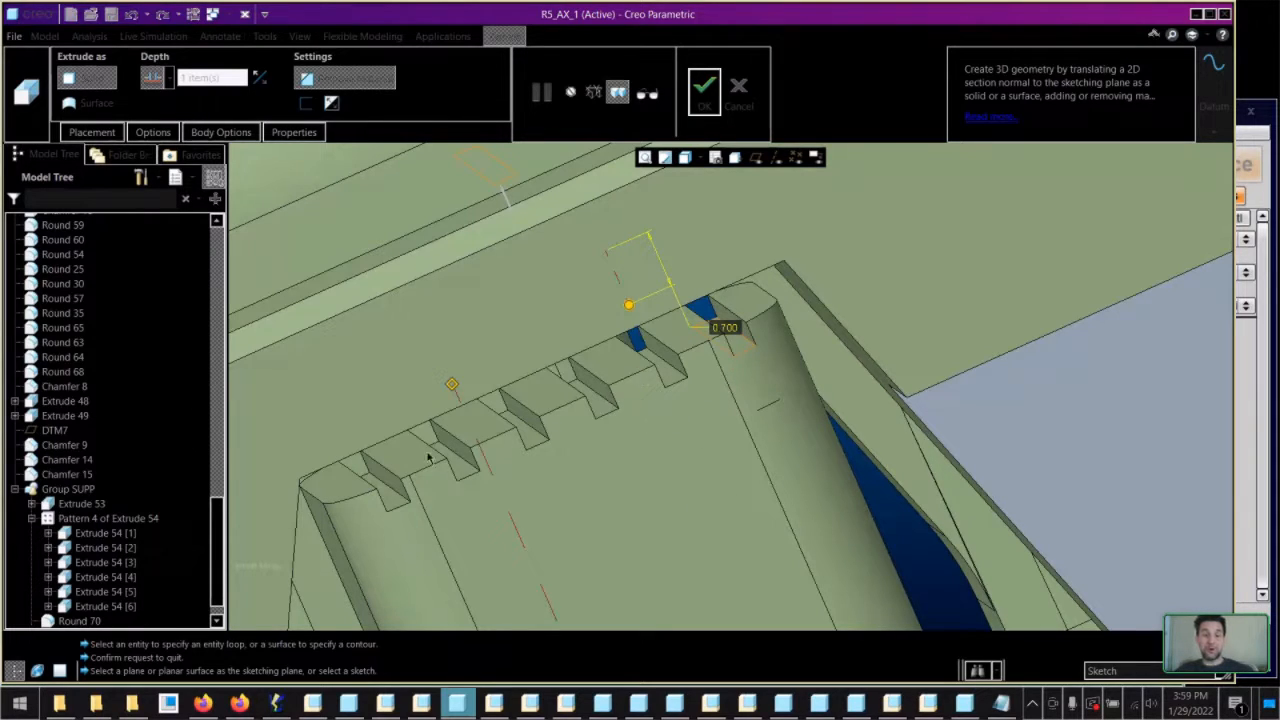
mouse_move(654, 329)
middle_down()
mouse_move(637, 259)
mouse_move(672, 453)
middle_up()
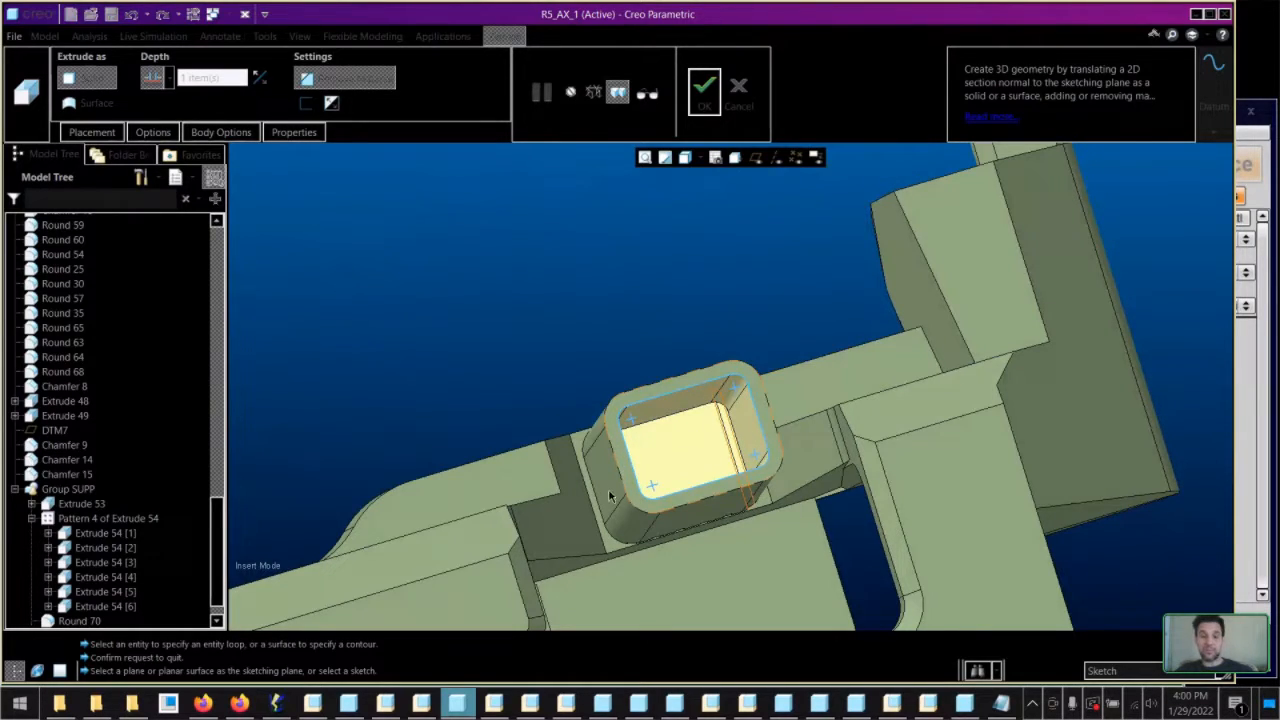
Examine the hollowed column from its open end to its notched contact, including how it meets the surrounding part
mouse_move(739, 409)
middle_down()
mouse_move(737, 428)
mouse_move(821, 516)
middle_up()
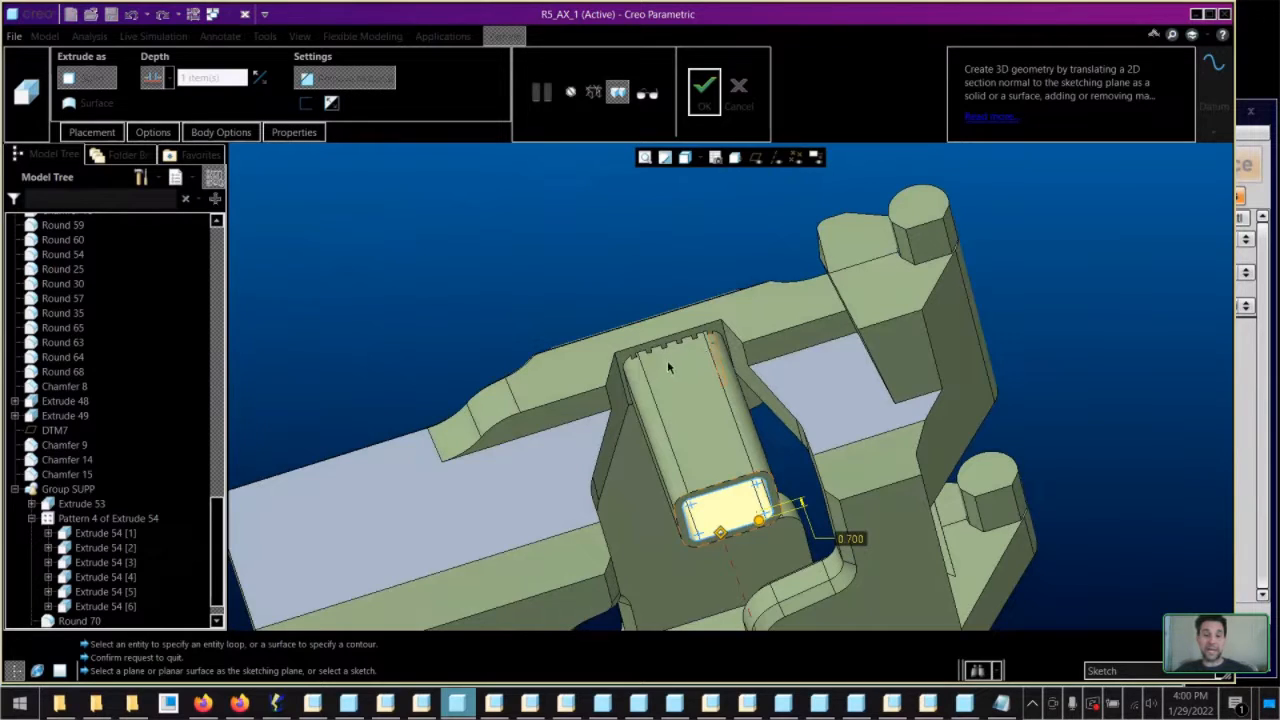
middle_drag(695, 399, 683, 354)
middle_drag(680, 400, 697, 449)
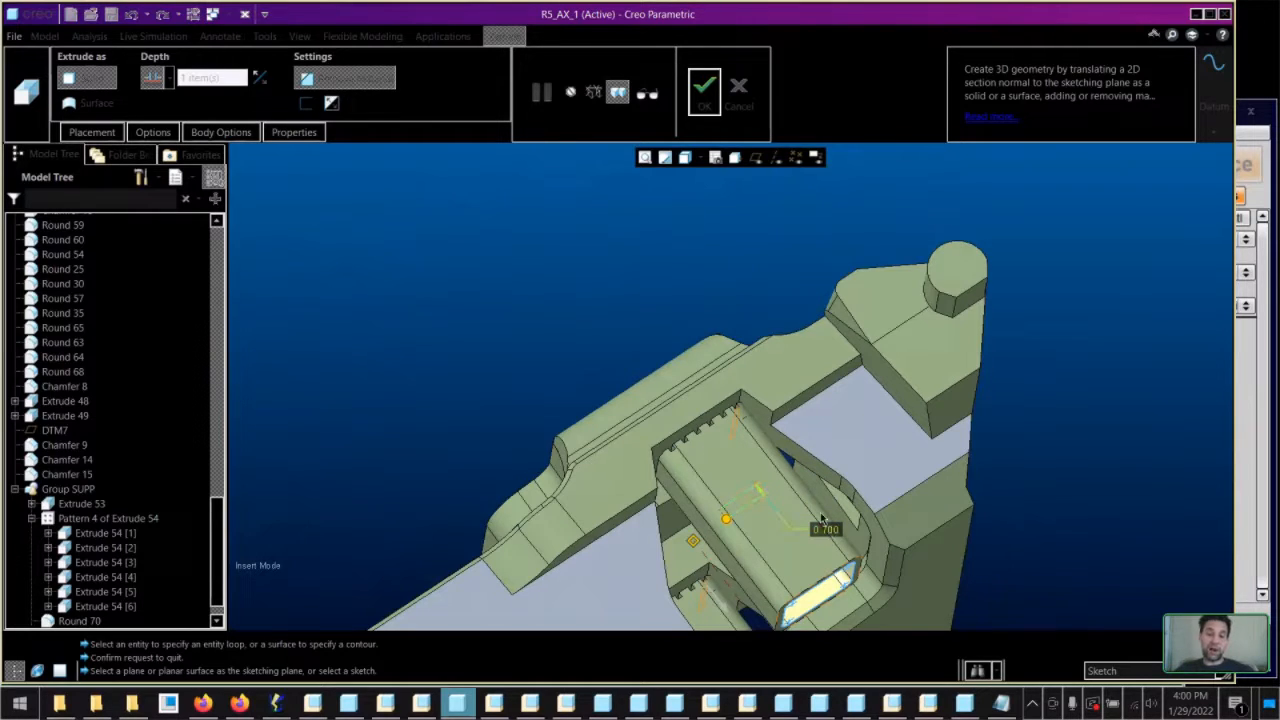
middle_drag(695, 465, 679, 443)
middle_drag(754, 490, 774, 540)
scroll(746, 467, down, 4)
middle_drag(746, 467, 744, 487)
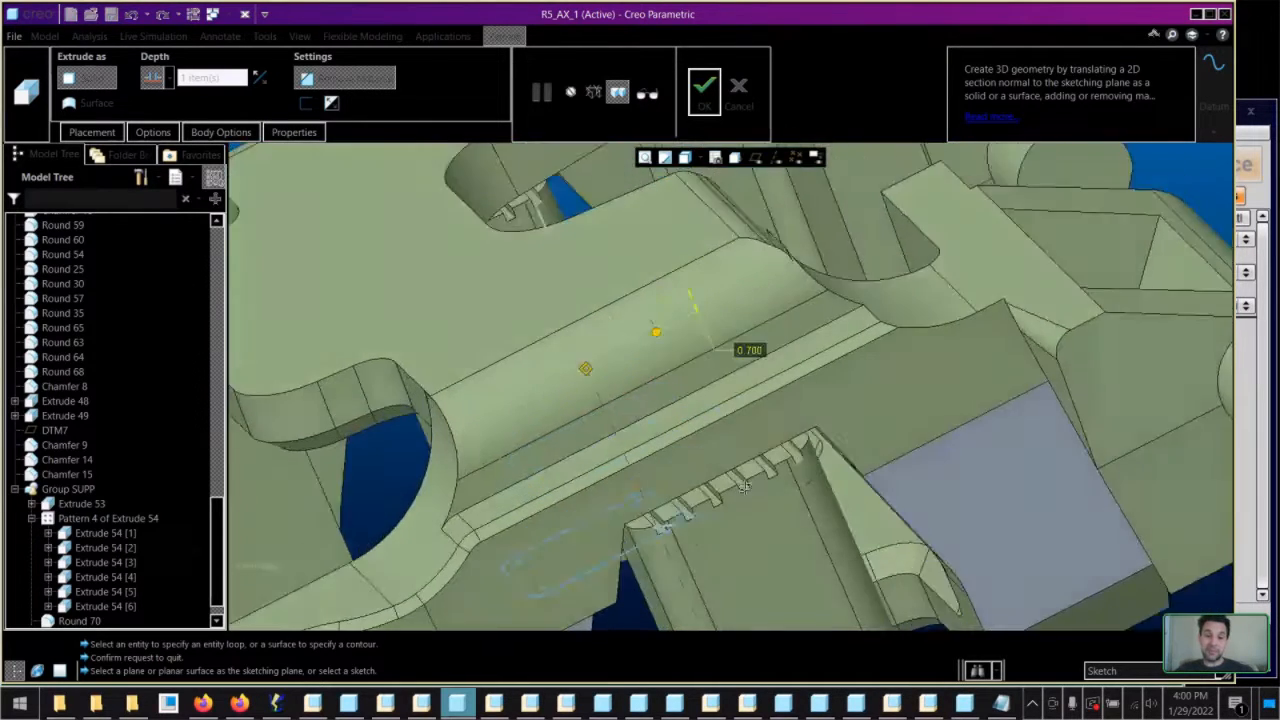
scroll(744, 487, down, 3)
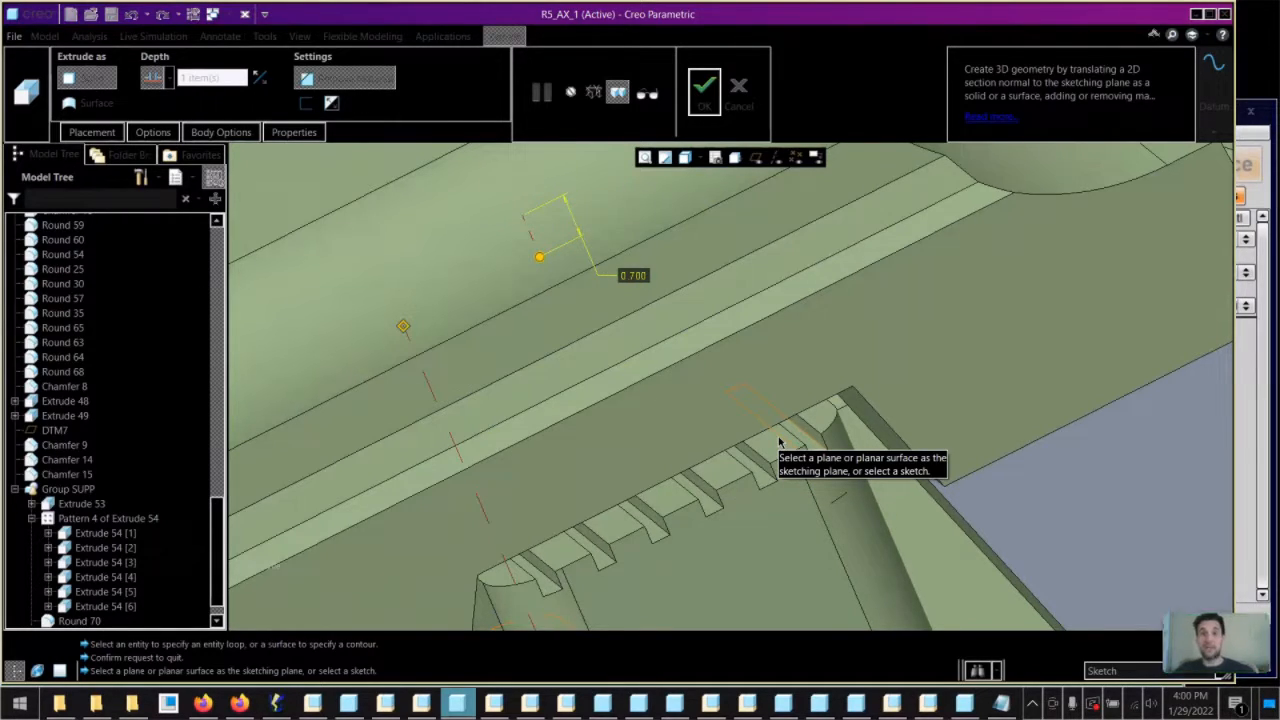
middle_drag(746, 449, 736, 387)
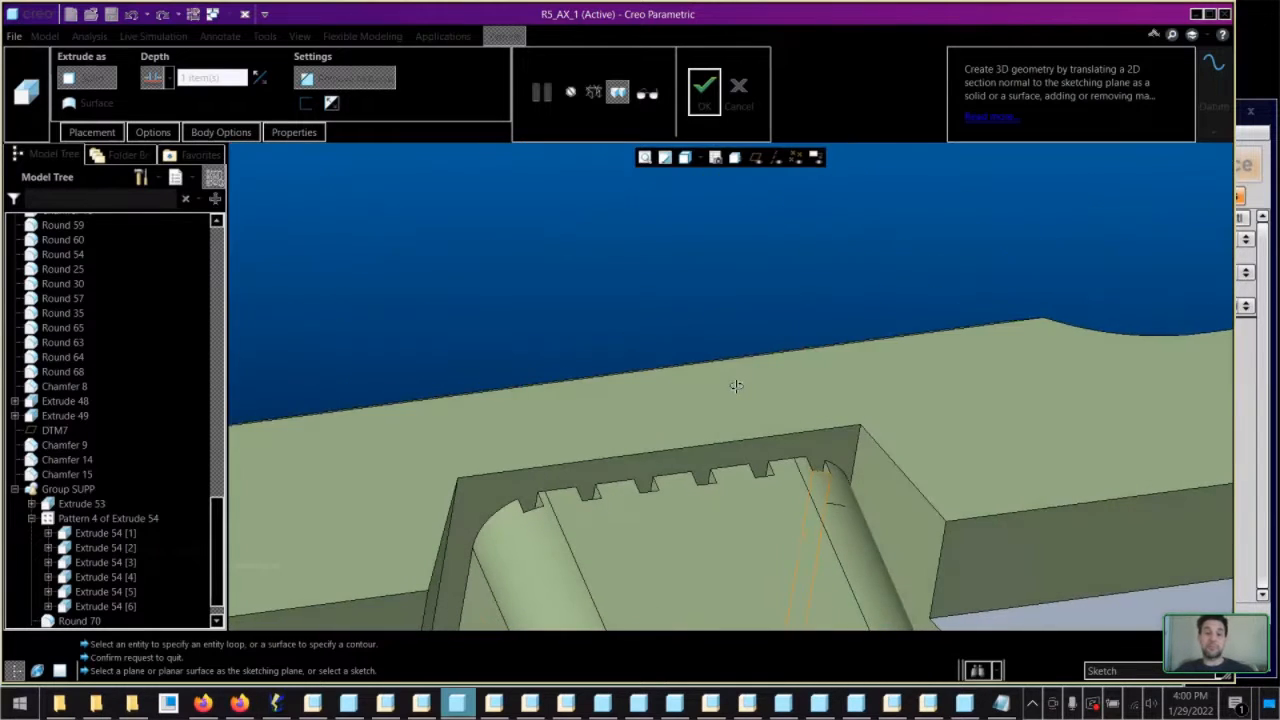
scroll(678, 368, up, 8)
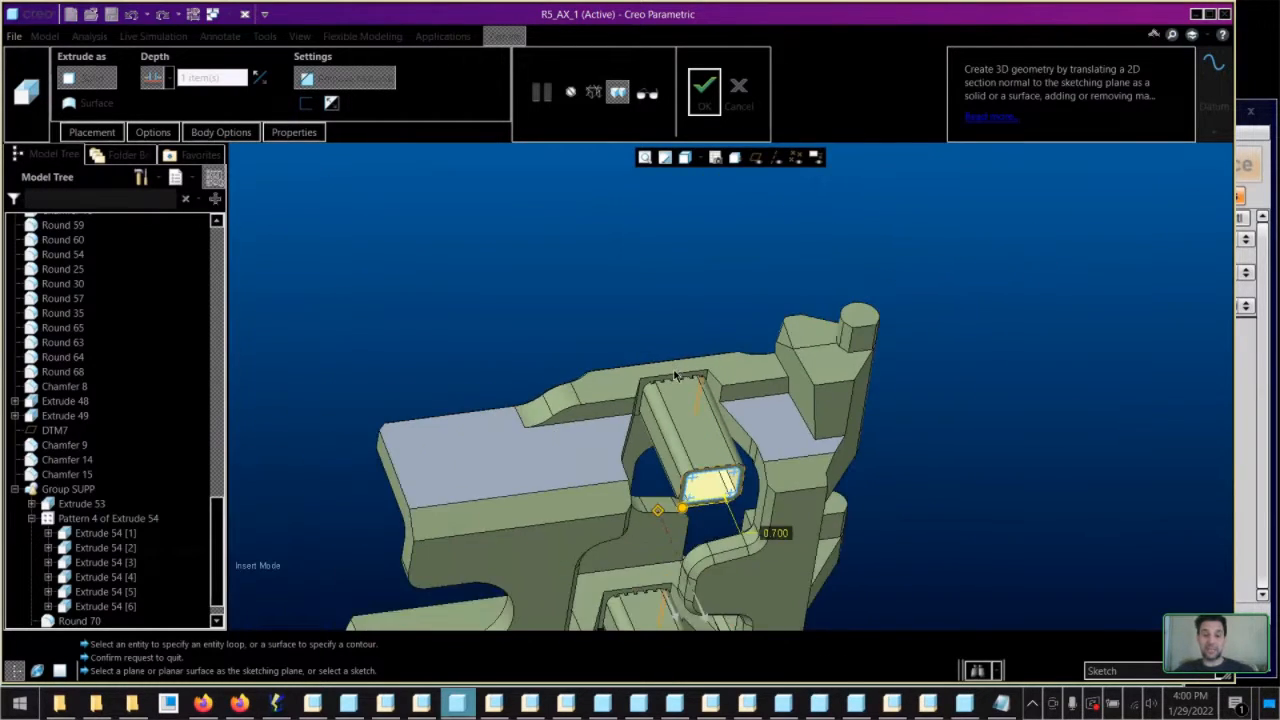
middle_drag(678, 372, 666, 340)
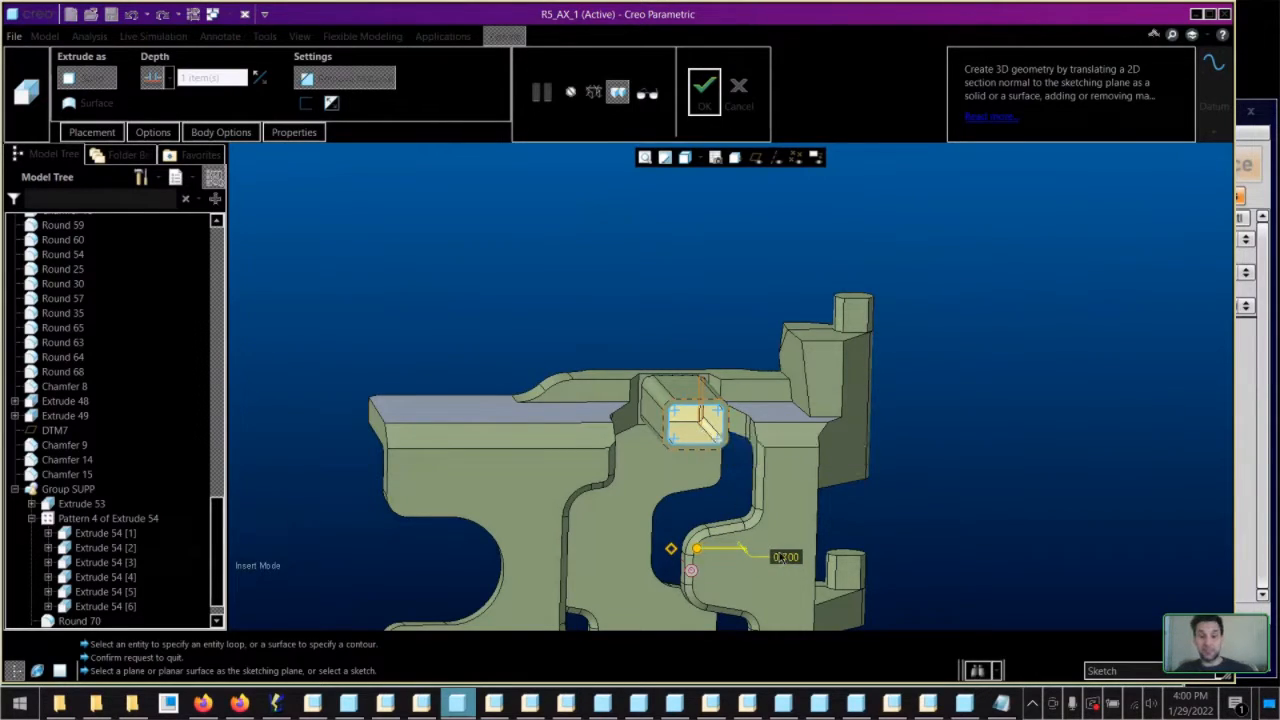
middle_drag(781, 557, 784, 567)
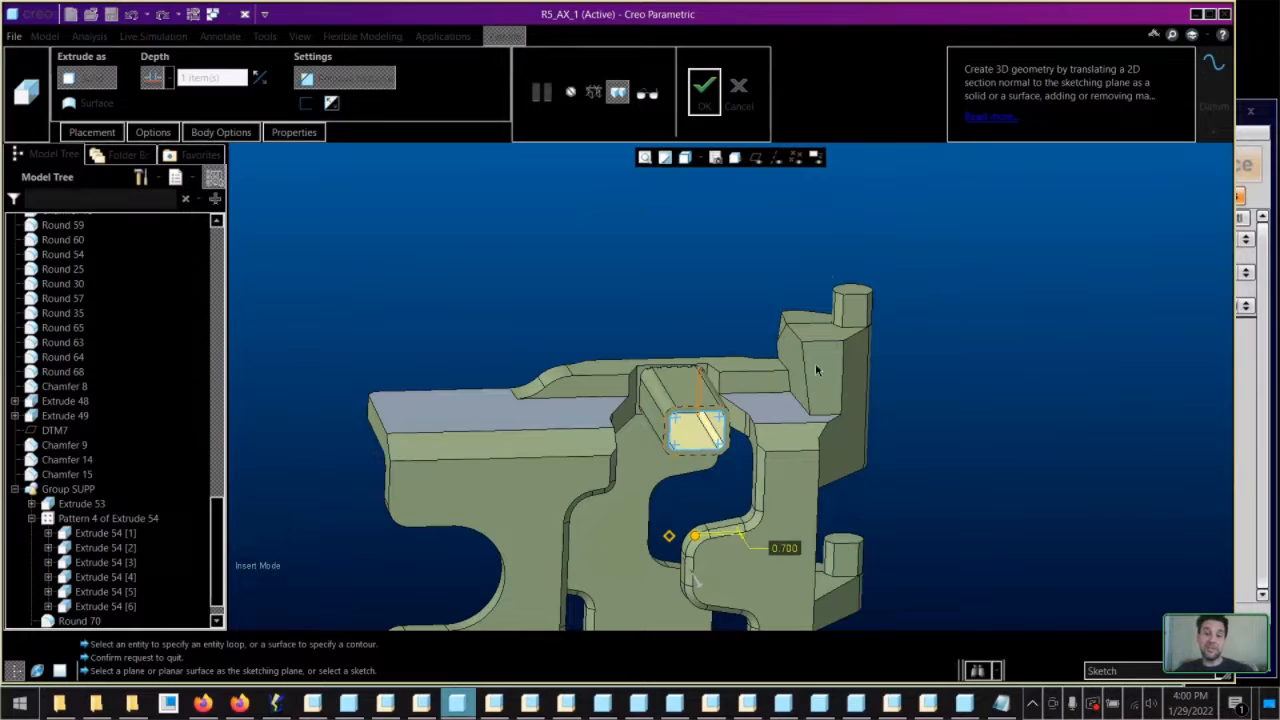
middle_drag(680, 379, 673, 360)
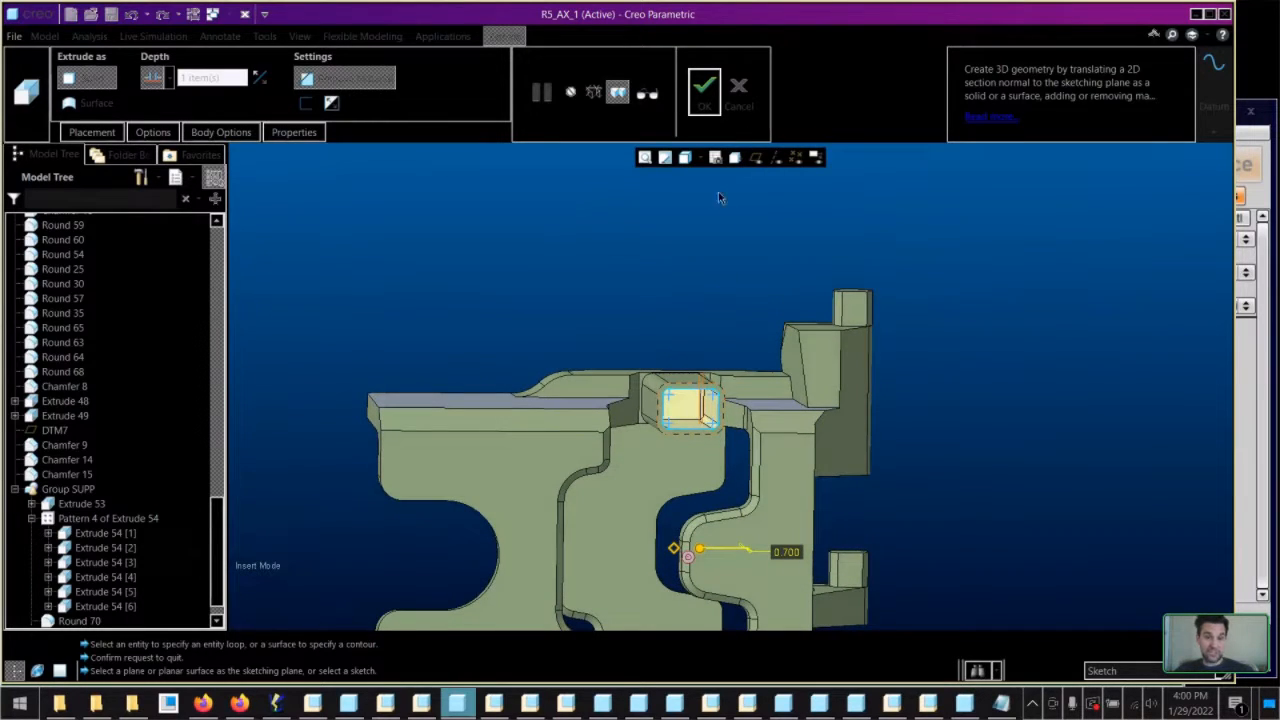
Accept the Extrude 55 definition and view the hollow column from its notched end to its open end
click(704, 90)
middle_drag(730, 323, 695, 320)
scroll(691, 314, up, 6)
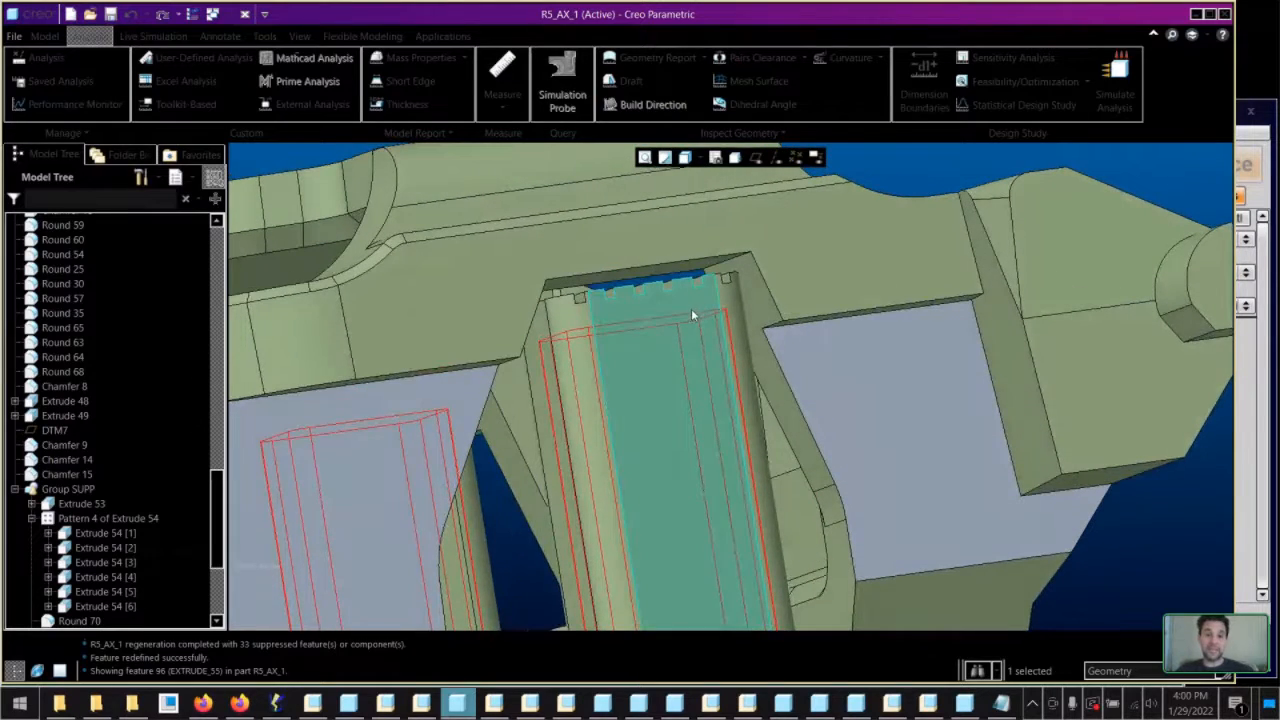
middle_drag(681, 303, 660, 209)
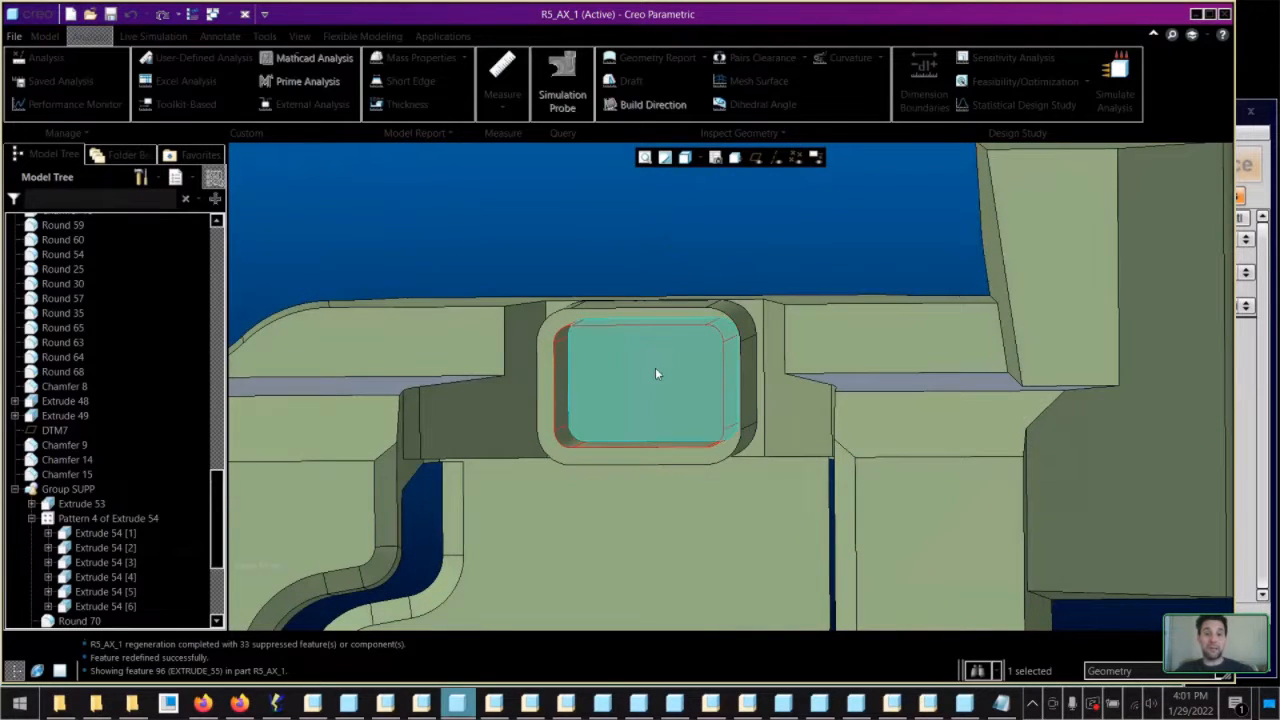
Move the model's insertion point to Chamfer 13, directly after Extrude 55, so that the chamfer is regenerated
scroll(80, 464, down, 5)
click(82, 461)
right_click(82, 461)
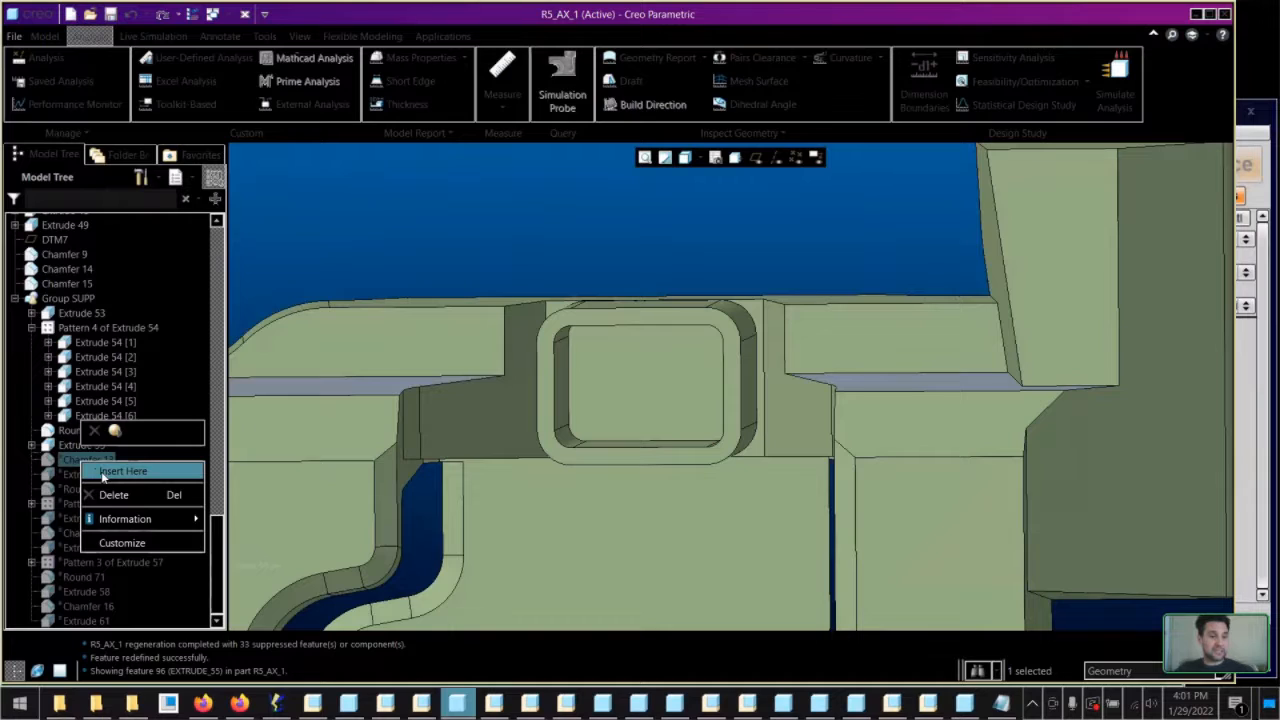
key(Escape)
Open the definition of the chamfer inside the hollow column, examine its 1.200 D x D set, and accept it
middle_drag(616, 341, 700, 271)
click(692, 249)
right_click(750, 178)
click(766, 150)
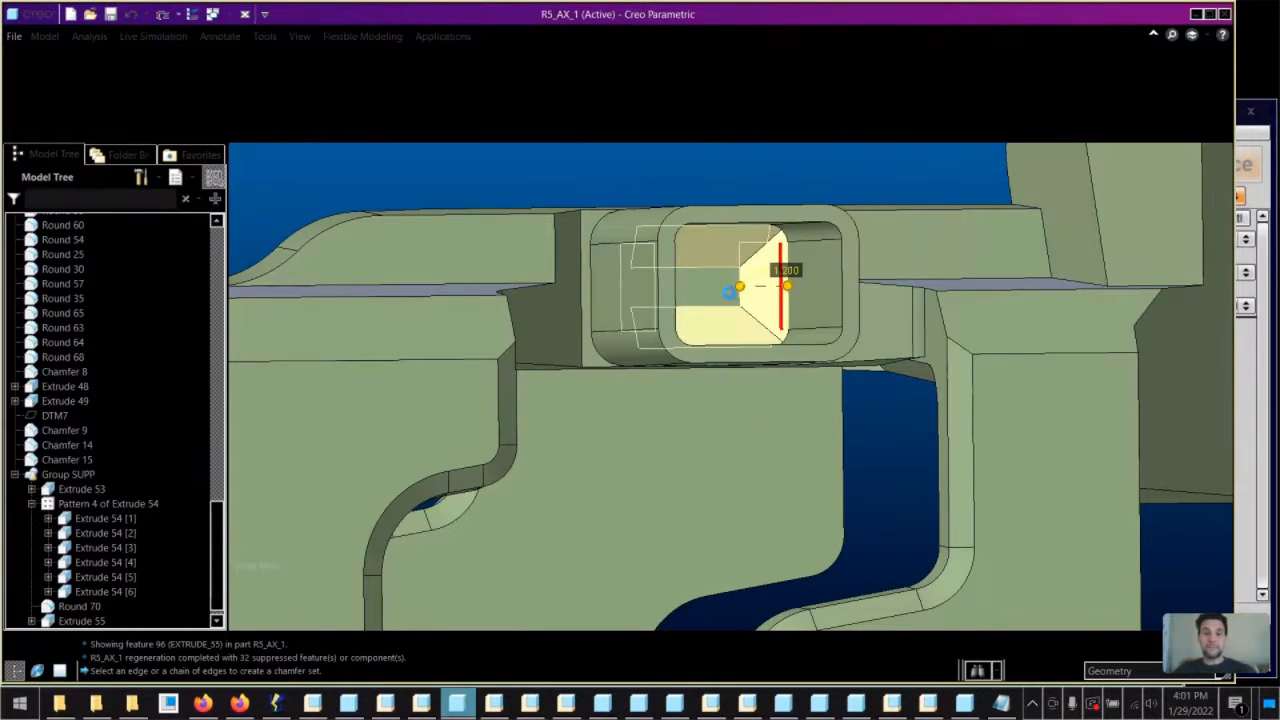
mouse_move(729, 291)
middle_down()
mouse_move(742, 268)
mouse_move(713, 256)
middle_up()
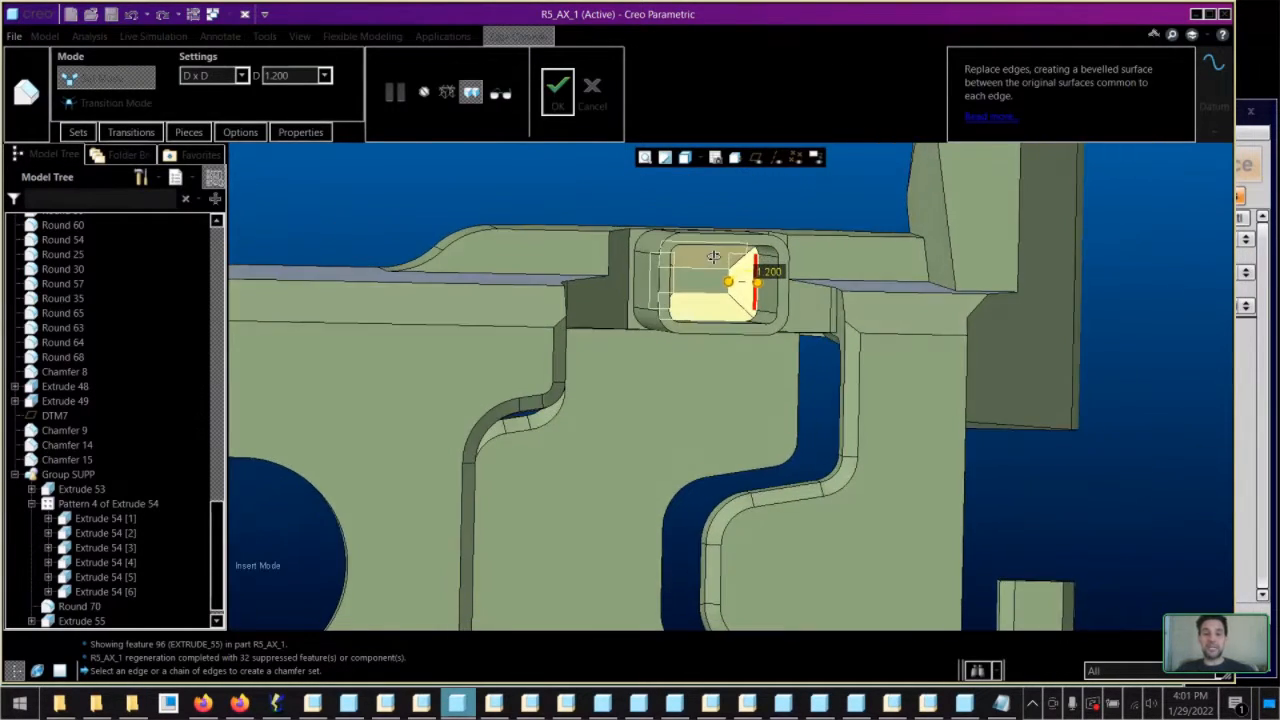
scroll(713, 256, up, 5)
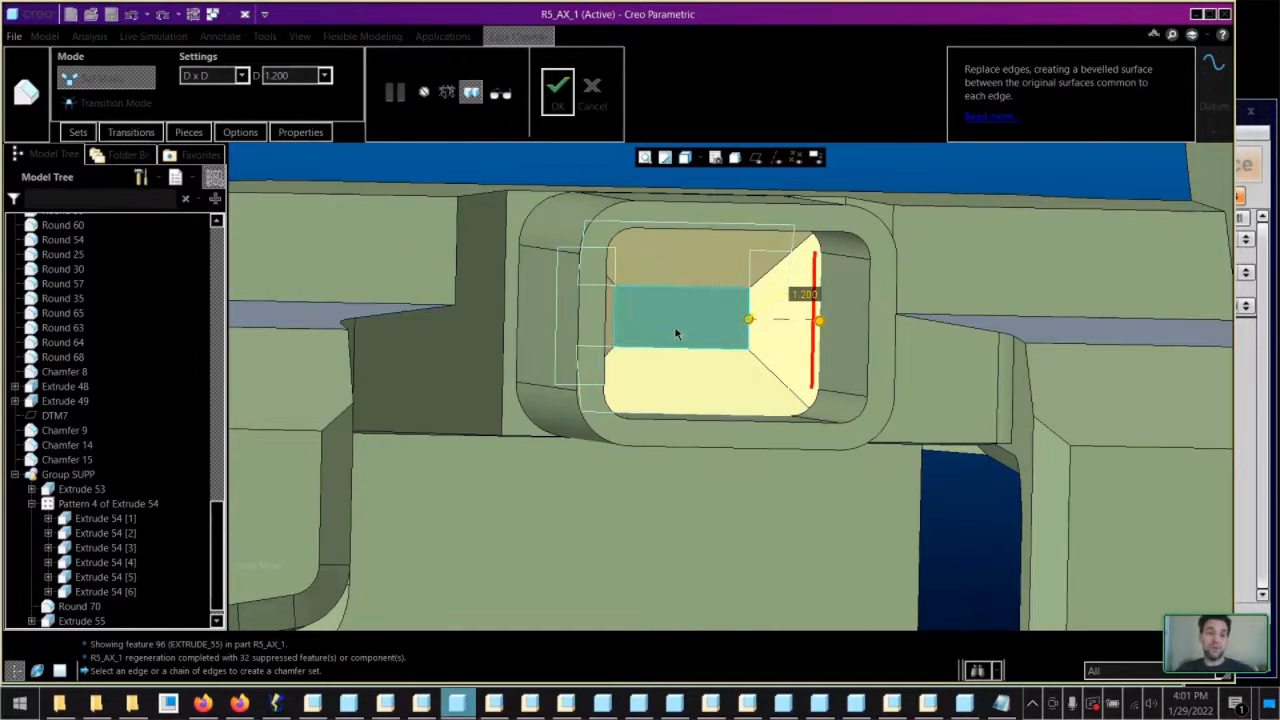
click(560, 88)
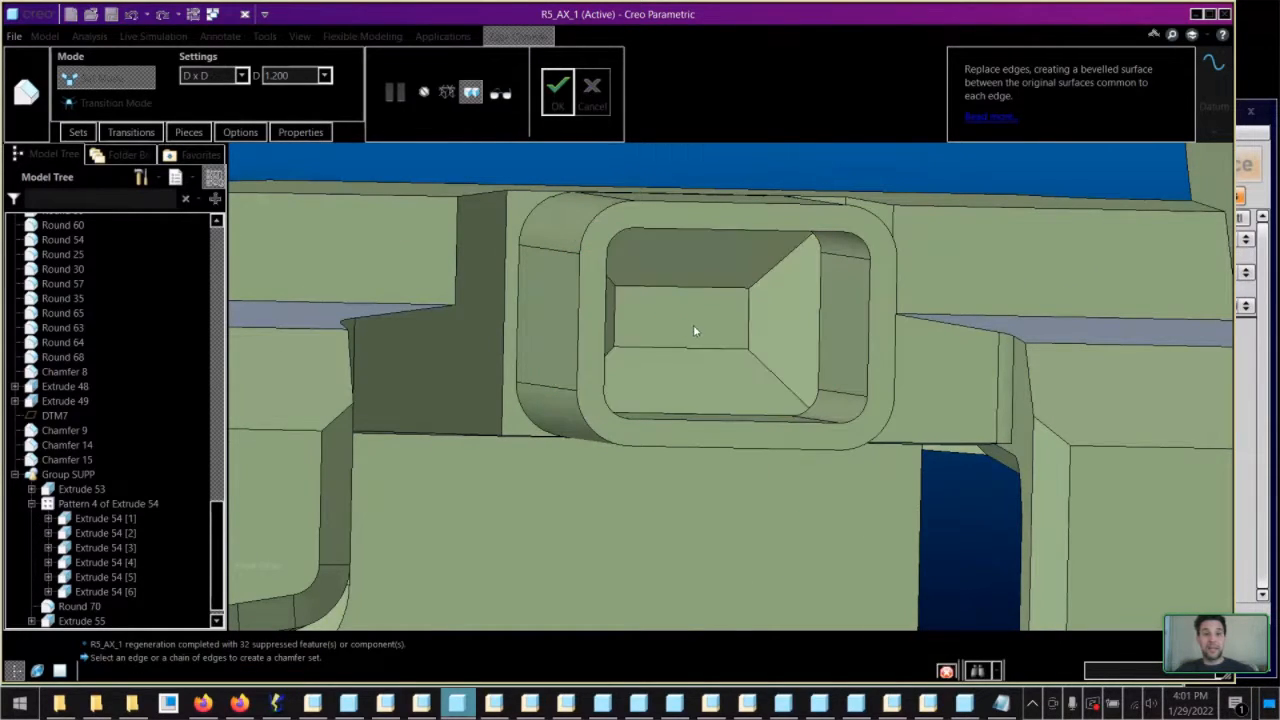
Measure the distance between the two long edges of the flat area left by the chamfer inside the hollow column
click(502, 80)
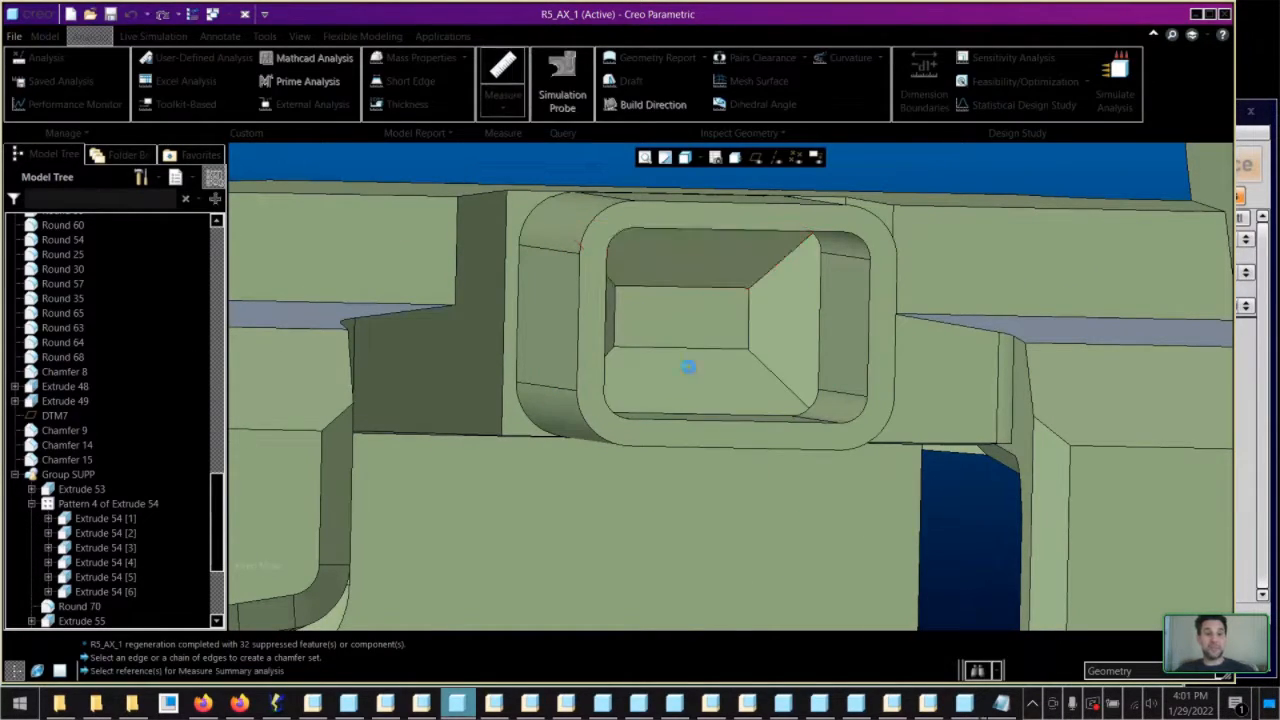
click(692, 286)
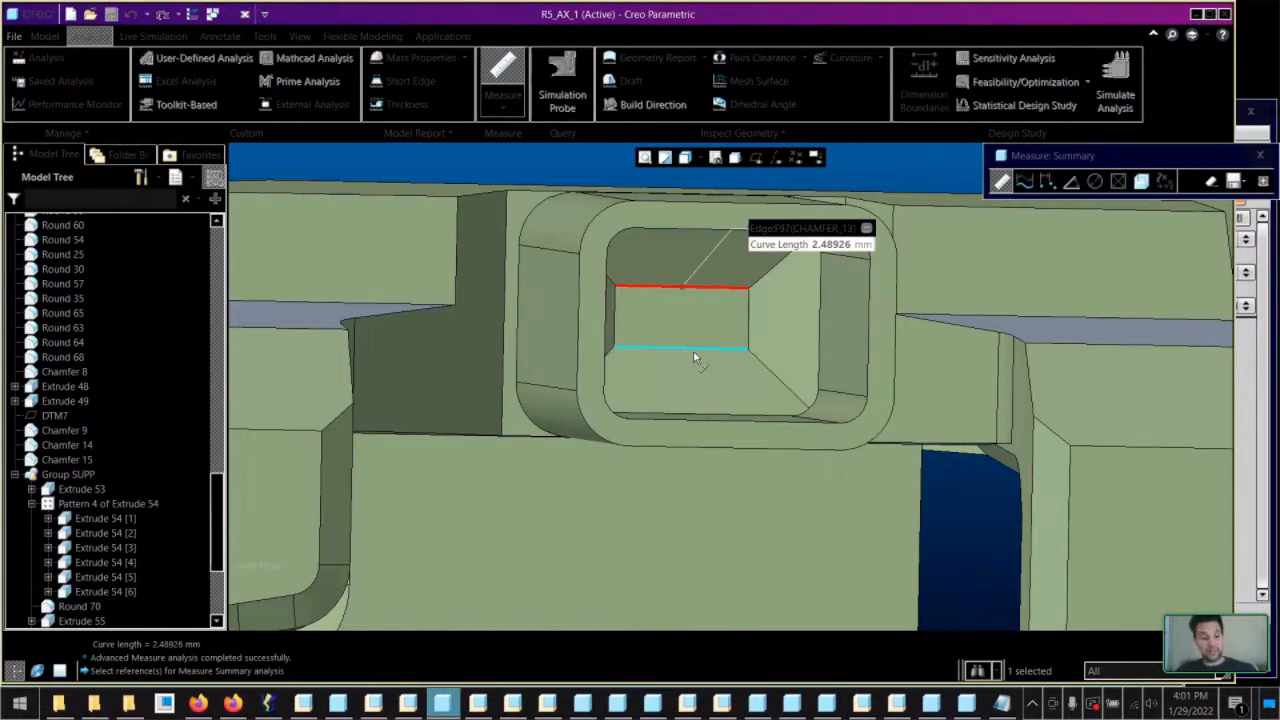
ctrl+click(695, 356)
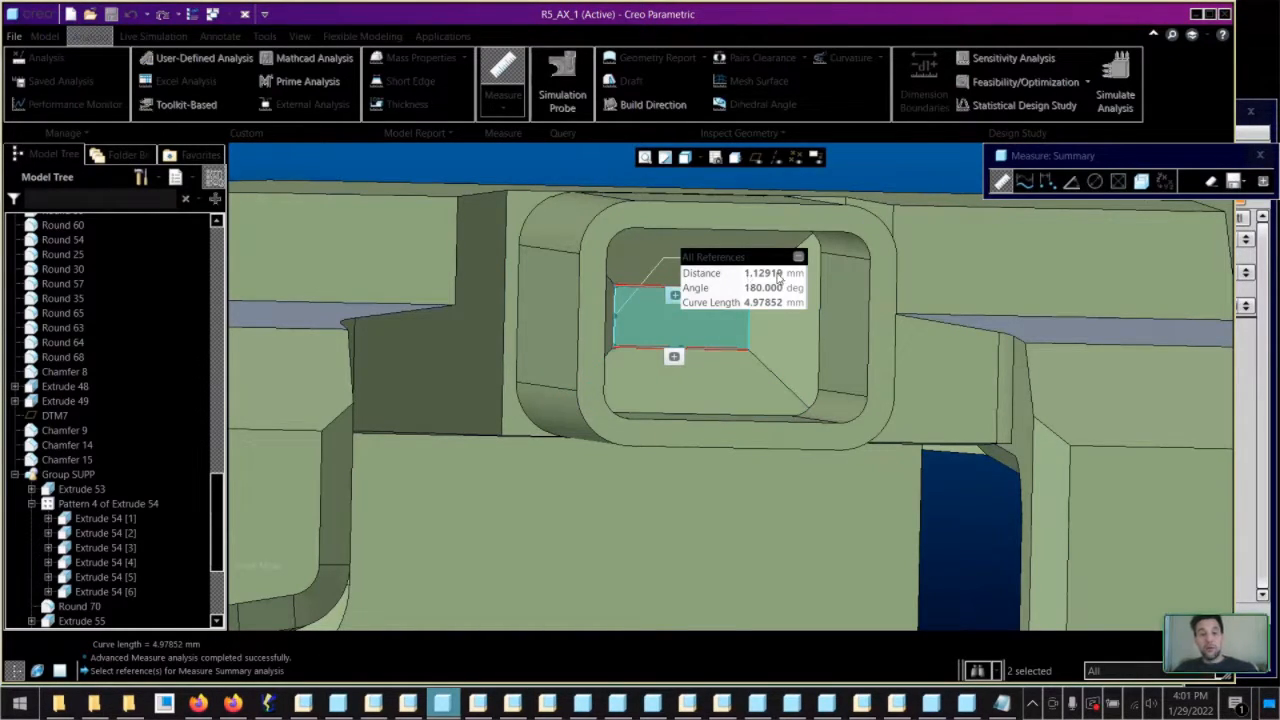
Close the measurement and view the hollow column from its open end to its notched contact with the part
scroll(777, 278, up, 4)
middle_click(639, 236)
middle_drag(671, 328, 670, 414)
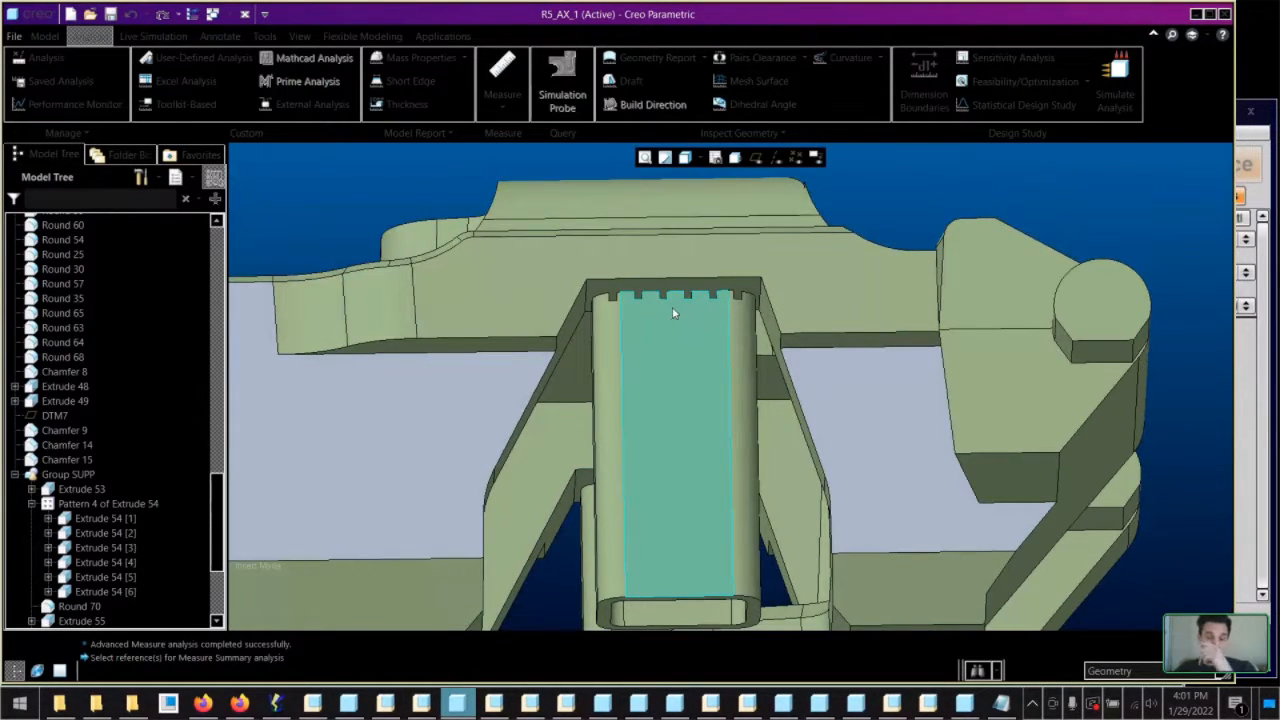
middle_drag(704, 311, 740, 352)
click(688, 372)
click(722, 231)
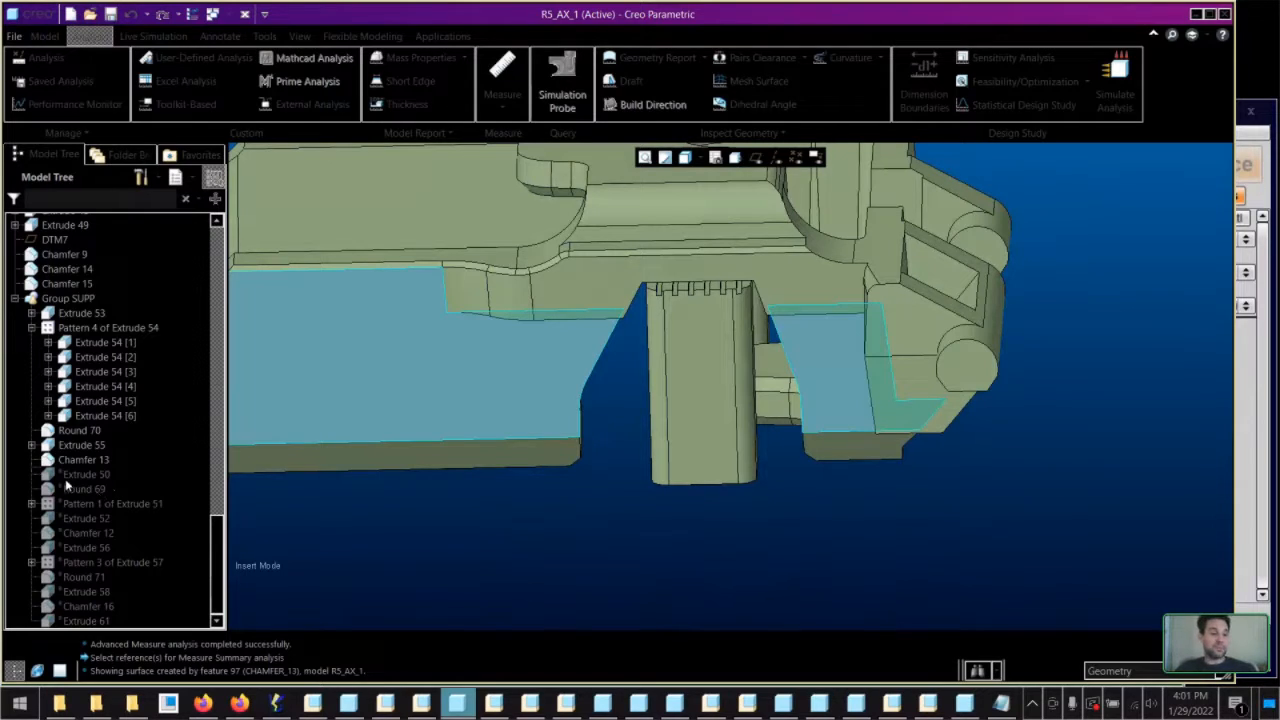
Restore the default view and examine the overhanging face above the notched end of the outer column
key(ctrl+d)
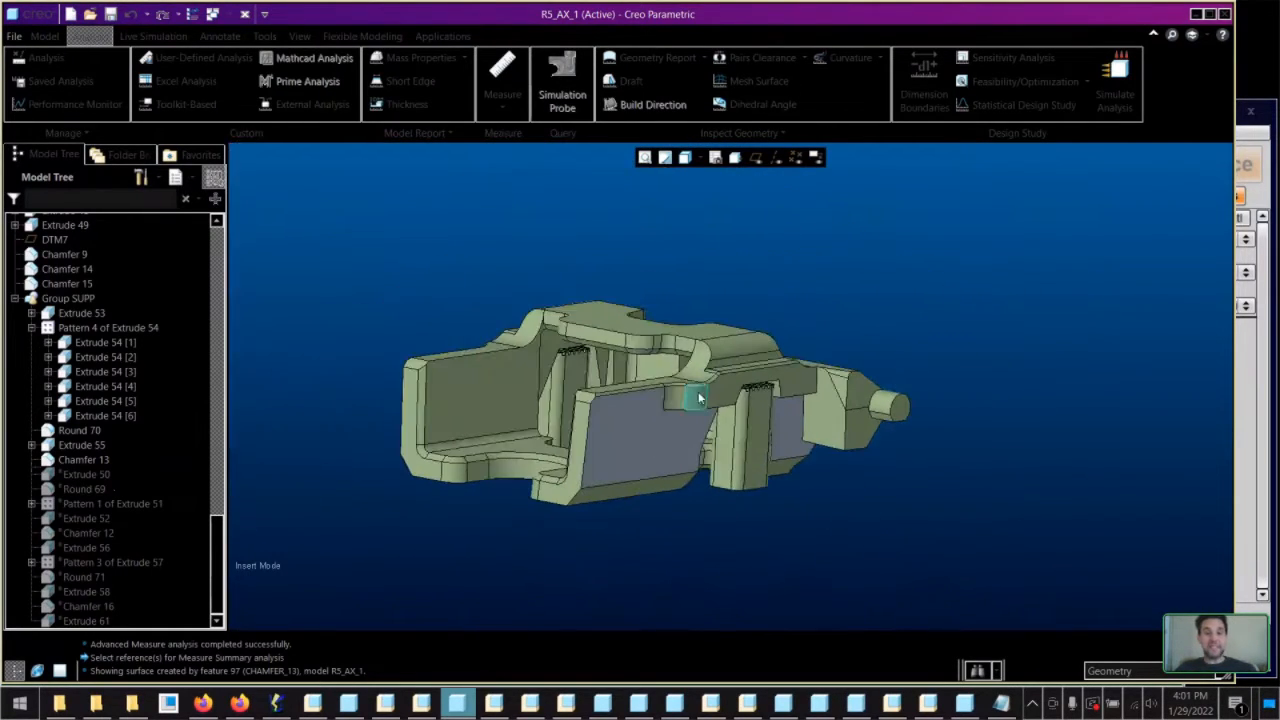
middle_drag(618, 401, 622, 410)
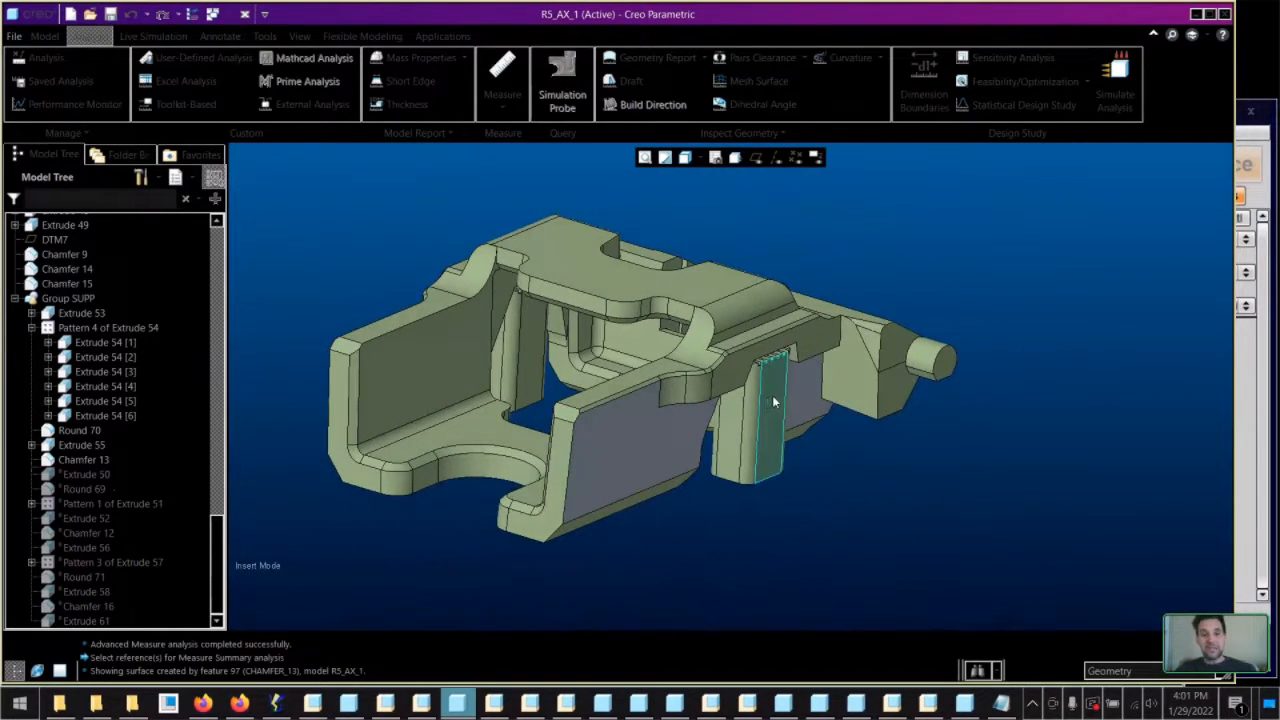
click(772, 395)
middle_drag(772, 395, 785, 368)
scroll(785, 368, up, 5)
click(786, 364)
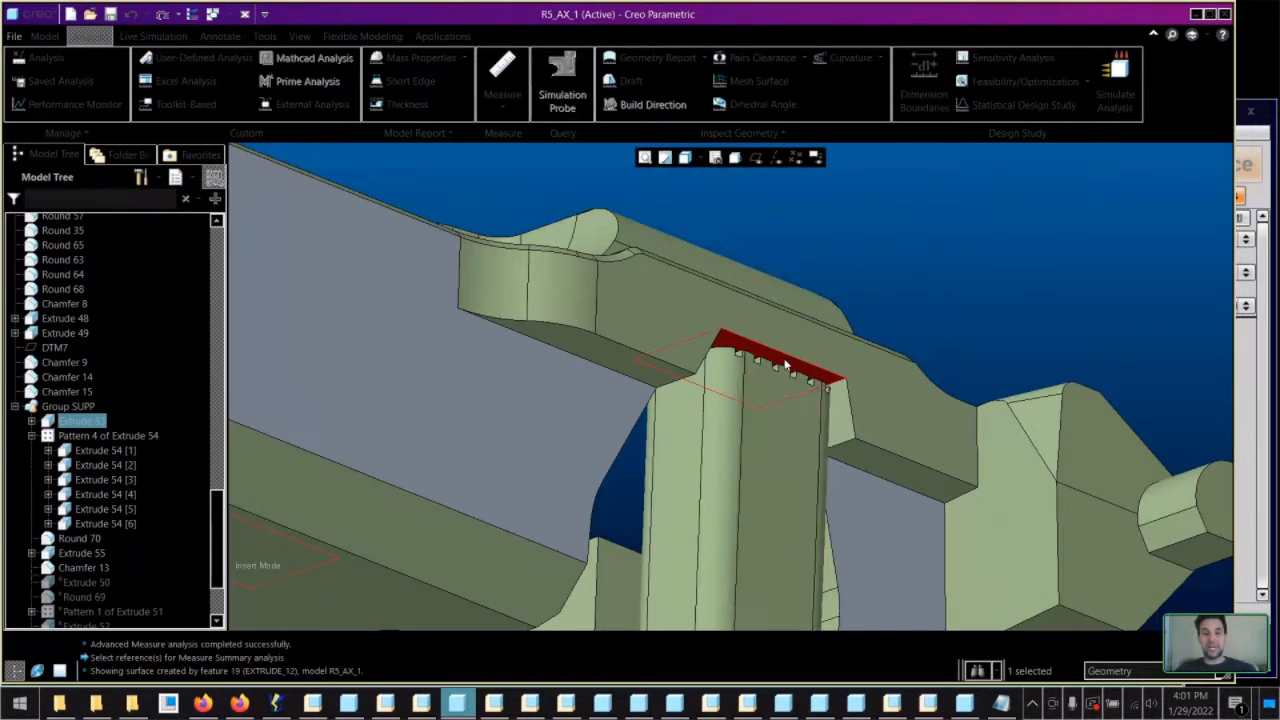
scroll(786, 366, down, 5)
middle_drag(786, 370, 796, 420)
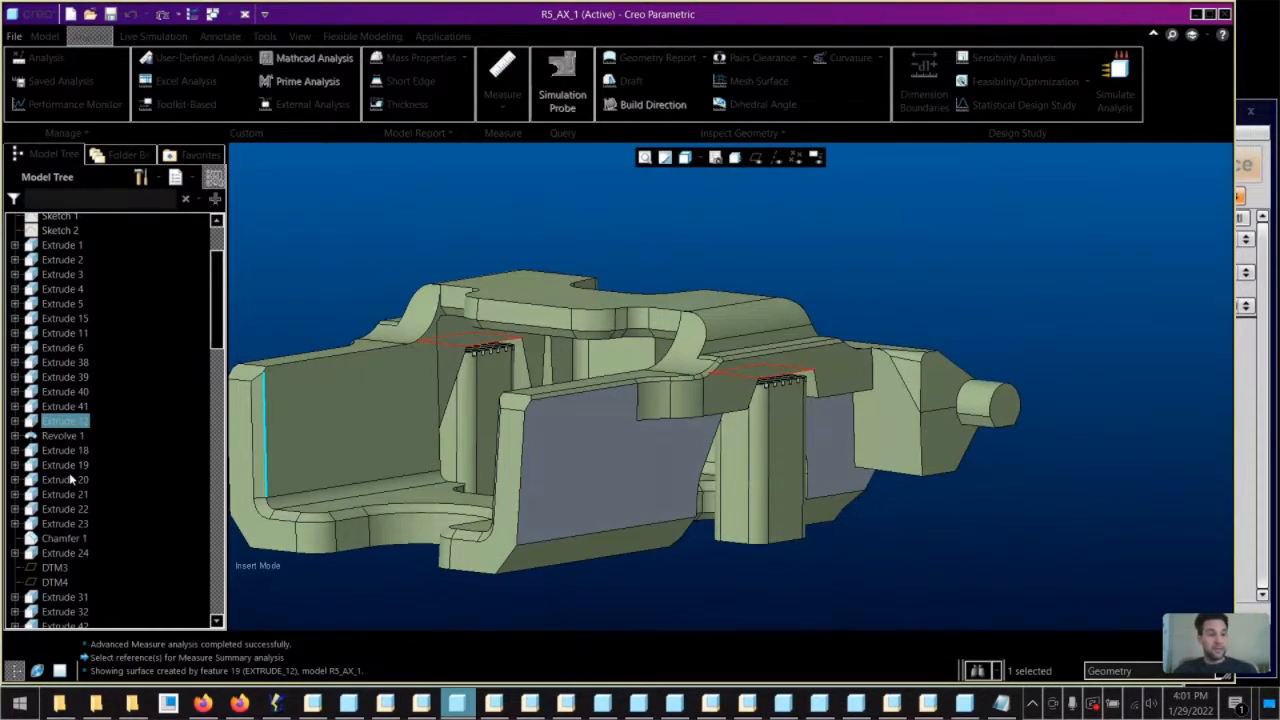
Move the model's insertion point directly after Extrude 50 so that the large central support is regenerated, and select one of its faces
scroll(70, 480, down, 10)
scroll(90, 565, down, 5)
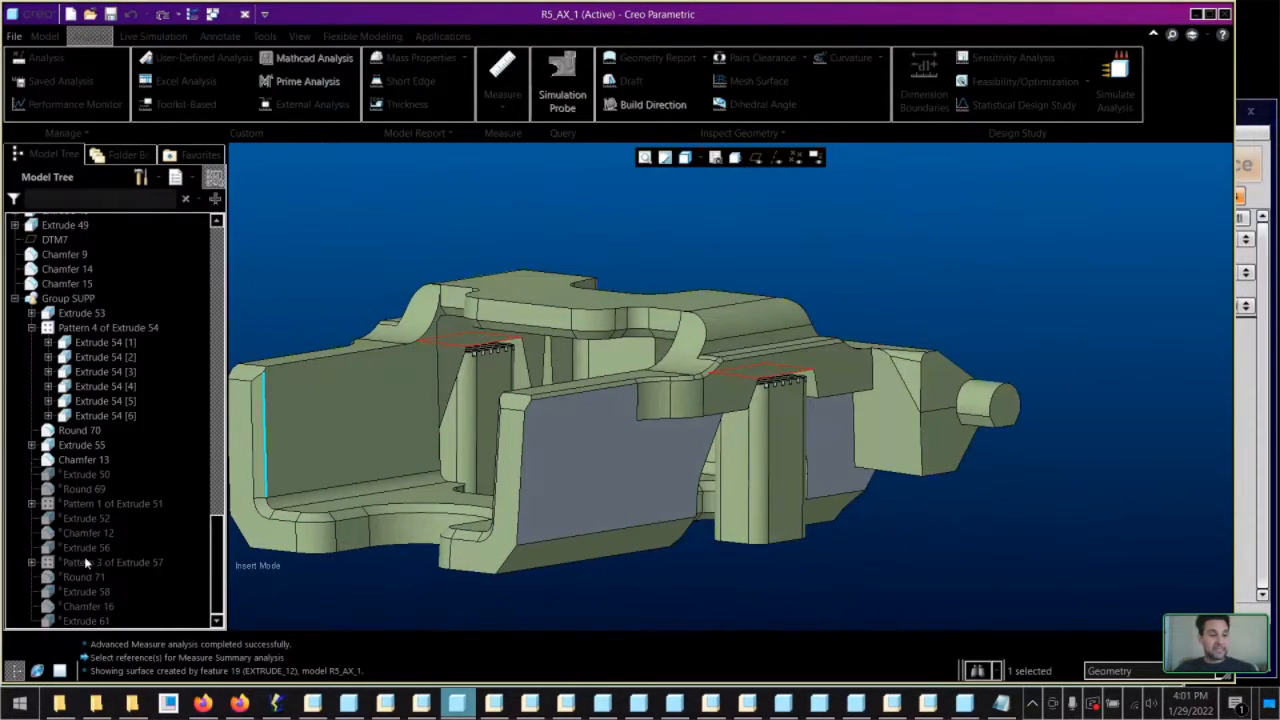
right_click(84, 477)
click(110, 480)
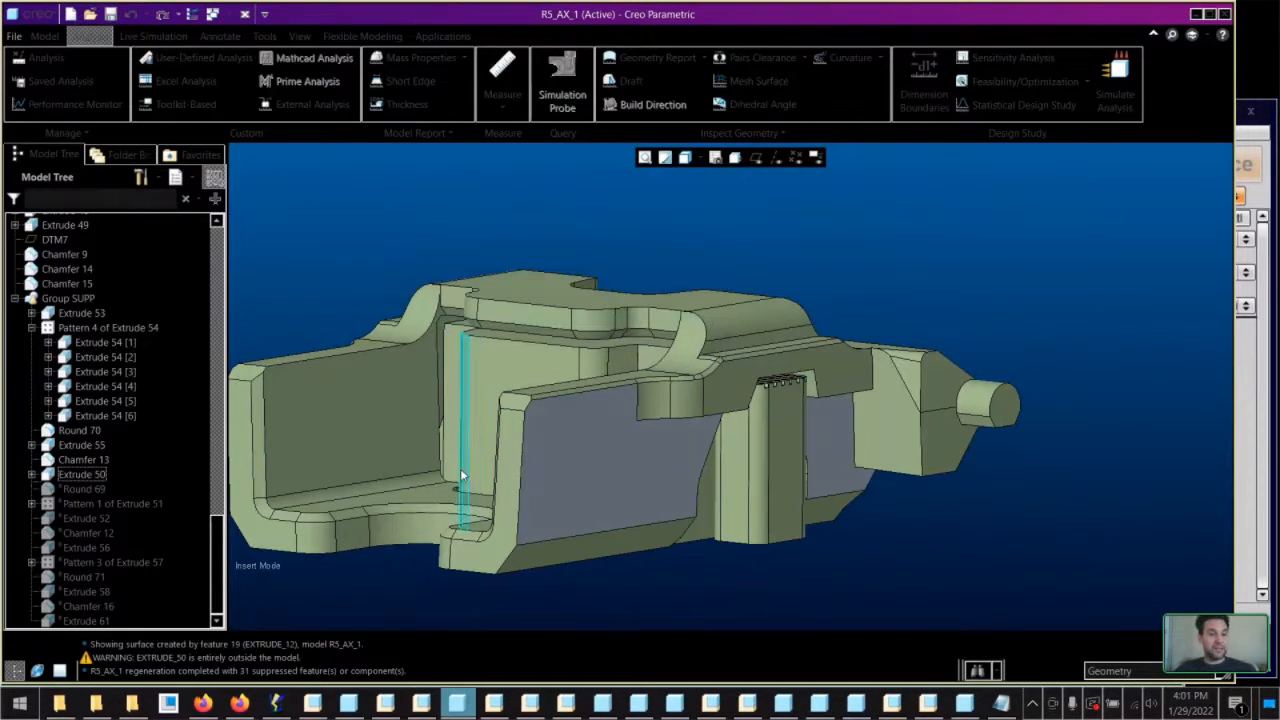
click(501, 382)
middle_drag(501, 382, 557, 362)
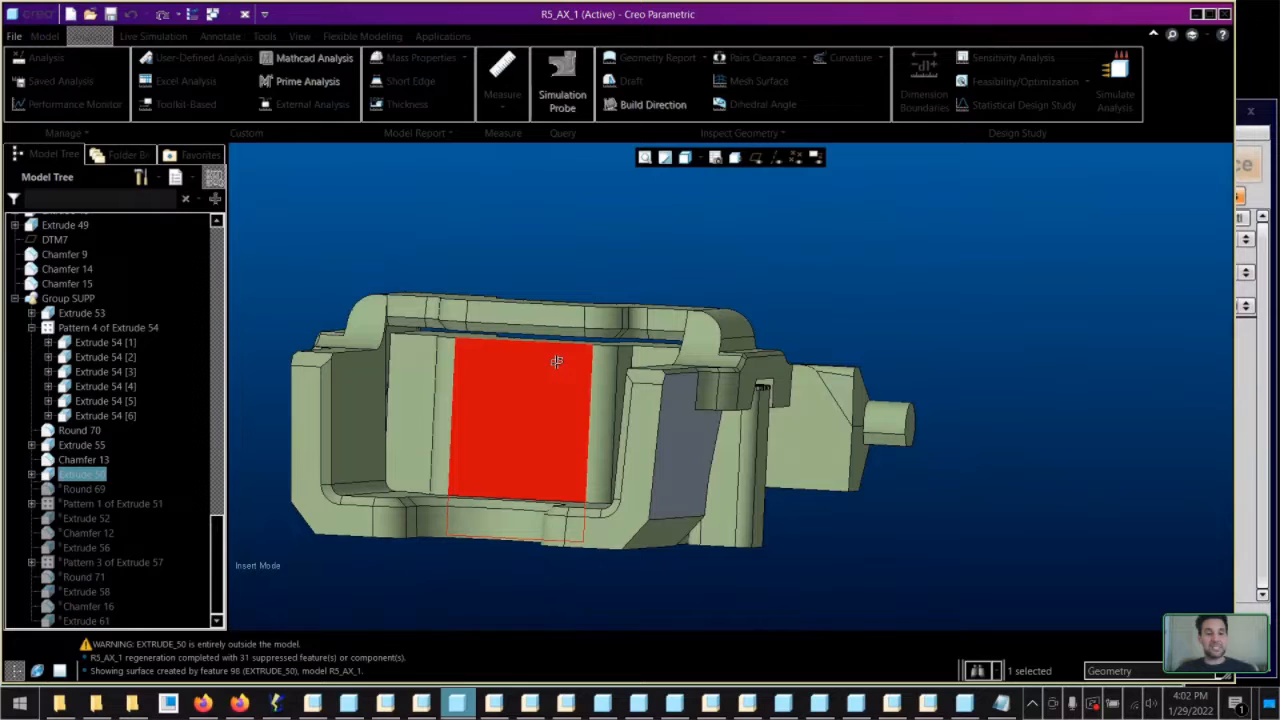
Open the definition of Extrude 50 and its section sketch for editing
right_click(568, 197)
click(583, 169)
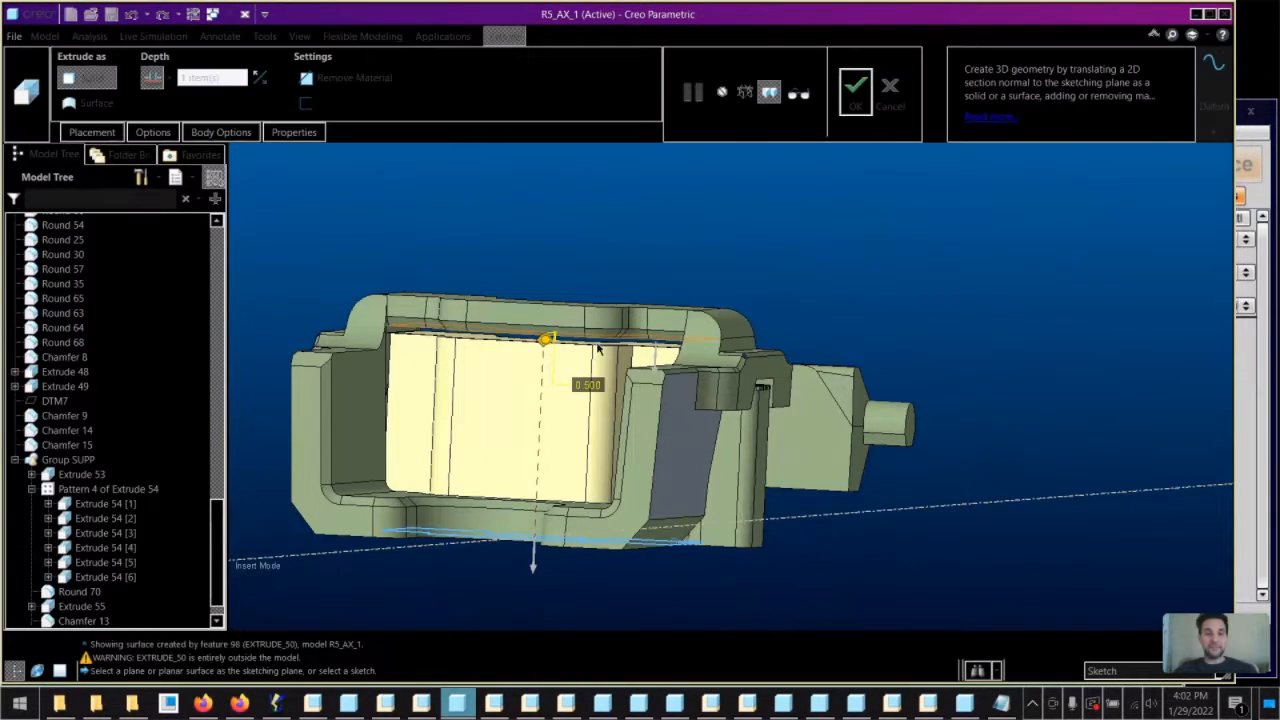
right_click(598, 250)
click(614, 216)
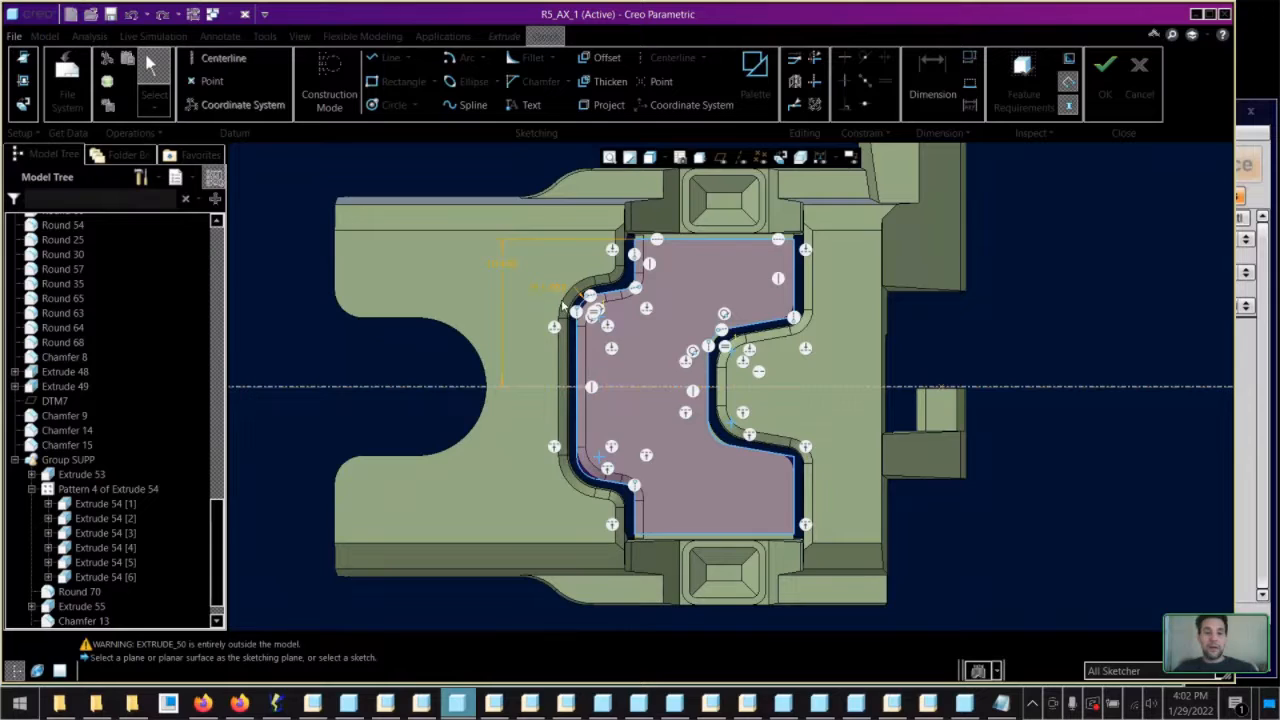
Examine how the Extrude 50 section outline follows the surrounding walls and where it ends beside the hollow column
scroll(561, 299, up, 5)
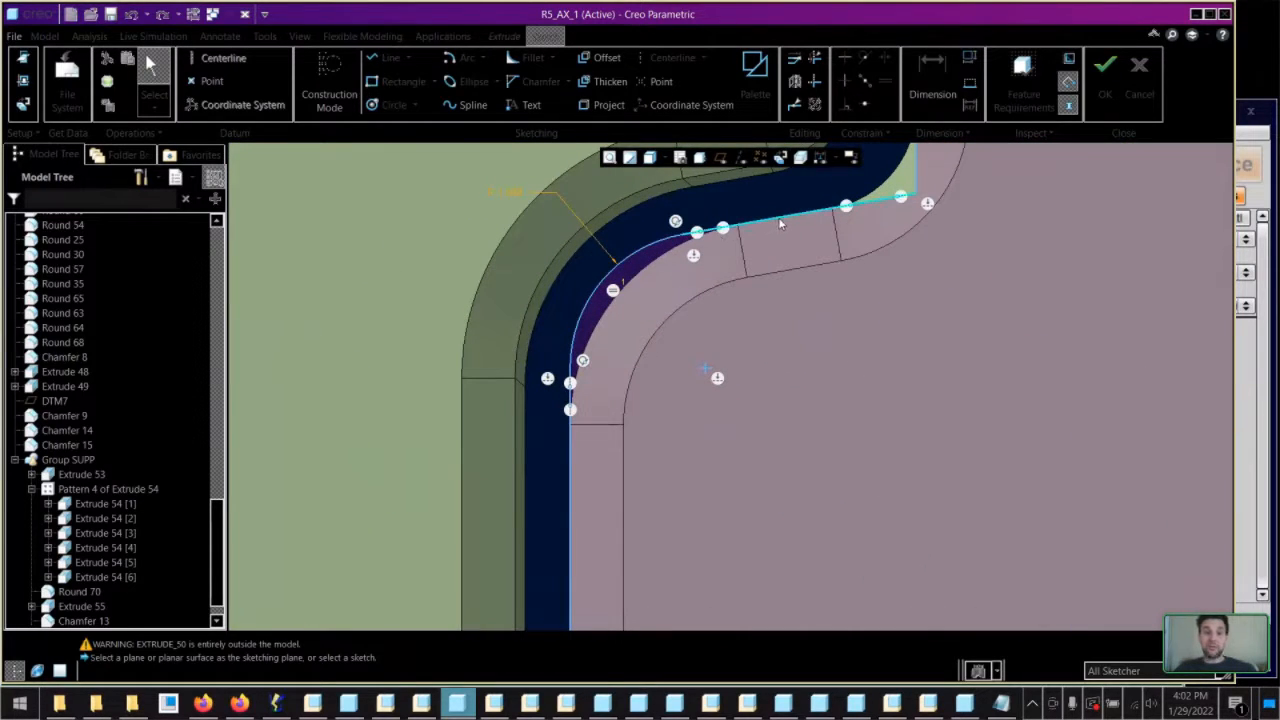
middle_drag(775, 250, 773, 228)
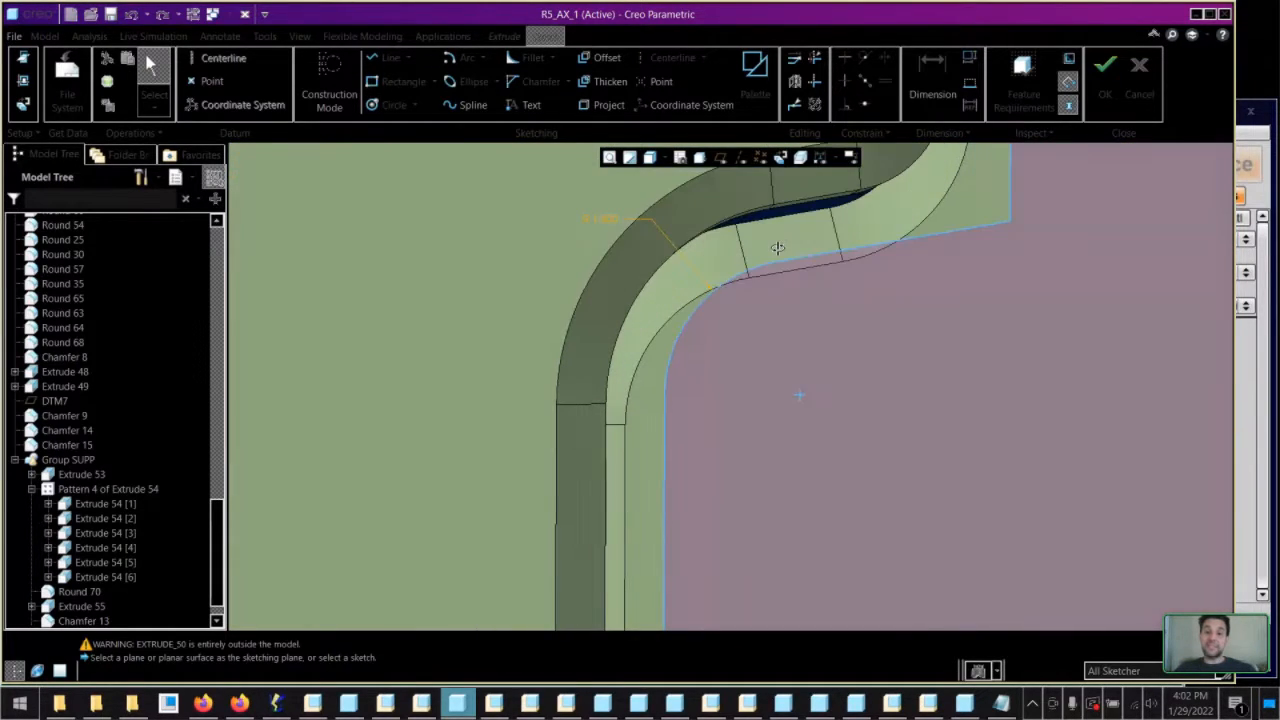
mouse_move(840, 262)
middle_down()
mouse_move(903, 152)
mouse_move(866, 192)
middle_up()
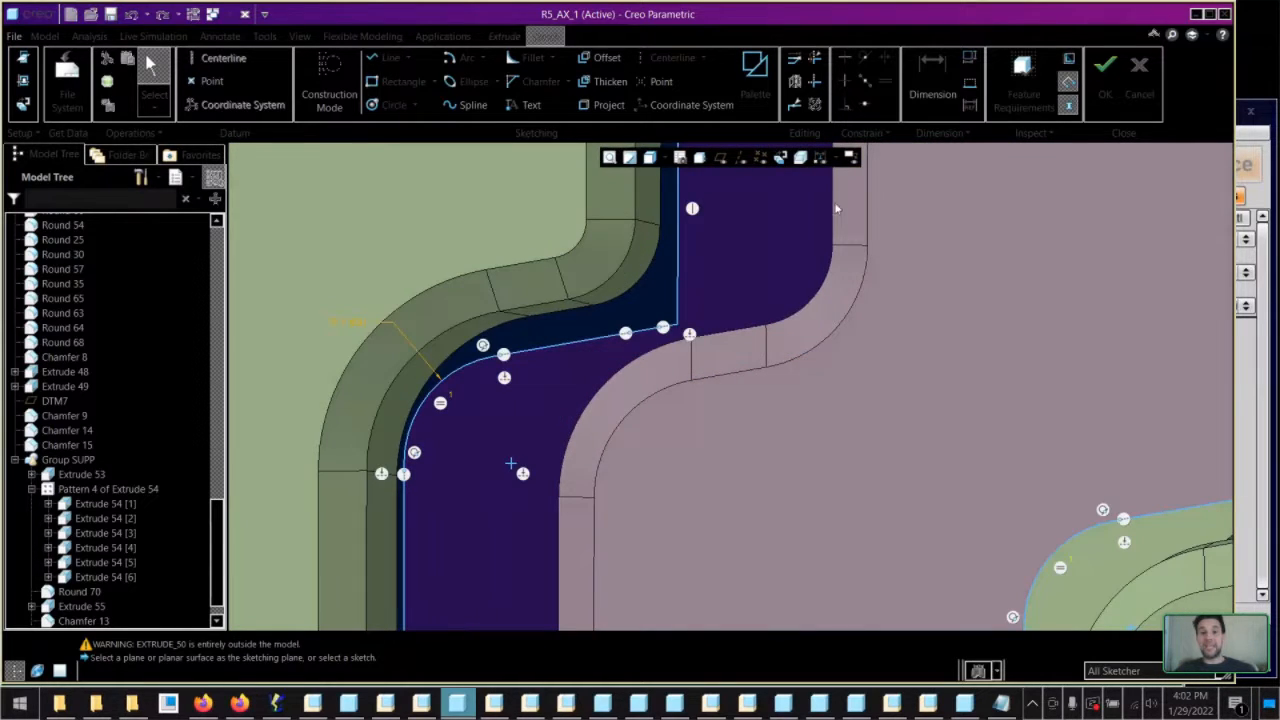
scroll(747, 396, up, 6)
scroll(819, 296, down, 2)
mouse_move(819, 298)
middle_down()
mouse_move(825, 274)
mouse_move(831, 294)
middle_up()
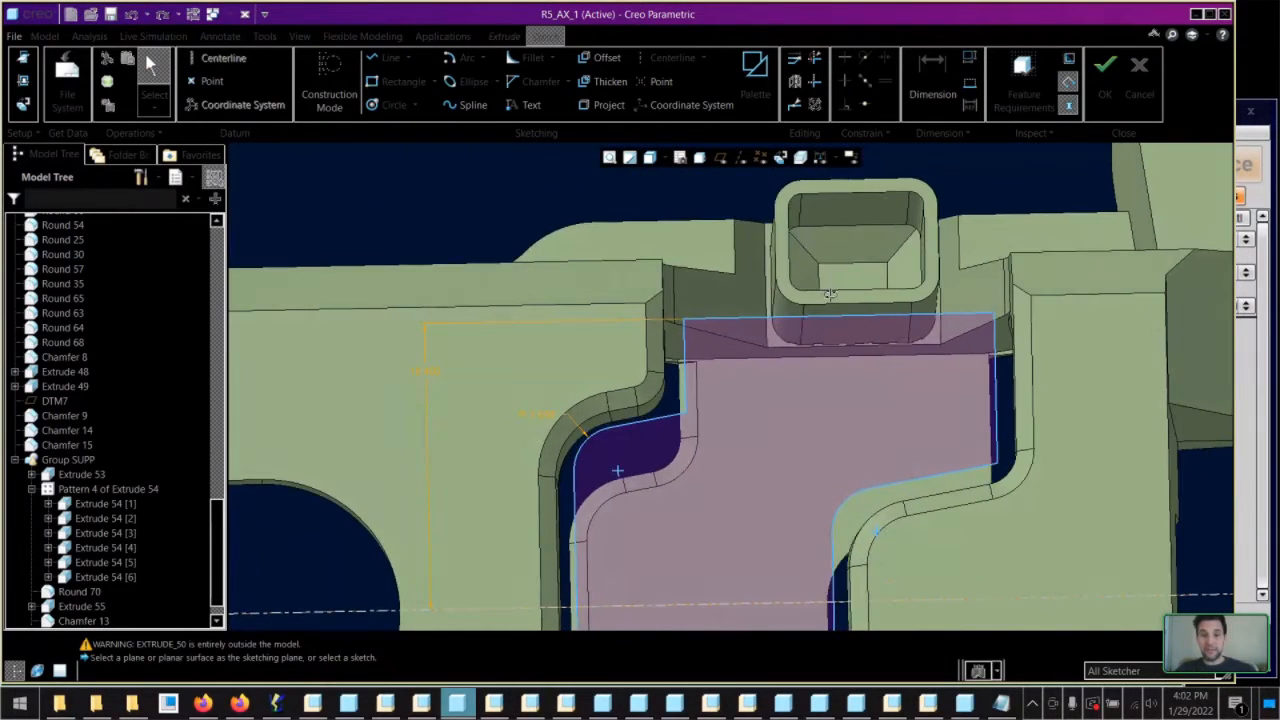
click(779, 157)
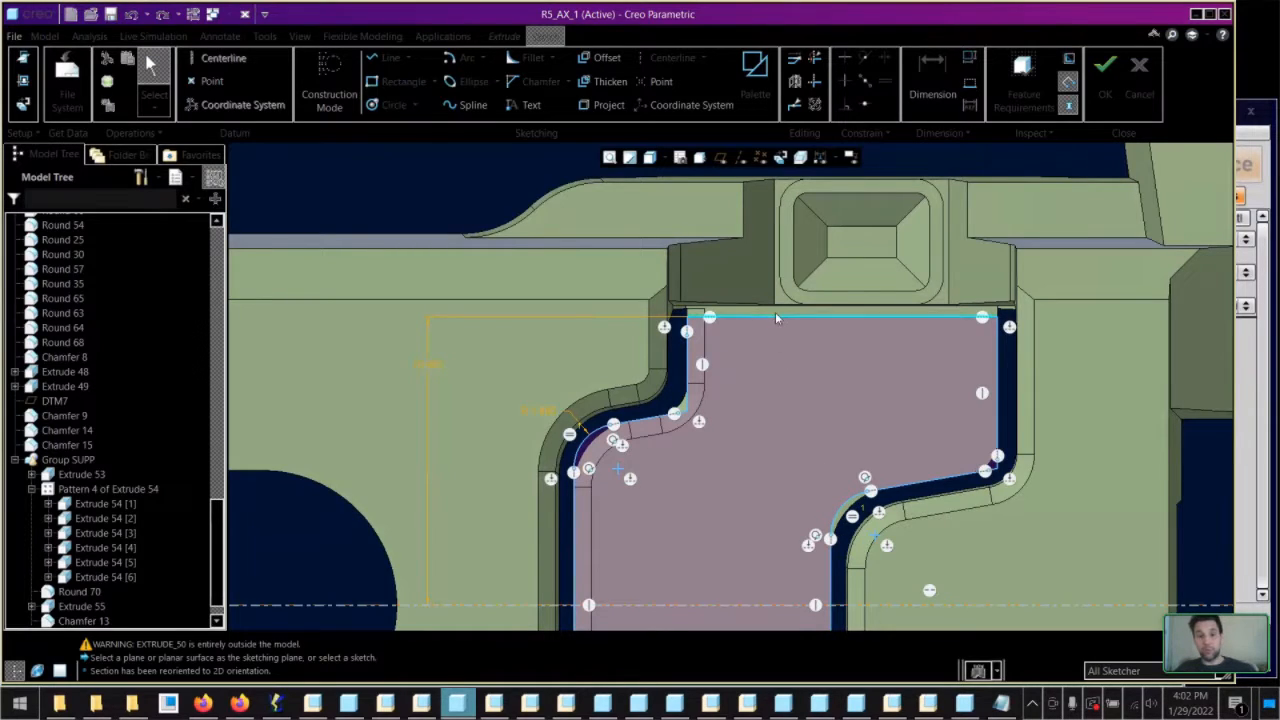
scroll(740, 309, down, 5)
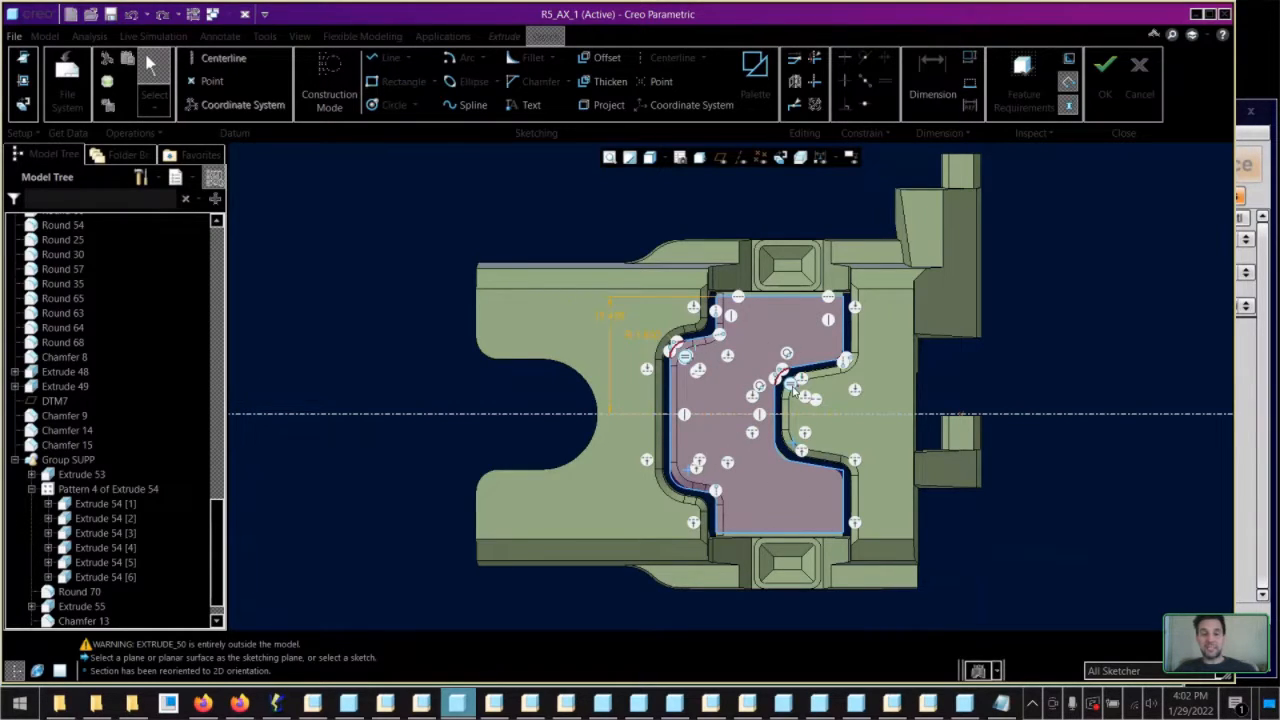
Remove the equal-radius constraint linking the two corner arcs of the section, and set the inner recess arc's radius to 2.4 mm
scroll(794, 388, up, 5)
click(784, 467)
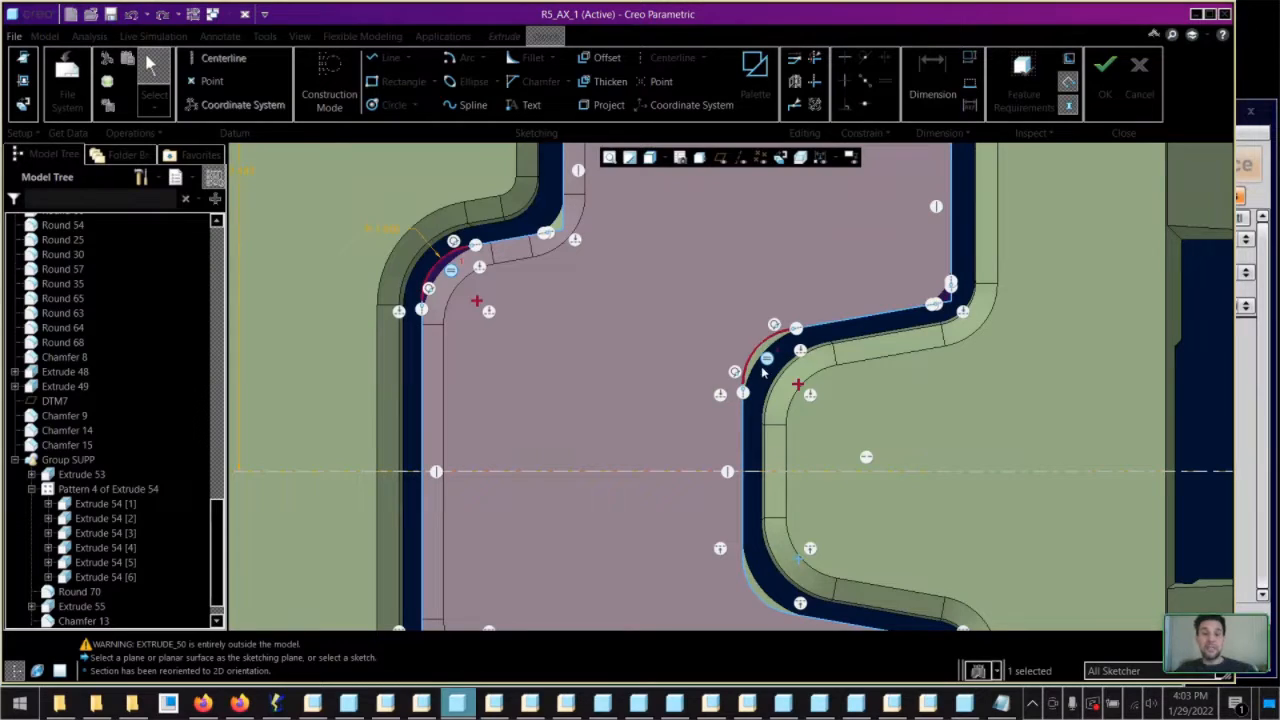
key(Delete)
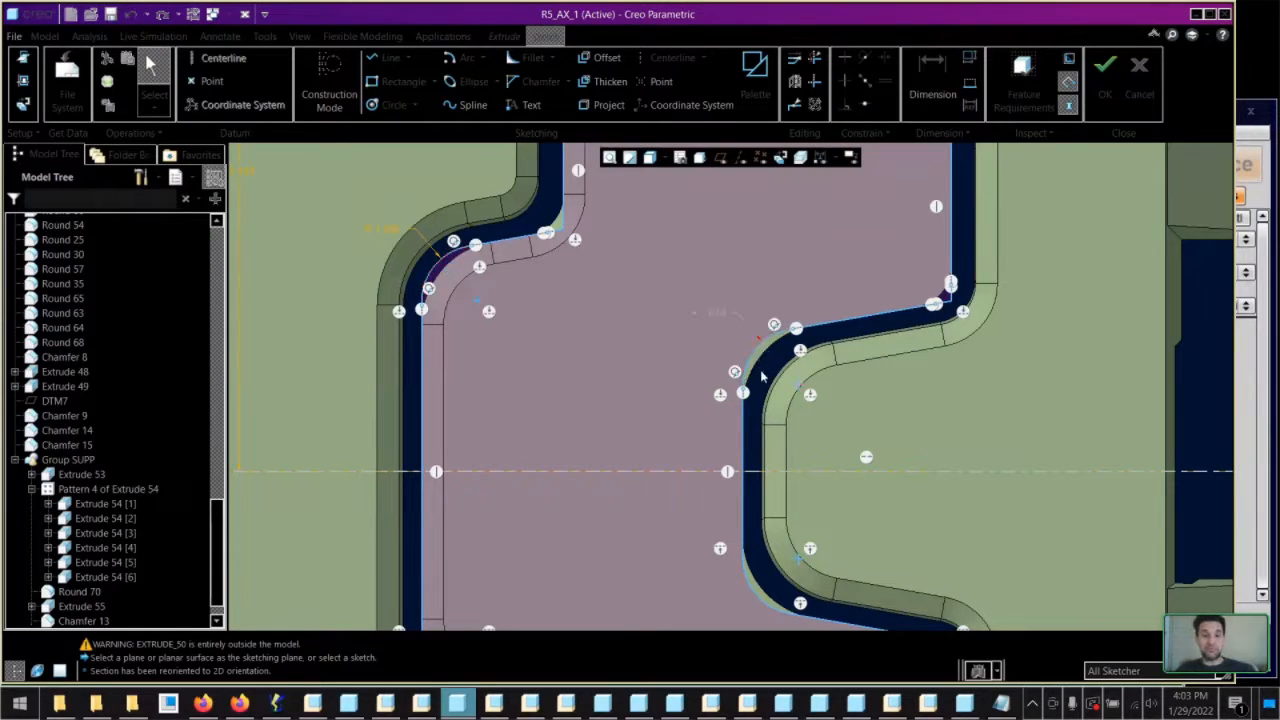
double_click(716, 316)
text(2)
key(Return)
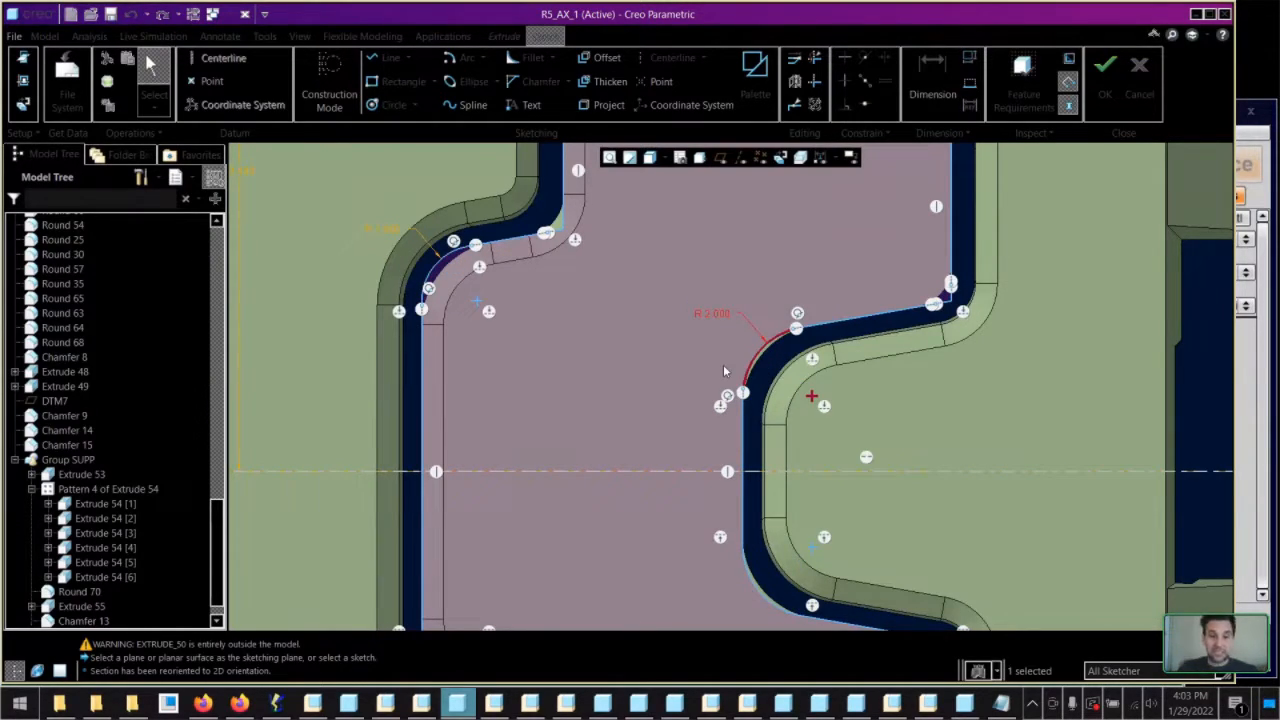
double_click(717, 315)
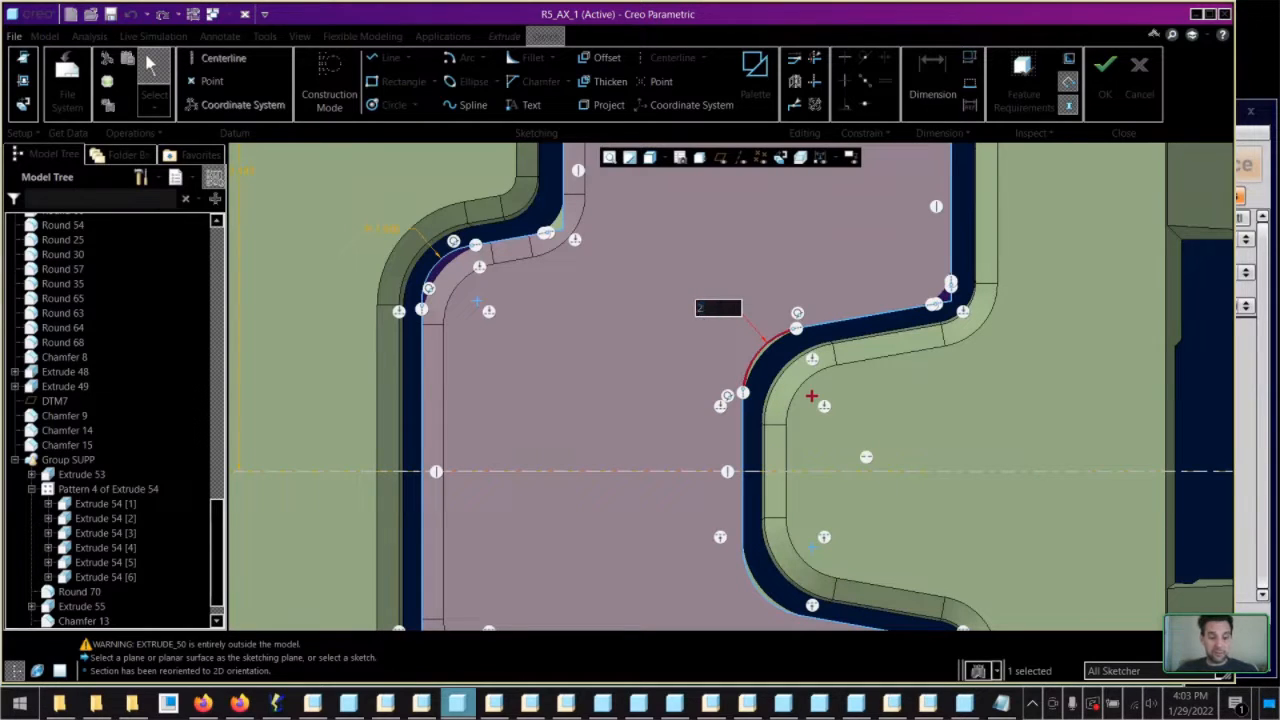
key(Return)
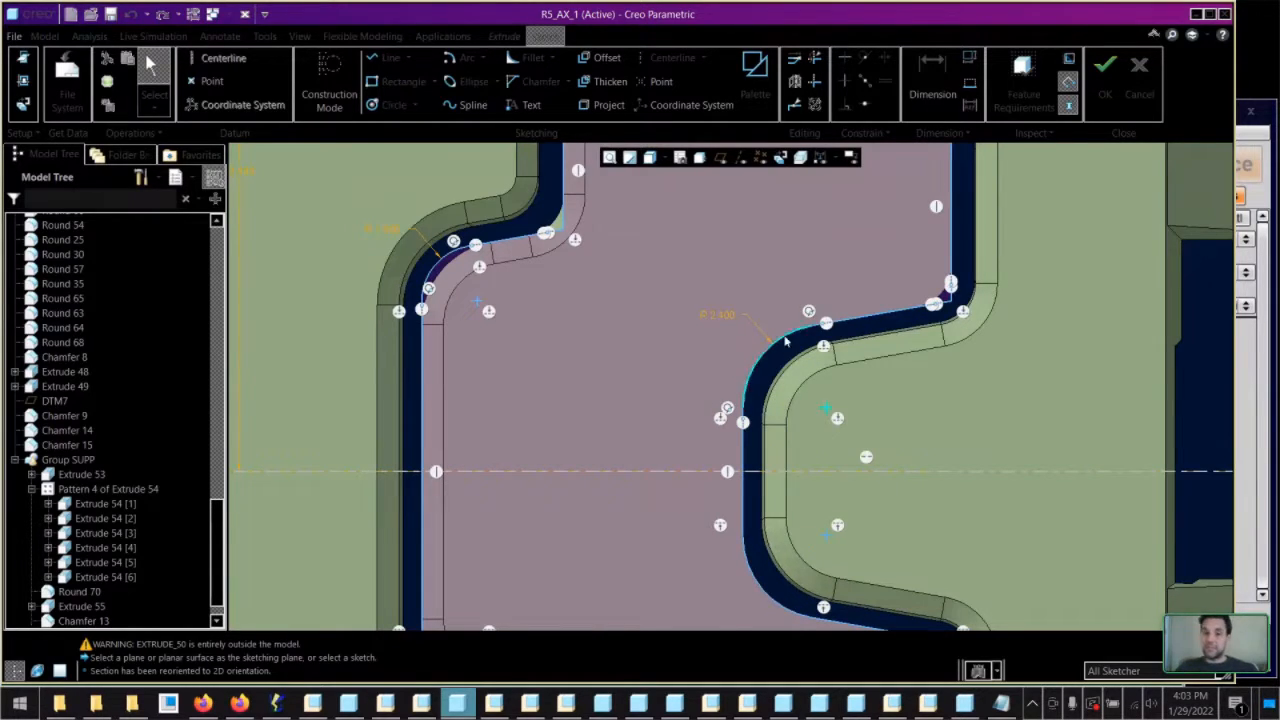
Accept the edited section sketch and the Extrude 50 definition
scroll(803, 290, down, 4)
middle_drag(787, 372, 779, 369)
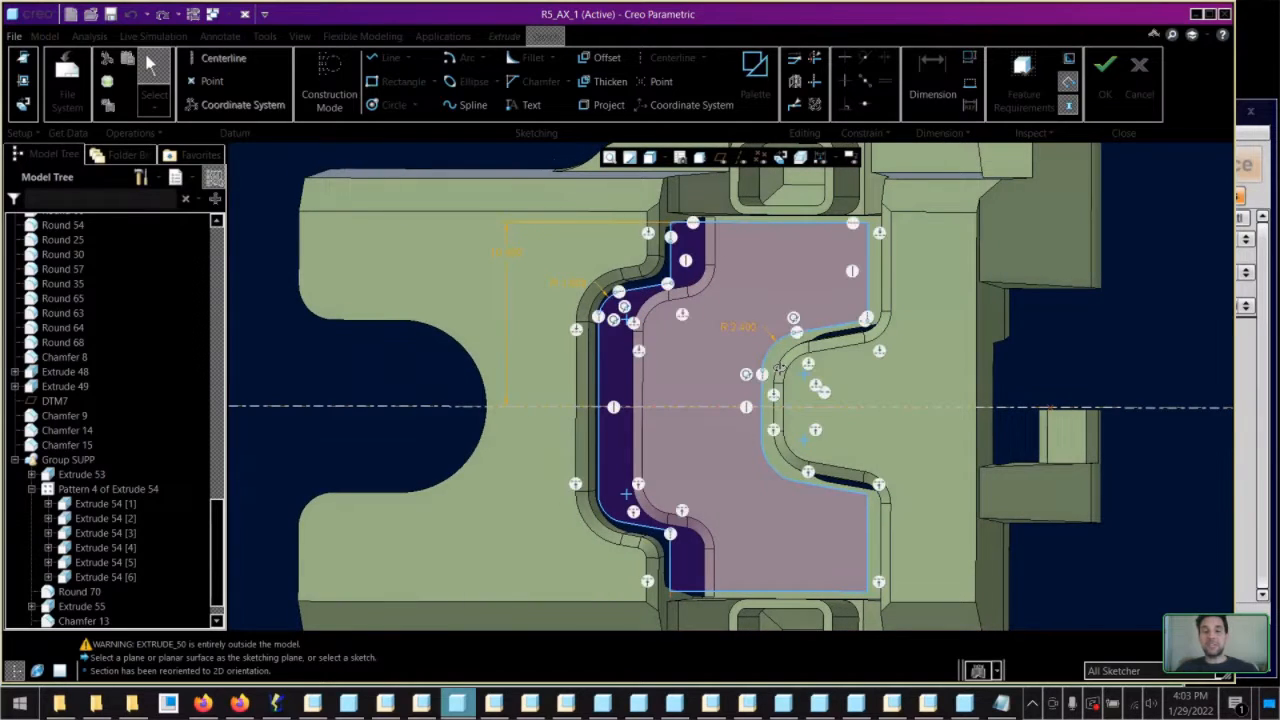
click(1108, 88)
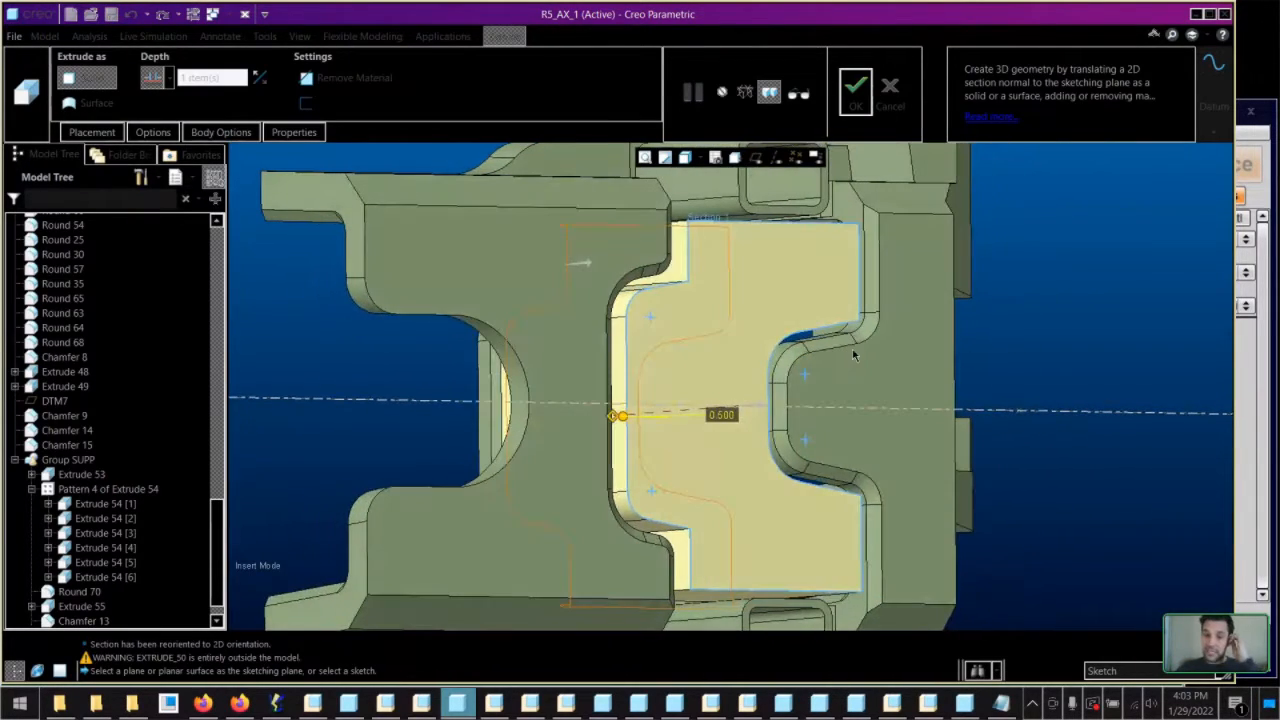
middle_click(853, 355)
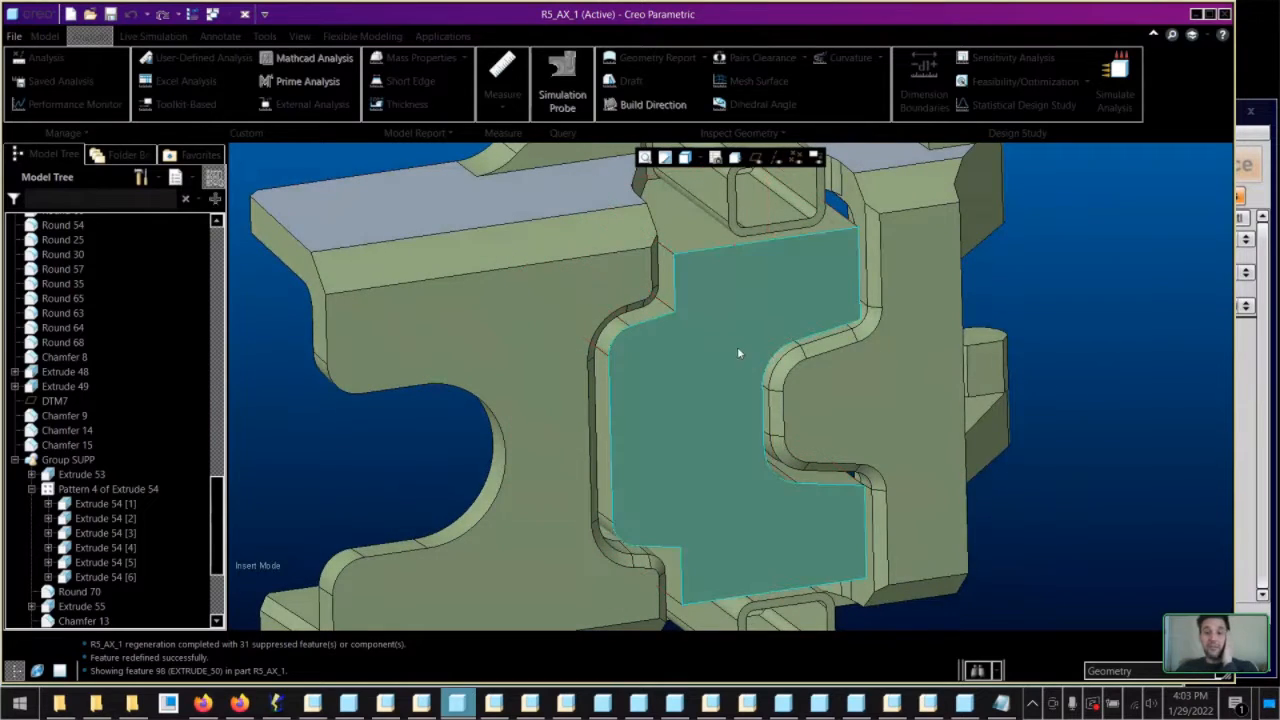
Display the dimensions of Extrude 50 and examine the offset between the support's upper end and the part
double_click(716, 330)
middle_drag(716, 330, 722, 430)
scroll(720, 432, up, 4)
middle_drag(659, 268, 698, 291)
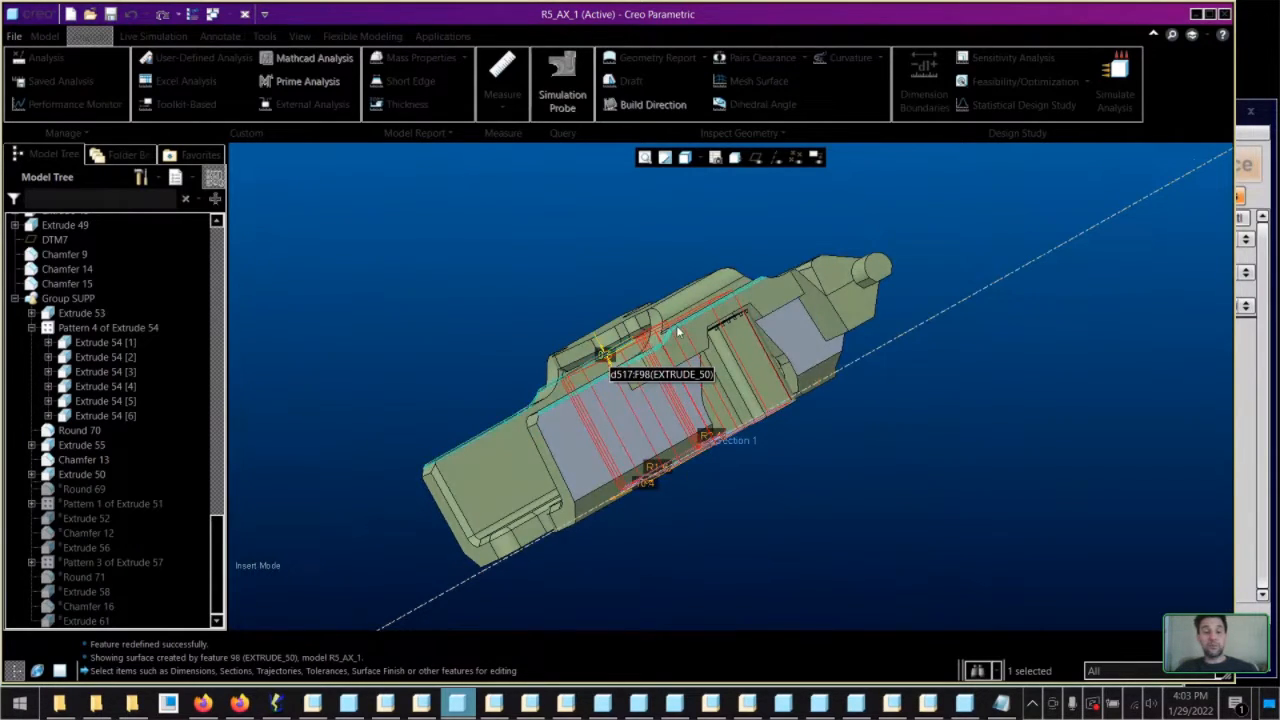
middle_drag(609, 358, 686, 328)
click(828, 247)
Move the model's insertion point directly after Round 69 and inspect the rounded edges of the central support
right_click(87, 497)
click(100, 494)
scroll(688, 410, down, 3)
middle_drag(689, 424, 648, 402)
click(637, 420)
scroll(659, 397, up, 3)
Move the model's insertion point directly after Pattern 1 of Extrude 51 and view the notches across the central support's upper end
right_click(112, 503)
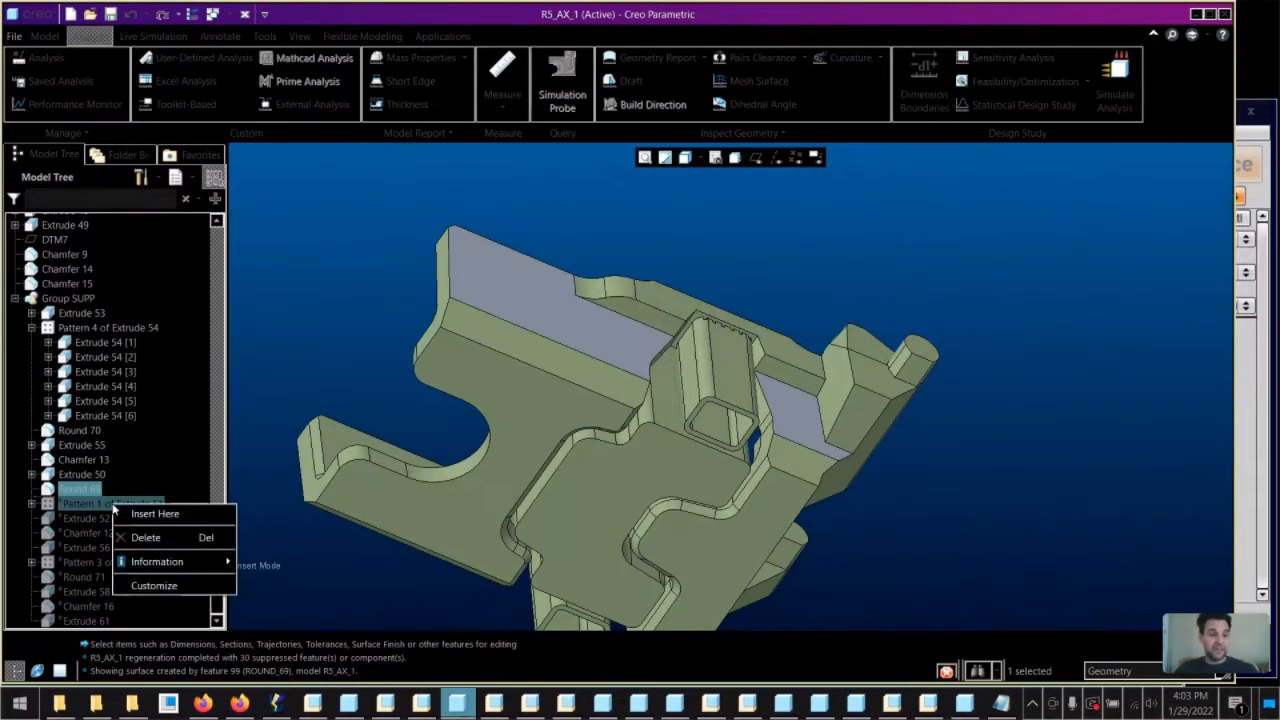
click(132, 513)
middle_drag(561, 421, 727, 478)
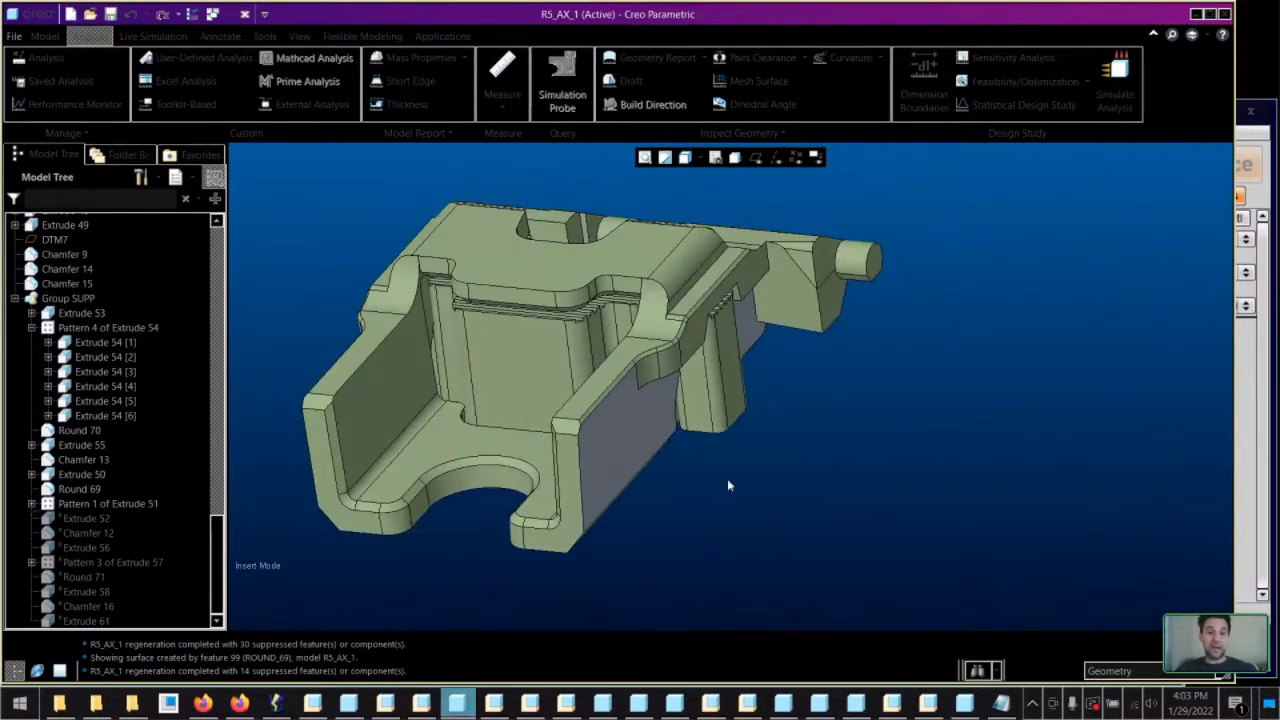
scroll(563, 321, down, 8)
middle_drag(580, 323, 606, 346)
Display the pattern dimensions of Extrude 51 and examine the 15 notches along the central support's contact surface
click(566, 314)
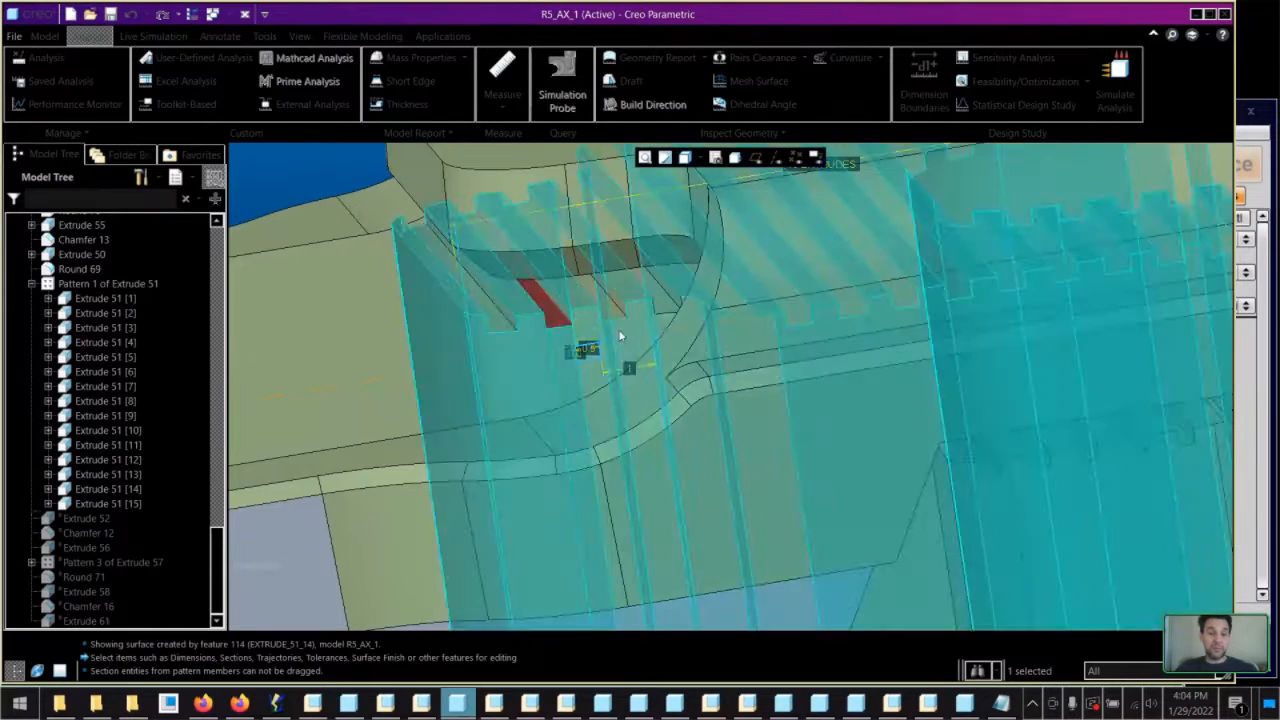
middle_drag(563, 349, 620, 340)
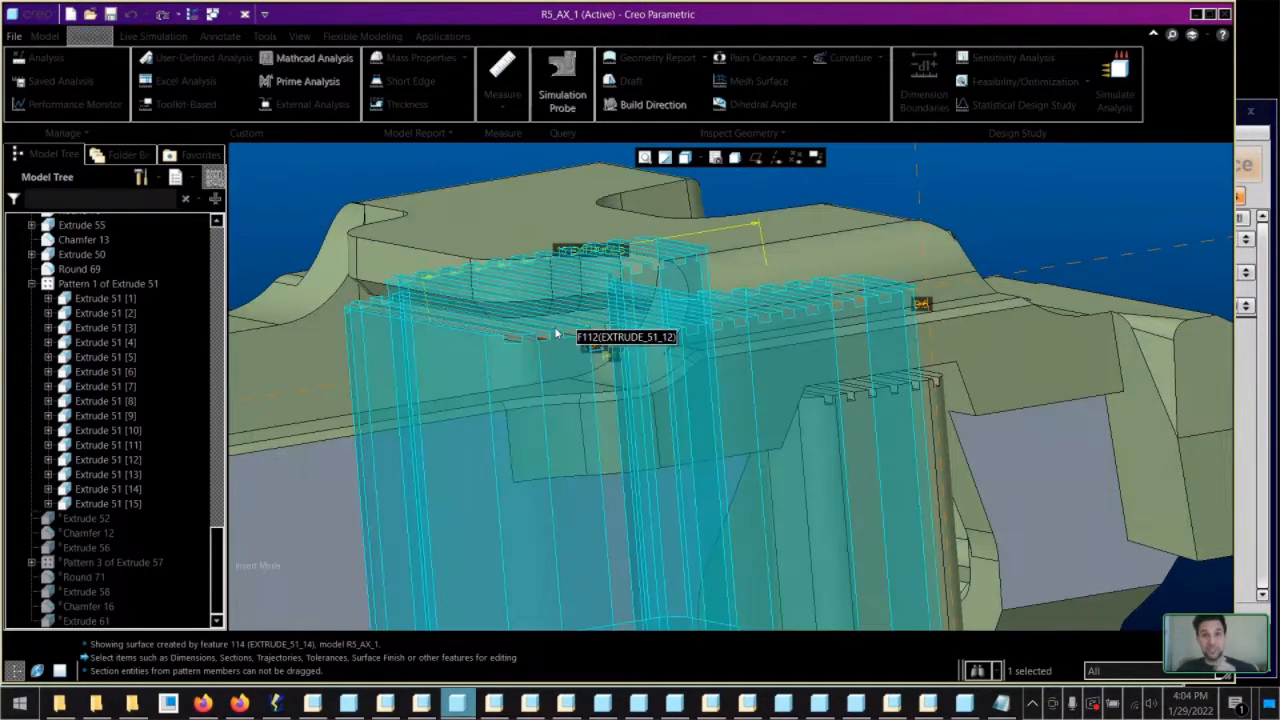
scroll(571, 320, down, 2)
middle_drag(571, 320, 581, 313)
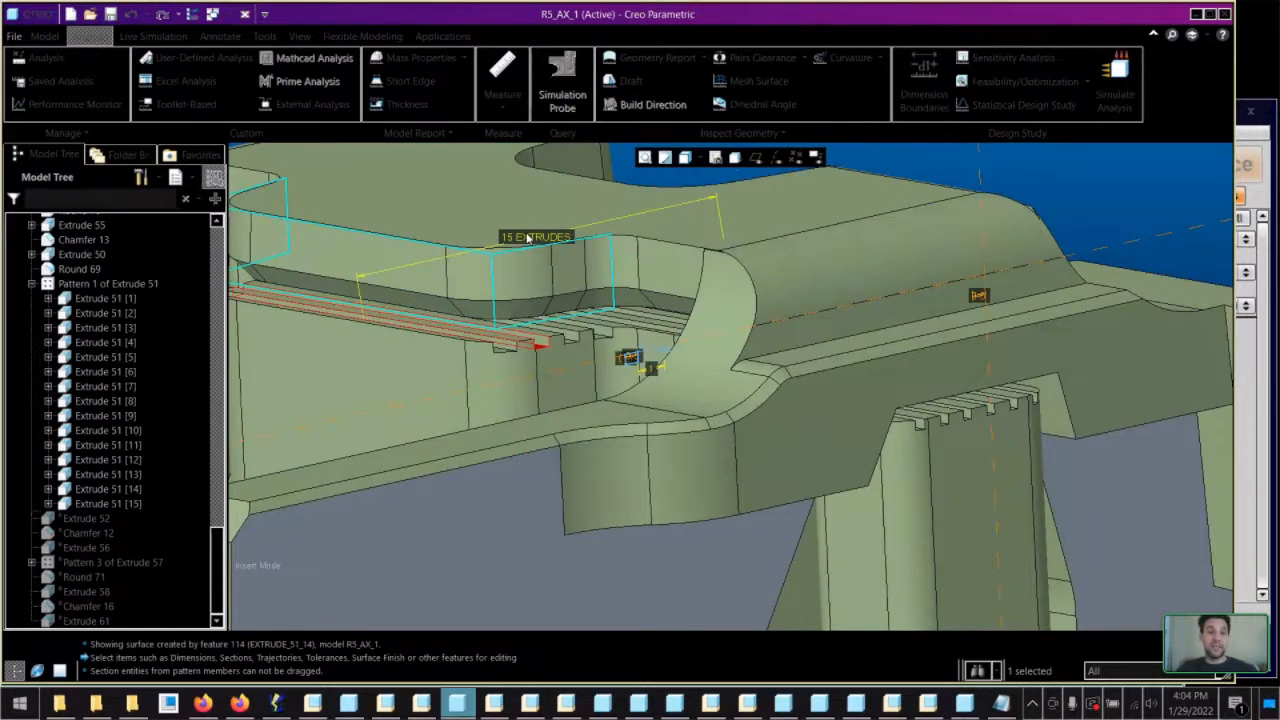
scroll(668, 345, up, 2)
middle_drag(668, 345, 715, 318)
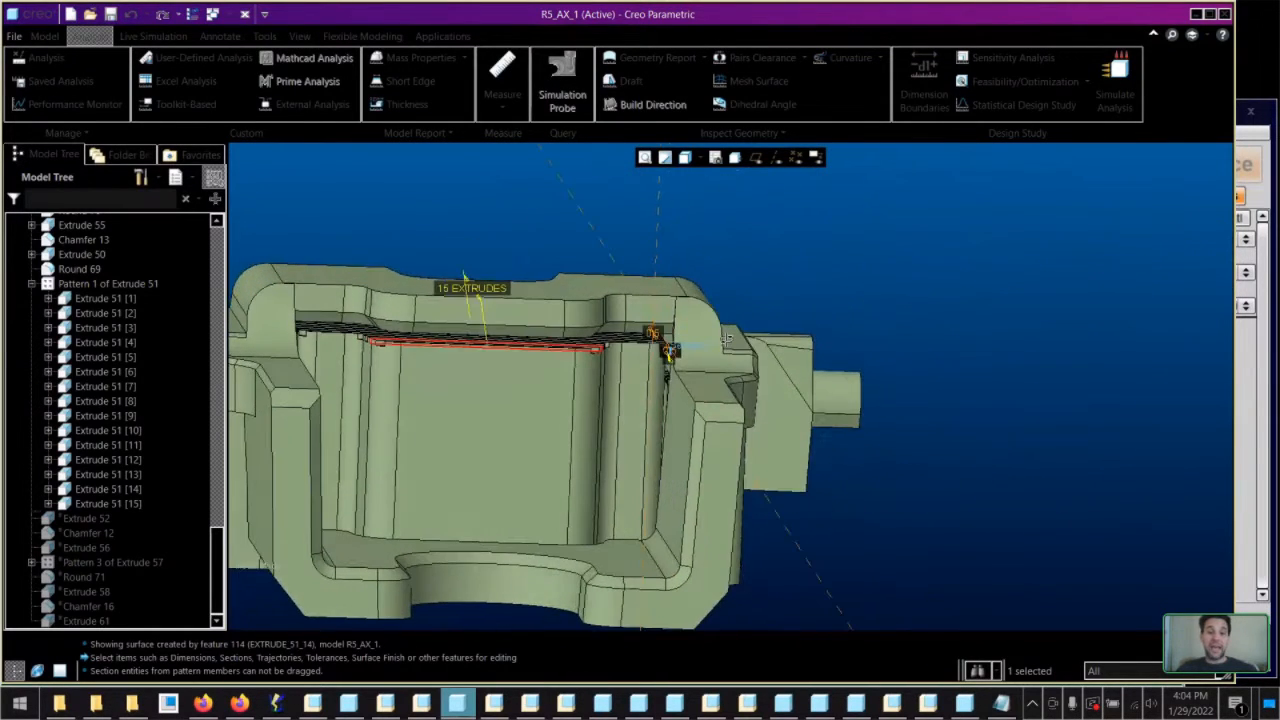
scroll(676, 366, down, 4)
middle_drag(676, 366, 651, 360)
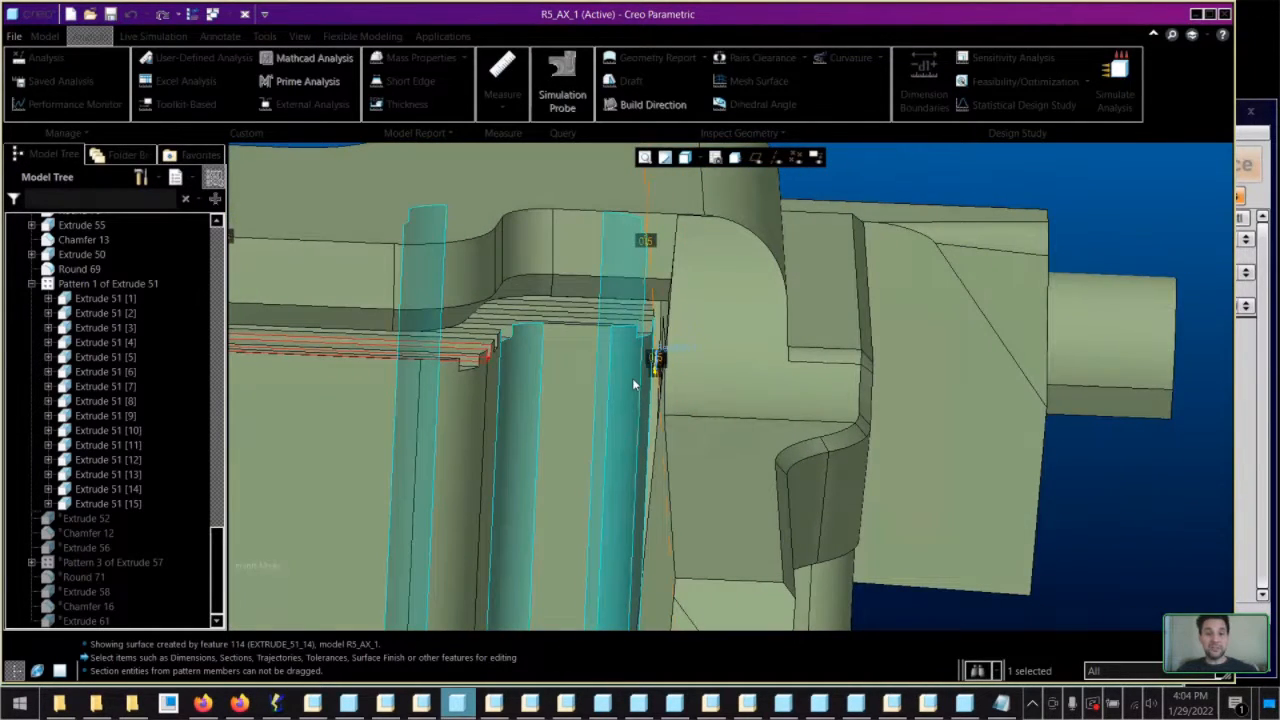
Show the Extrude 50 dimensions over the notched support and examine its contact edge beside the side wall
click(632, 378)
click(586, 372)
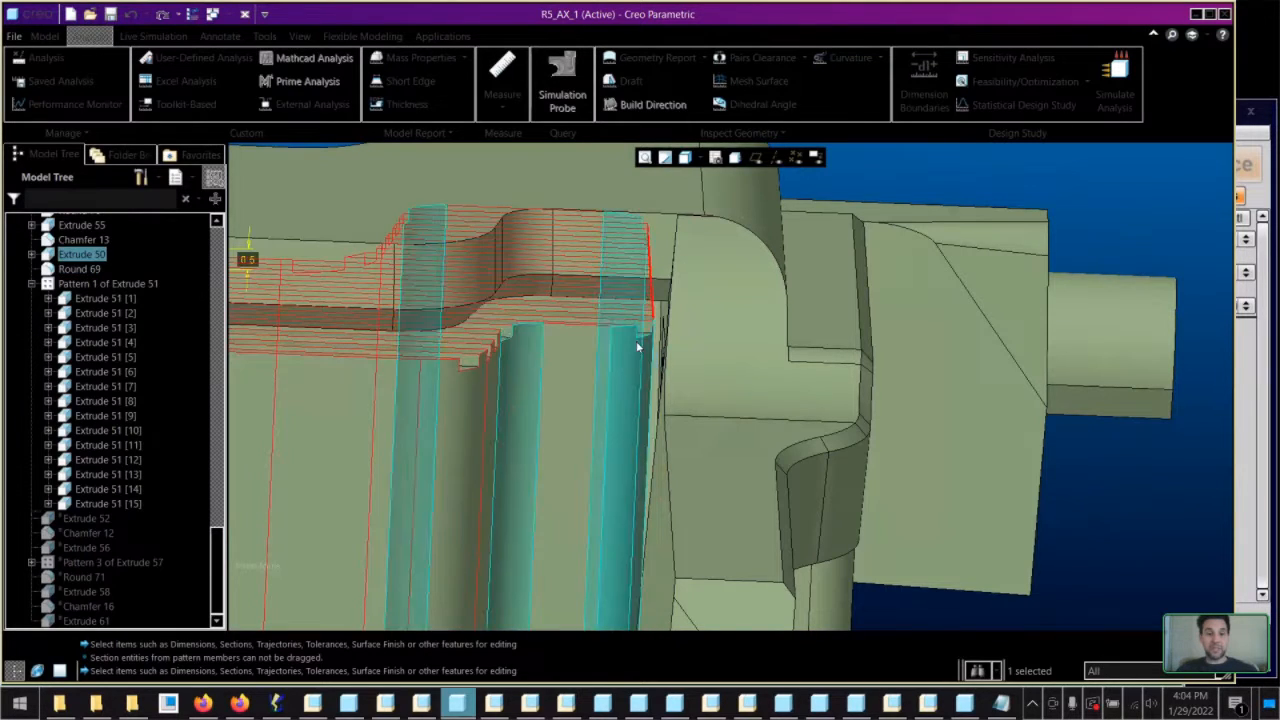
mouse_move(645, 336)
middle_down()
mouse_move(664, 322)
mouse_move(636, 333)
middle_up()
scroll(643, 316, down, 3)
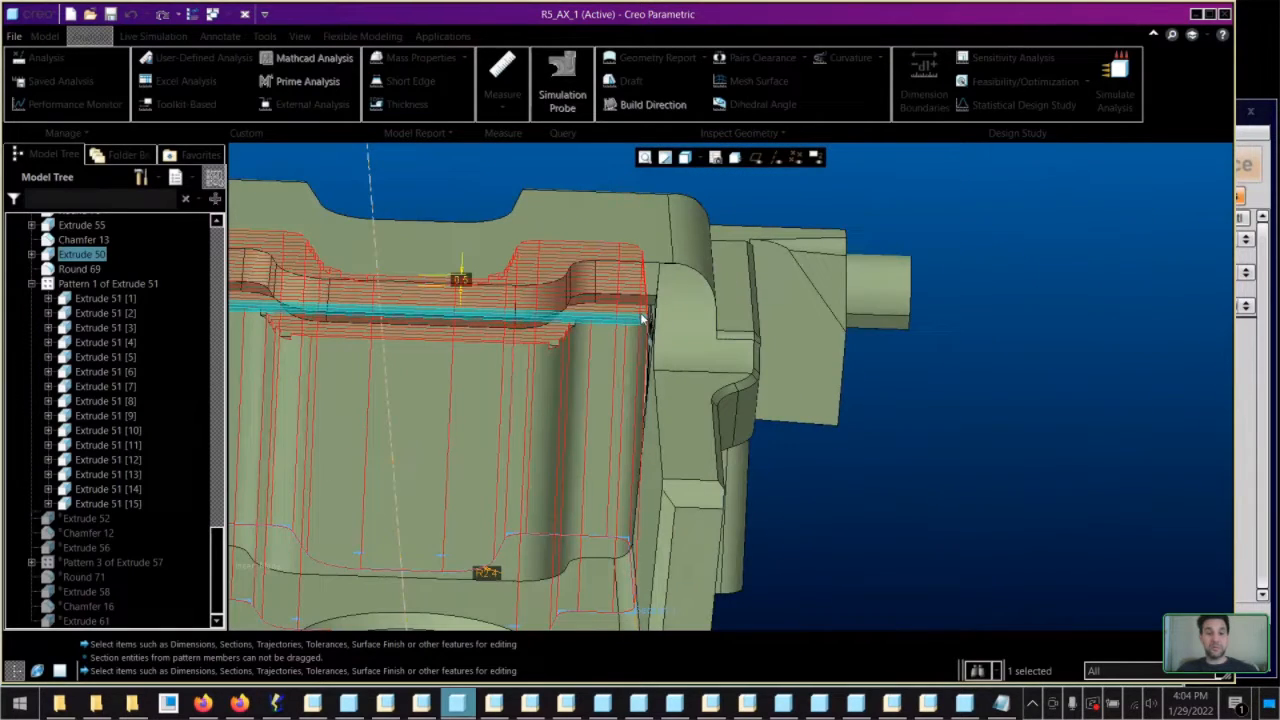
Examine how the notched upper edge of the central support meets both side walls, clear the dimension display and restore the default orientation
middle_drag(643, 316, 676, 345)
scroll(675, 345, up, 5)
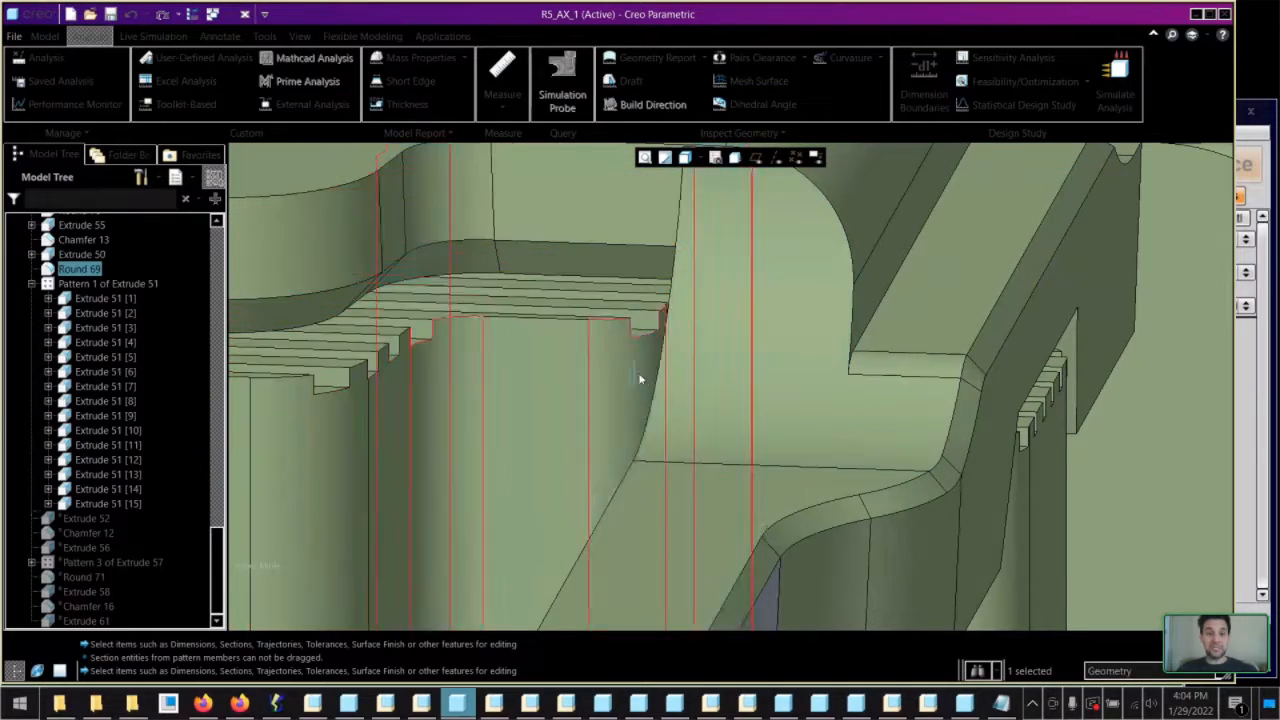
middle_drag(667, 344, 655, 337)
scroll(655, 337, up, 8)
scroll(619, 434, down, 7)
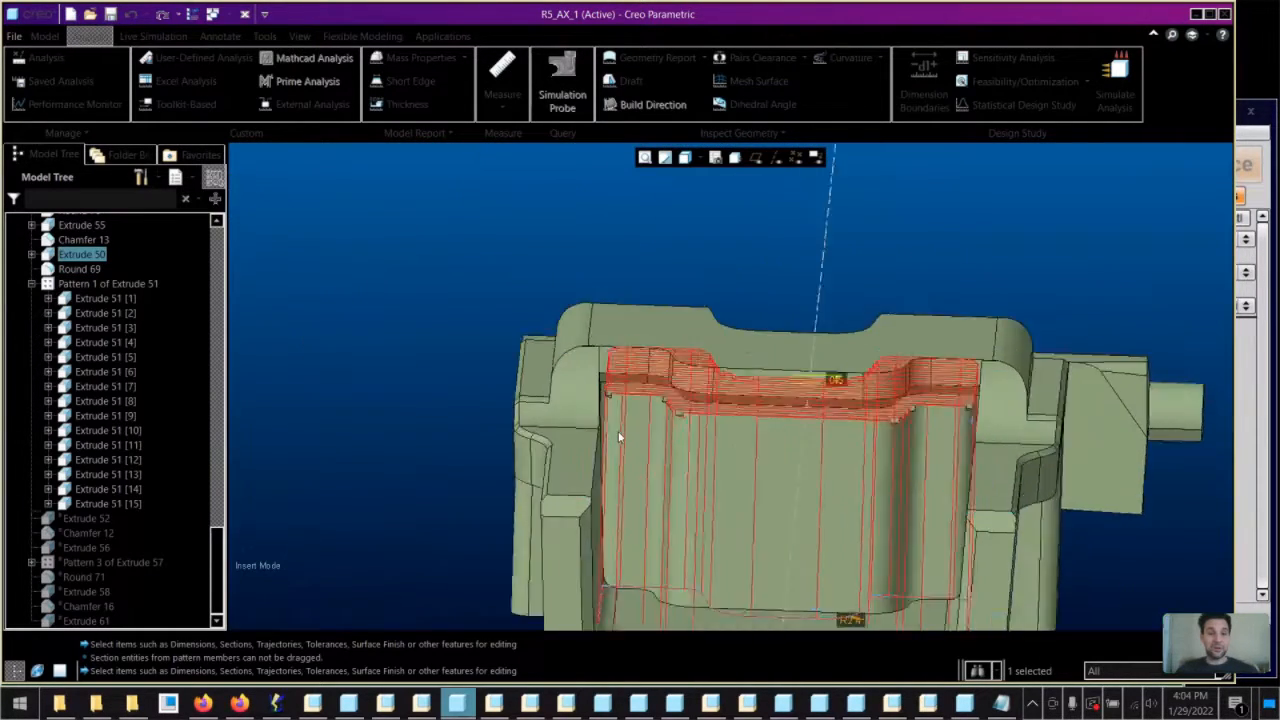
middle_drag(583, 372, 588, 369)
scroll(582, 299, up, 6)
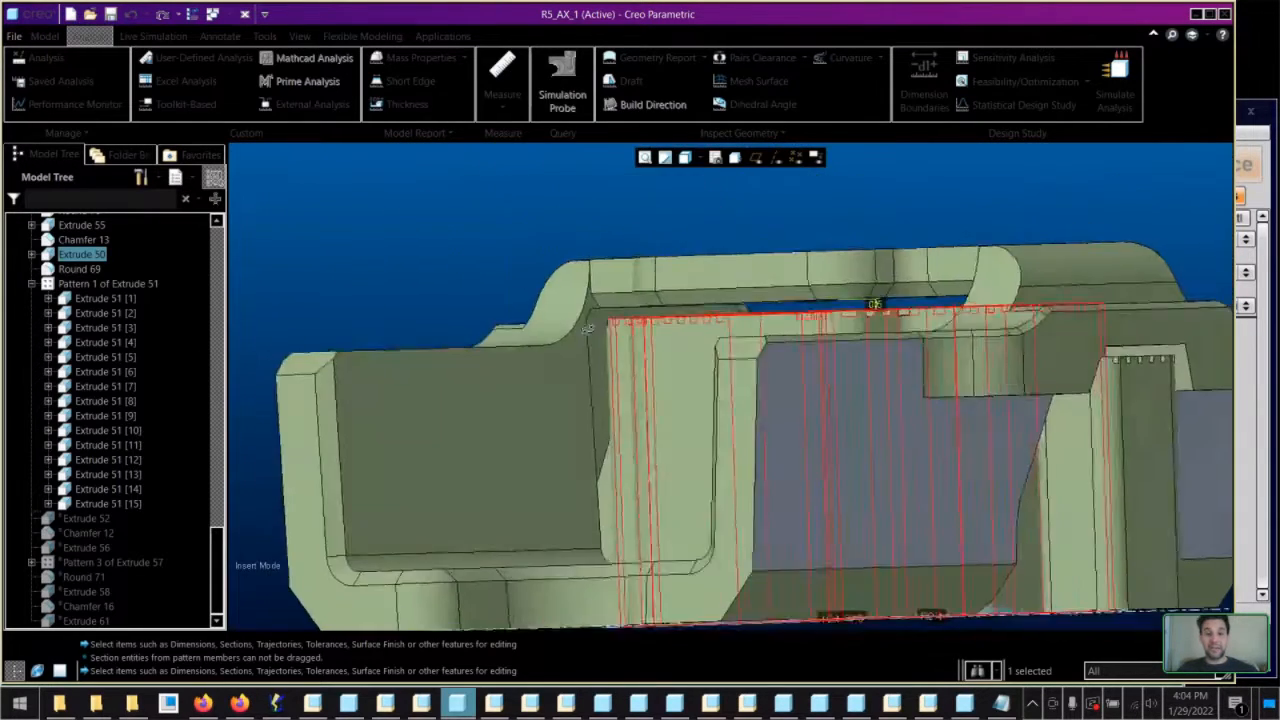
middle_drag(588, 328, 722, 340)
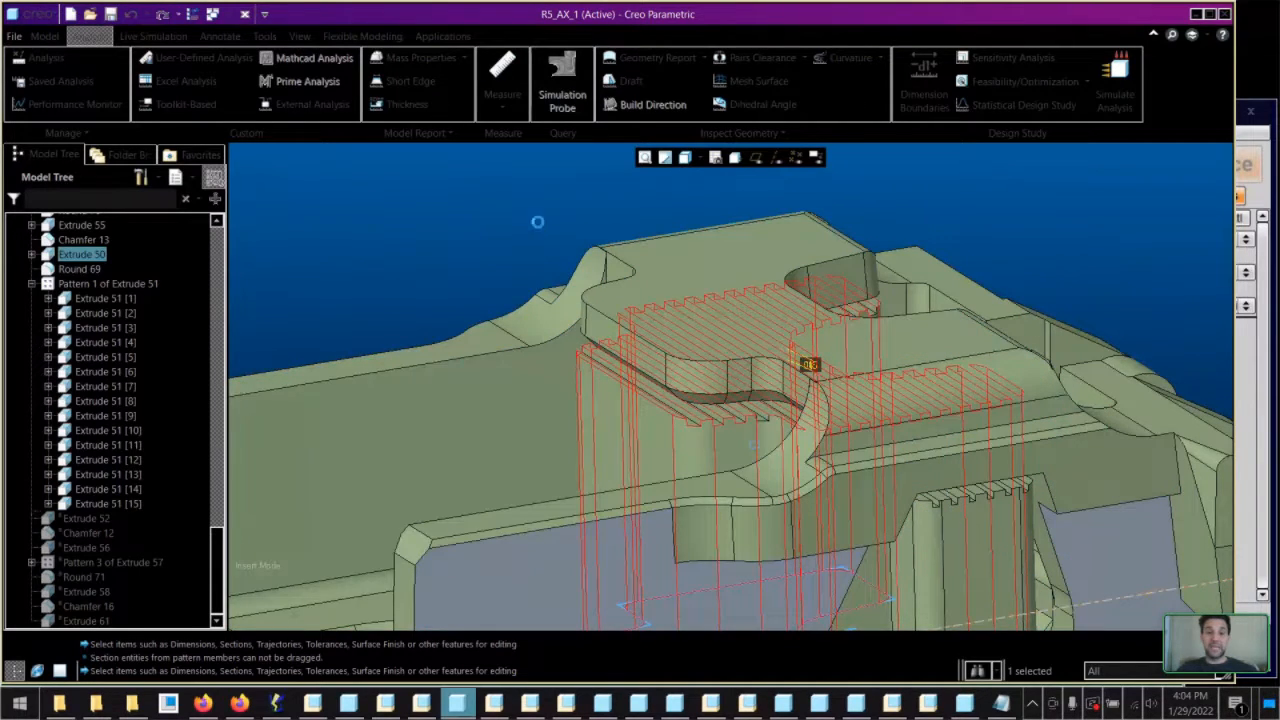
click(539, 228)
scroll(570, 222, up, 4)
middle_drag(615, 238, 648, 295)
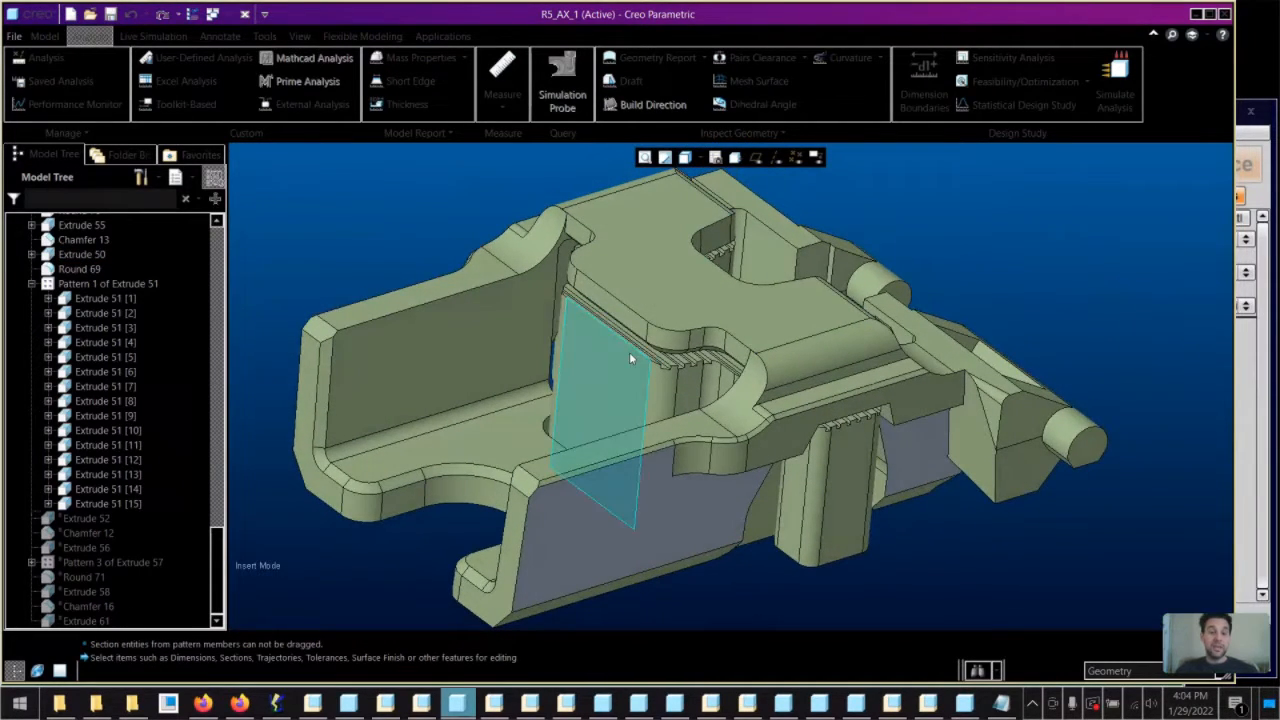
key(ctrl+d)
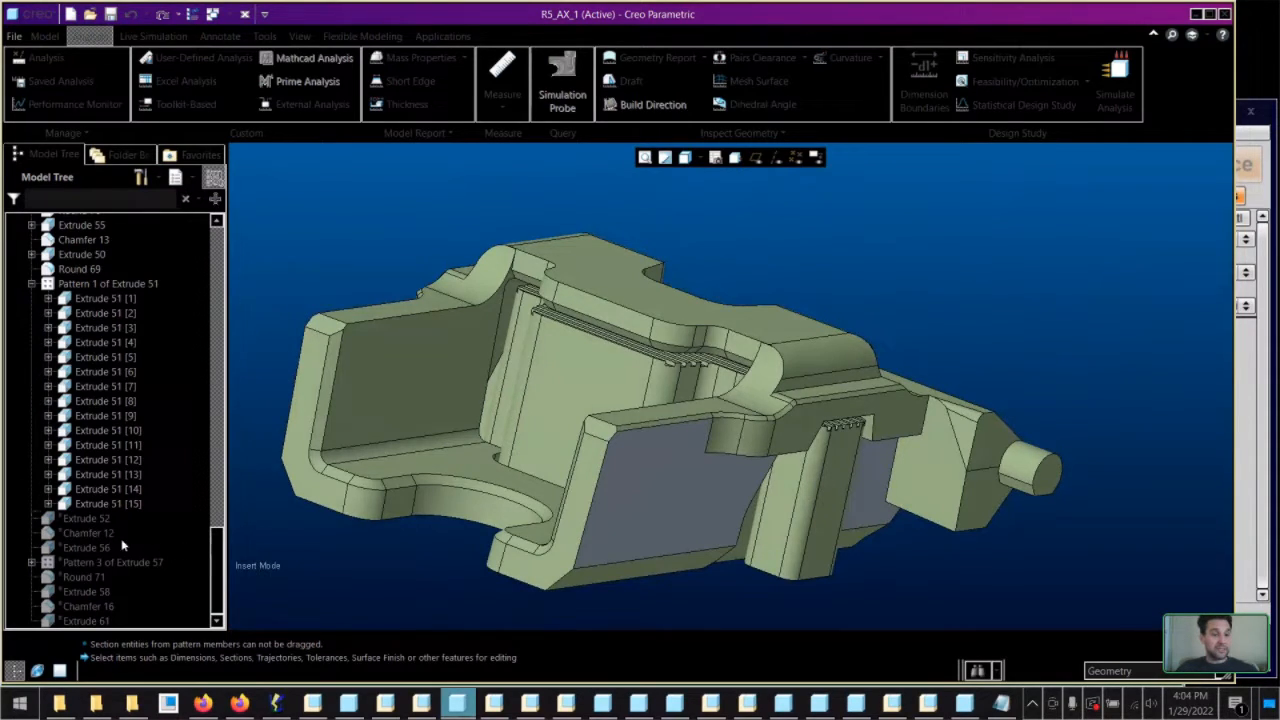
Move the model's insertion point directly after Extrude 52 and view the hollowed underside of the central support
right_click(91, 527)
click(108, 532)
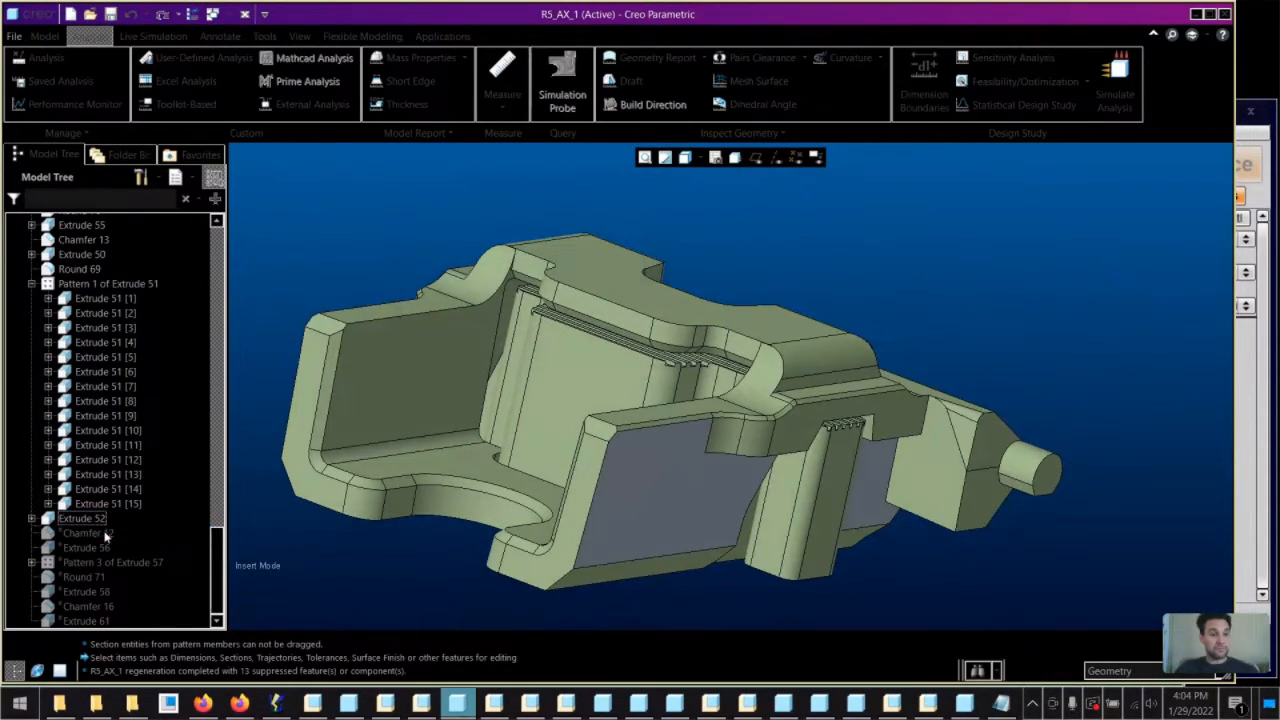
middle_drag(634, 421, 735, 172)
scroll(735, 172, up, 4)
scroll(647, 500, down, 4)
middle_drag(638, 447, 643, 395)
Display the Extrude 52 dimensions and examine the offset wall outline and depth of the central support's hollow pocket
double_click(647, 322)
middle_drag(647, 322, 643, 535)
scroll(852, 293, up, 4)
scroll(750, 415, down, 4)
middle_drag(750, 415, 738, 367)
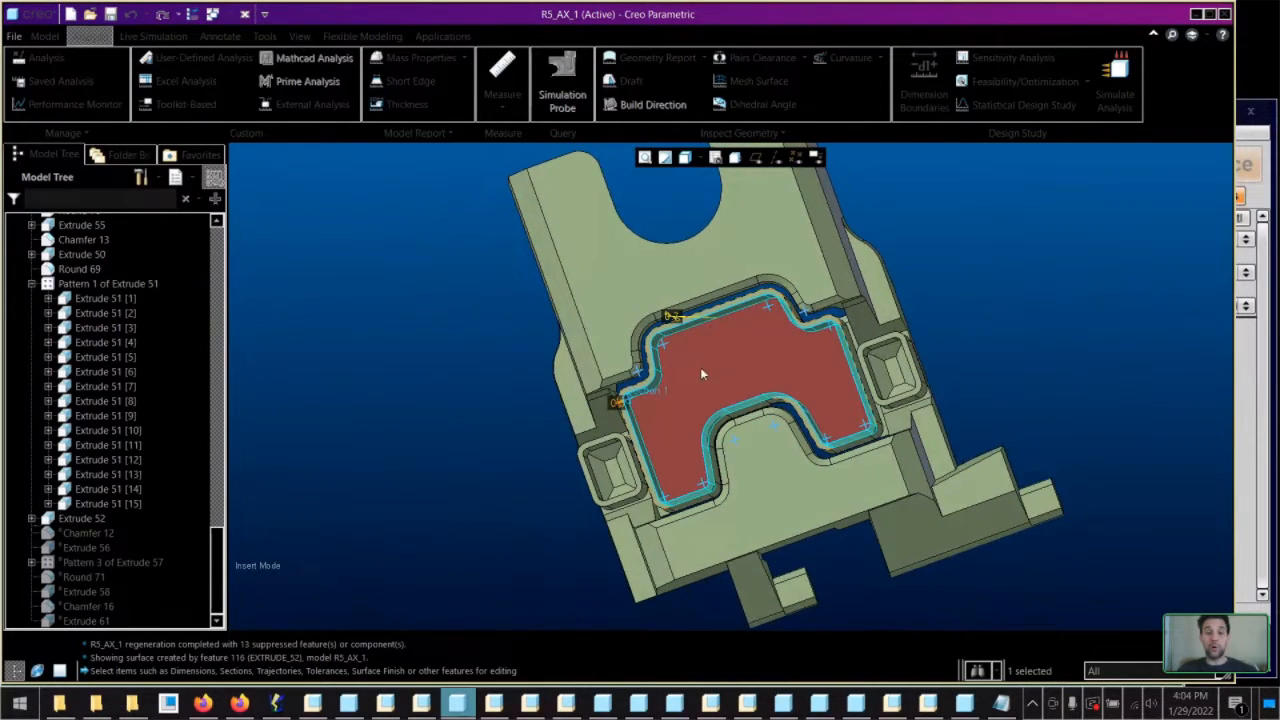
middle_drag(766, 363, 976, 292)
scroll(804, 454, down, 5)
click(976, 292)
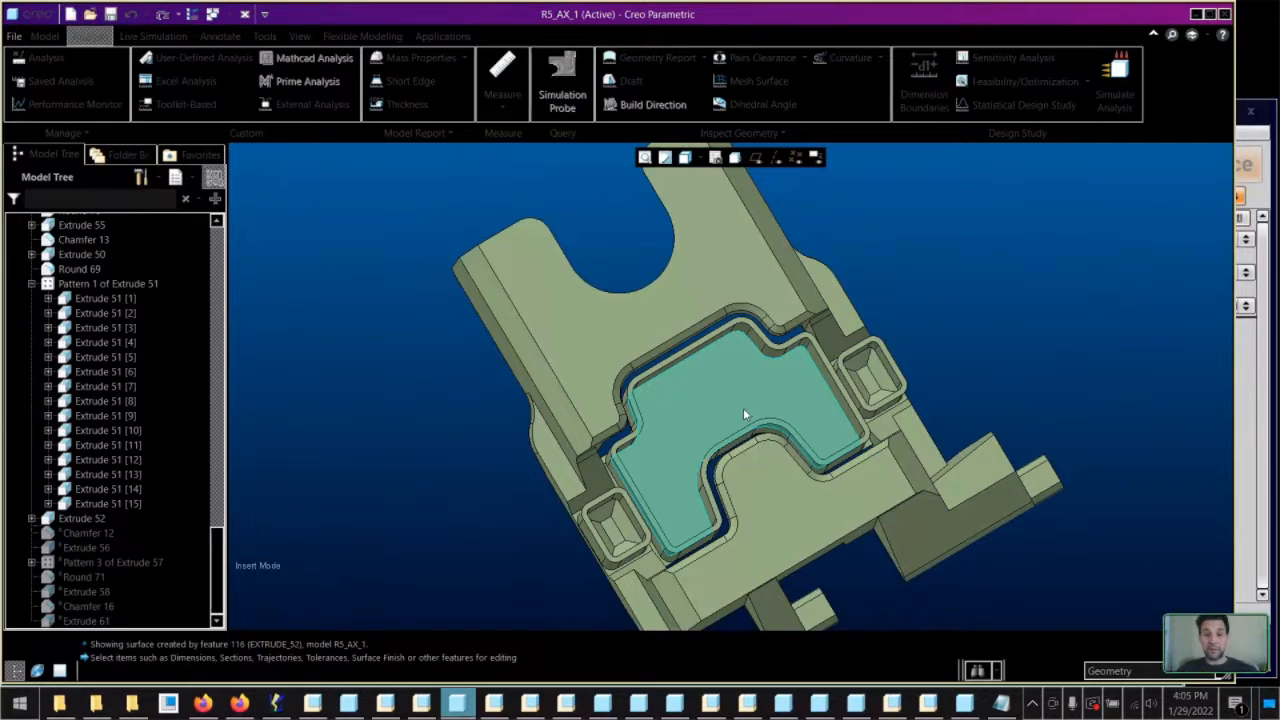
middle_drag(747, 412, 741, 414)
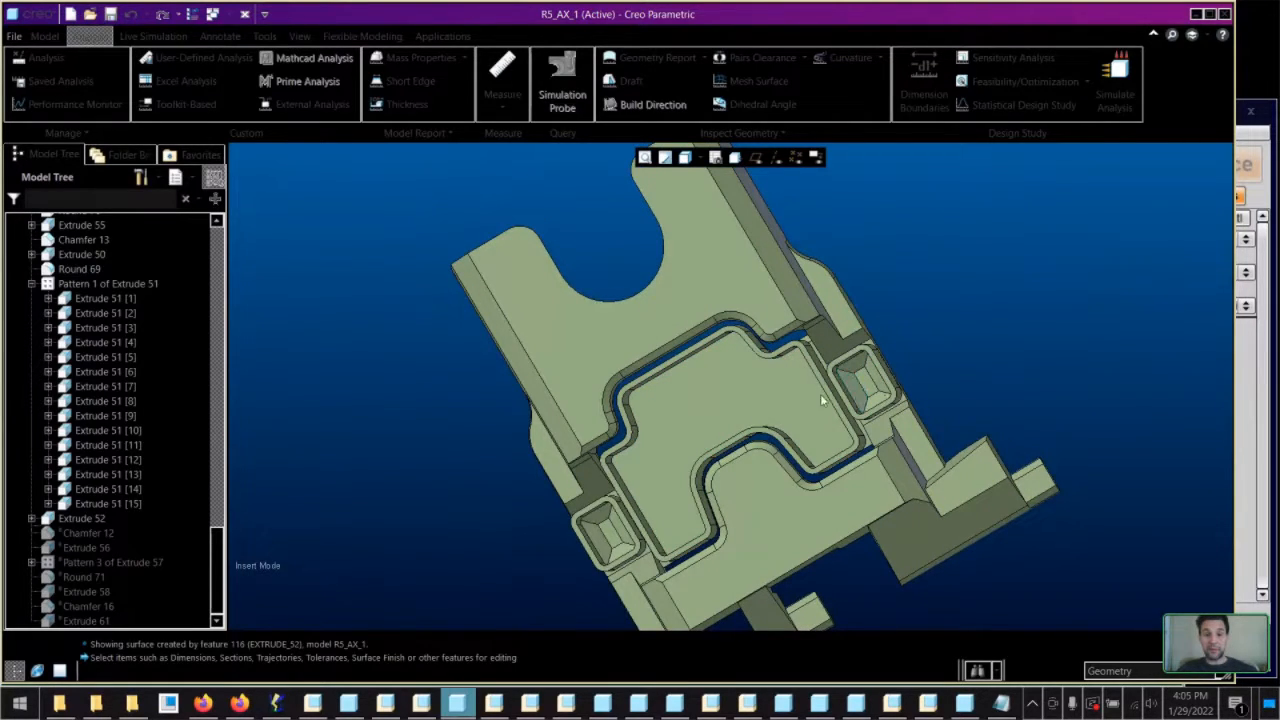
middle_drag(652, 388, 664, 383)
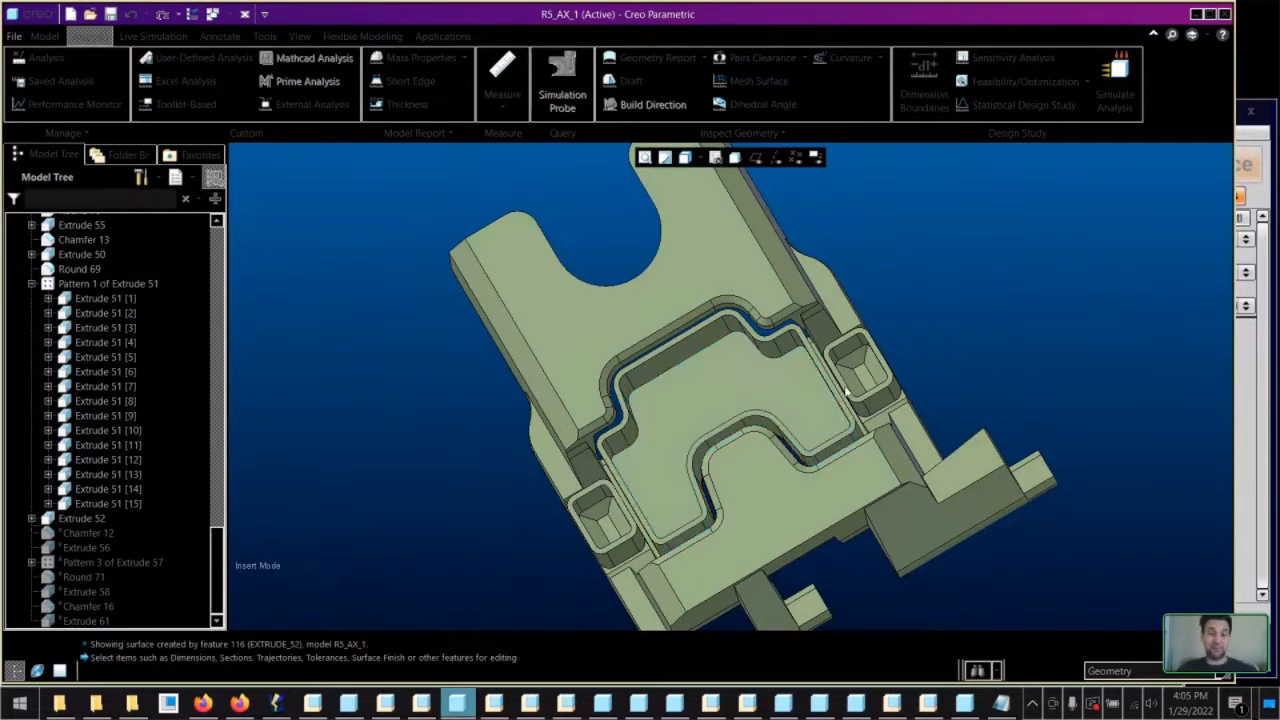
middle_drag(751, 408, 713, 413)
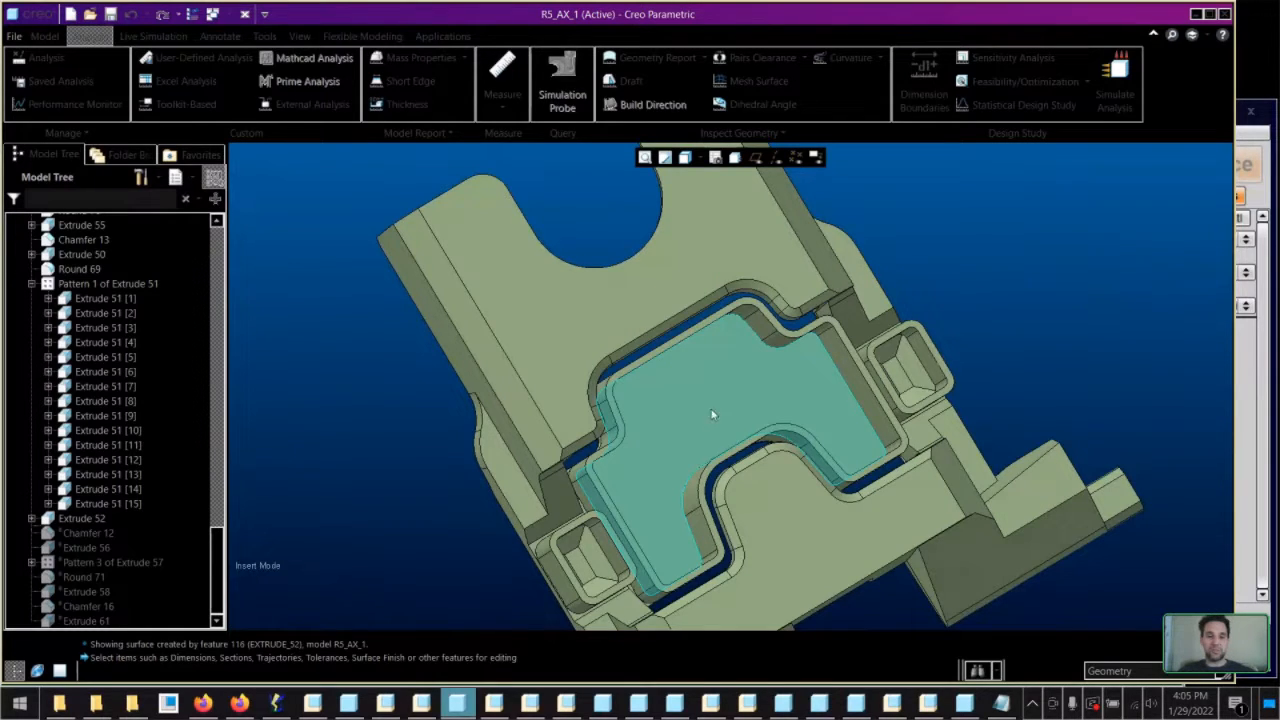
Move the model's insertion point directly after Chamfer 12 and display its dimension around the pocket floor
right_click(101, 536)
click(123, 551)
middle_drag(739, 399, 841, 401)
click(634, 390)
shift+click(841, 401)
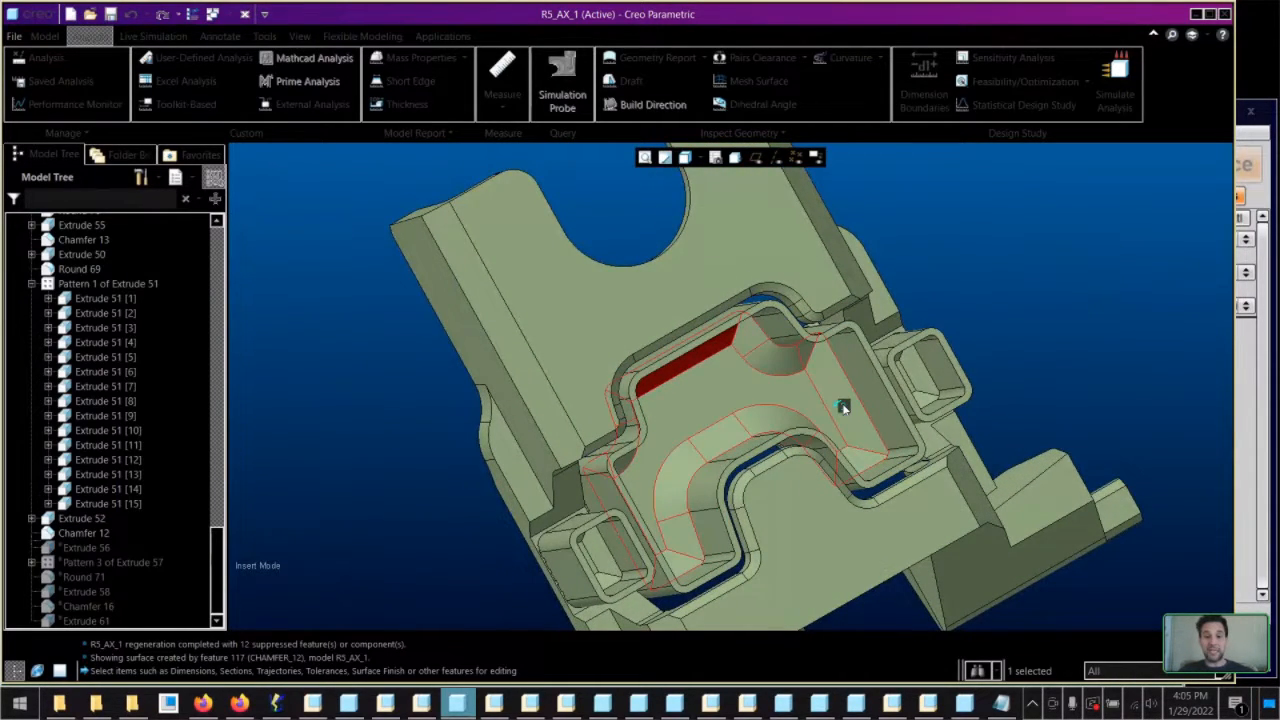
middle_drag(843, 407, 662, 412)
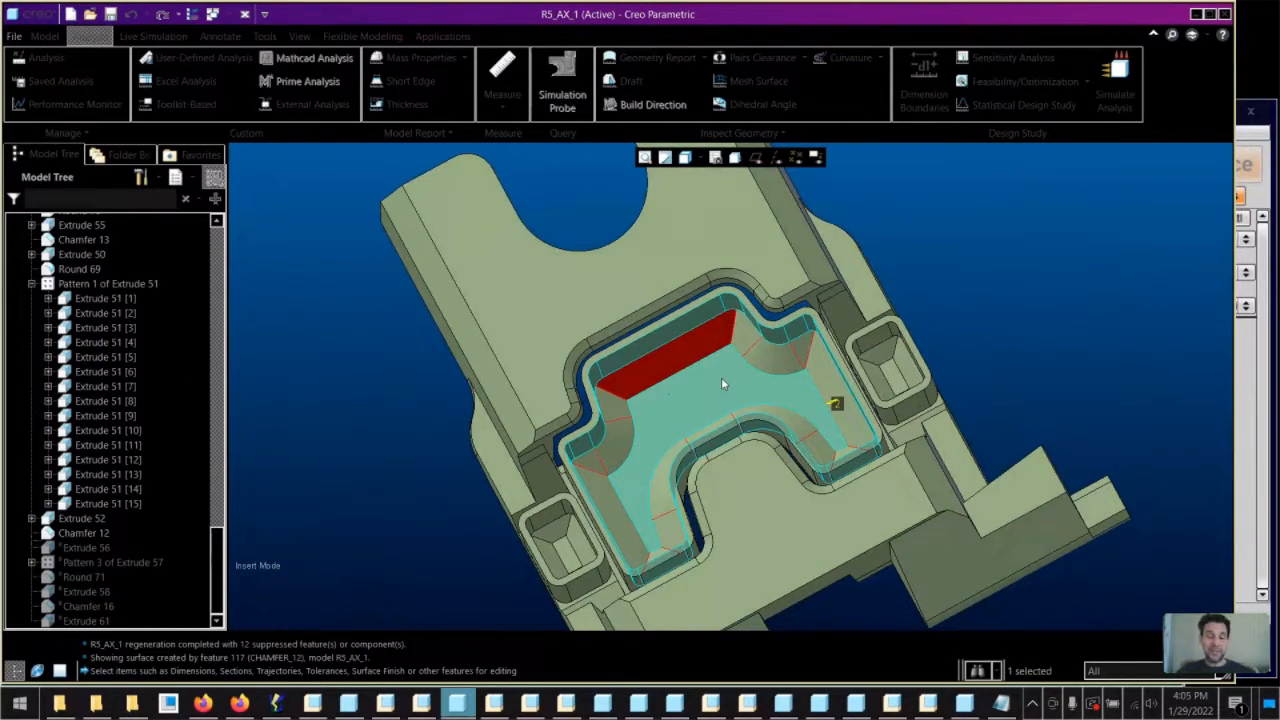
middle_drag(743, 395, 726, 383)
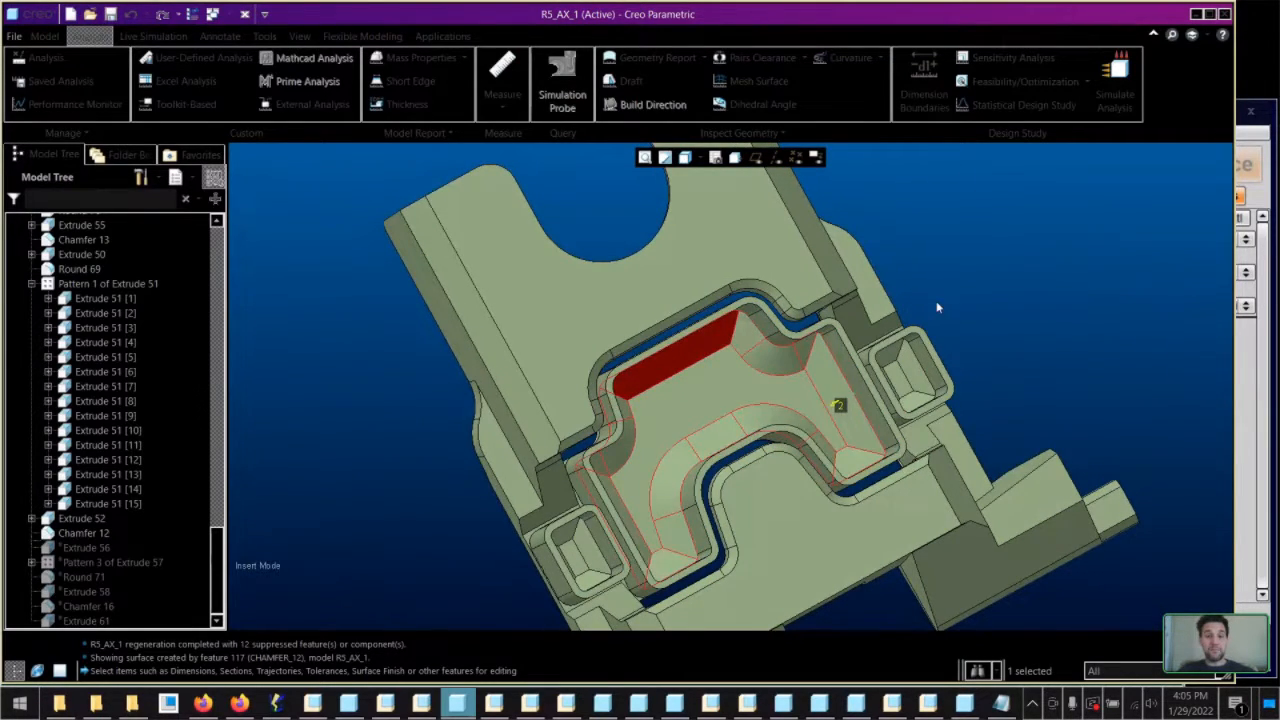
Move the model's insertion point back to directly after Extrude 52
click(82, 518)
right_click(93, 518)
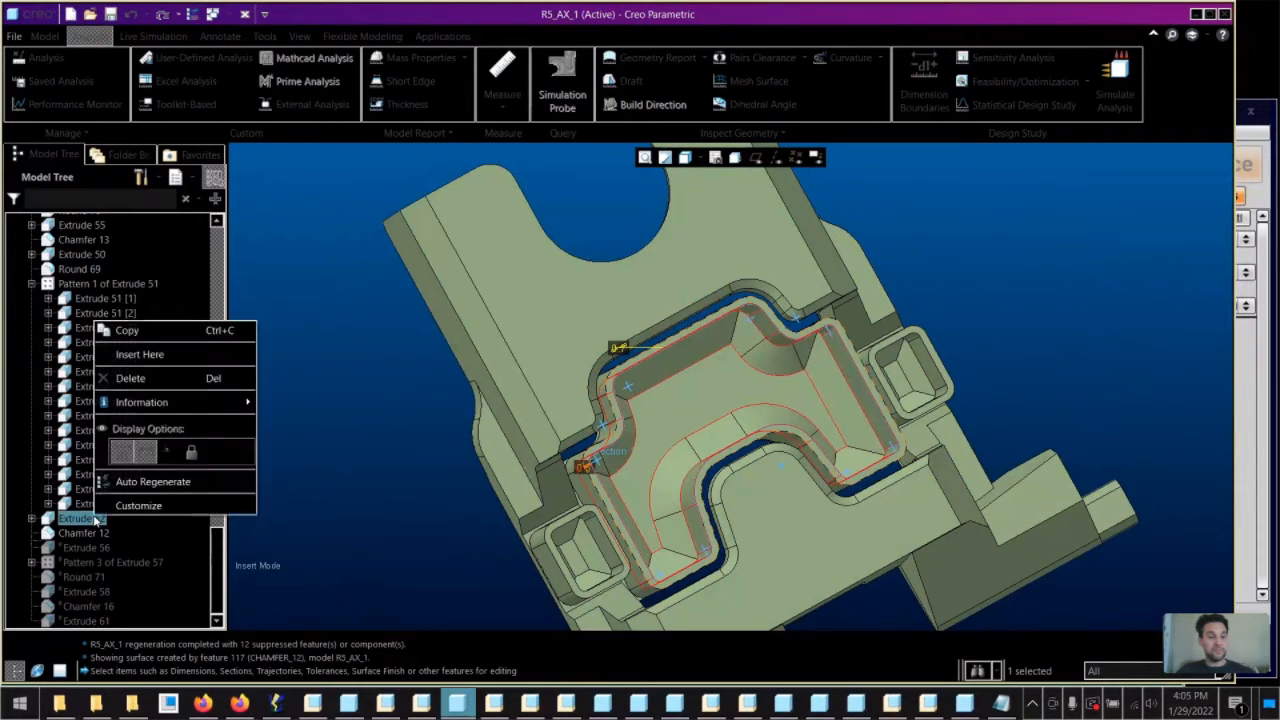
click(150, 354)
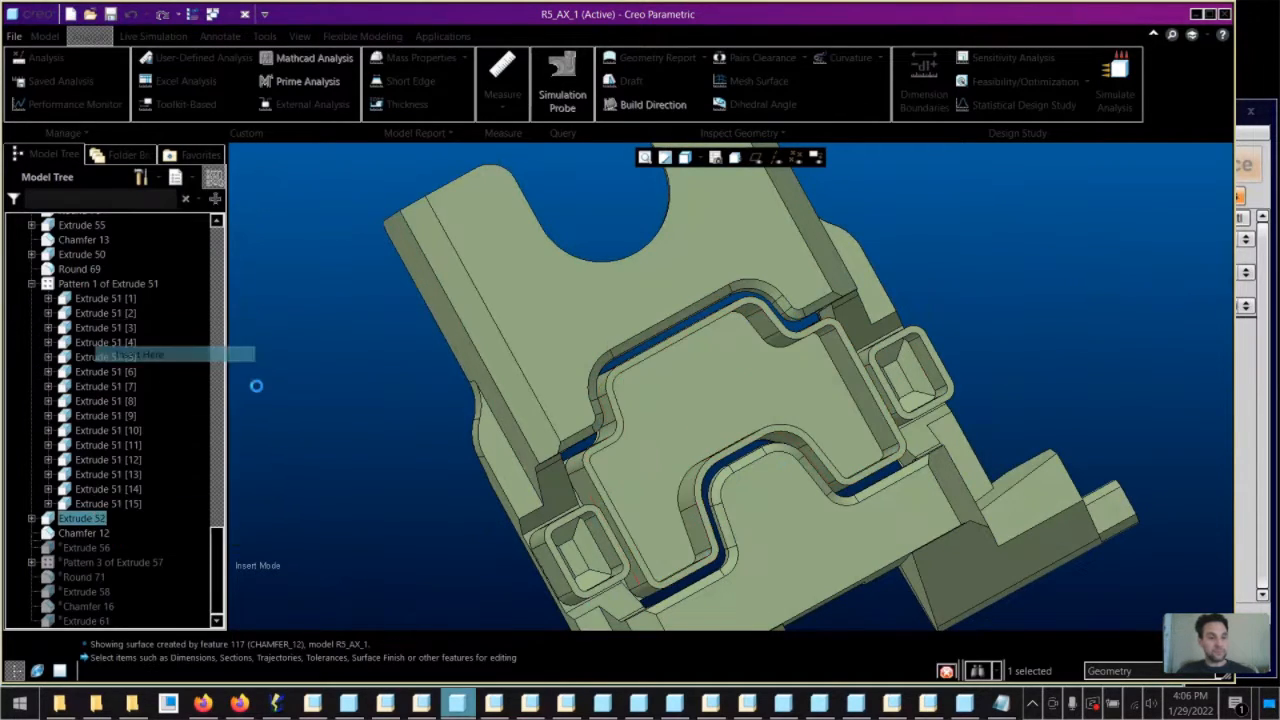
Start a D x D edge chamfer of 3.2 on only the long straight inner edge of the pocket floor
click(45, 36)
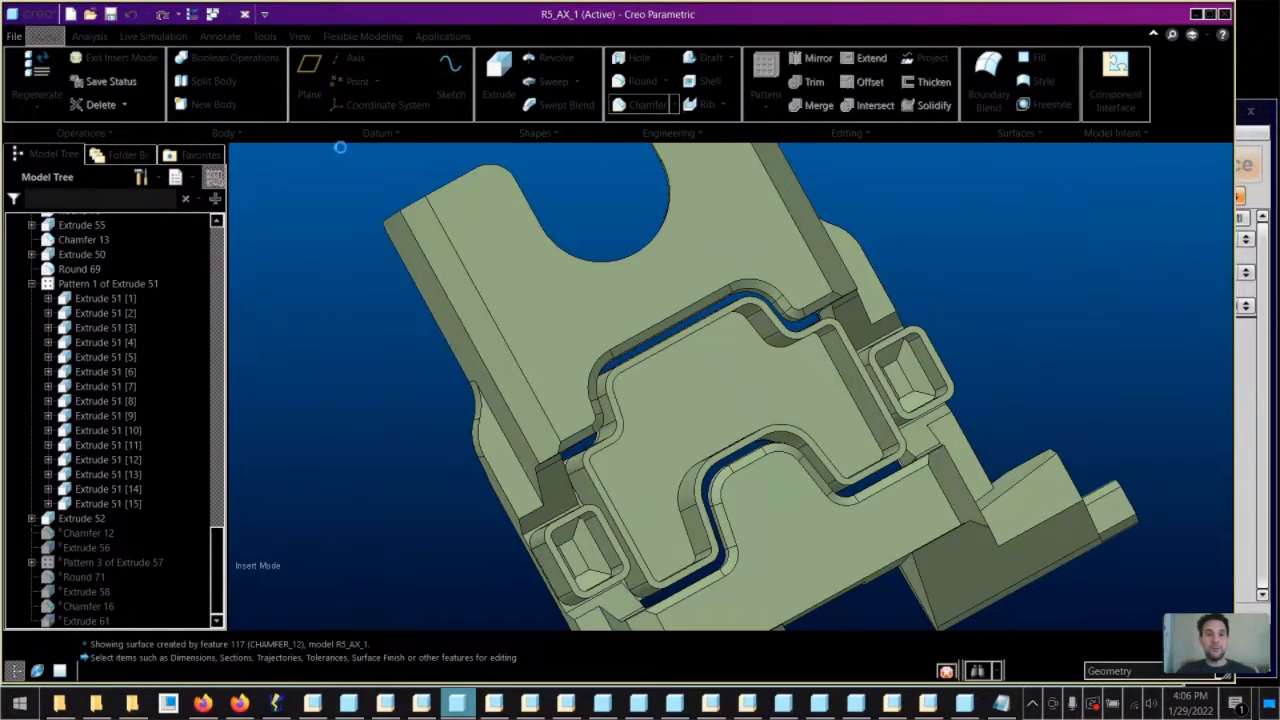
click(647, 105)
click(182, 78)
click(205, 88)
click(78, 132)
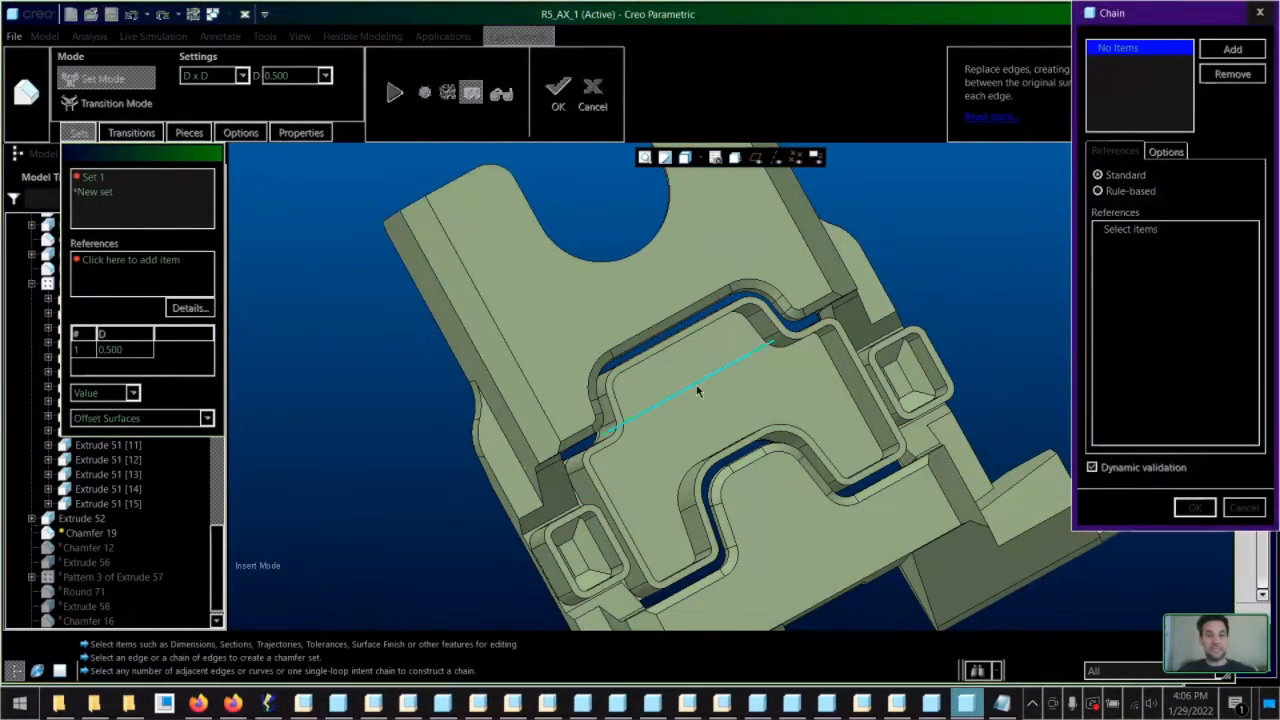
middle_drag(697, 389, 677, 377)
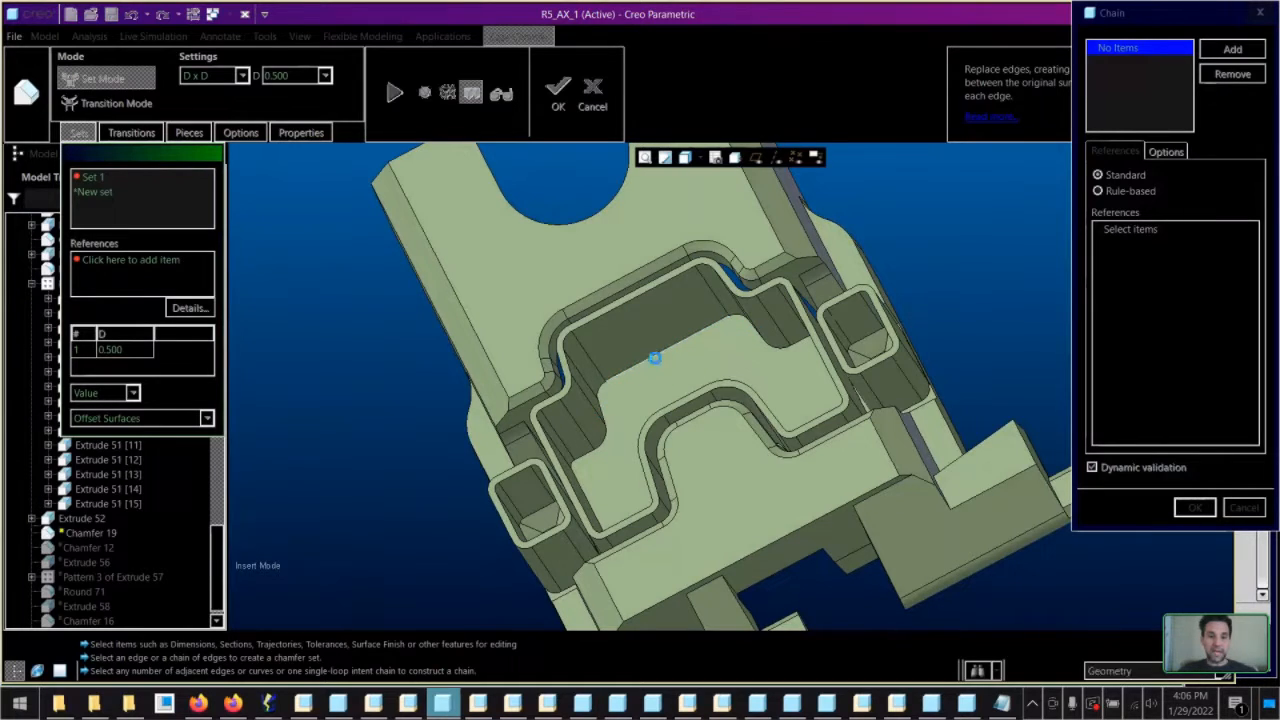
click(652, 358)
click(1195, 507)
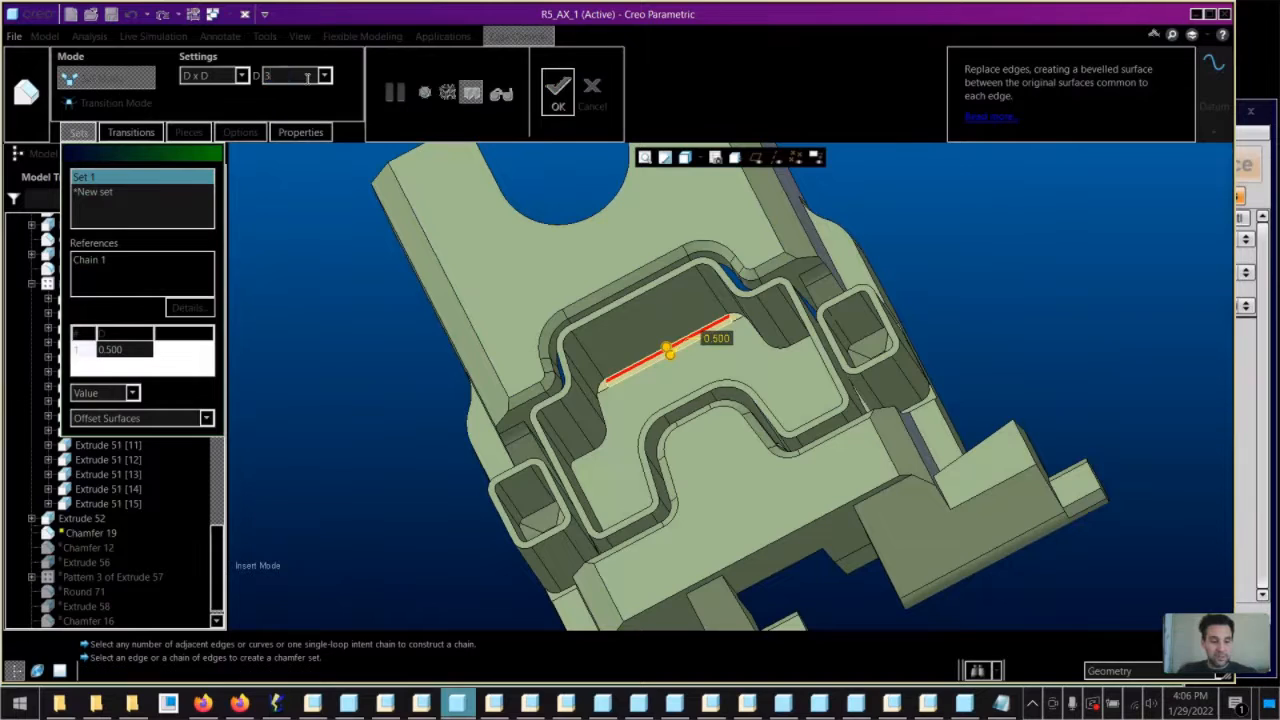
text(3.2)
key(Return)
middle_drag(690, 380, 708, 446)
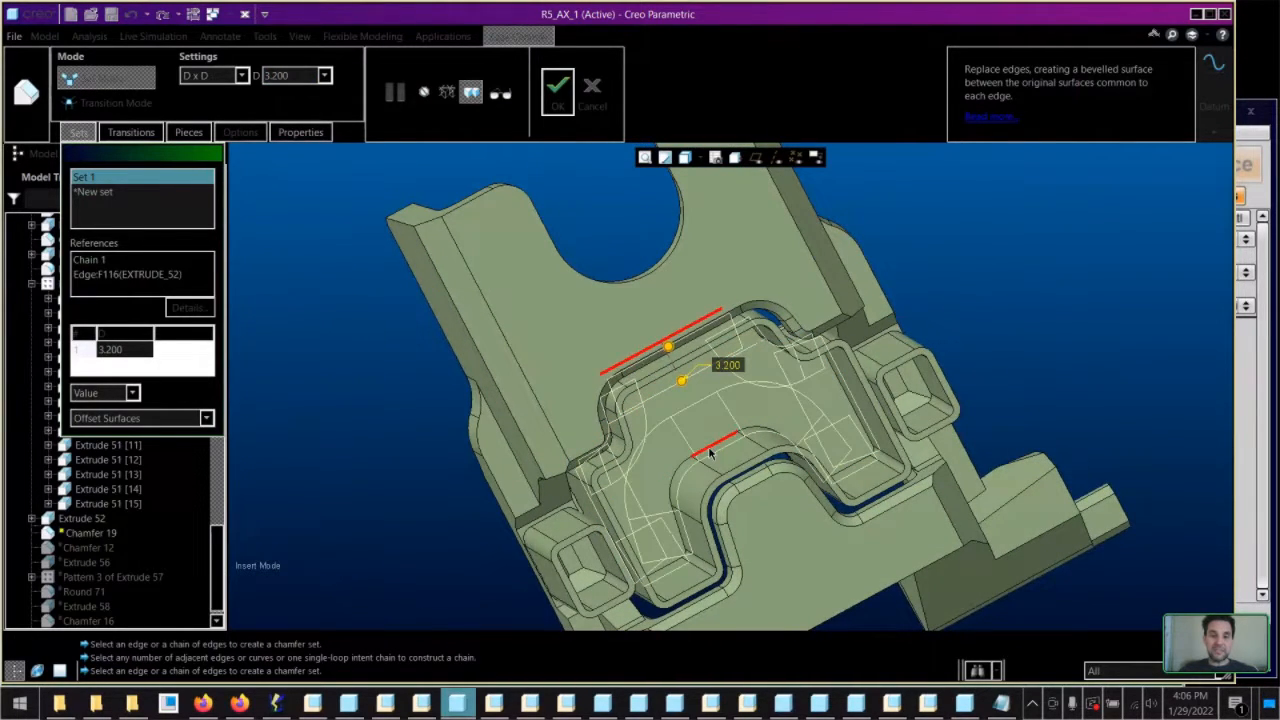
Add the two straight side edges of the pocket floor as separate chains and complete the 3.2 chamfer
middle_drag(717, 415, 801, 373)
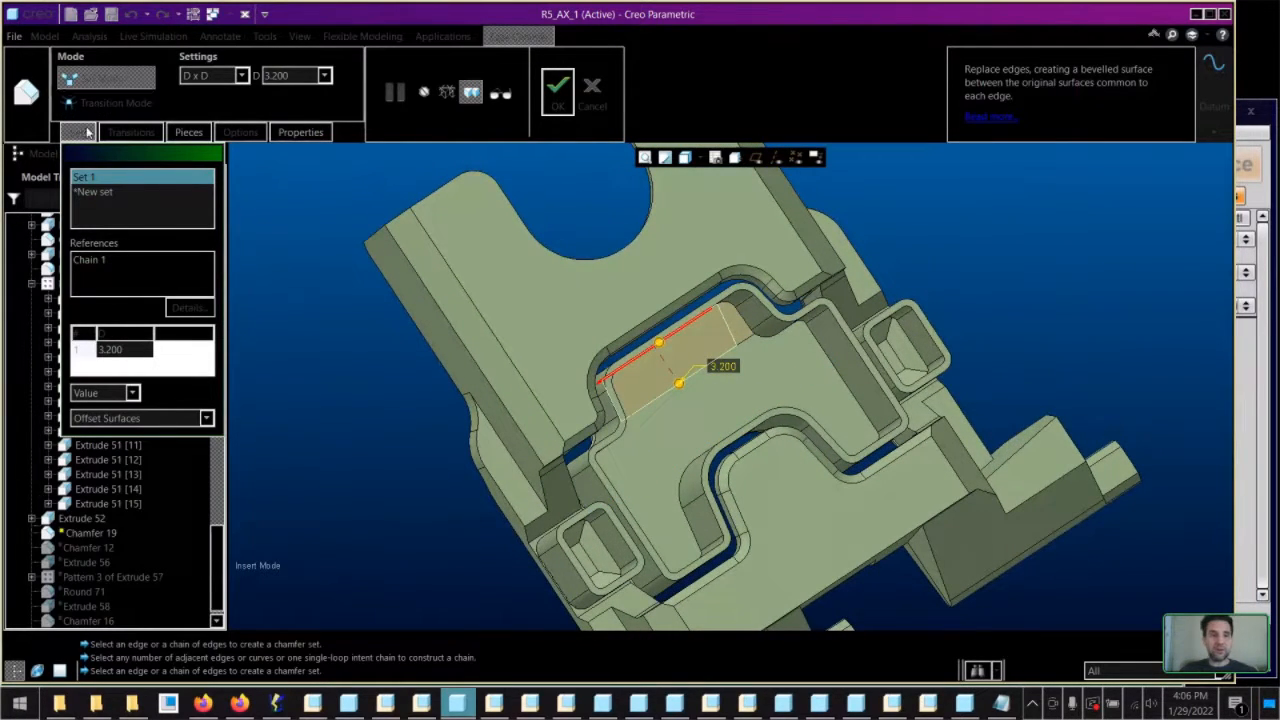
click(190, 307)
middle_drag(855, 403, 837, 367)
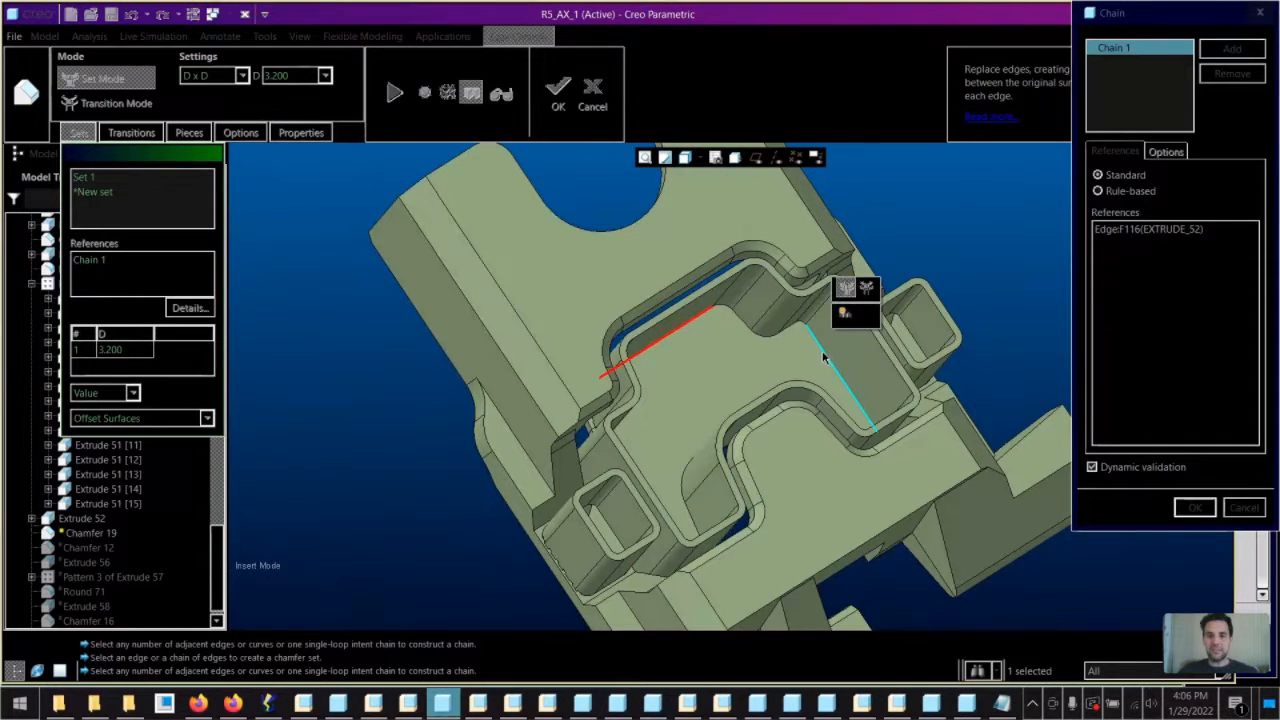
click(1232, 49)
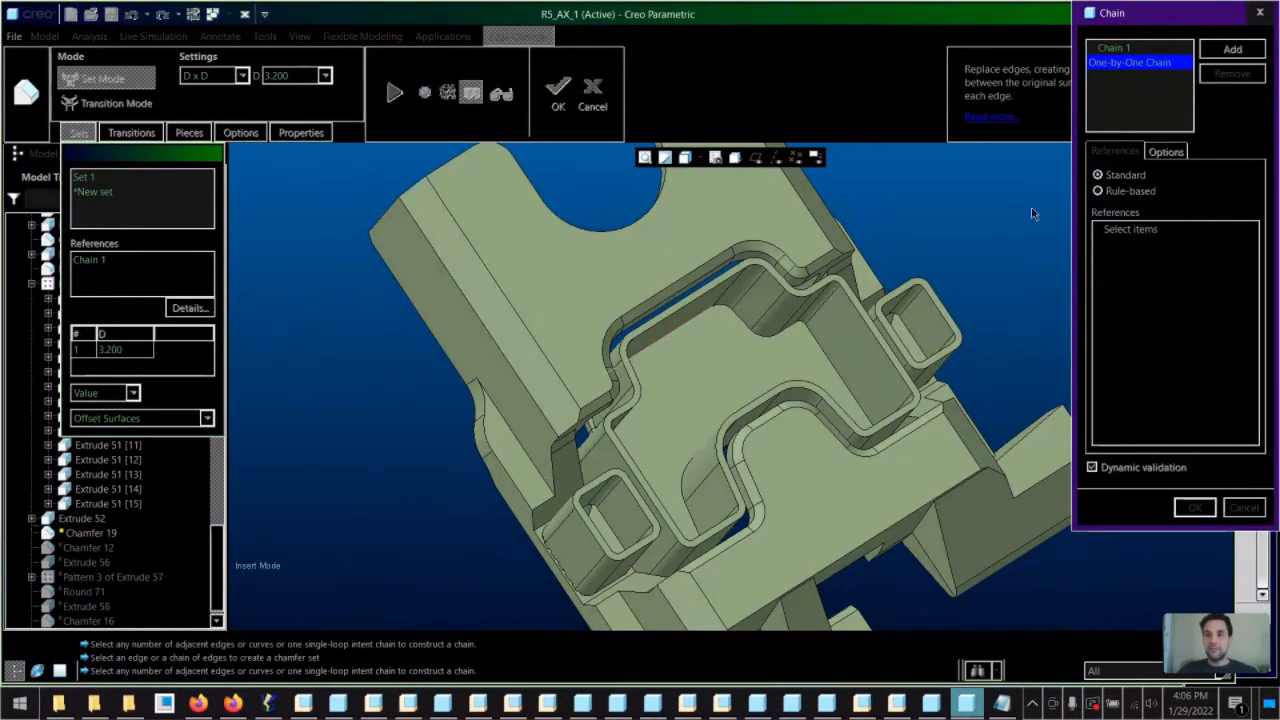
click(833, 363)
middle_drag(833, 363, 1045, 314)
click(1232, 49)
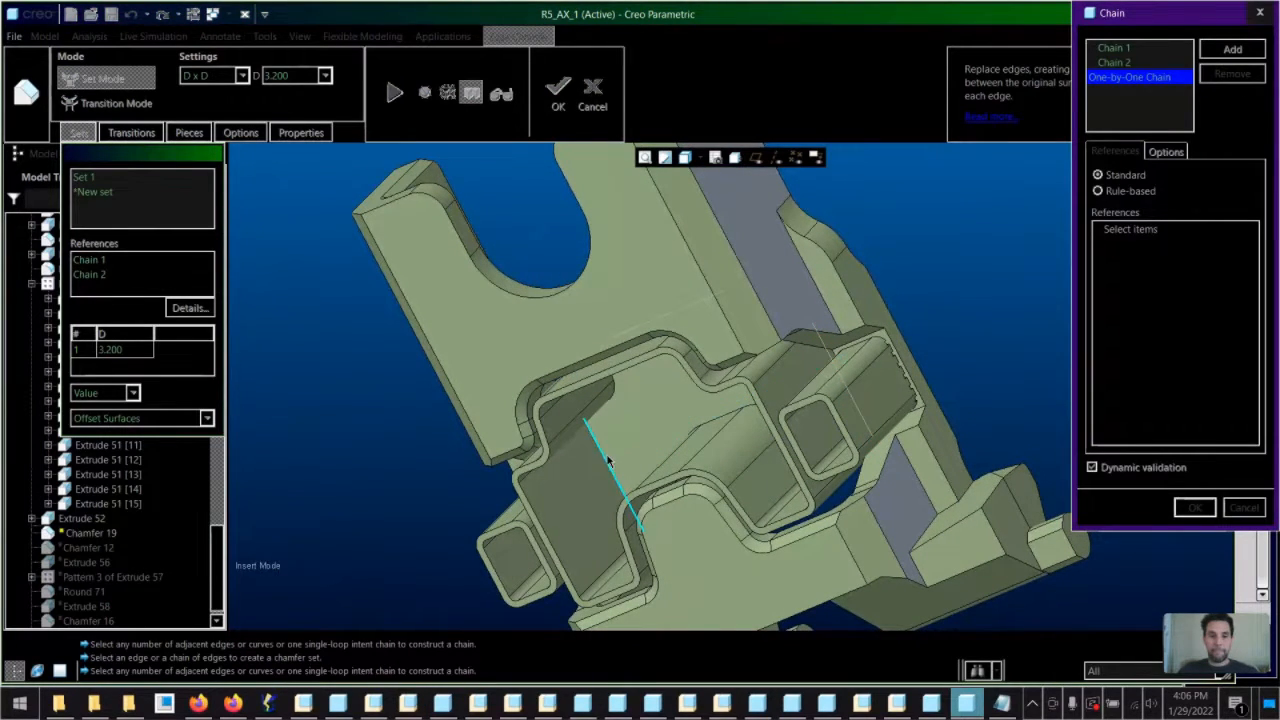
click(607, 460)
middle_drag(626, 457, 584, 149)
middle_click(680, 415)
click(557, 88)
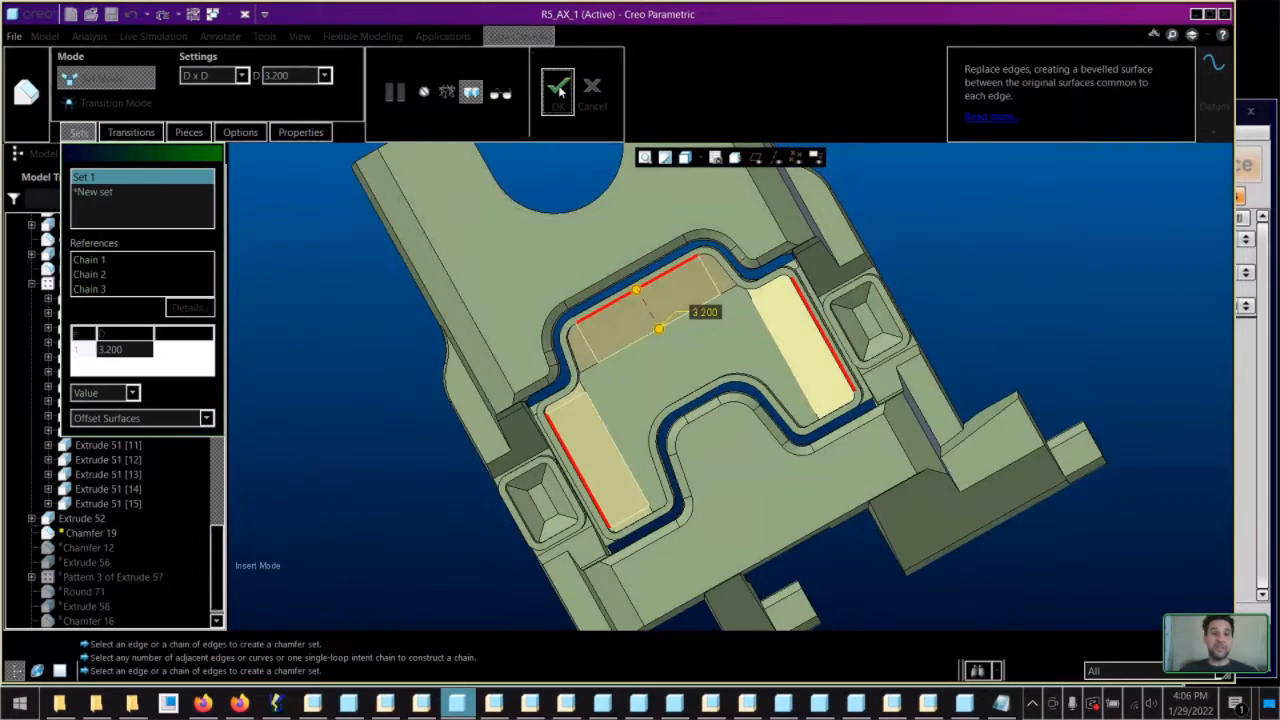
Start a second edge chamfer on the curved inner edge around the pocket's recess with a D value of 1
click(632, 104)
middle_drag(617, 391, 695, 397)
click(696, 395)
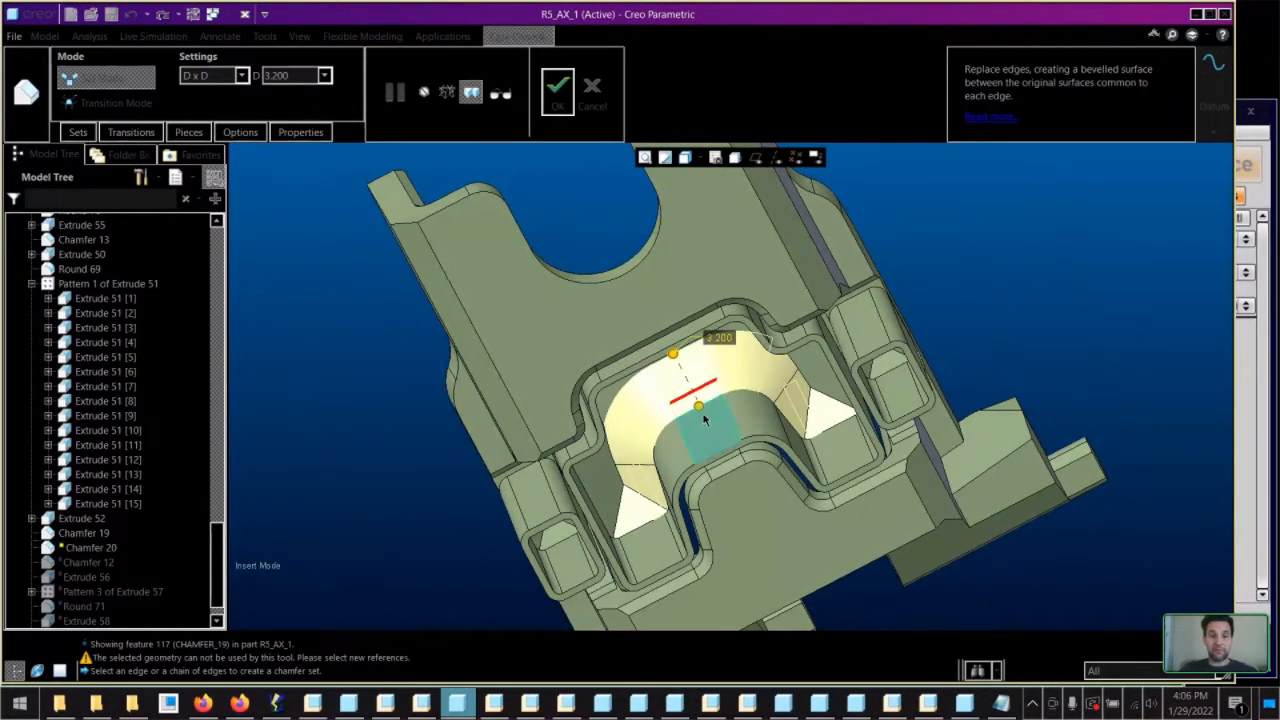
text(1)
key(Return)
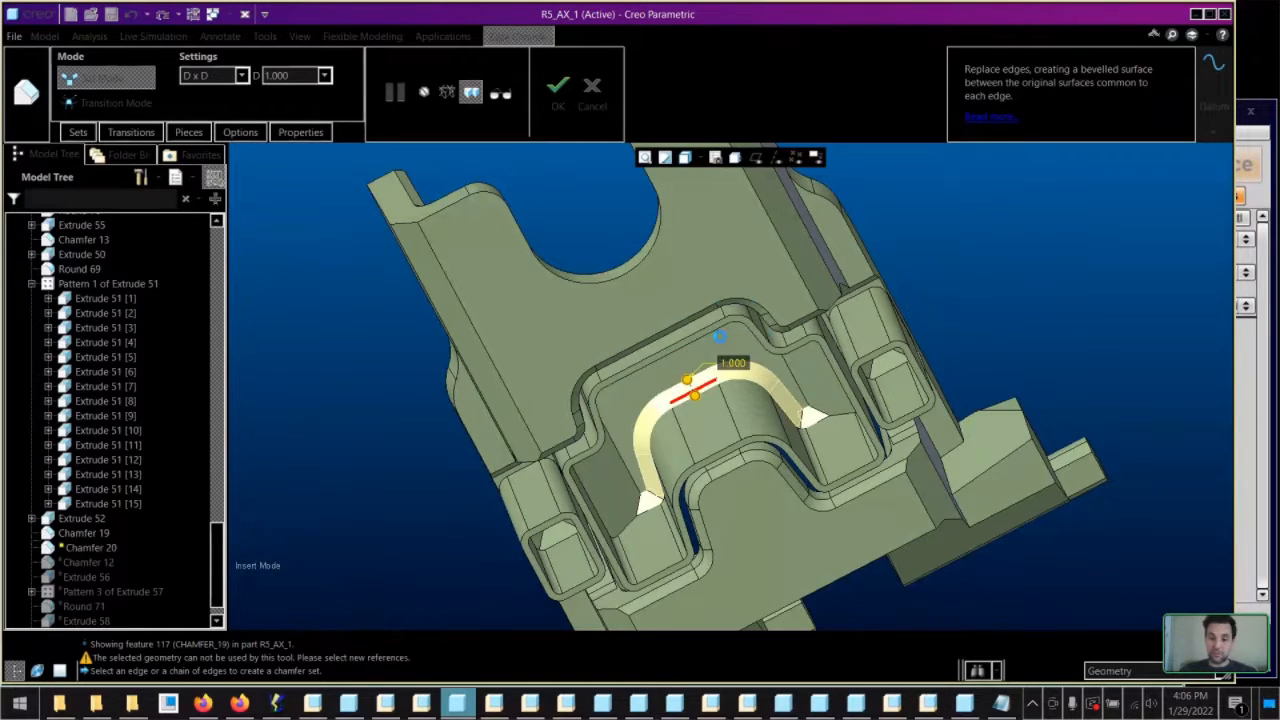
Try adding the two rounded inner corner edges to the second chamfer, inspect the preview and discard the feature
middle_drag(722, 345, 768, 383)
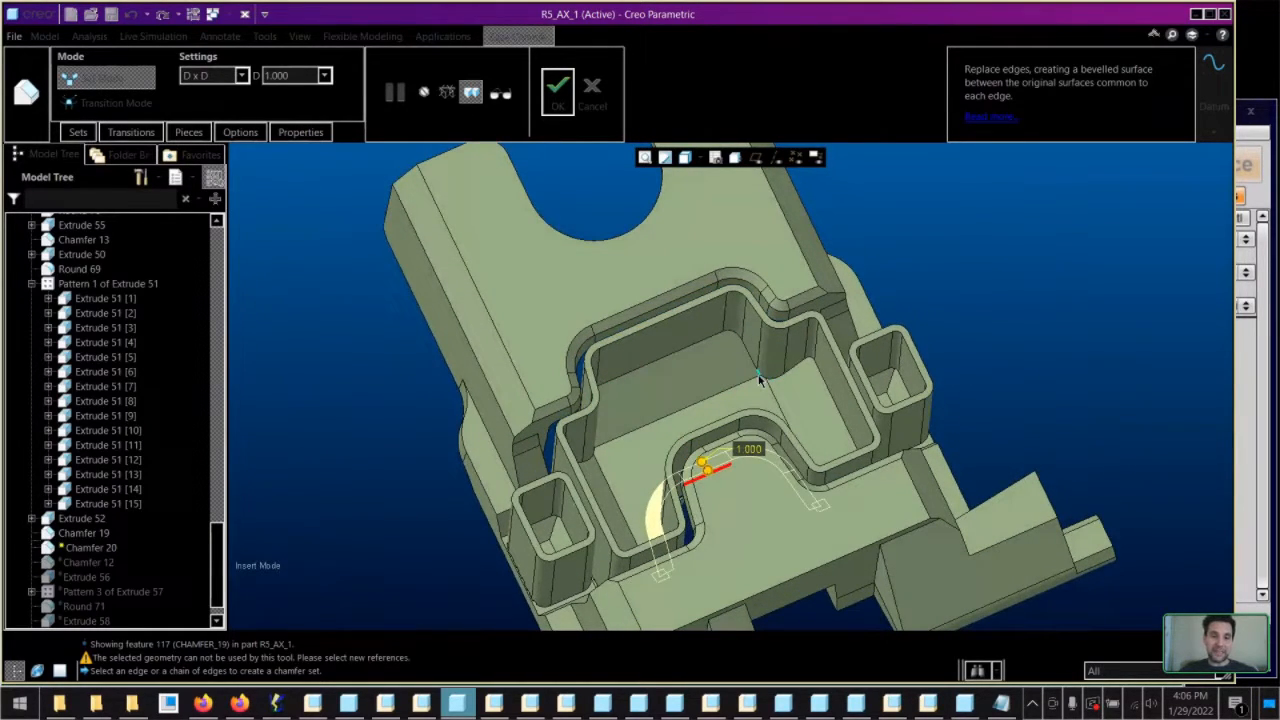
ctrl+click(762, 382)
middle_drag(663, 437, 612, 464)
ctrl+click(598, 451)
mouse_move(694, 457)
middle_down()
mouse_move(651, 423)
mouse_move(663, 414)
mouse_move(678, 441)
middle_up()
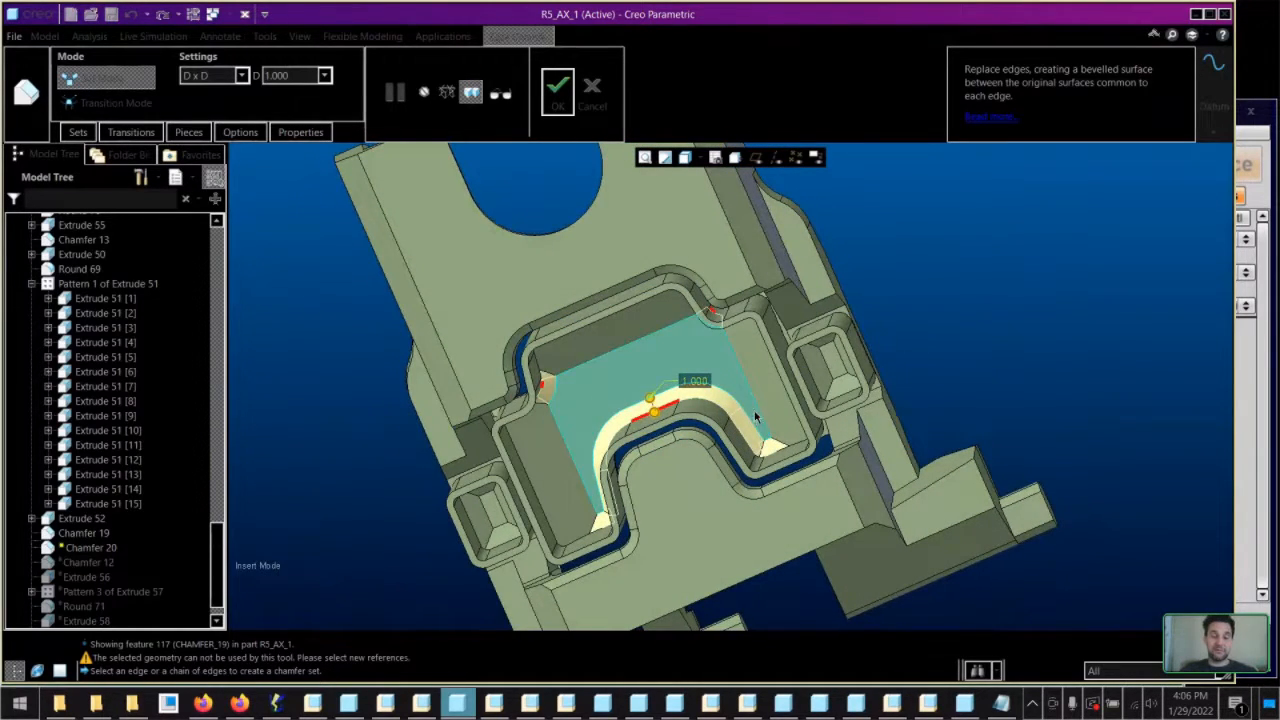
middle_drag(707, 367, 650, 258)
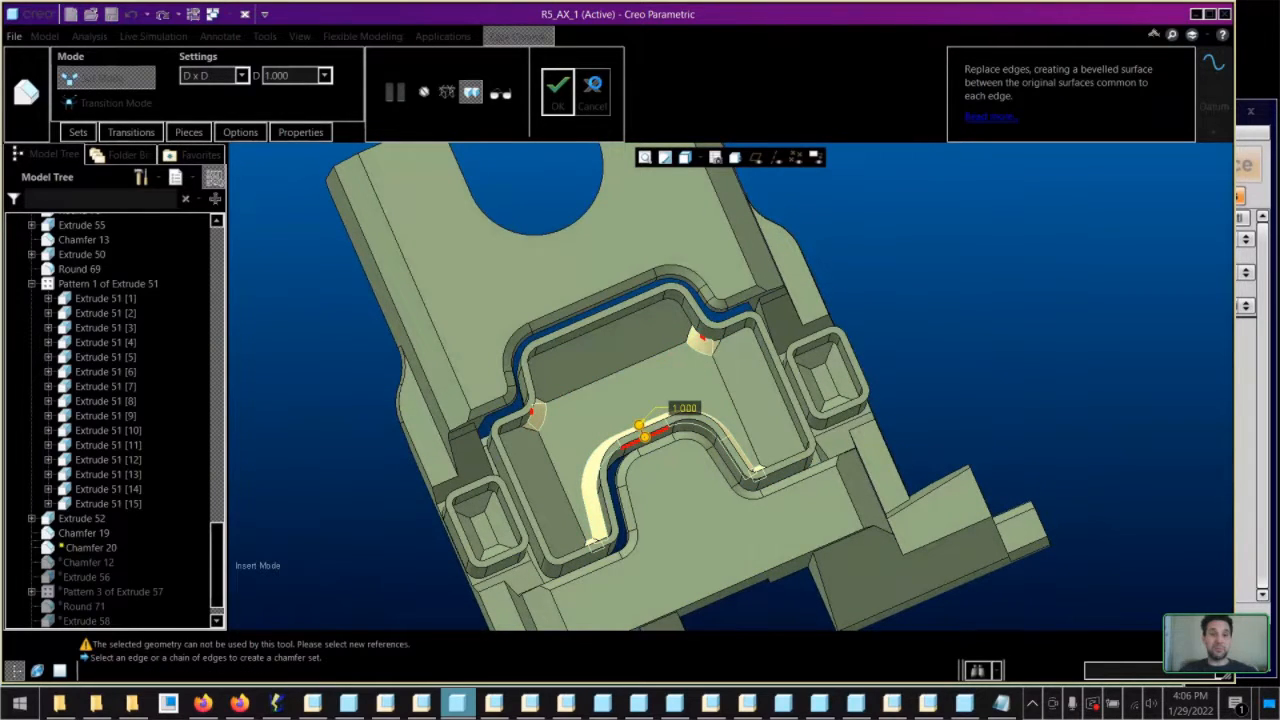
click(593, 88)
click(652, 376)
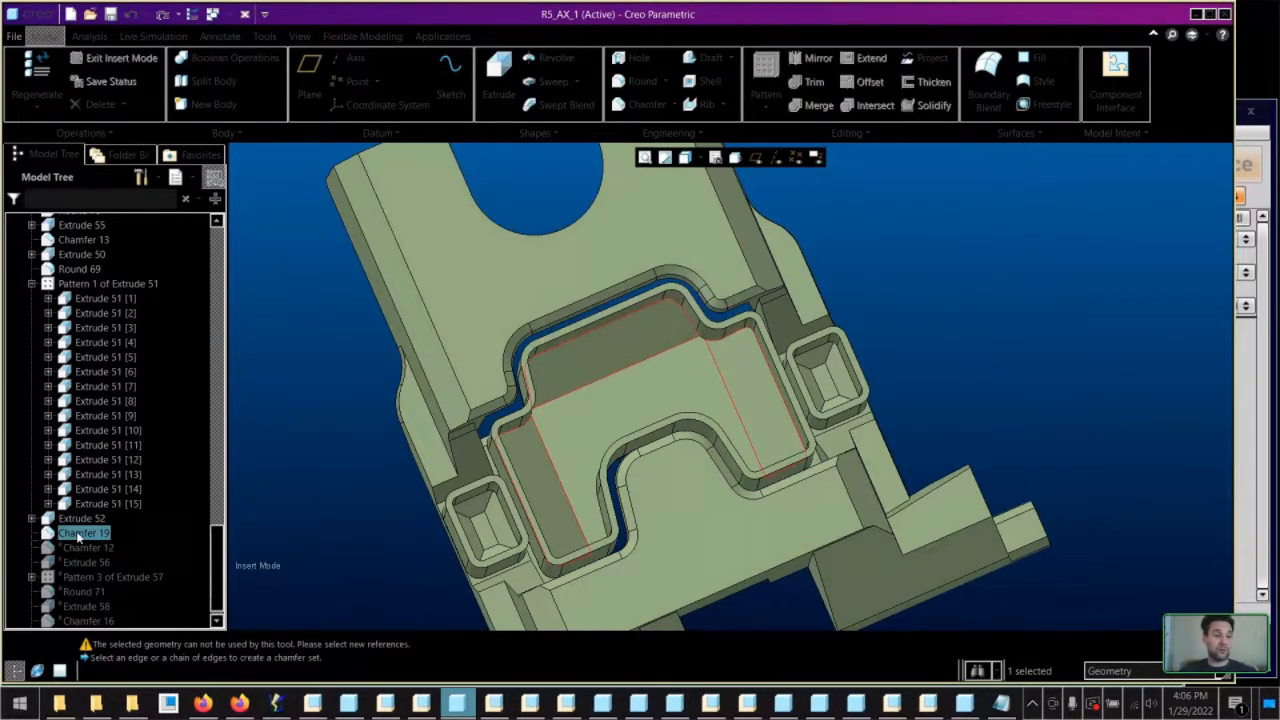
Delete the trial feature Chamfer 19 and move the model's insertion point directly after Chamfer 12
key(Delete)
click(606, 380)
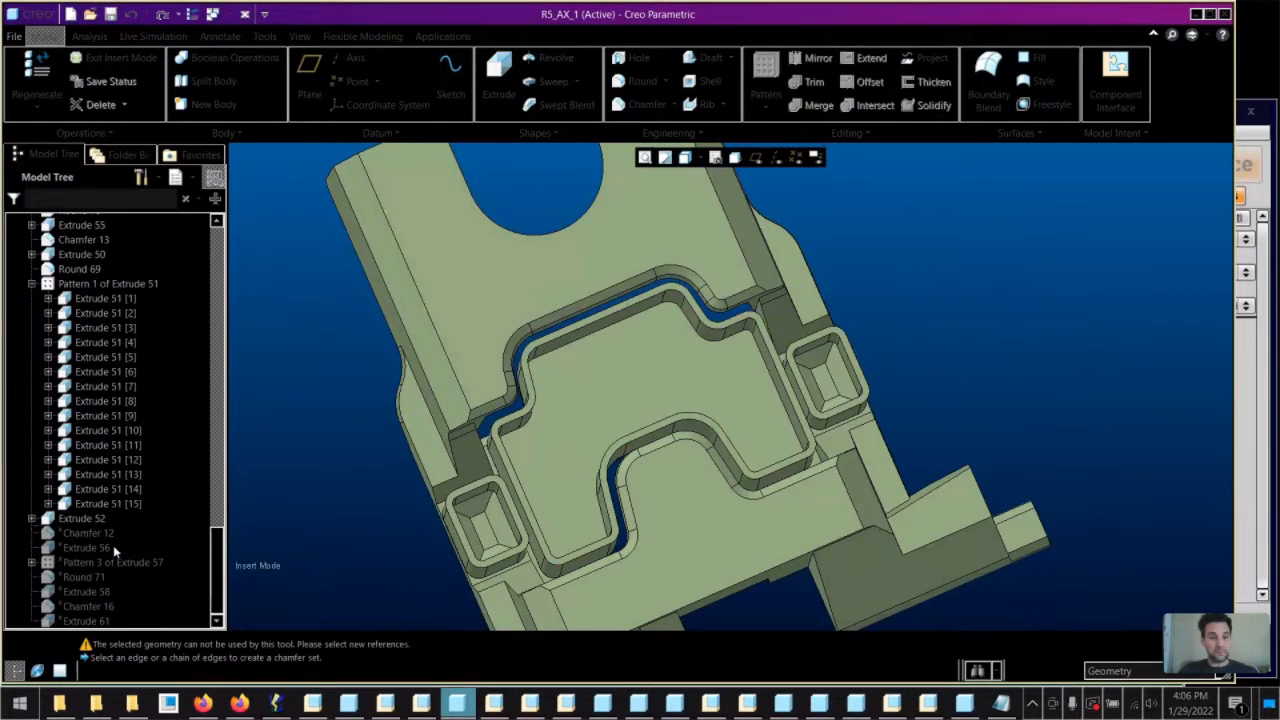
right_click(84, 541)
click(110, 550)
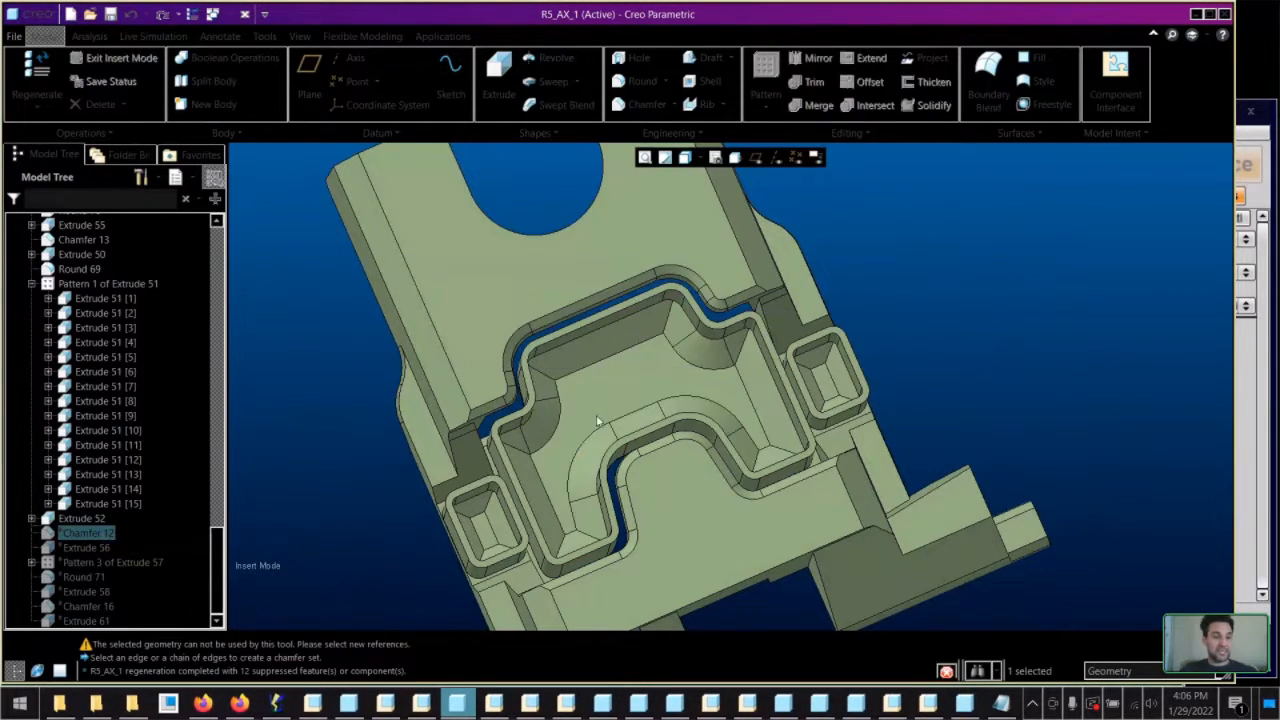
Move the model's insertion point directly after Extrude 56 and bring the small end support's solid block into view
middle_drag(598, 414, 610, 398)
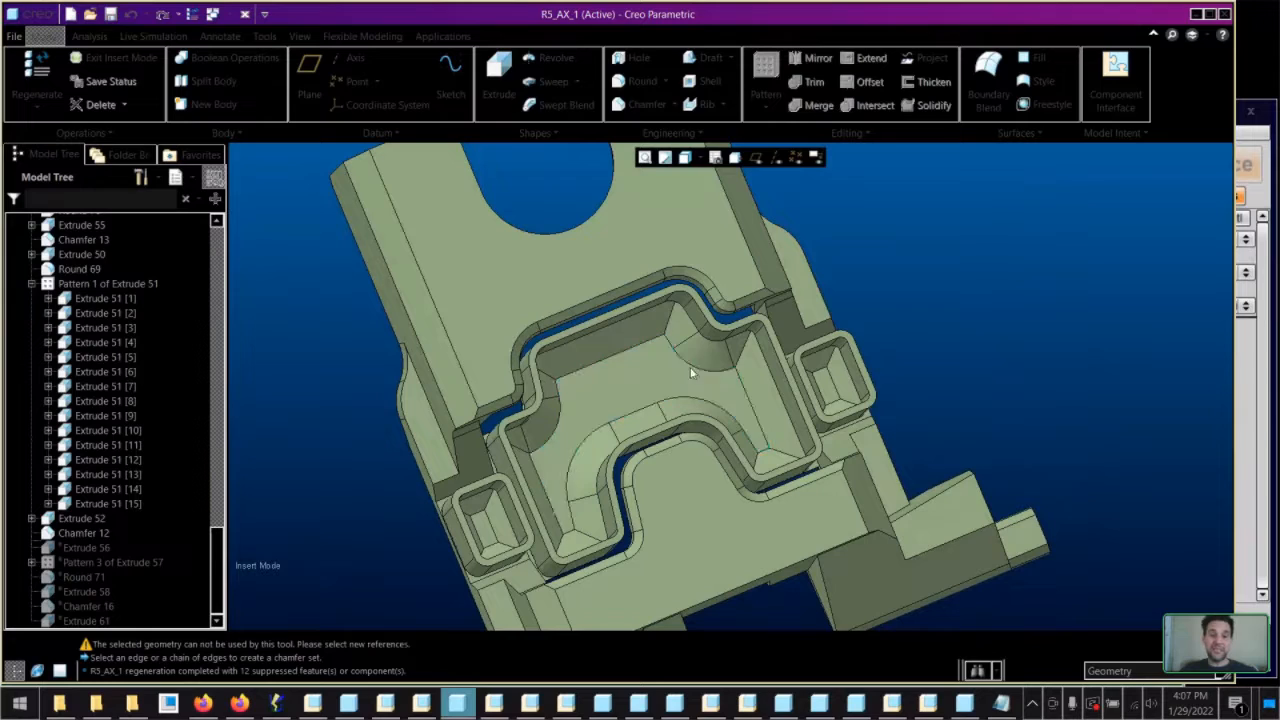
right_click(82, 548)
click(110, 556)
middle_drag(850, 463, 827, 484)
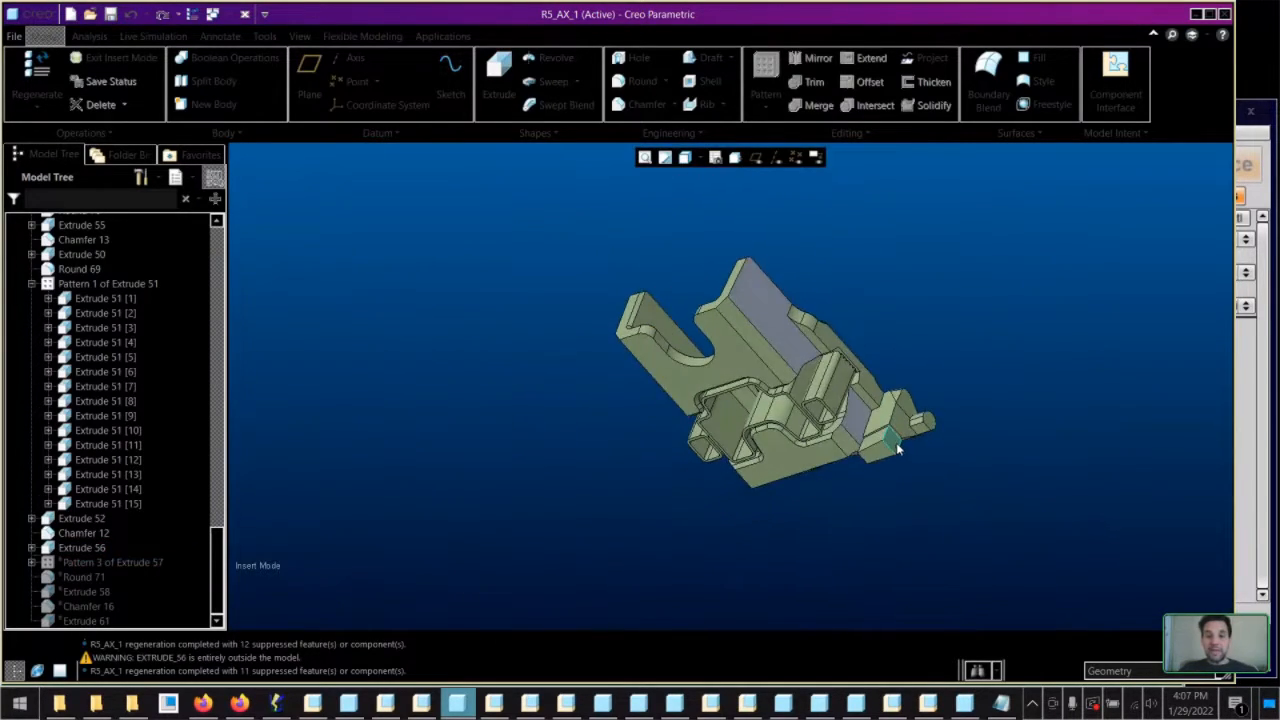
scroll(880, 457, down, 5)
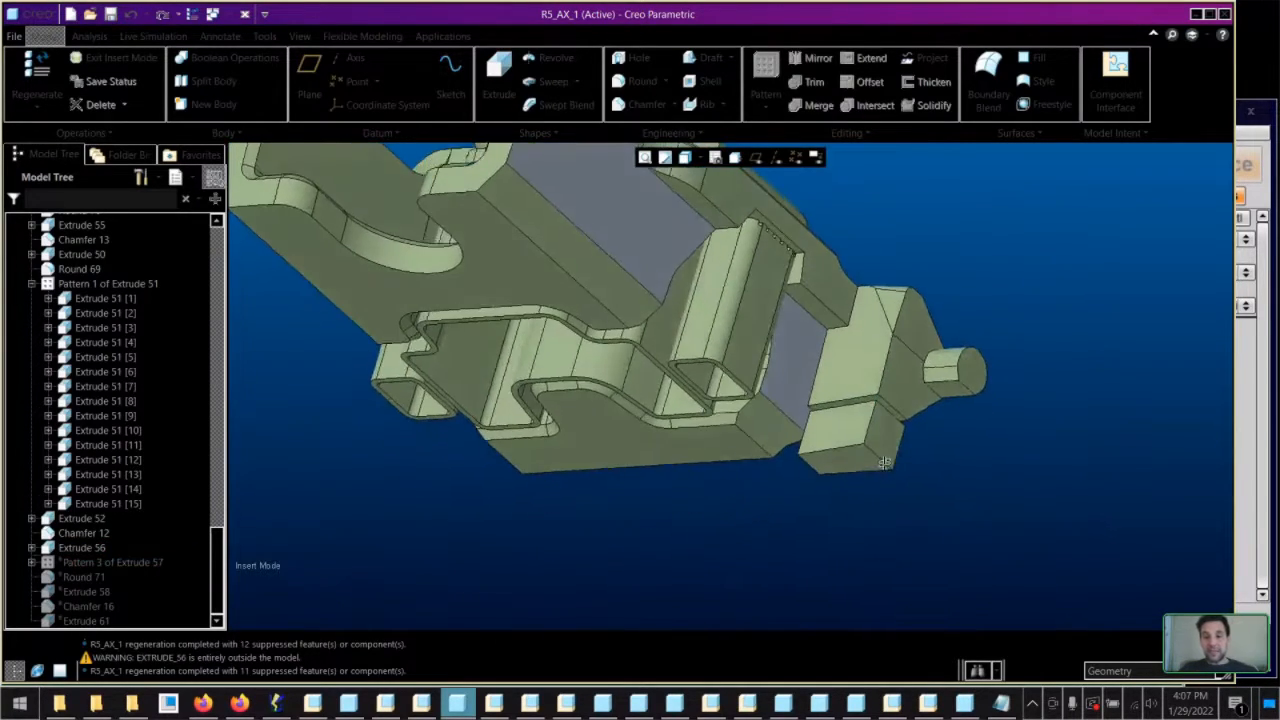
Move the insertion point directly after Extrude 58 and select the rounded corner surface of the small end support
right_click(84, 591)
click(112, 601)
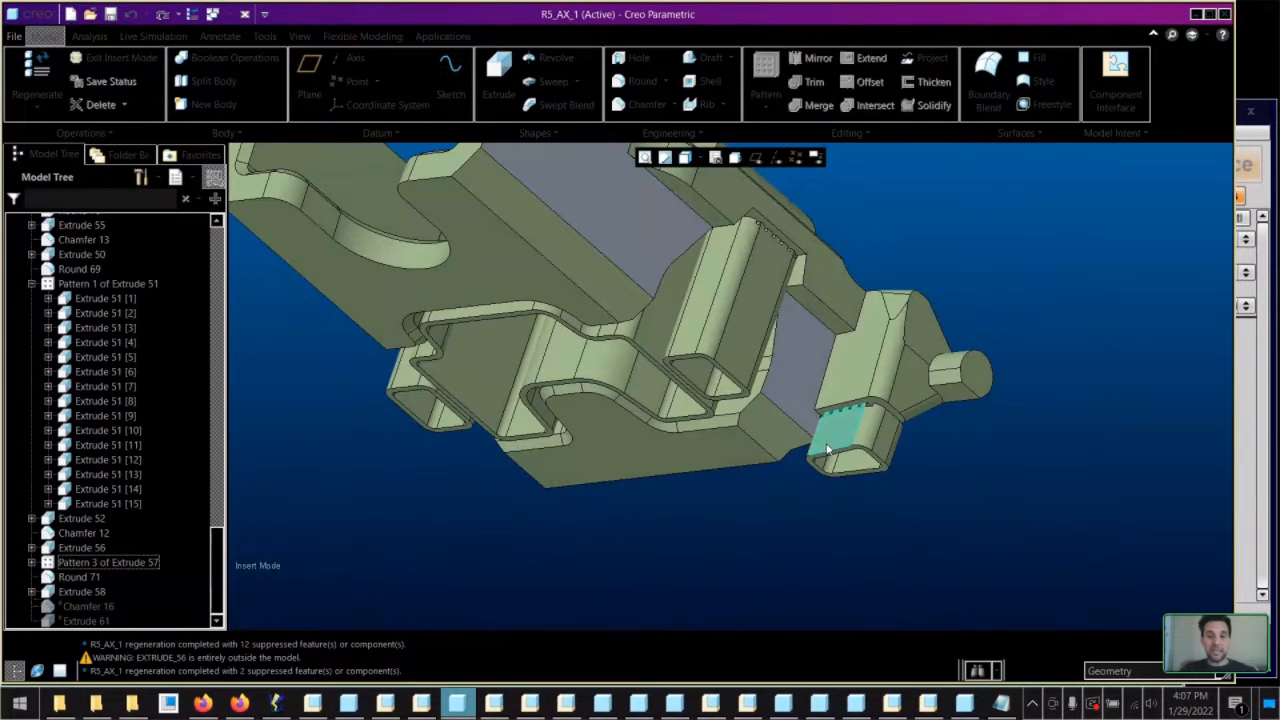
click(868, 436)
mouse_move(868, 436)
middle_down()
mouse_move(878, 431)
mouse_move(869, 456)
middle_up()
scroll(851, 409, down, 5)
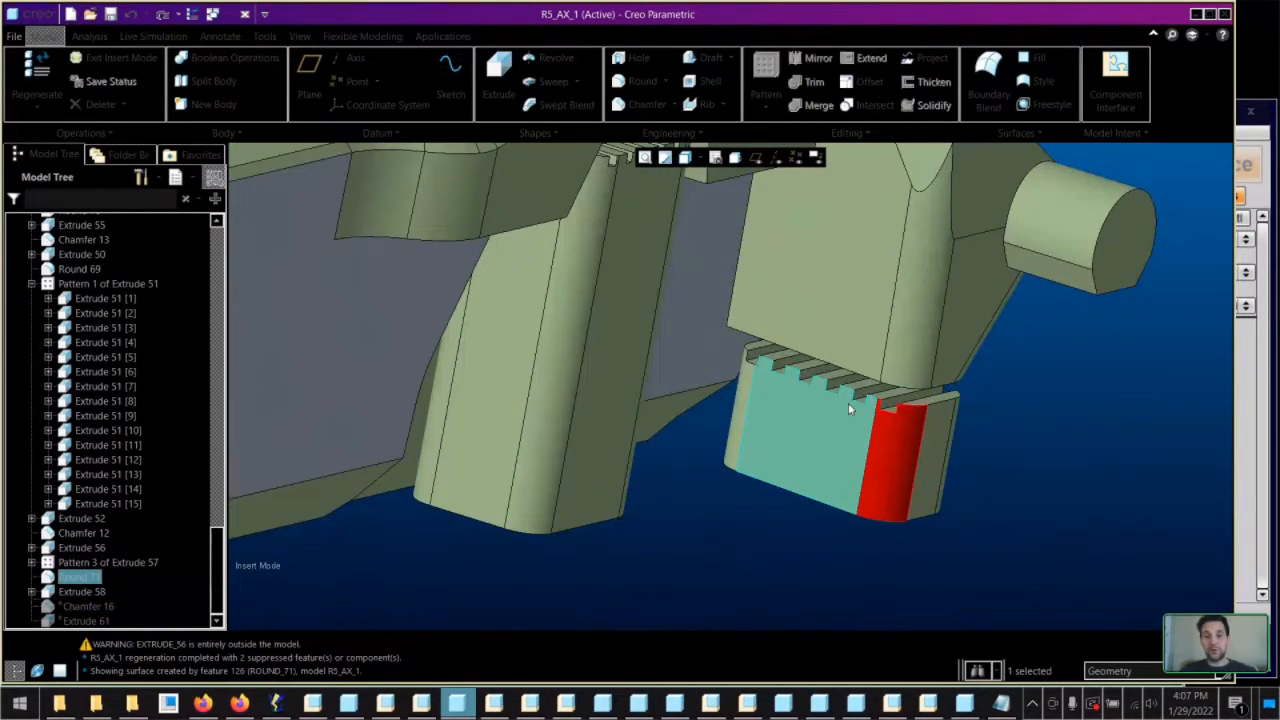
Examine the notch pattern of Extrude 57, then Round 71 and the hollowing cut Extrude 58 on the small end support
click(876, 390)
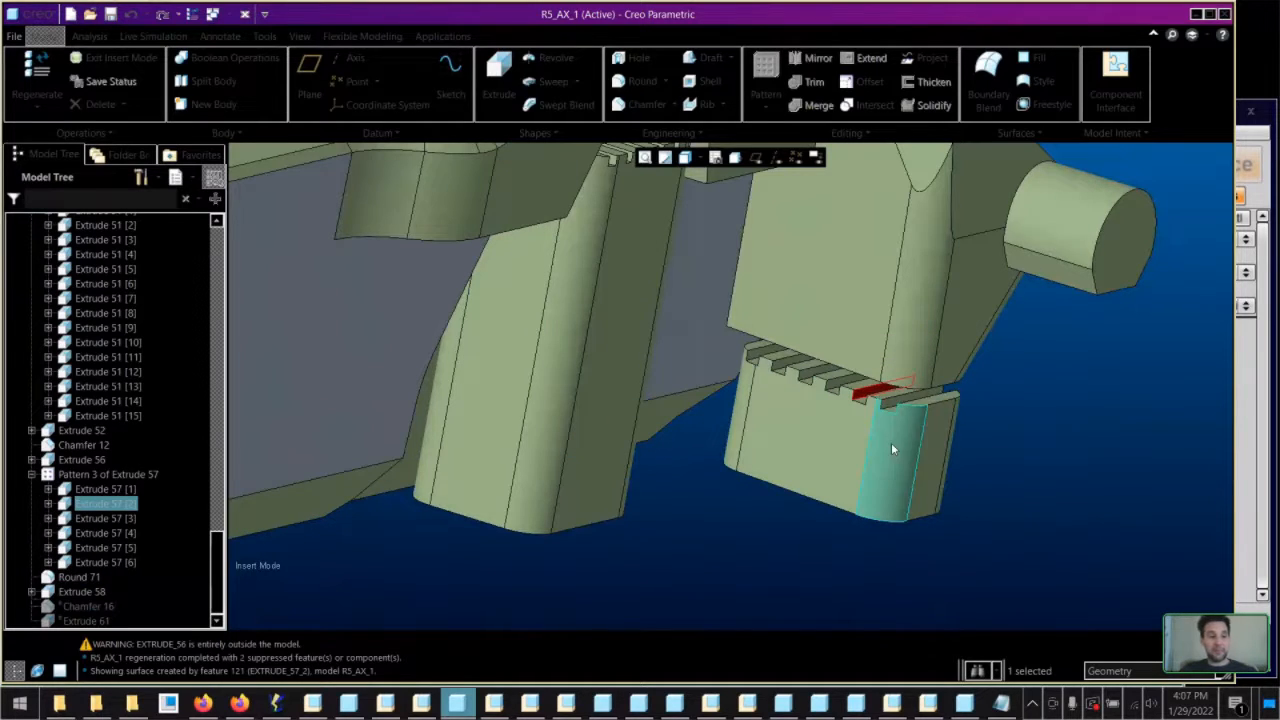
middle_drag(880, 399, 859, 396)
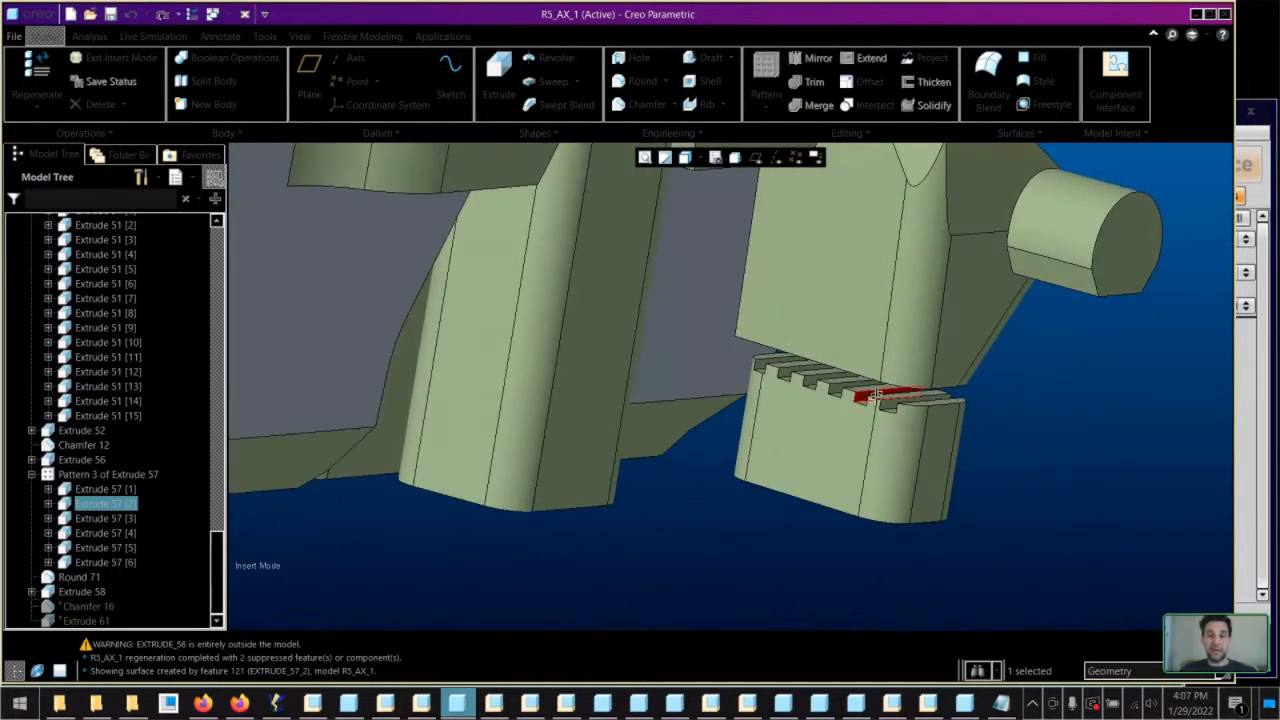
click(70, 579)
click(77, 596)
middle_drag(876, 507, 703, 522)
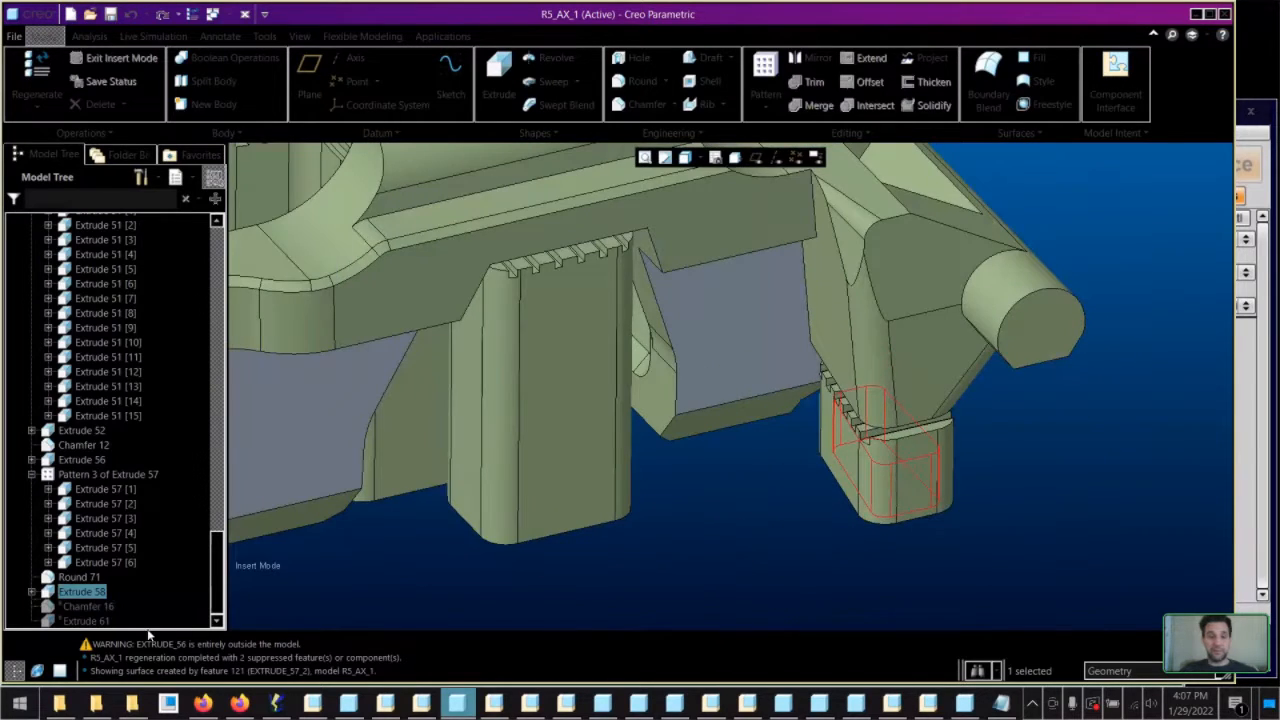
Move the insertion point directly after Chamfer 16 and inspect the chamfer inside the small end support's pocket
right_click(95, 607)
click(132, 522)
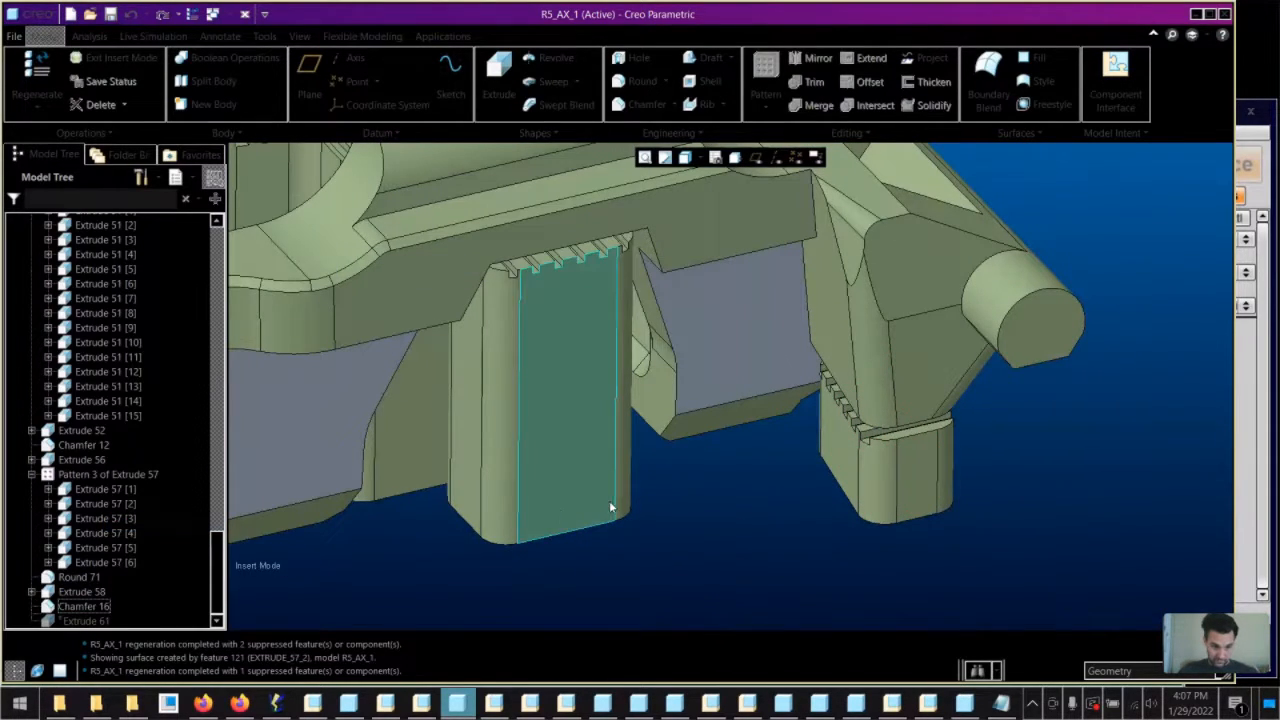
middle_drag(666, 483, 560, 480)
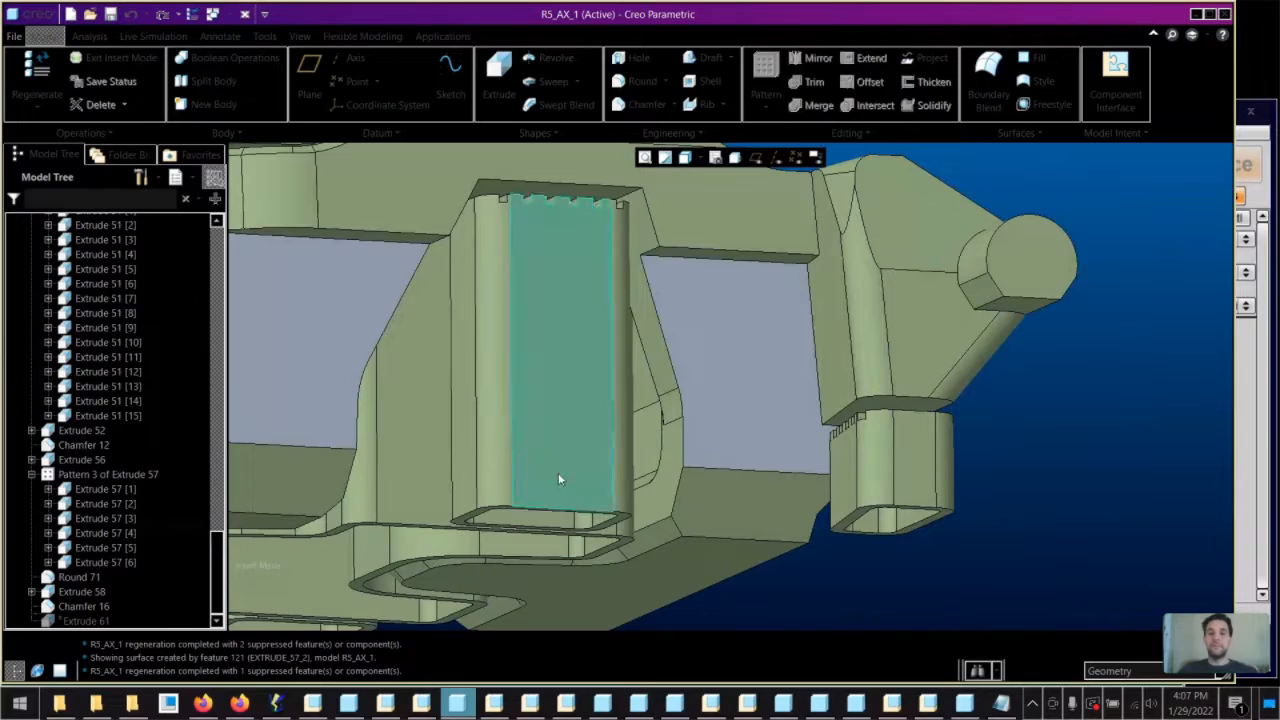
click(80, 609)
scroll(791, 372, up, 4)
mouse_move(792, 374)
middle_down()
mouse_move(783, 423)
mouse_move(776, 355)
middle_up()
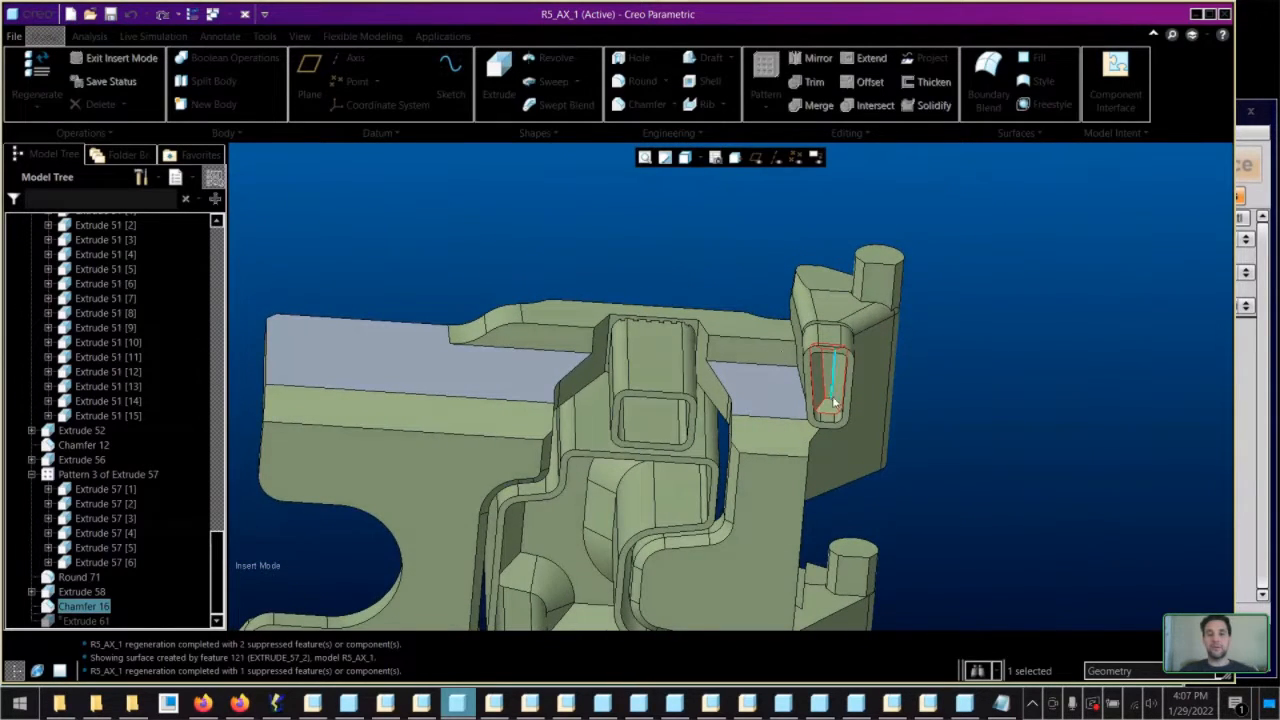
middle_drag(757, 438, 714, 465)
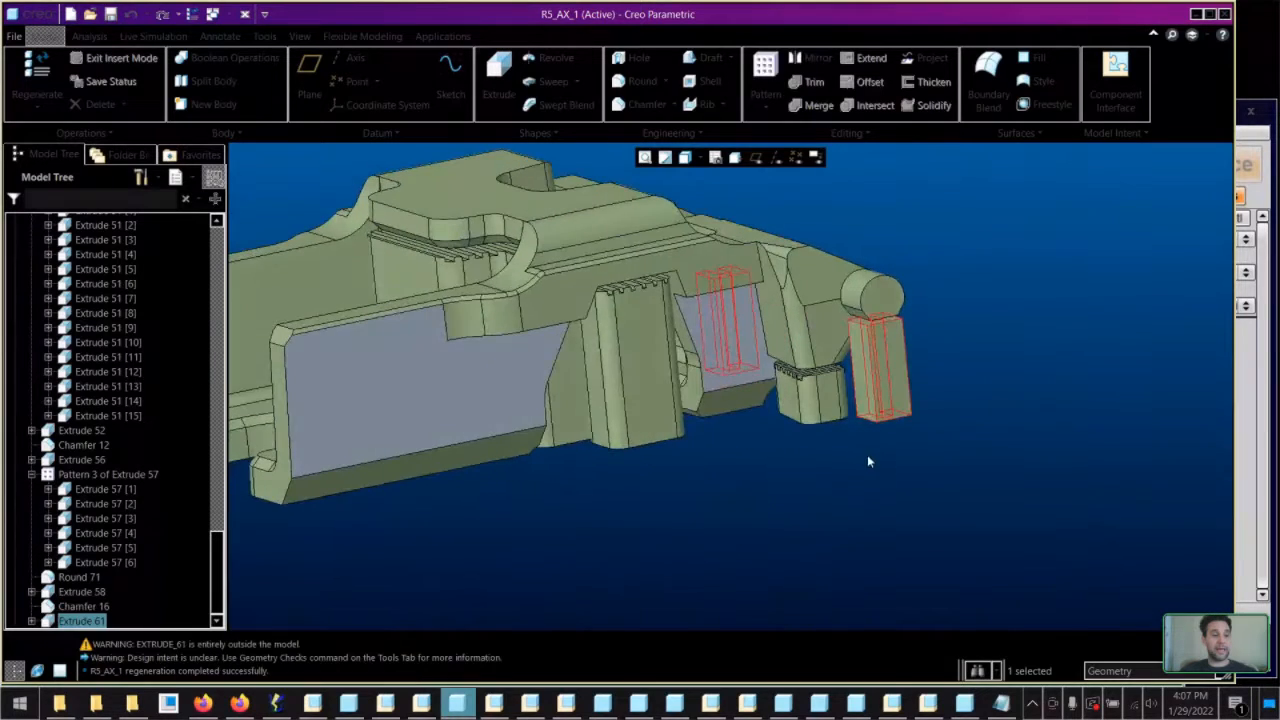
Redefine Extrude 61, the slotted support beside the cylindrical pin, and open its section sketch
click(870, 458)
scroll(871, 309, down, 3)
middle_drag(871, 309, 897, 306)
scroll(870, 478, up, 3)
middle_drag(870, 480, 883, 426)
click(880, 426)
click(893, 380)
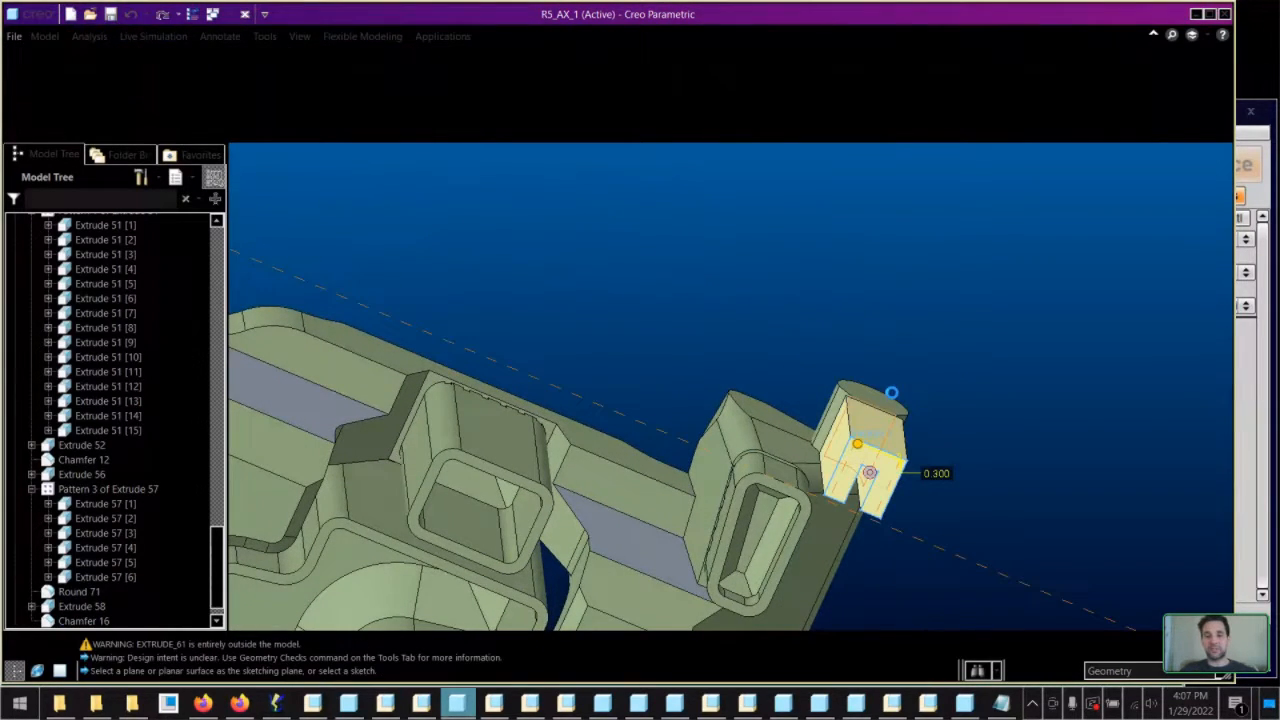
right_click(889, 324)
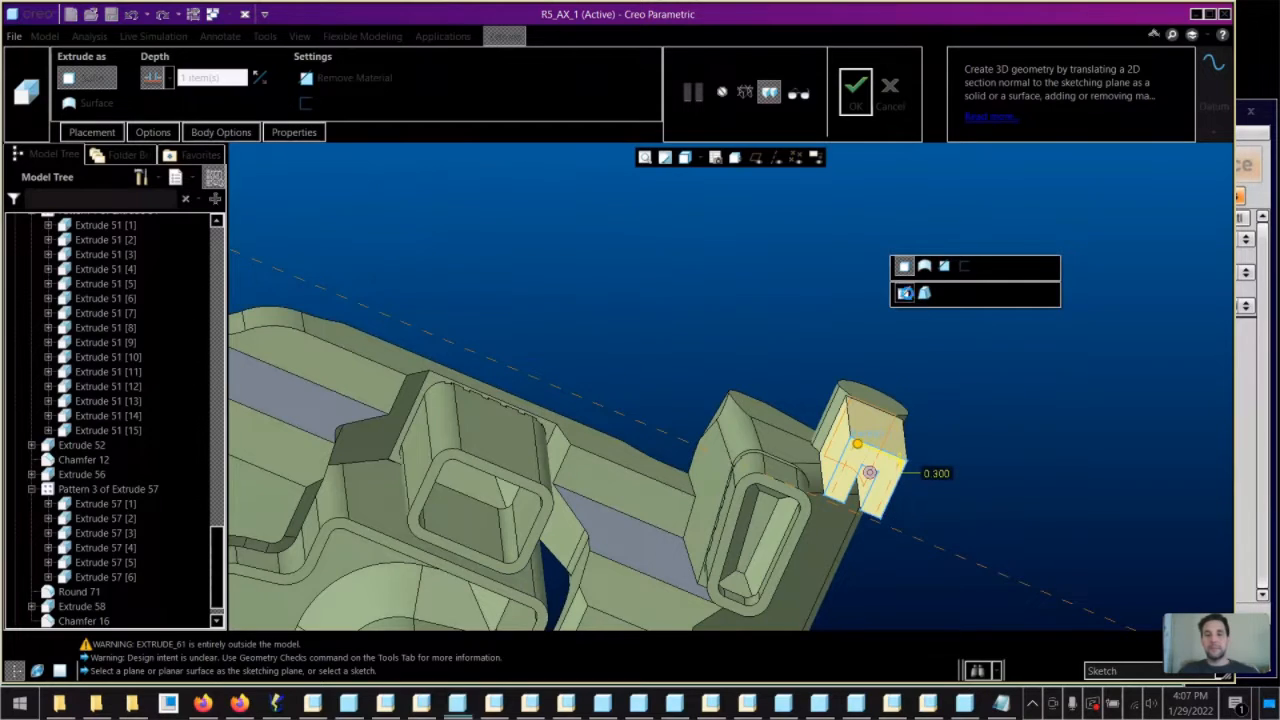
click(904, 293)
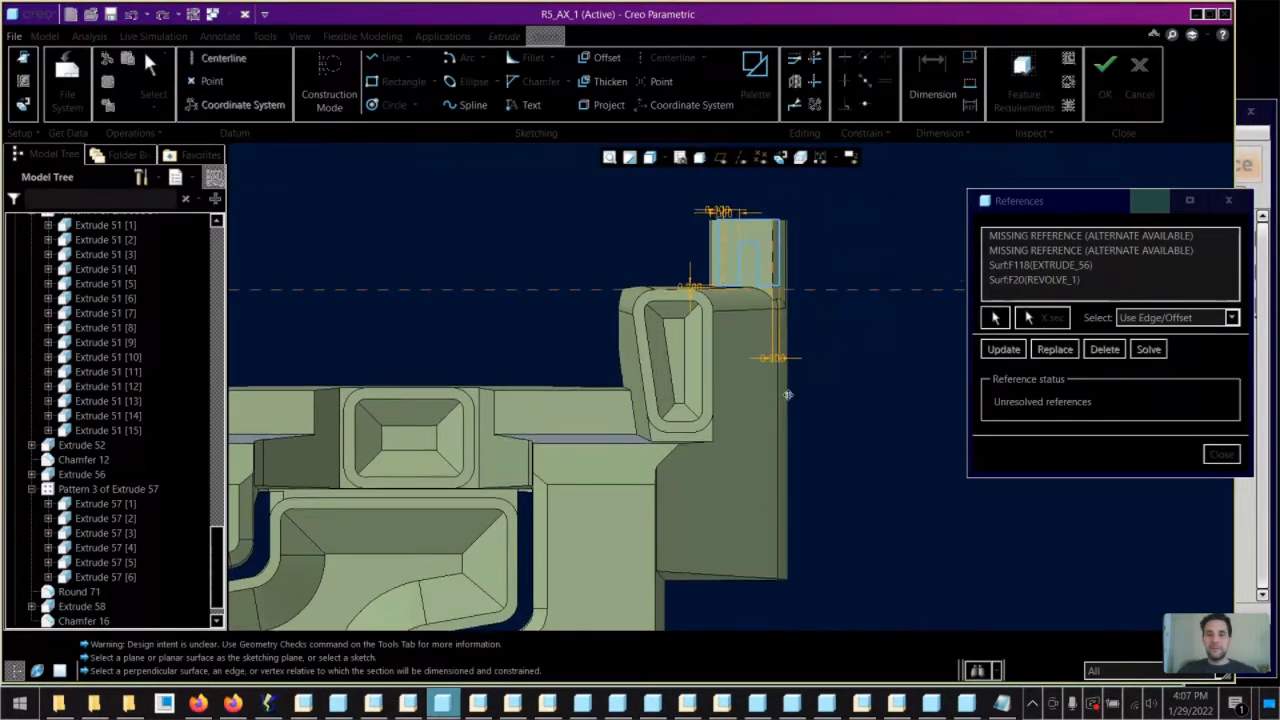
Replace the sketch's two missing references with the Draft 3 edge and the Round 71 edge, and update the references
click(1020, 251)
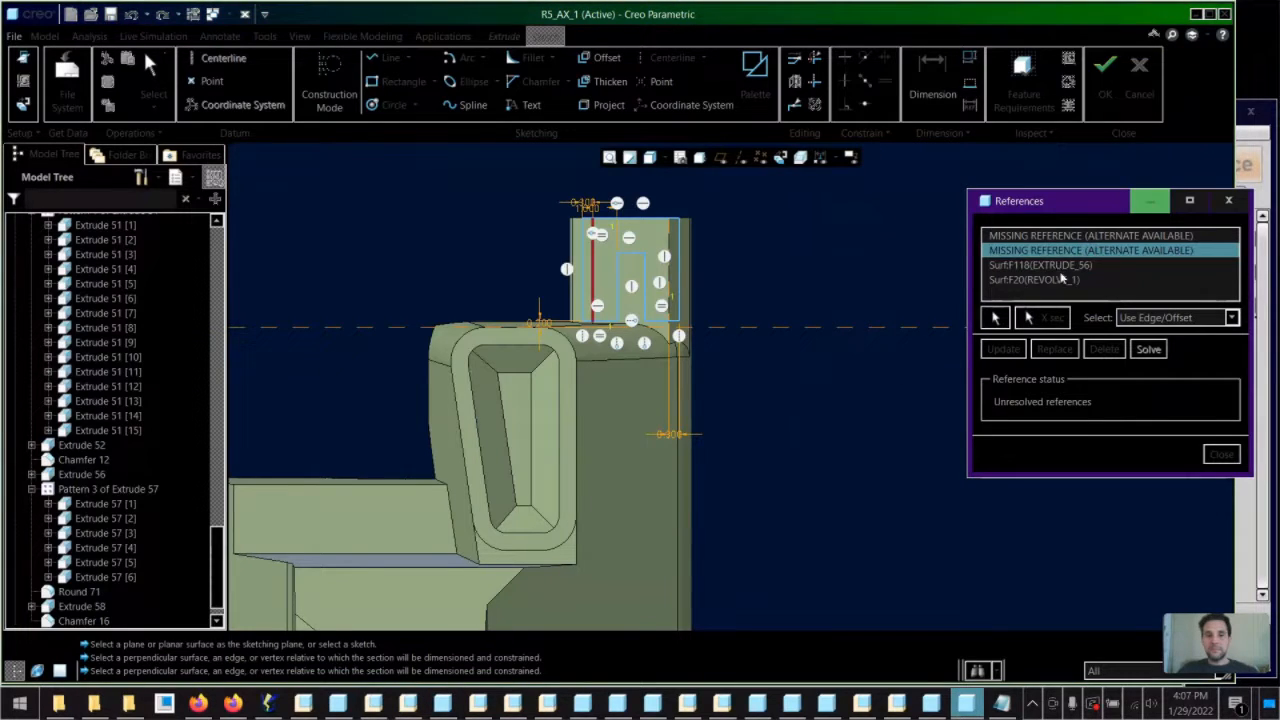
click(1050, 349)
scroll(586, 257, up, 3)
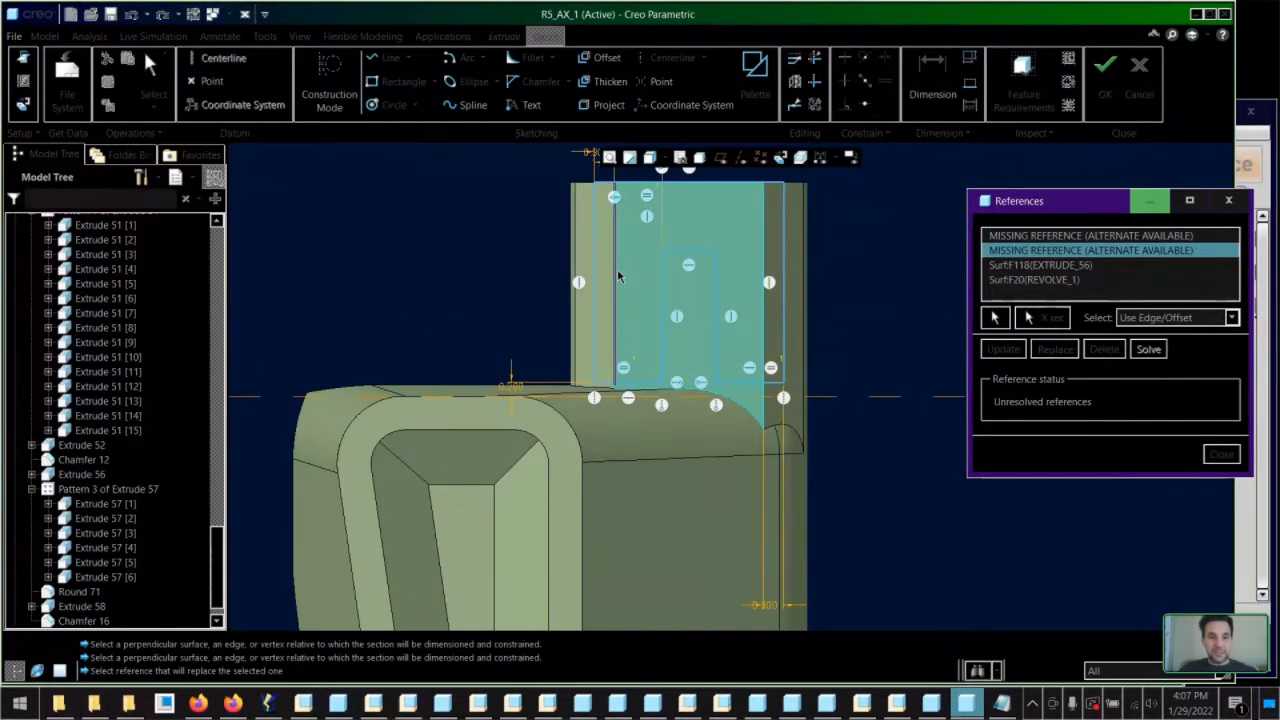
click(615, 277)
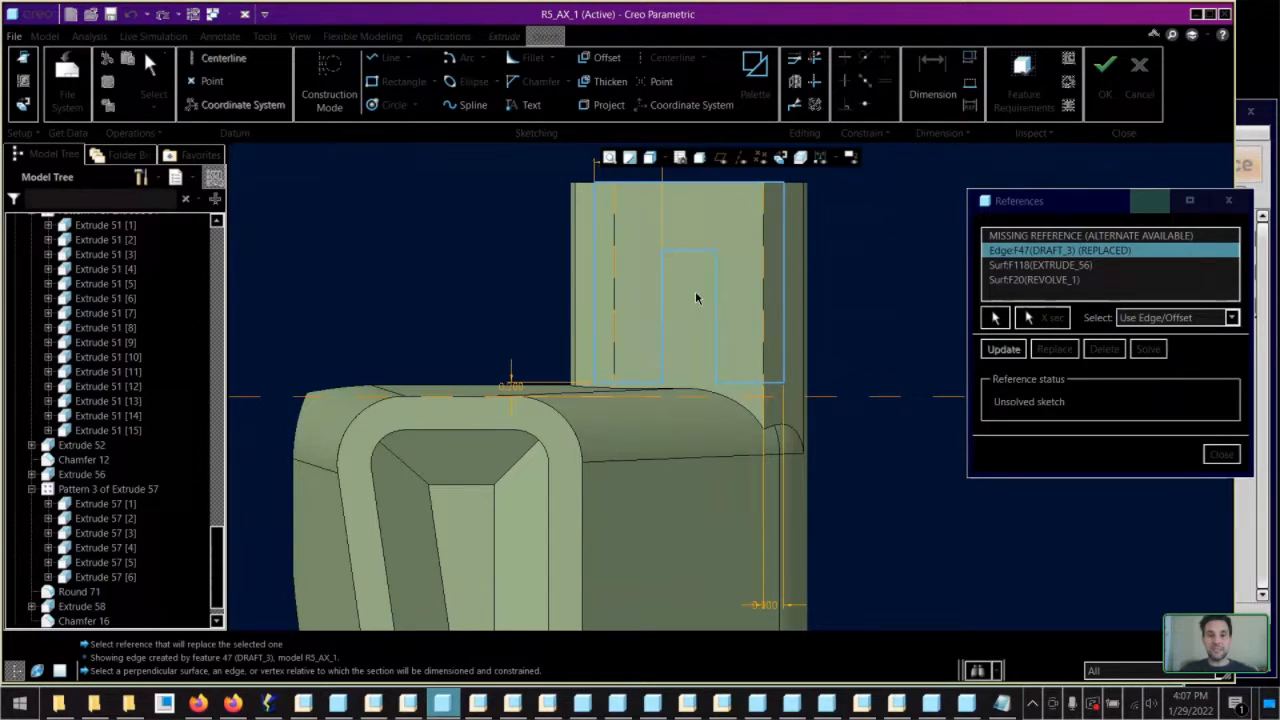
click(1003, 349)
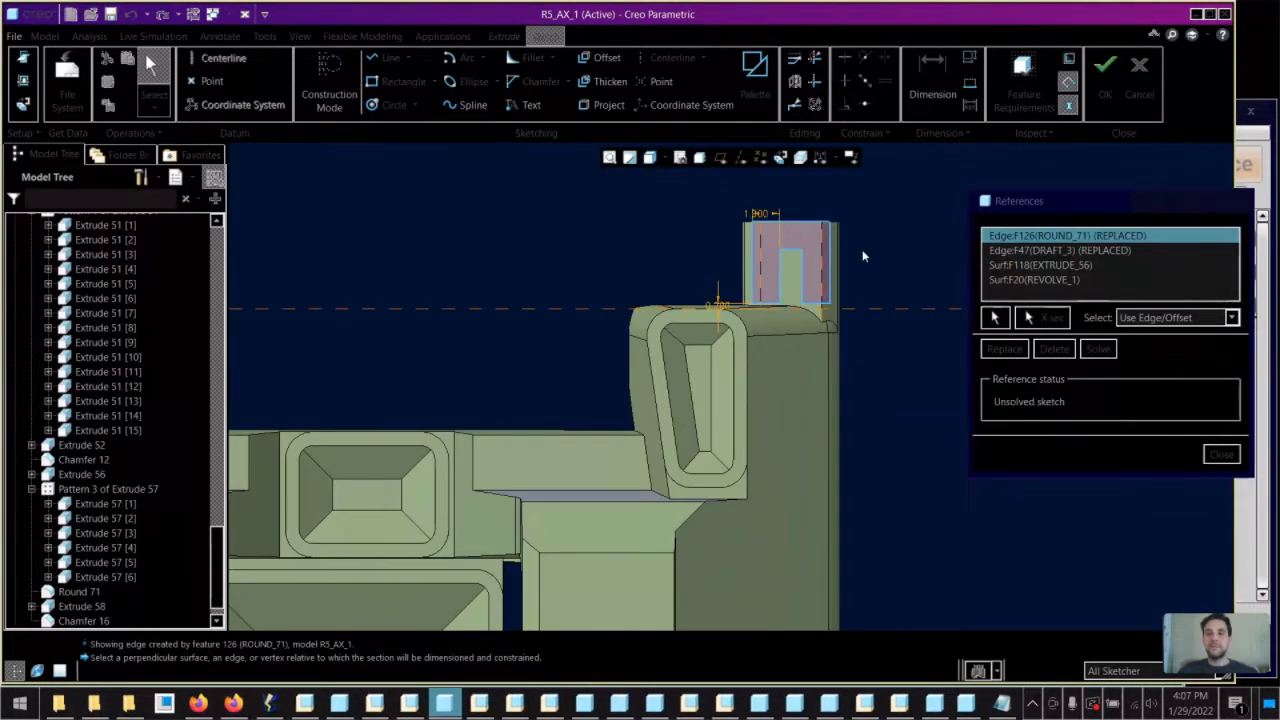
Examine the slotted support profile and its alignment with the flat faces of the cylindrical pin
scroll(849, 260, up, 2)
shift+middle_drag(849, 260, 821, 319)
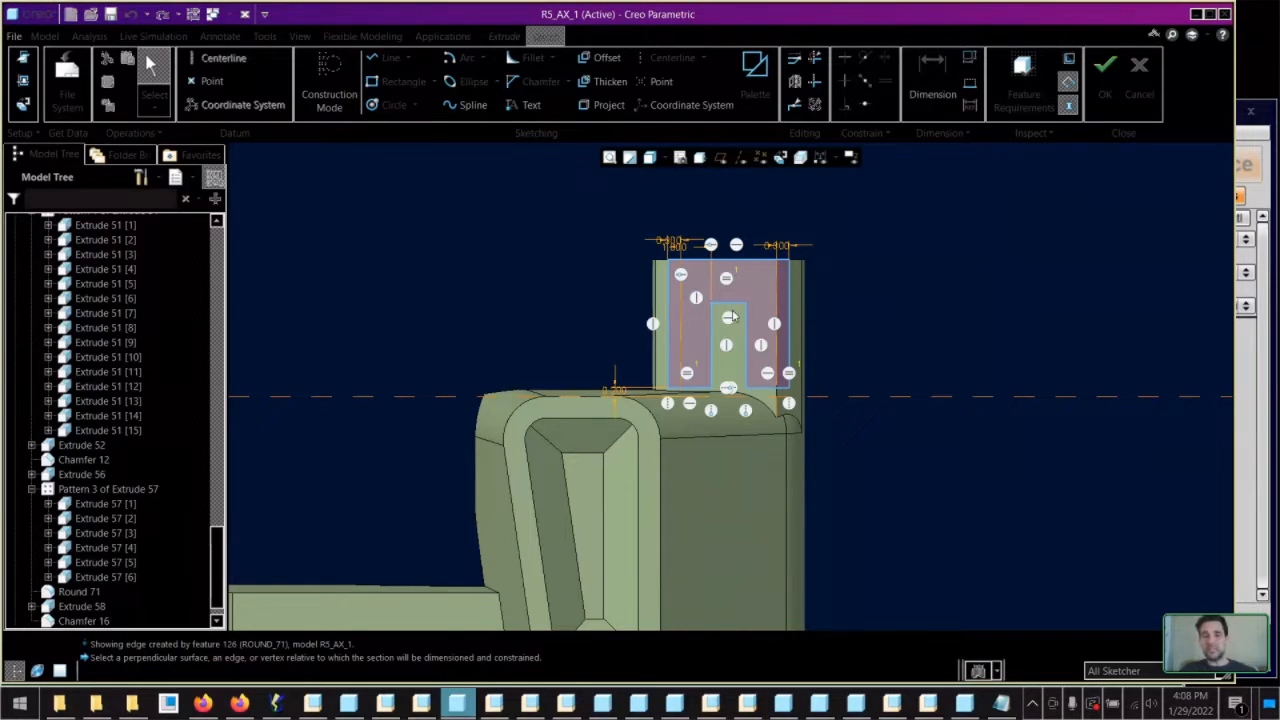
scroll(752, 330, down, 1)
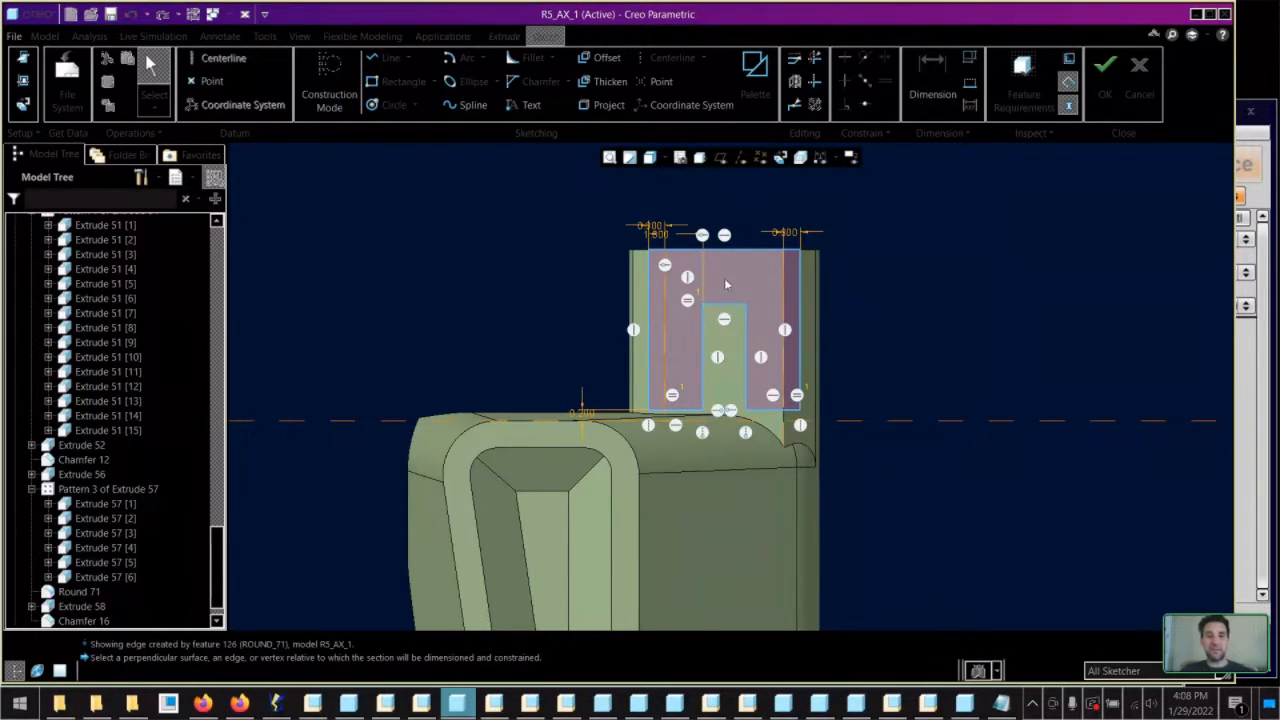
mouse_move(728, 284)
middle_down()
mouse_move(688, 300)
mouse_move(712, 280)
middle_up()
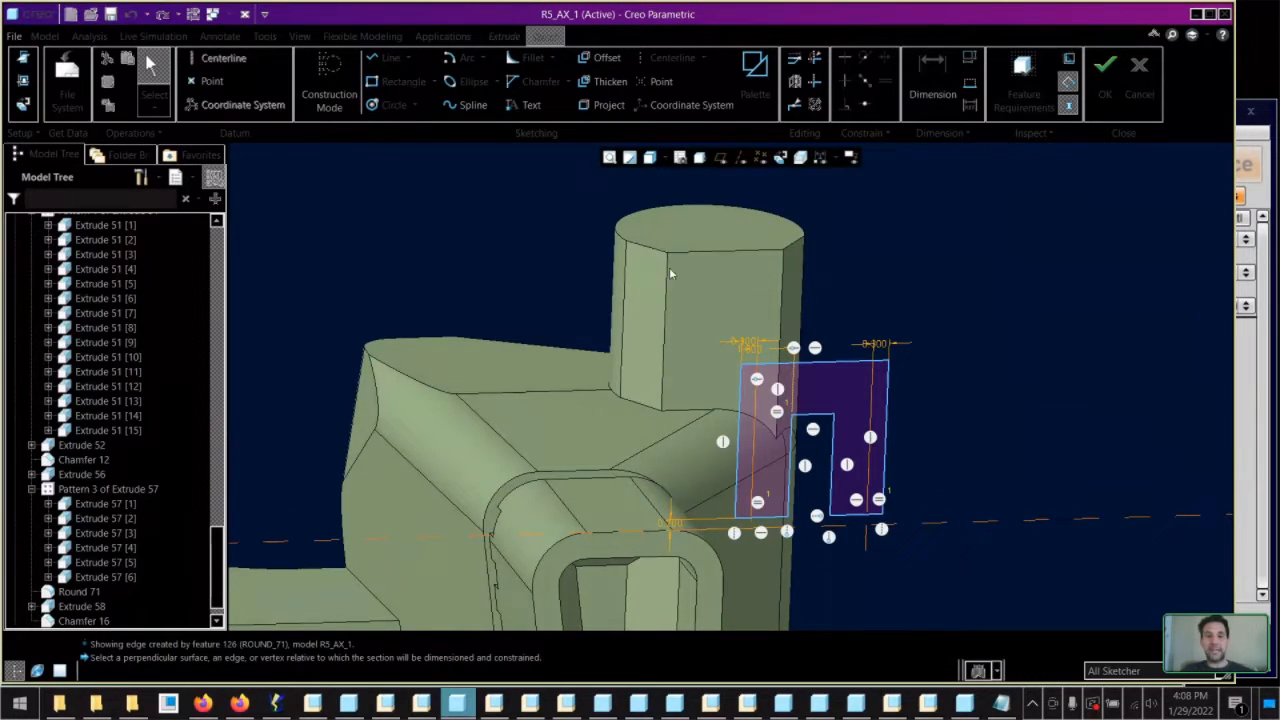
middle_drag(716, 305, 675, 481)
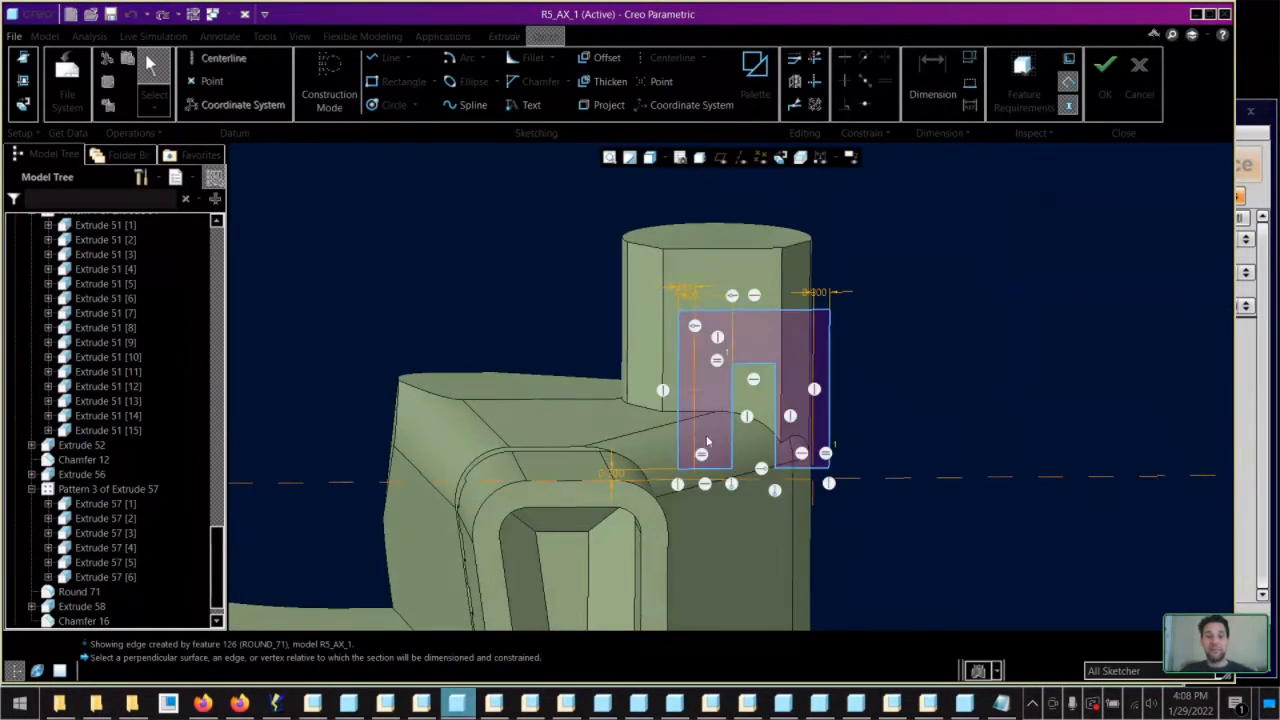
Dimension the leg width between the profile's outer edge and its slot, and return to the extrusion's settings
click(747, 378)
click(681, 380)
middle_click(717, 225)
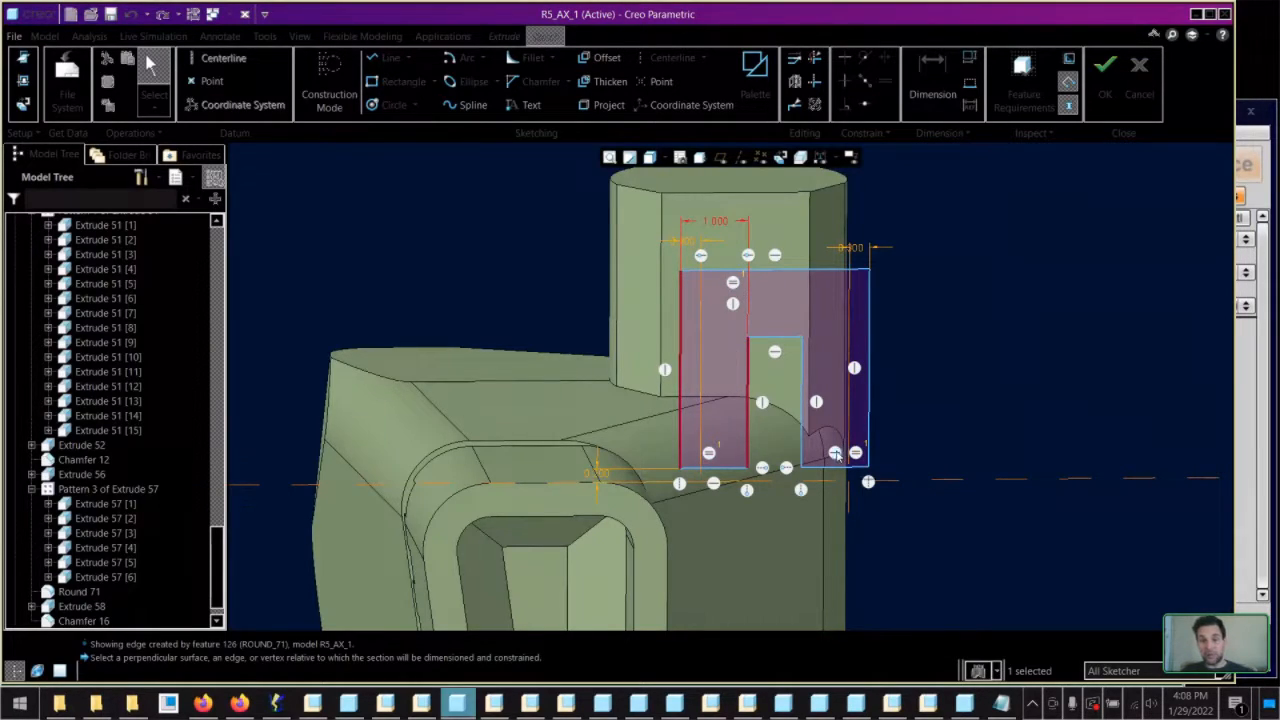
middle_drag(712, 323, 735, 299)
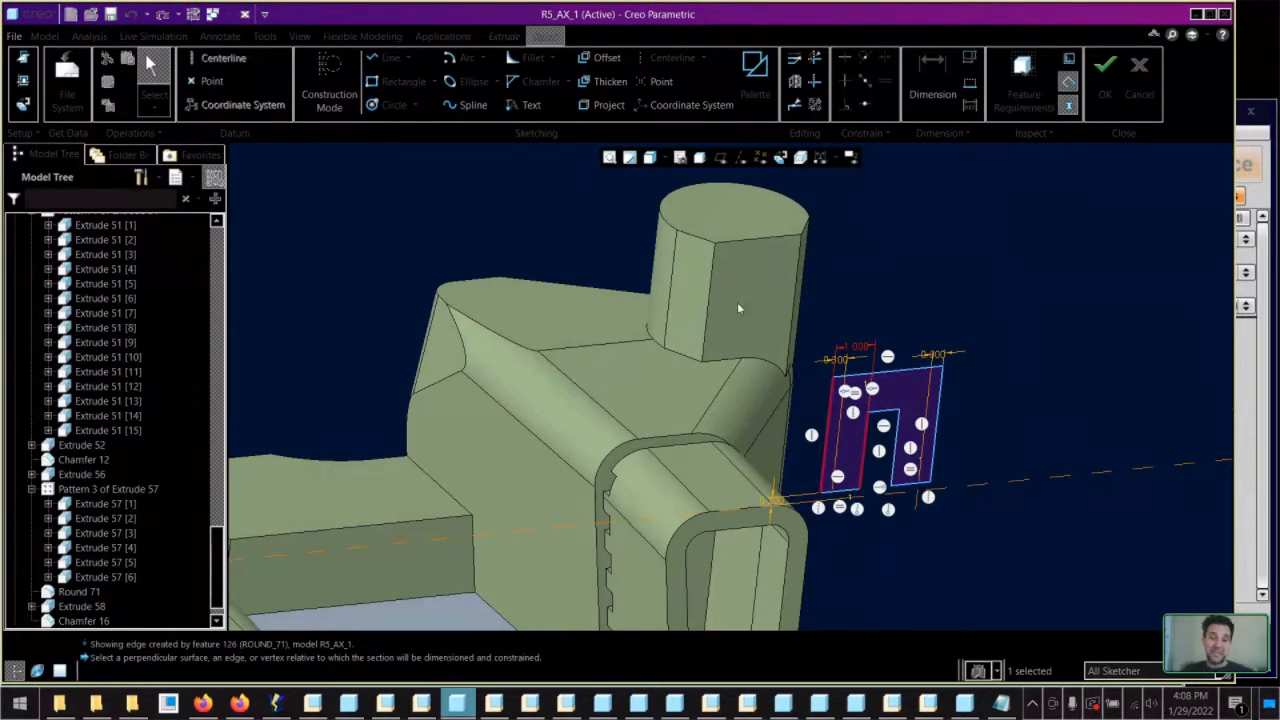
middle_drag(747, 303, 766, 320)
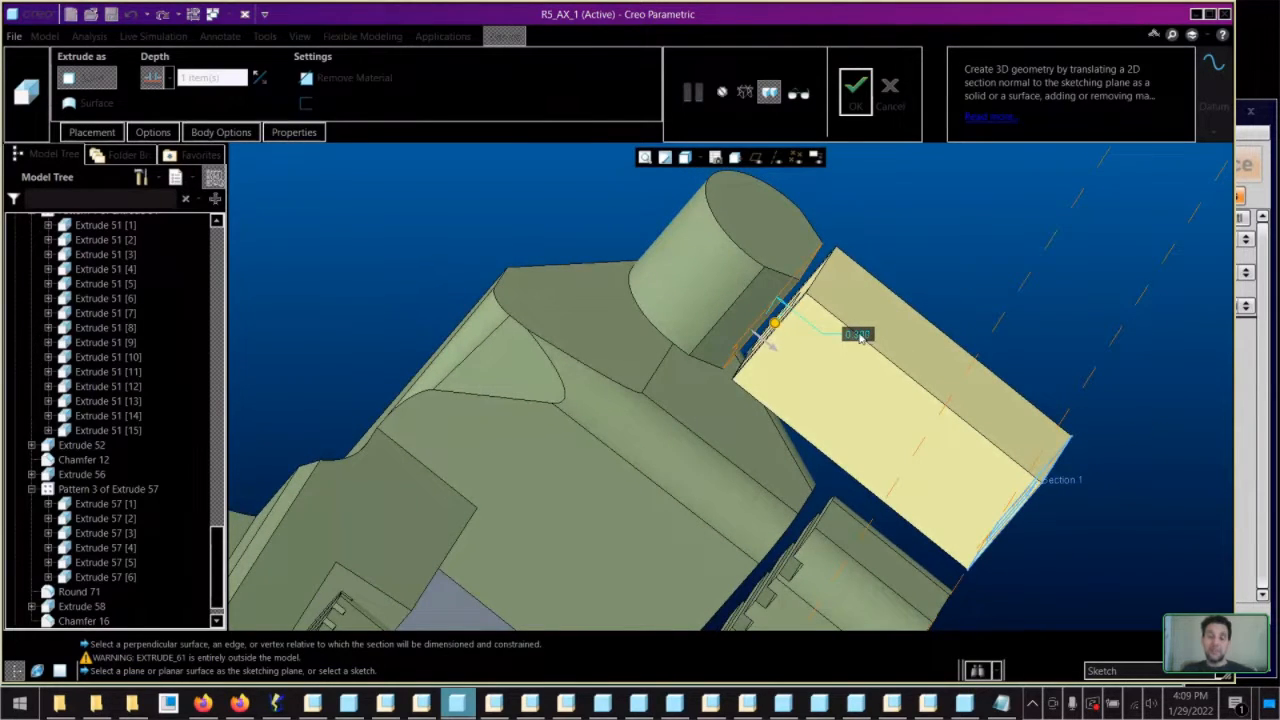
Examine the offset gap between the previewed slotted support and the pin's flat face from several angles
middle_drag(804, 297, 799, 290)
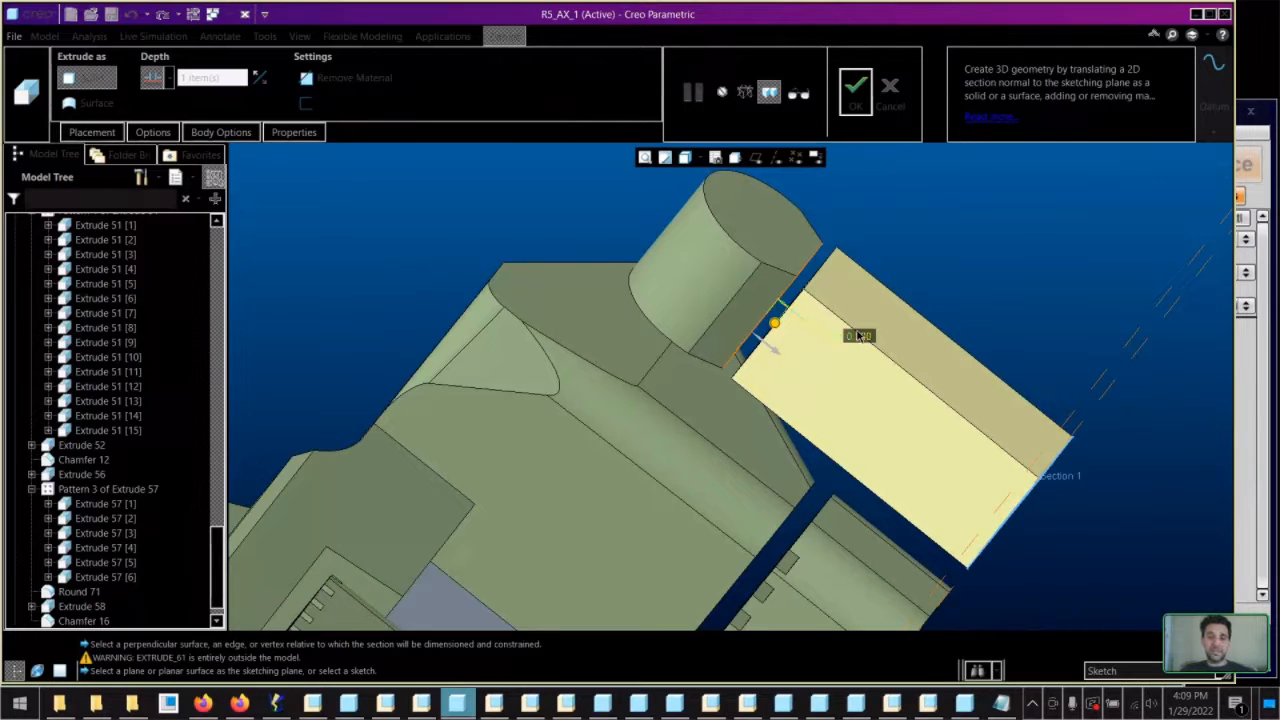
middle_drag(797, 288, 776, 272)
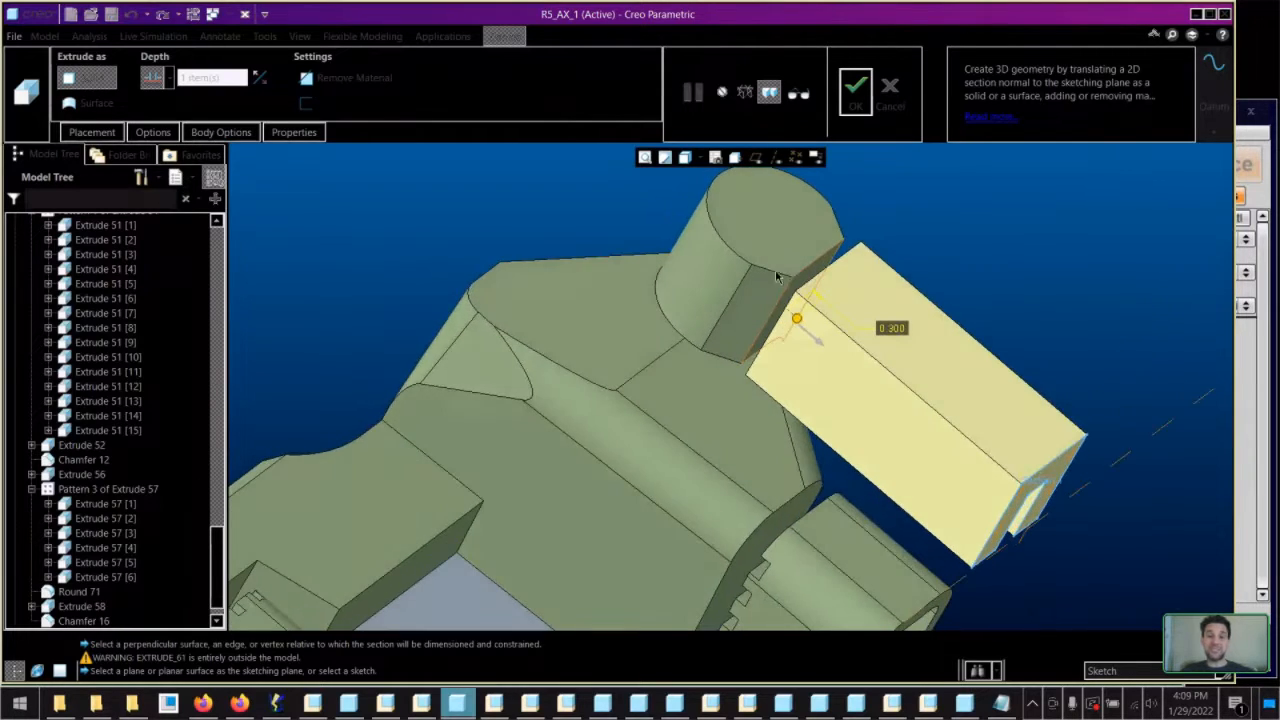
scroll(800, 290, down, 3)
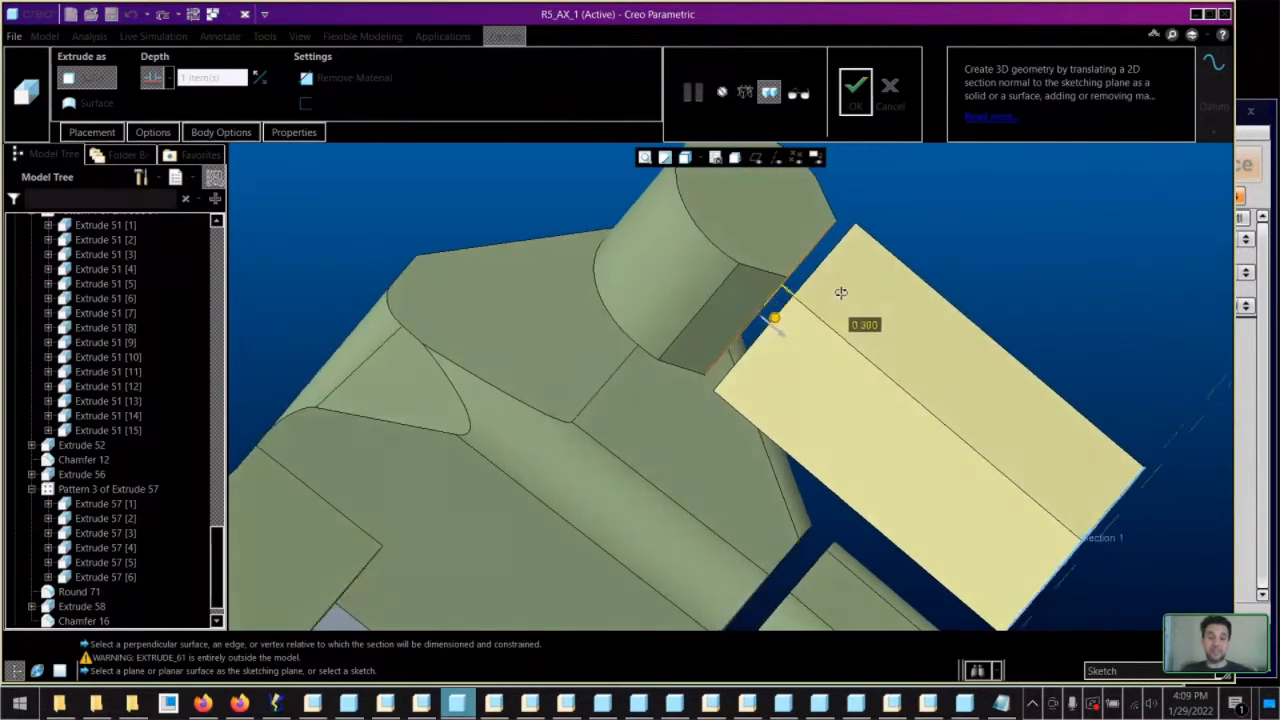
middle_drag(826, 294, 815, 286)
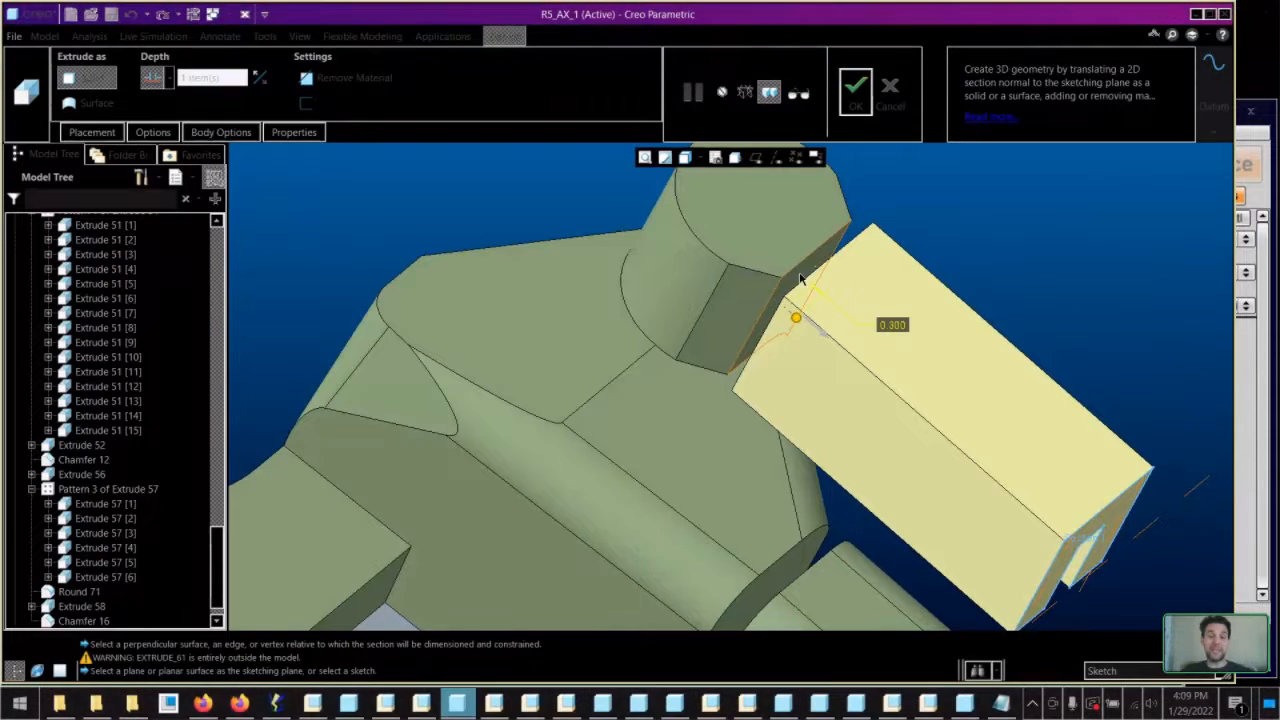
middle_drag(835, 284, 918, 355)
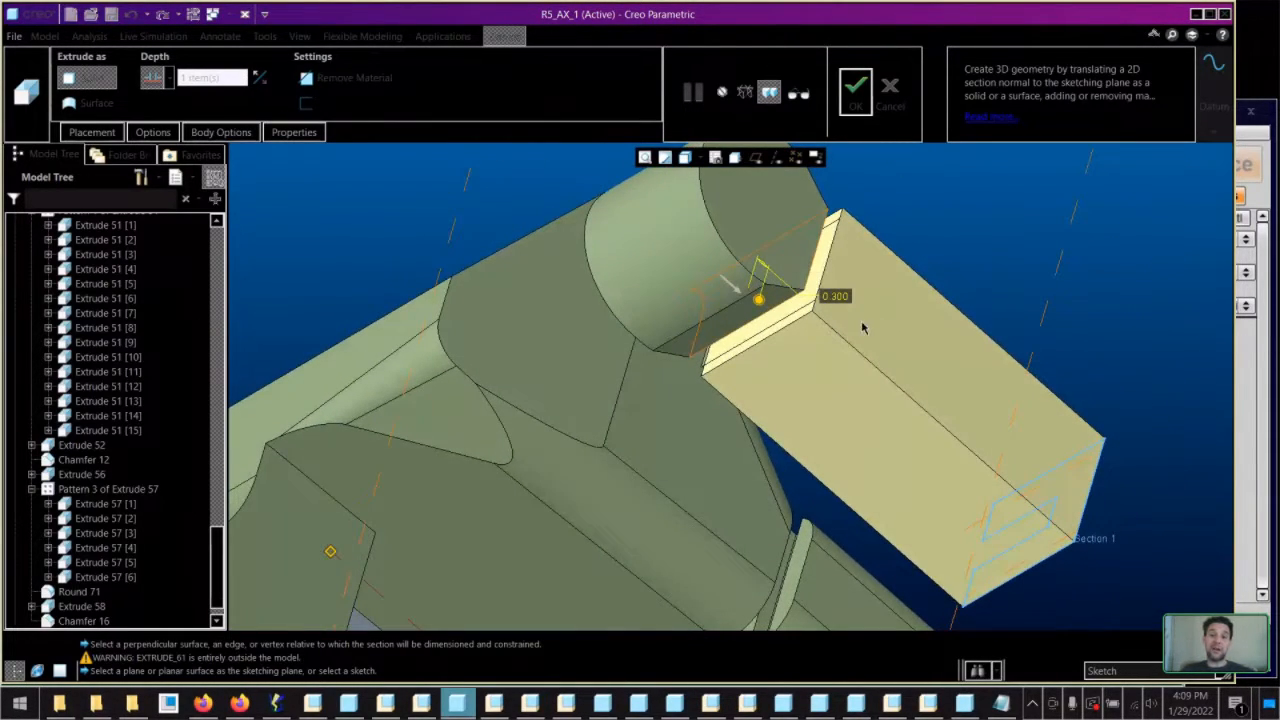
middle_drag(787, 284, 742, 258)
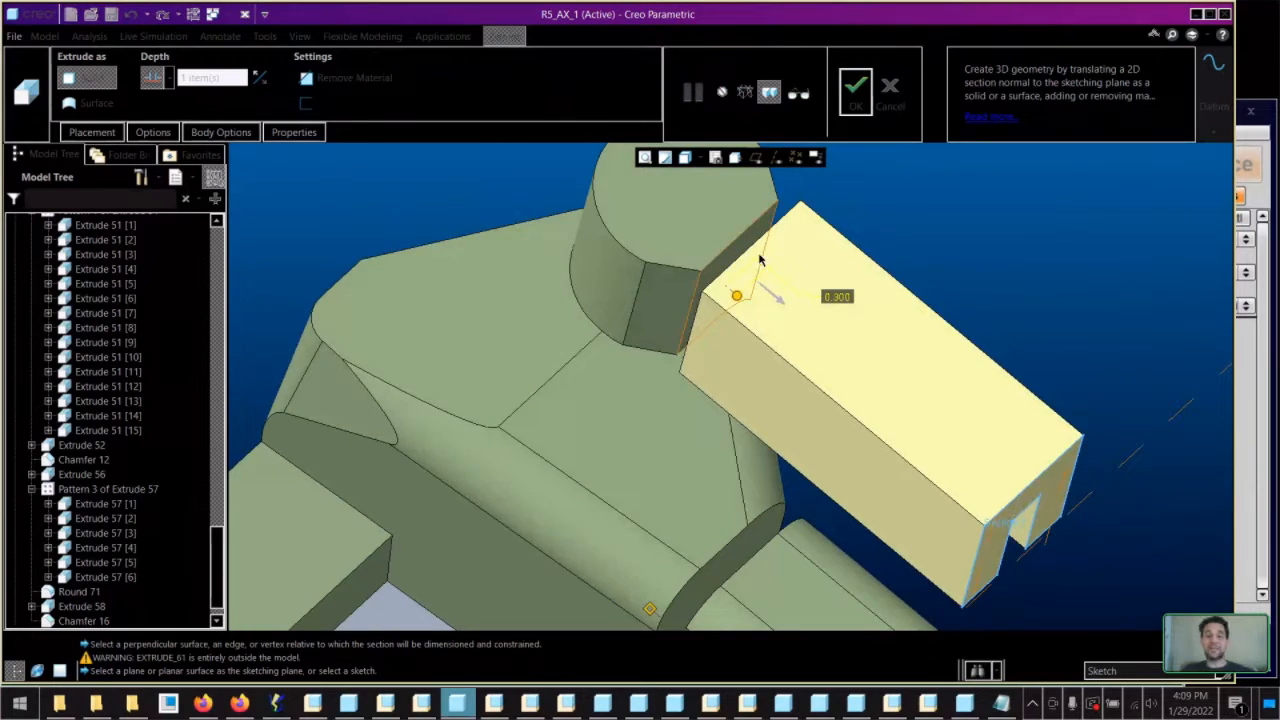
middle_drag(802, 335, 784, 309)
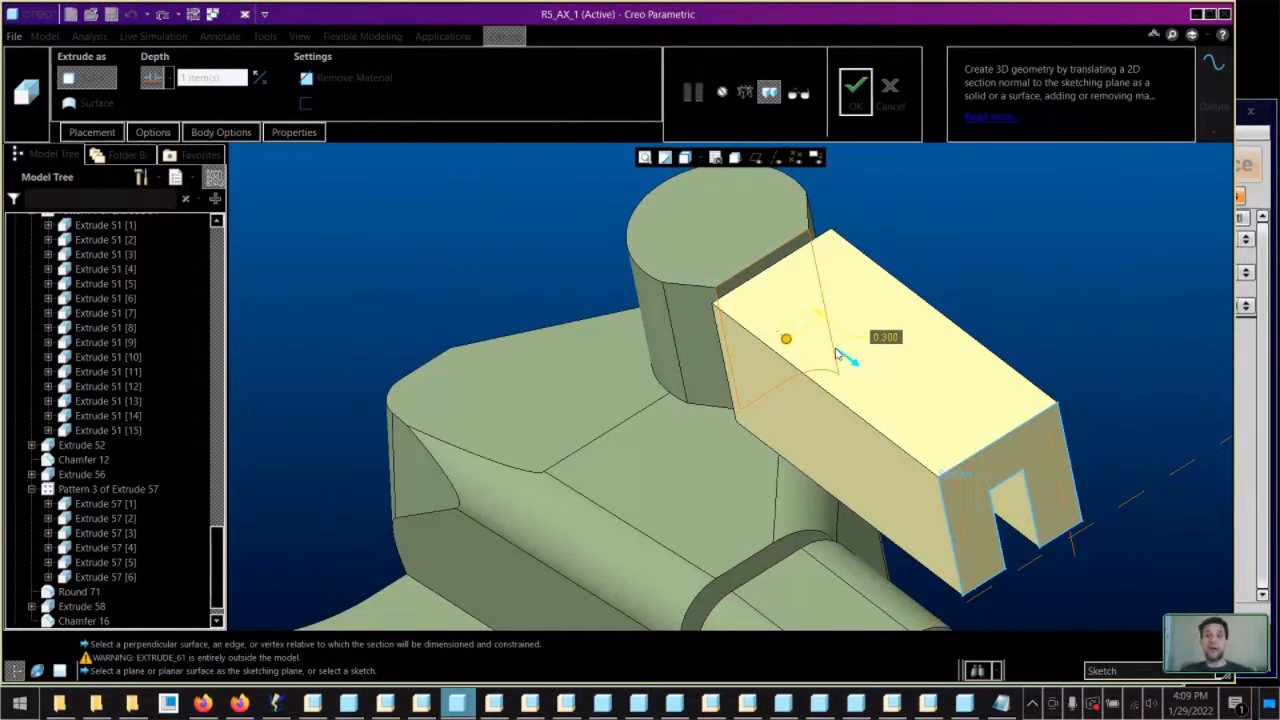
middle_drag(838, 355, 886, 354)
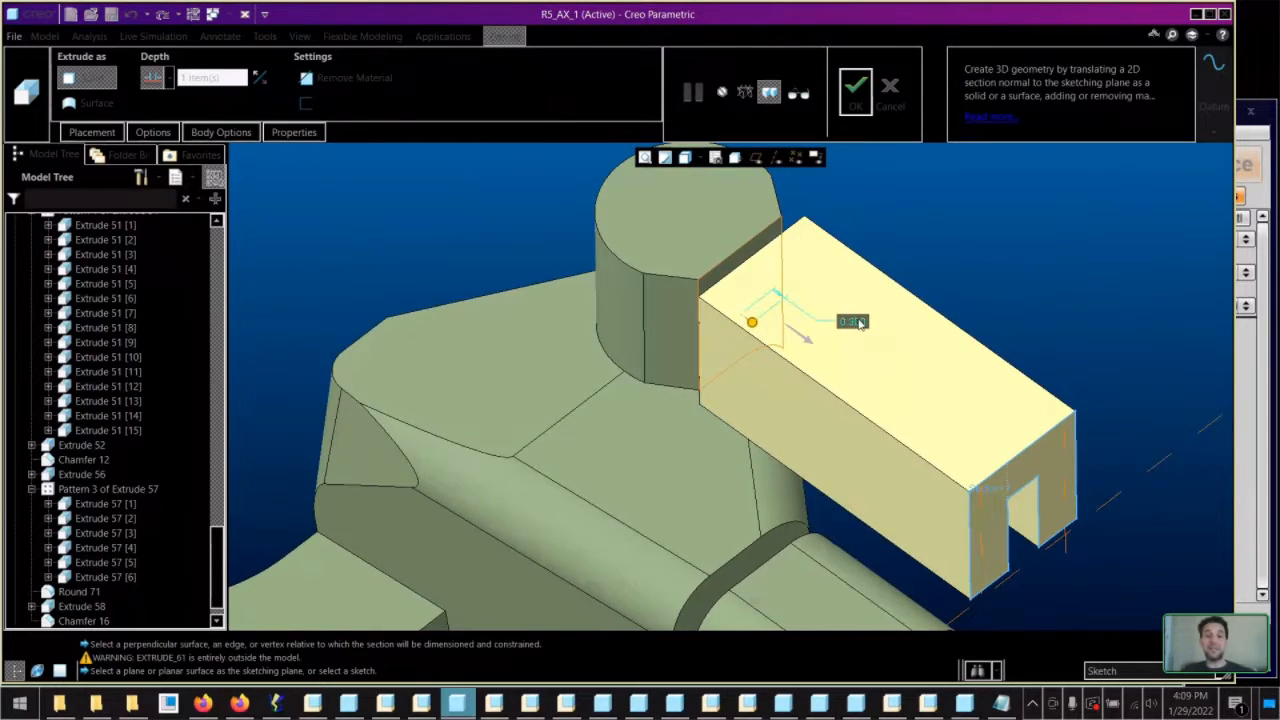
mouse_move(755, 272)
middle_down()
mouse_move(767, 276)
mouse_move(754, 276)
middle_up()
scroll(765, 218, up, 6)
middle_drag(525, 410, 477, 463)
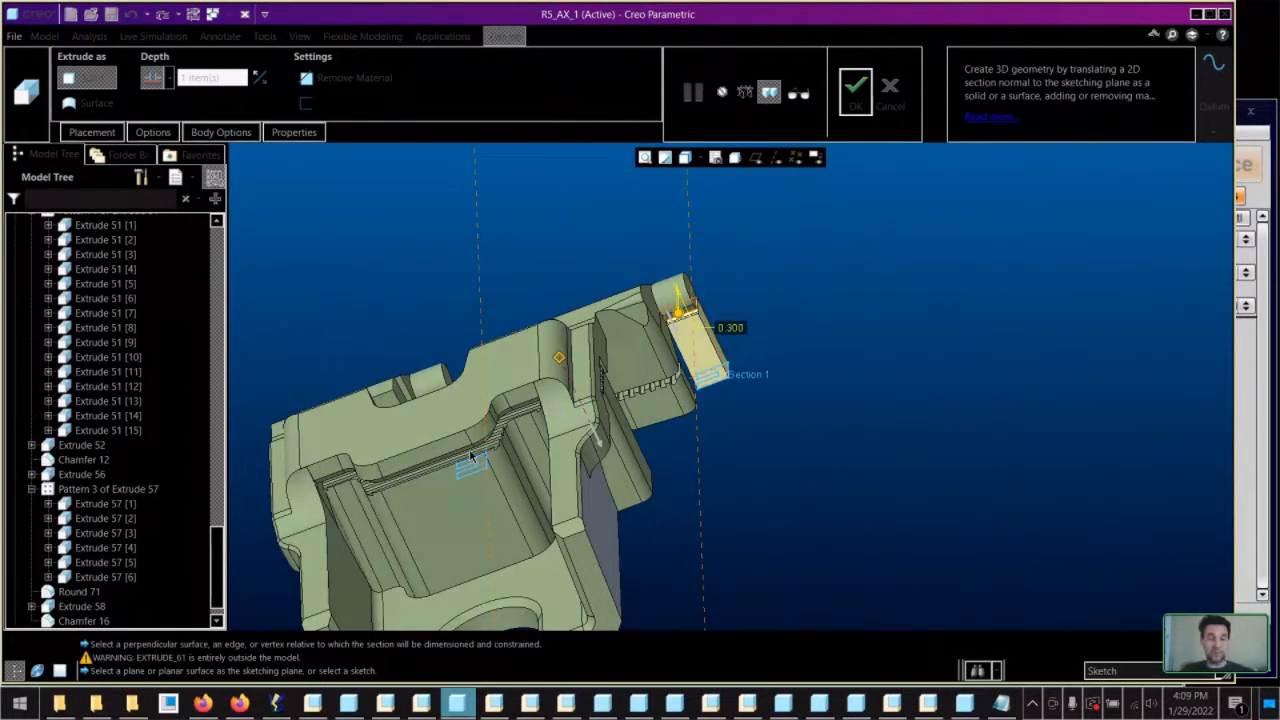
Accept the redefined slotted support extrusion with its offset from the cylindrical pin
middle_drag(477, 420, 496, 434)
scroll(780, 335, up, 4)
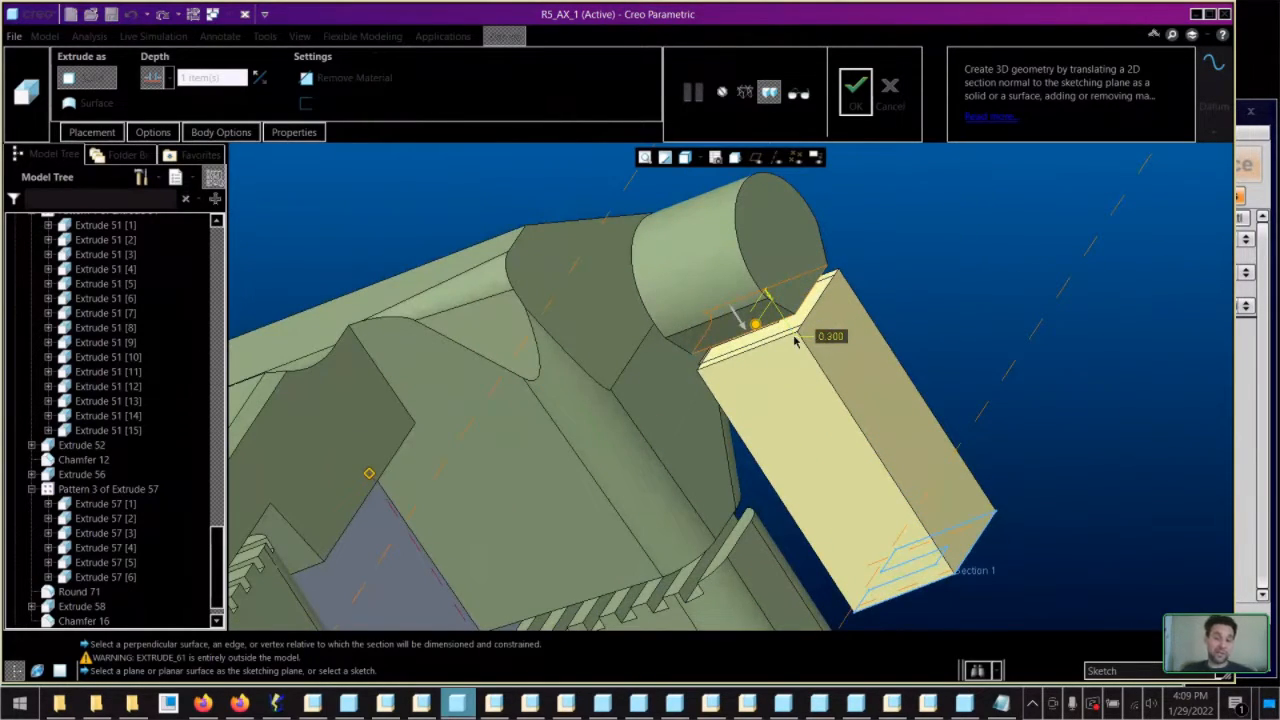
middle_drag(826, 320, 872, 160)
click(855, 88)
Inspect the finished slotted support and the part from several angles, and save R5_AX_1
middle_drag(840, 237, 950, 372)
scroll(812, 226, up, 4)
click(836, 222)
scroll(936, 408, up, 1)
scroll(668, 337, down, 2)
middle_drag(668, 337, 576, 229)
scroll(645, 300, up, 2)
scroll(640, 270, down, 2)
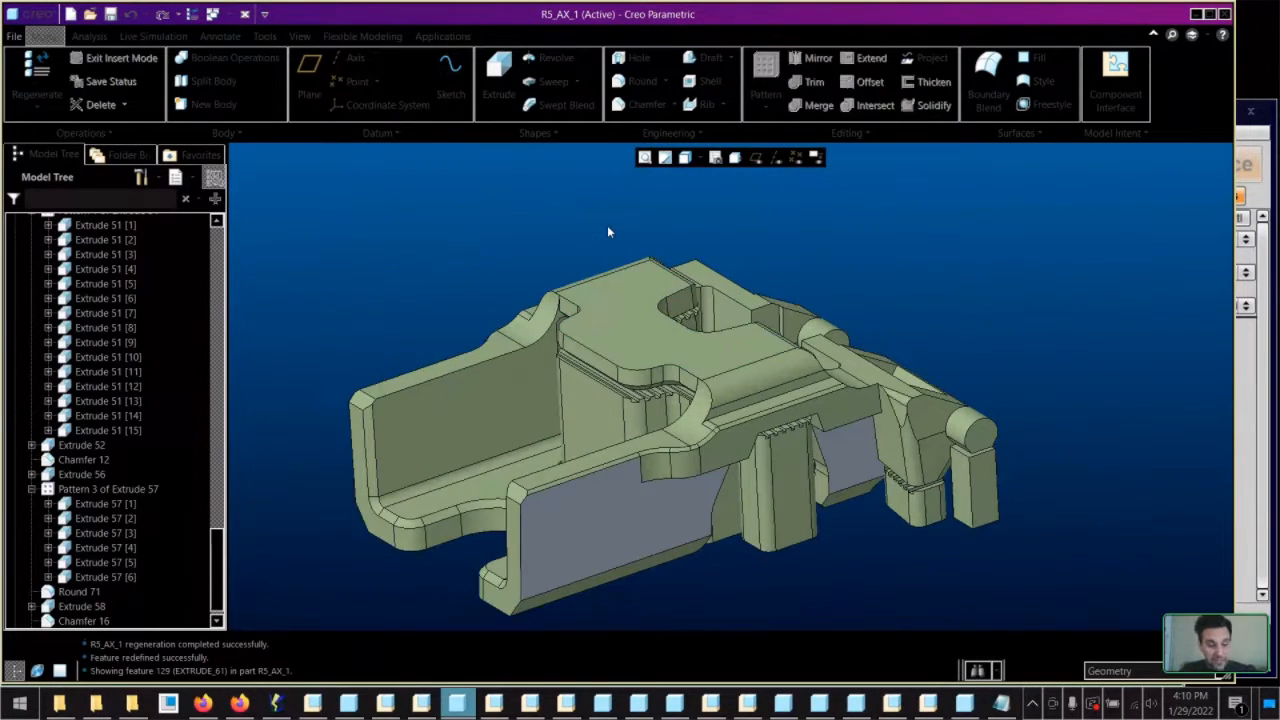
key(ctrl+s)
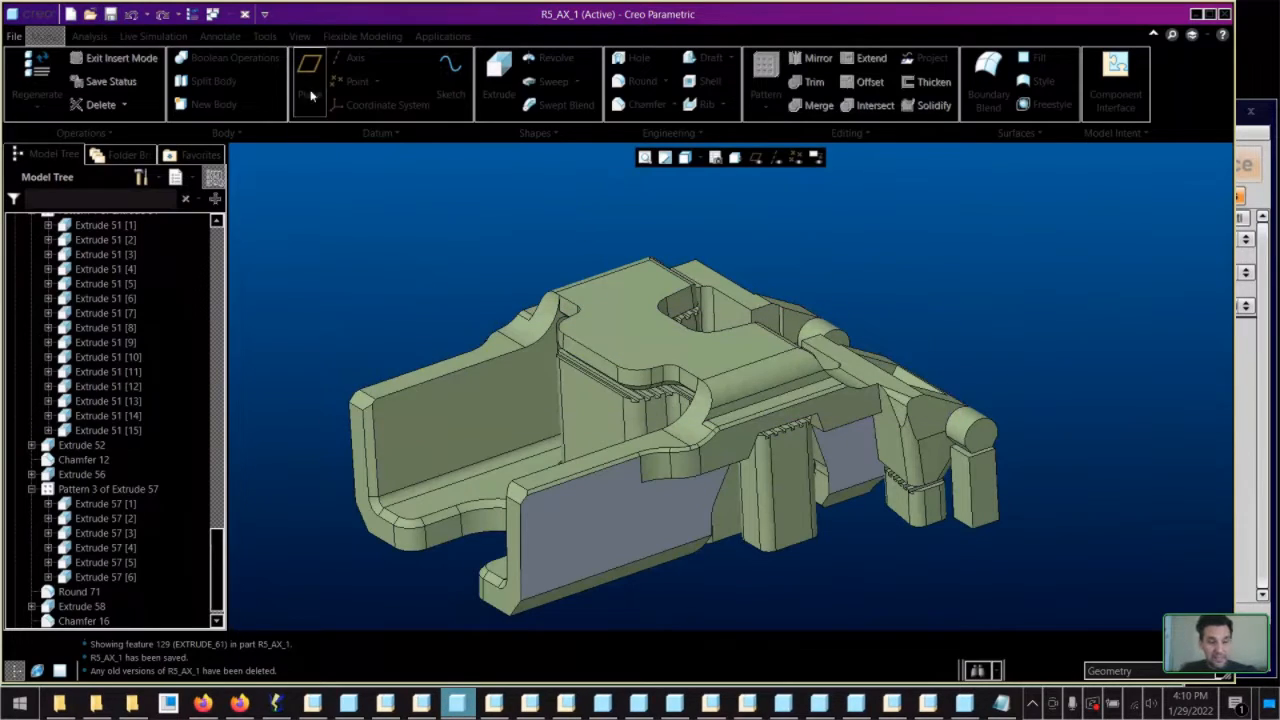
Switch to the R5_AX_1_REORIENT assembly, export it in STL, Parasolid and STEP formats, and enlarge its window
click(215, 14)
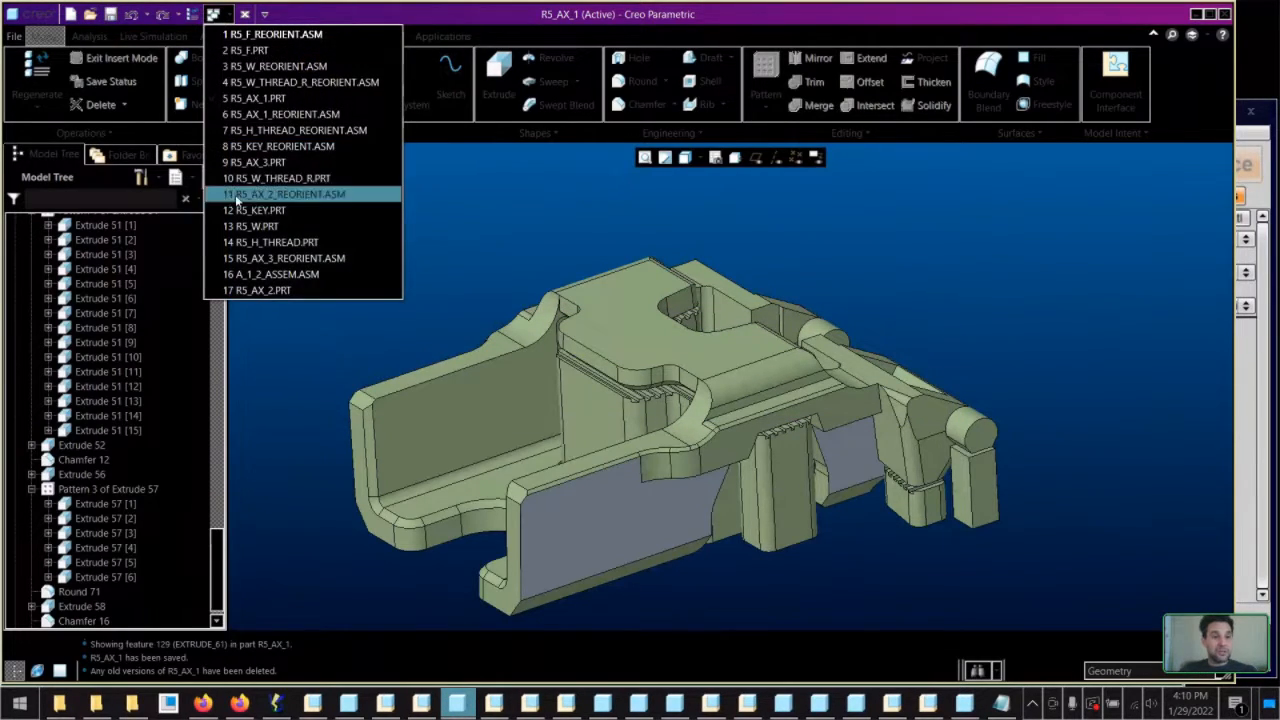
click(277, 114)
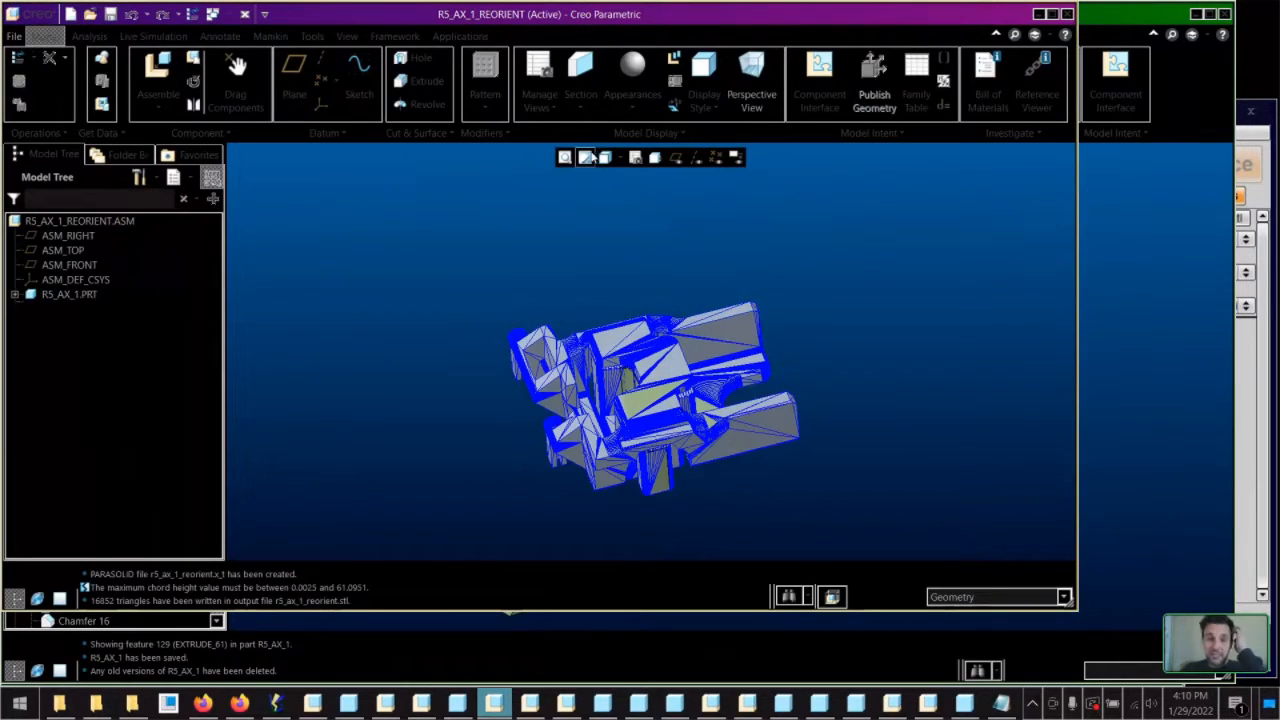
middle_drag(611, 268, 606, 251)
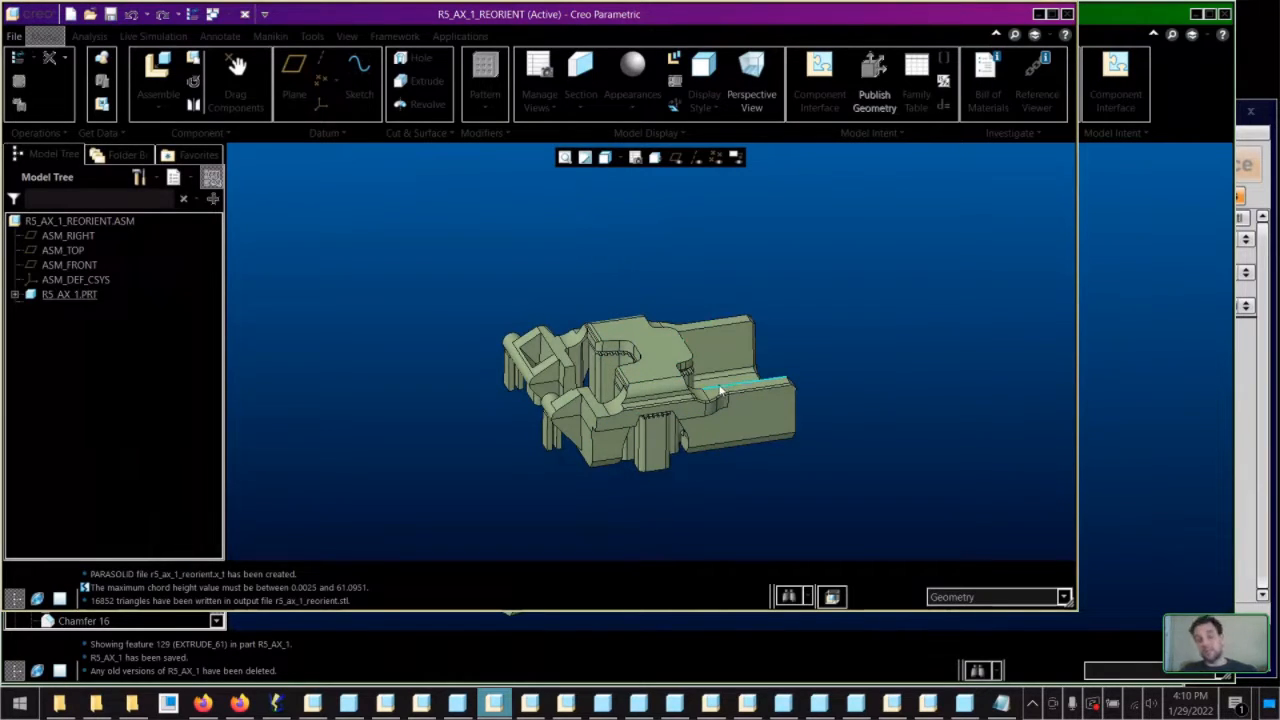
key(ctrl+shift+s)
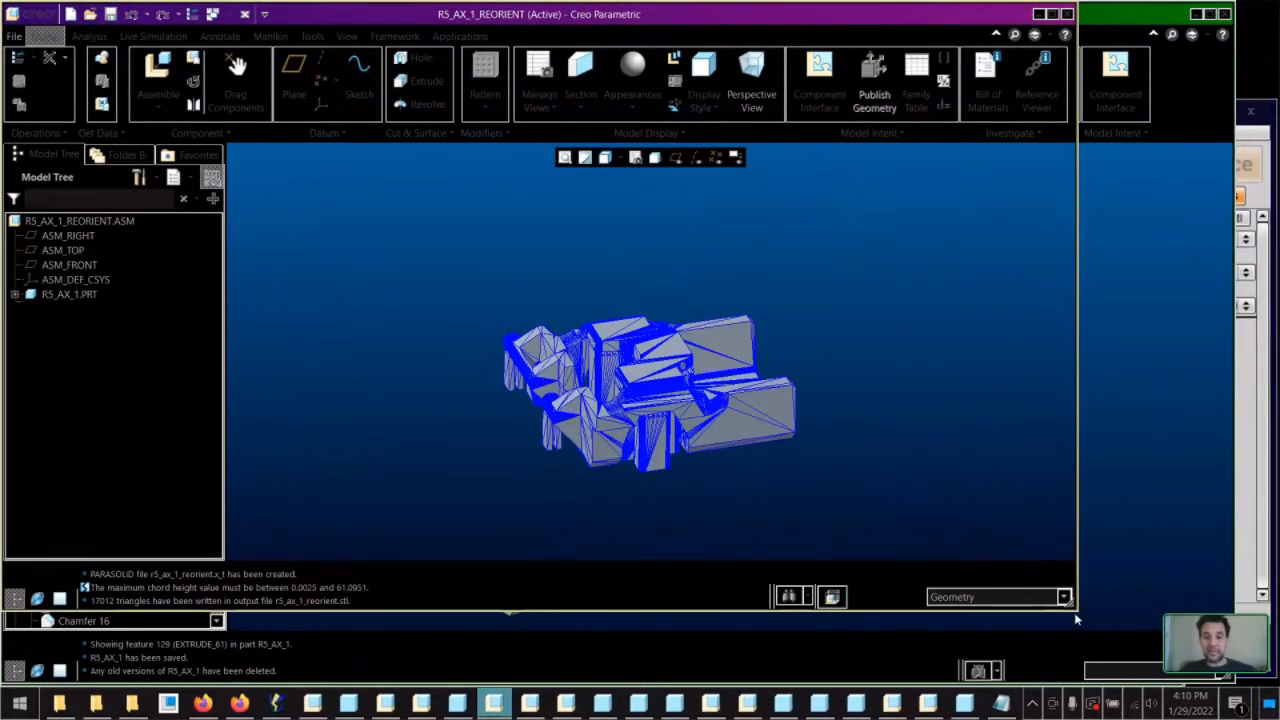
drag(1076, 620, 1238, 632)
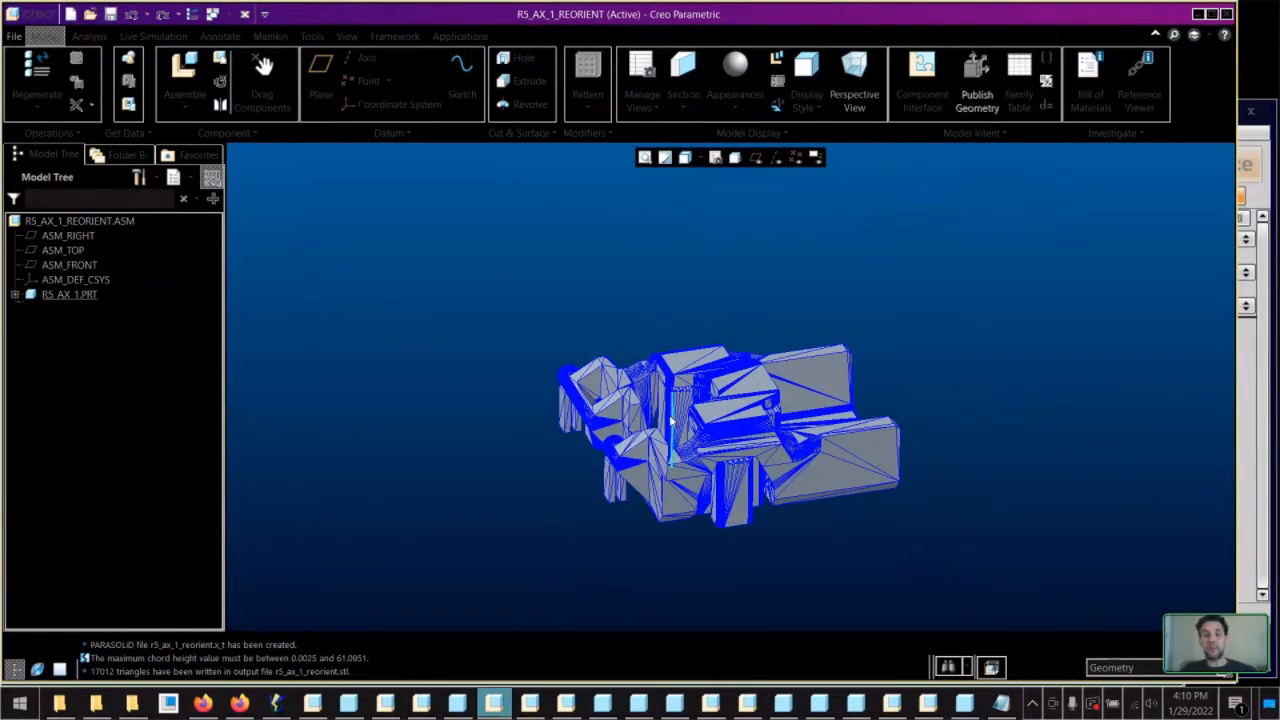
shift+middle_drag(764, 452, 503, 341)
middle_drag(512, 262, 655, 370)
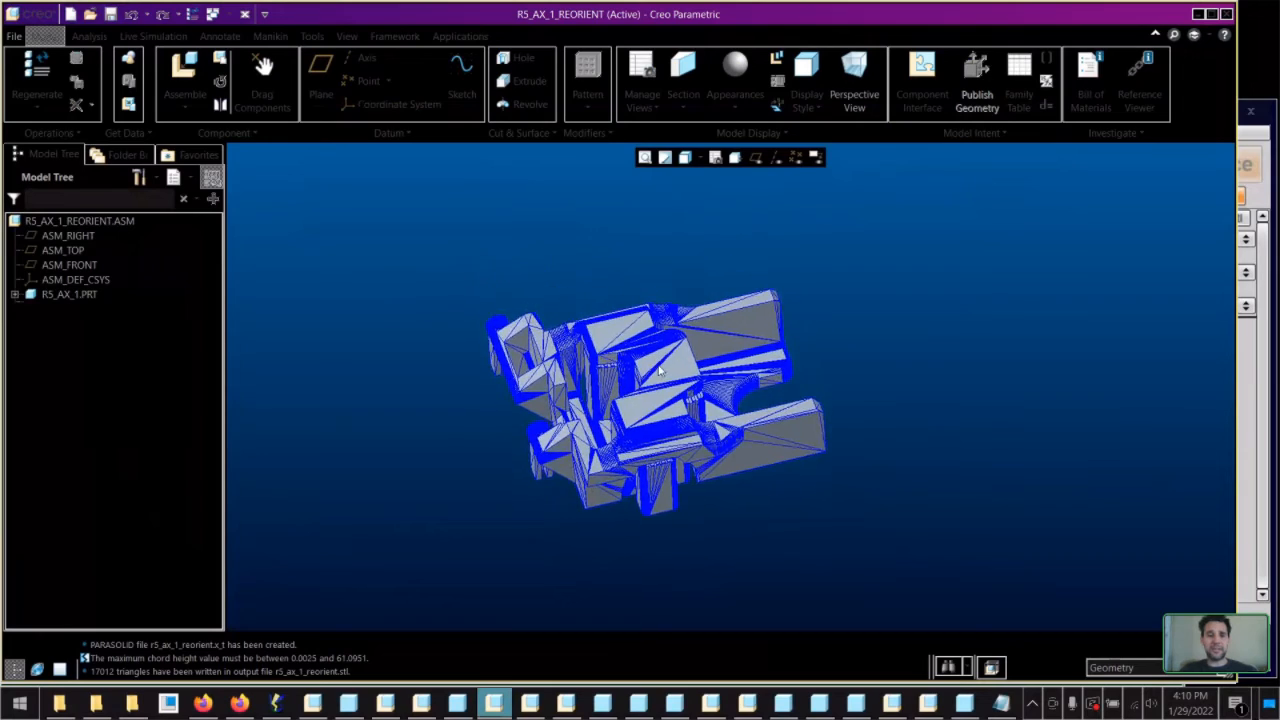
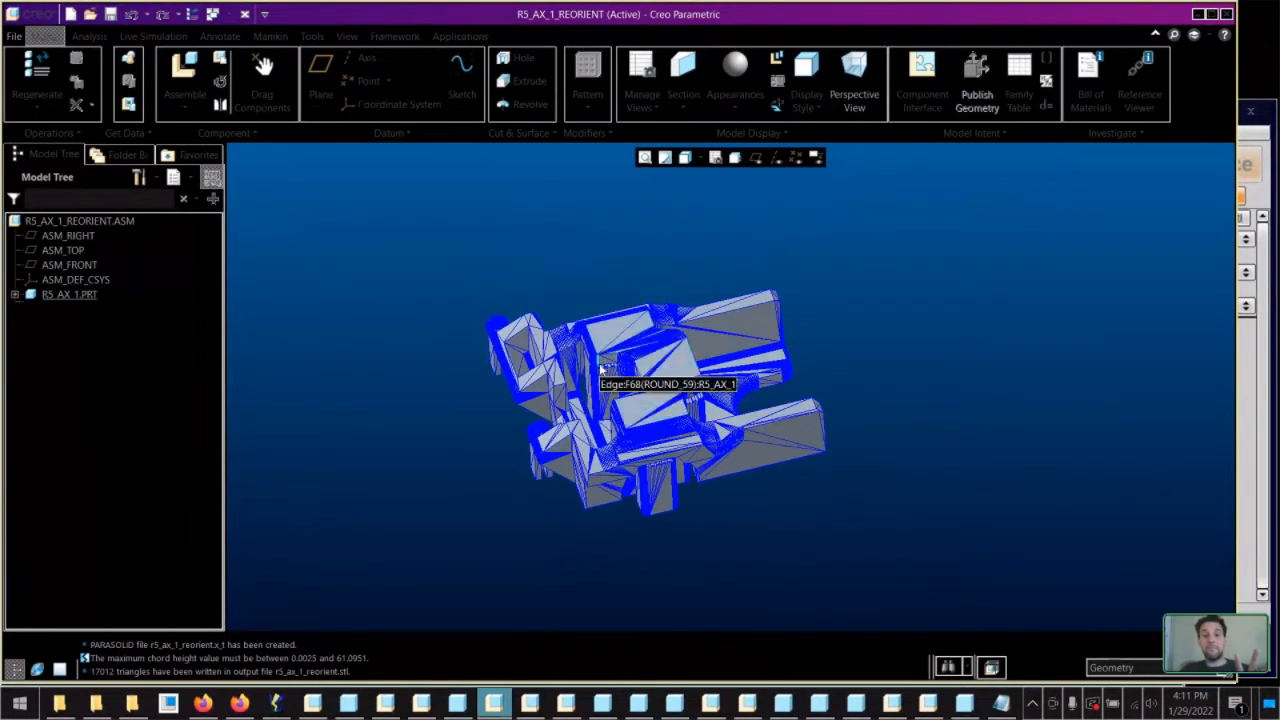
Open r5_ax_1_reorient.stl from the Reformatting for Home Printer folder in KISSlicer
click(67, 708)
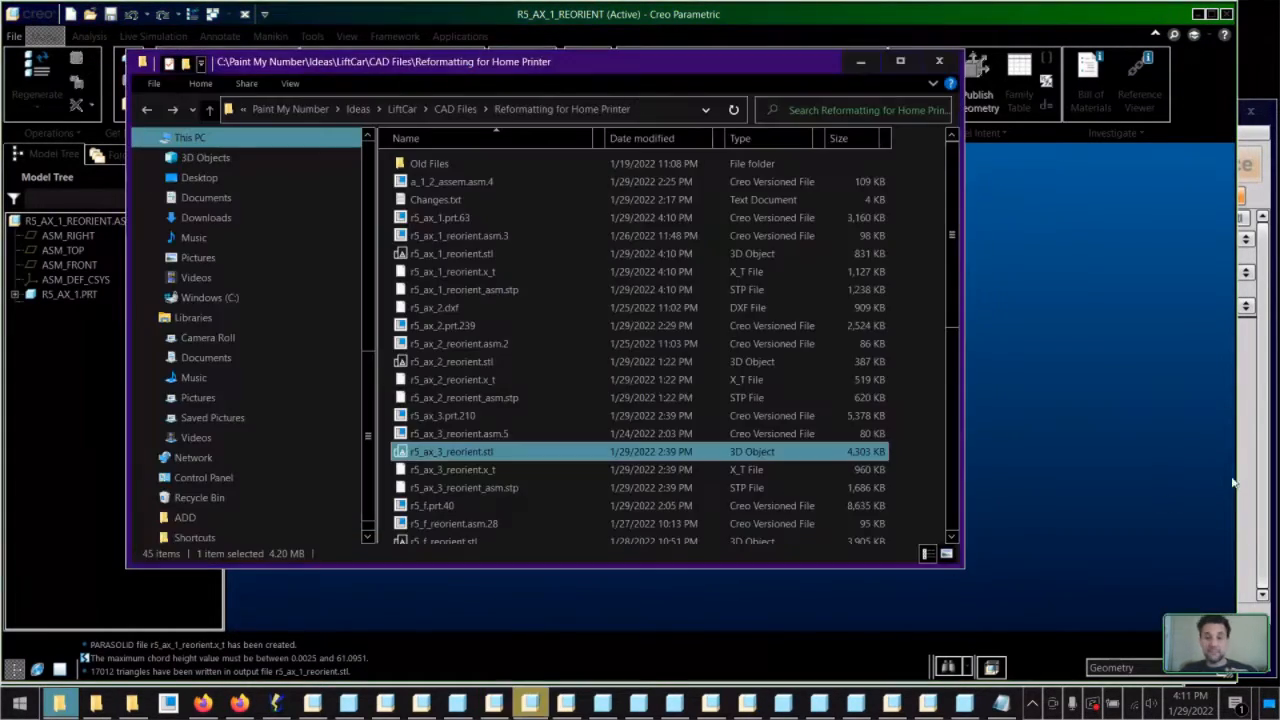
double_click(505, 450)
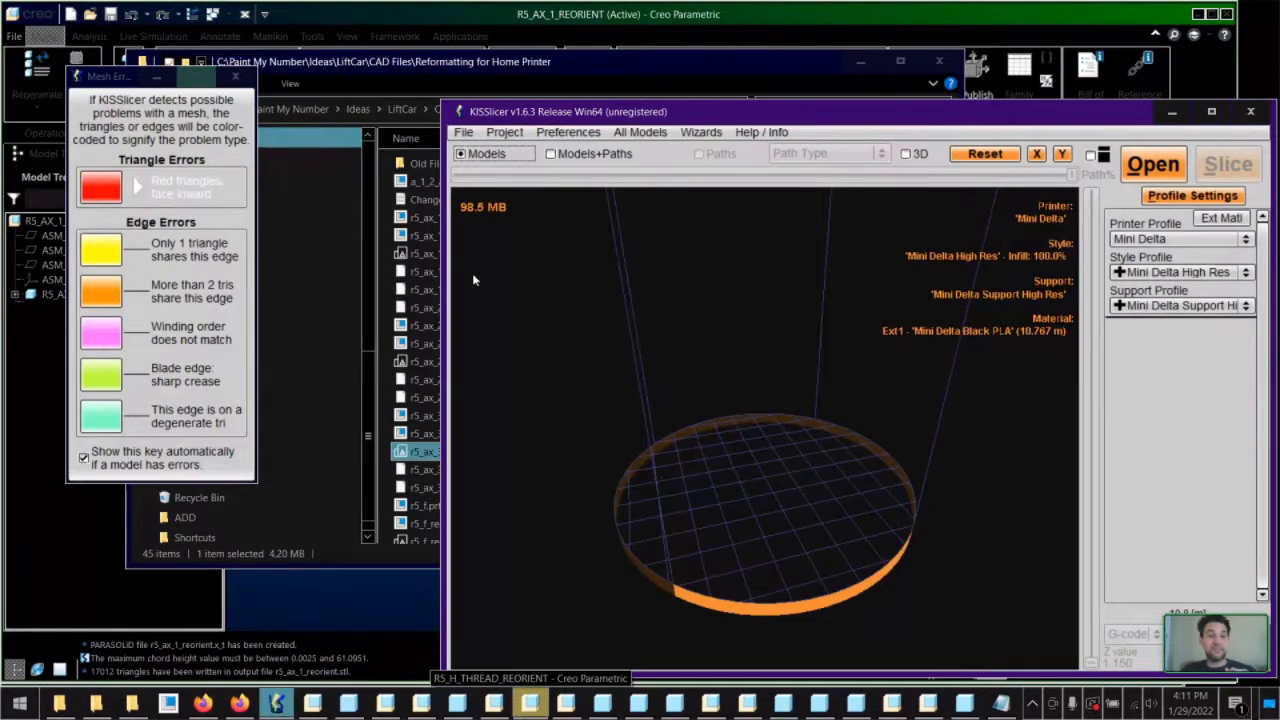
click(397, 67)
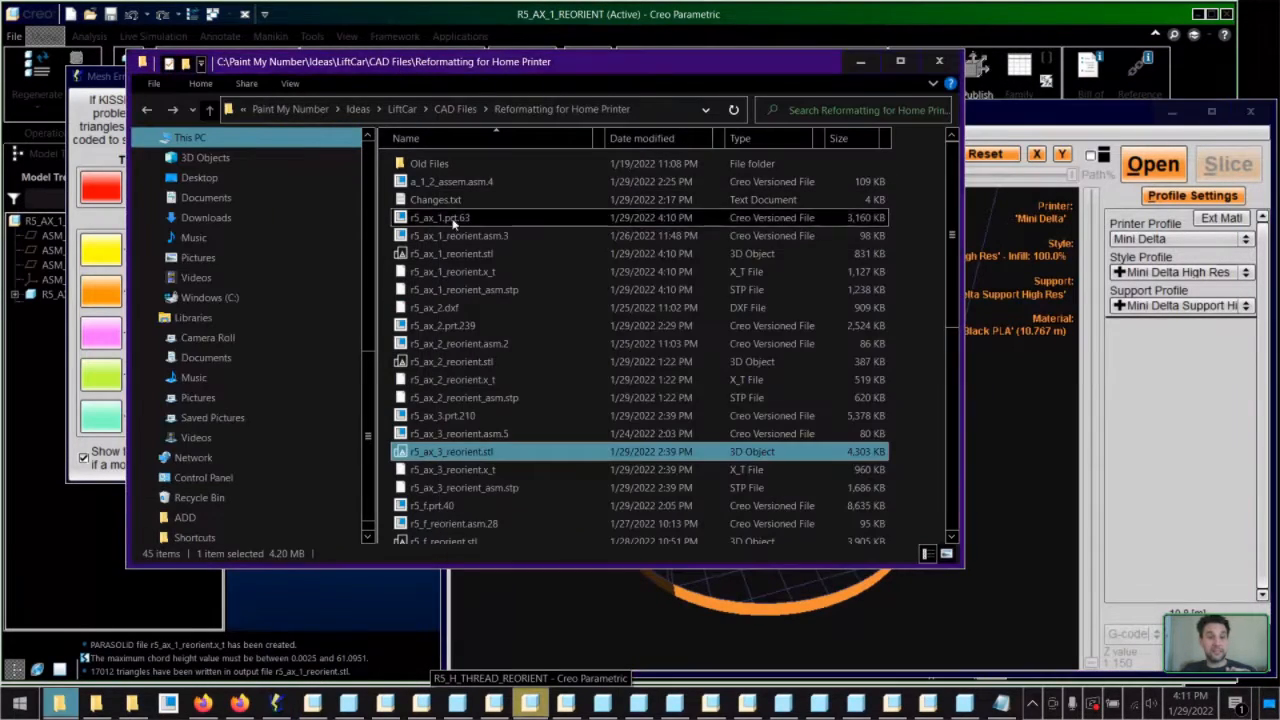
double_click(437, 252)
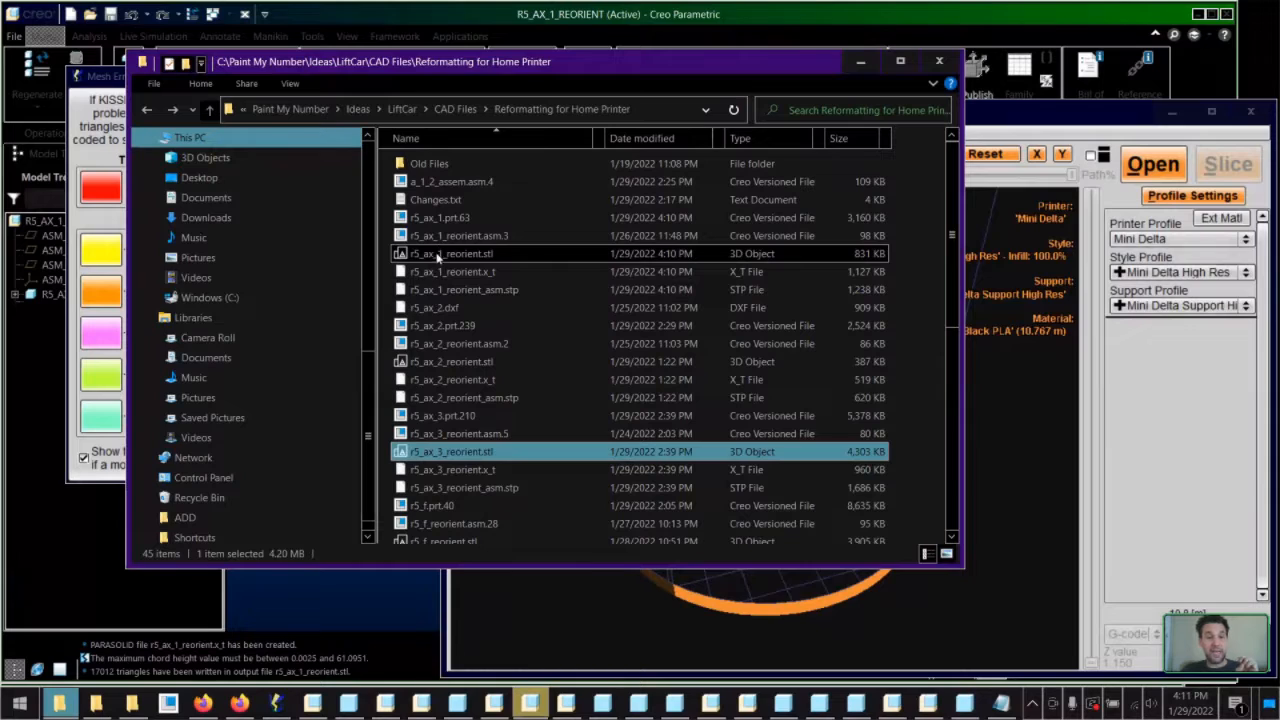
Slice the r5_ax_1_reorient model with the Mini Delta High Res style and display only its toolpaths
drag(834, 483, 818, 430)
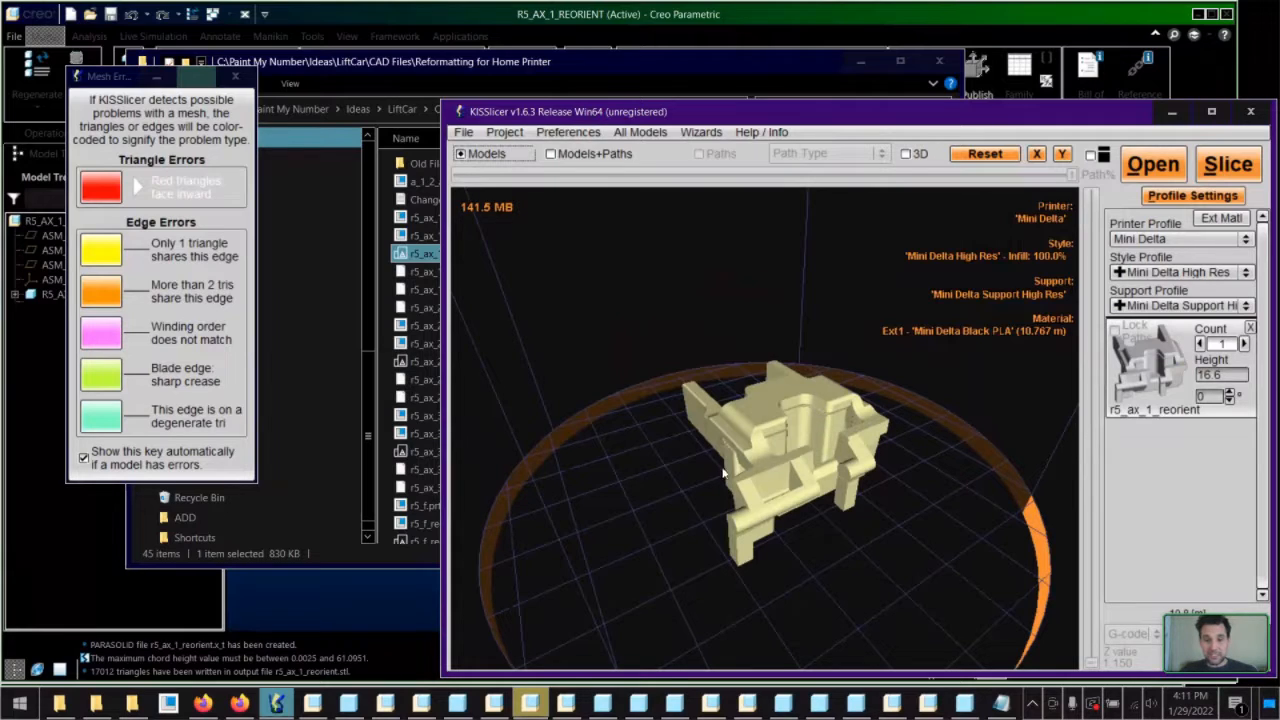
drag(781, 514, 790, 468)
click(1226, 166)
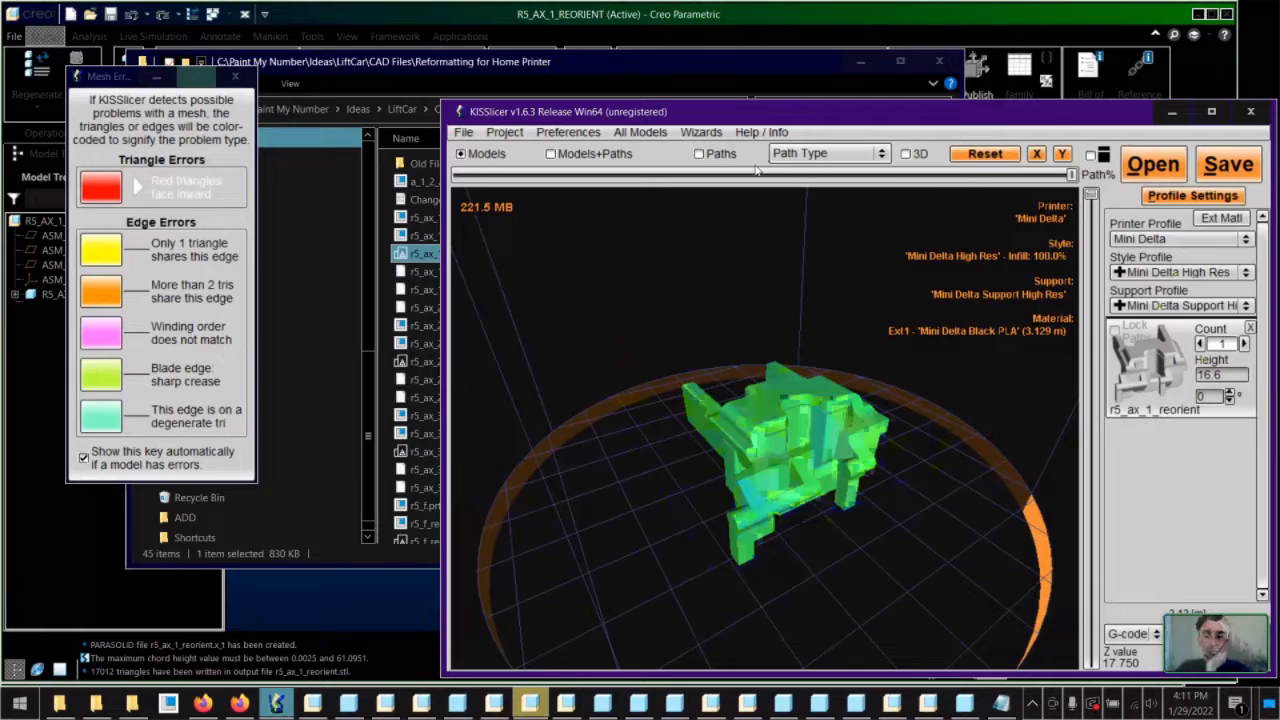
click(704, 156)
Examine the toolpath layers between Z 15.050 and 15.701, where the support ends and the part's bridging surface begins
drag(1094, 200, 1089, 251)
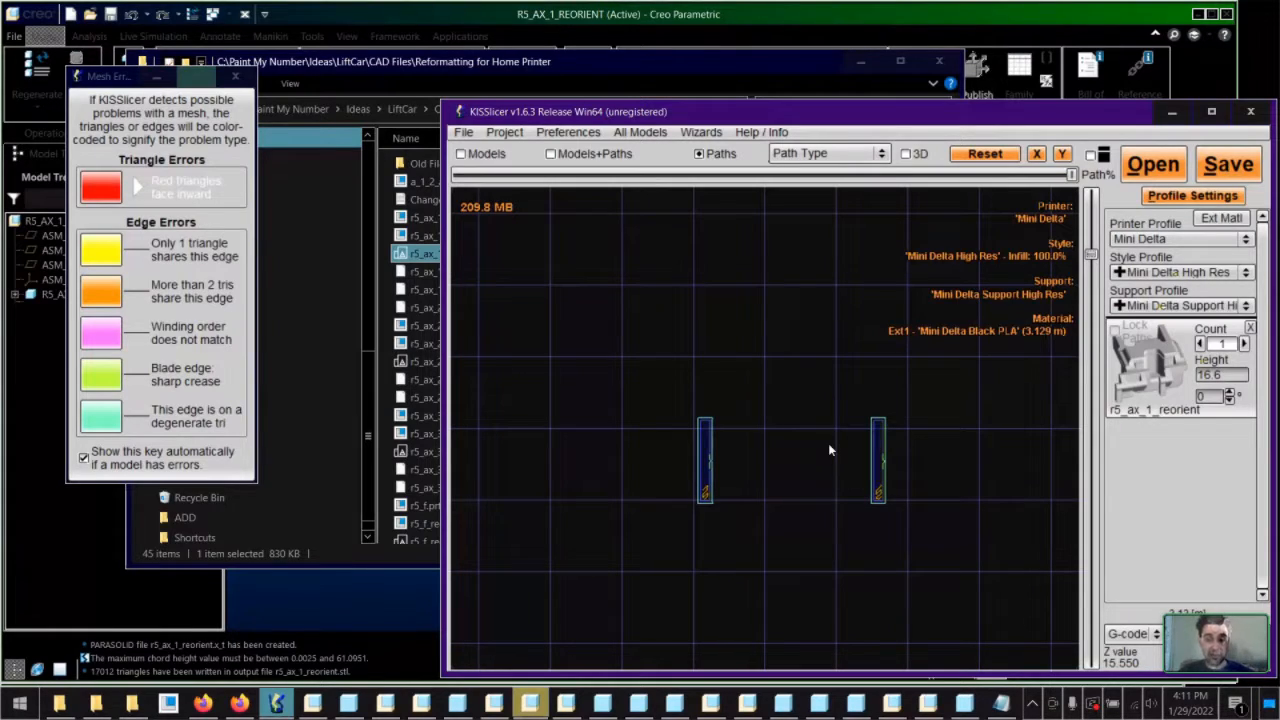
key(Down)
key(Down)
key(Down)
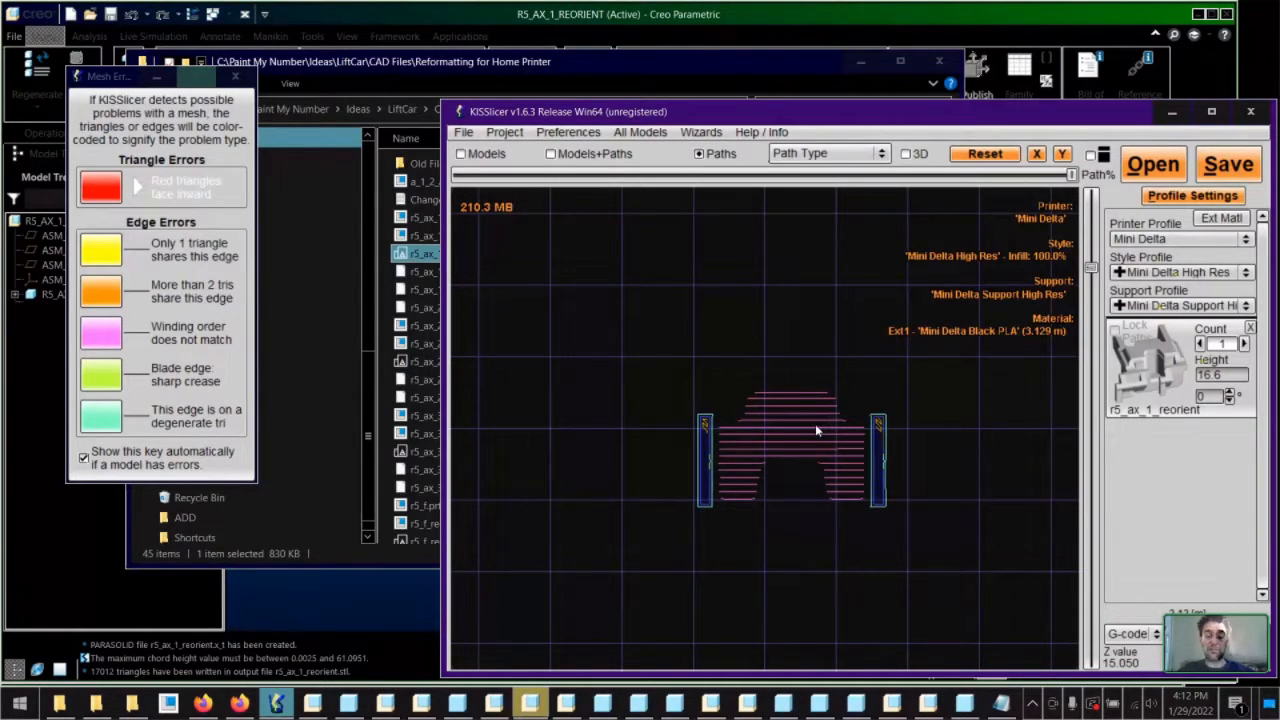
key(Up)
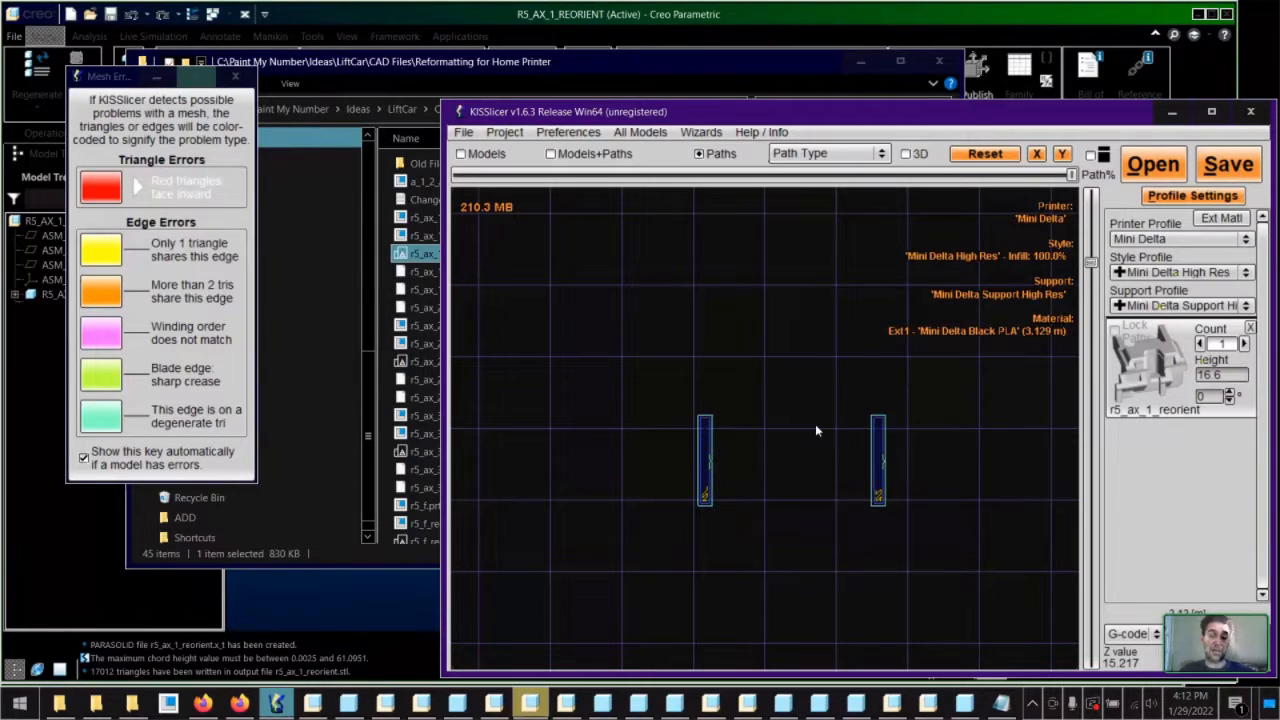
key(Up)
key(Up)
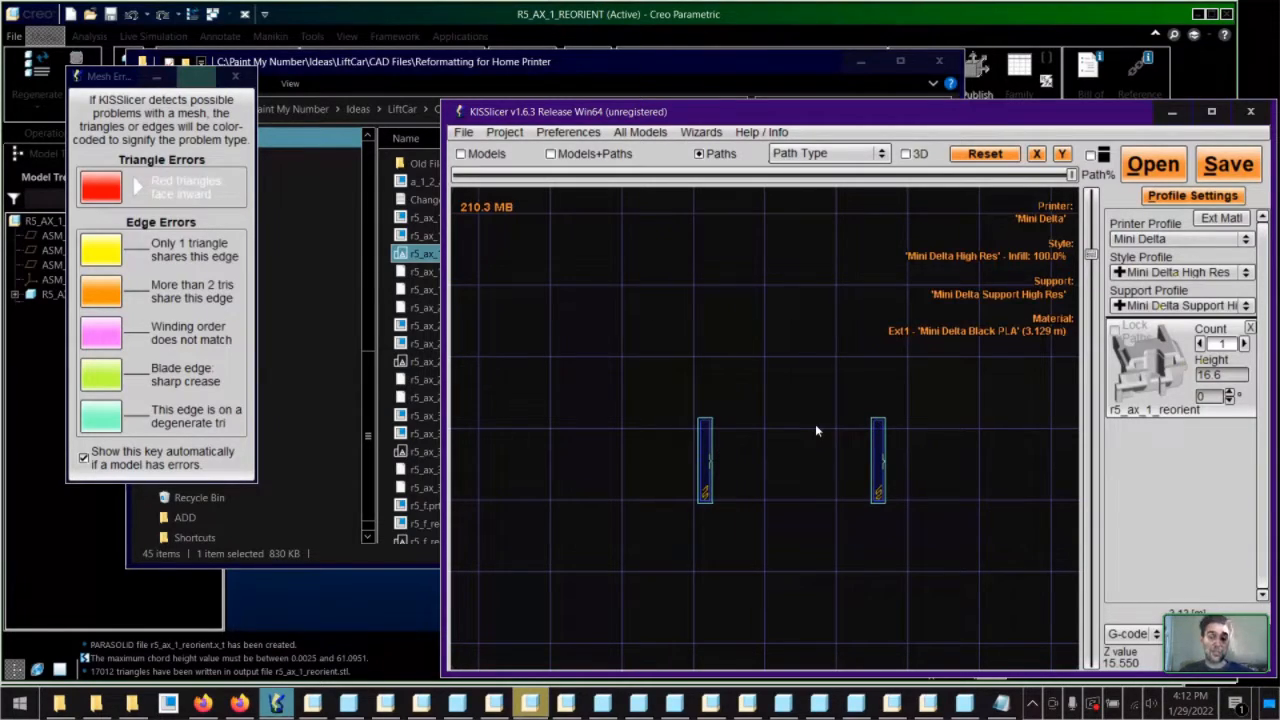
key(Up)
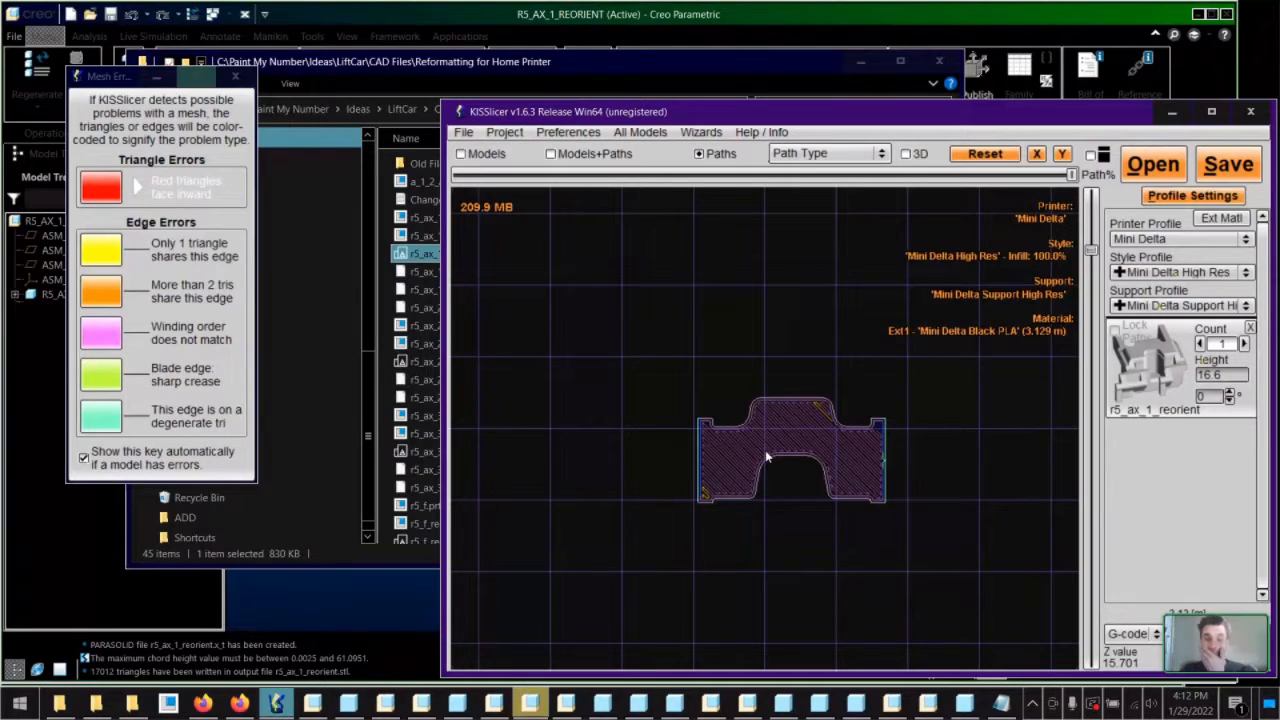
Examine the solid support layers below the gap, around Z 14.261 to 14.900
scroll(826, 450, down, 6)
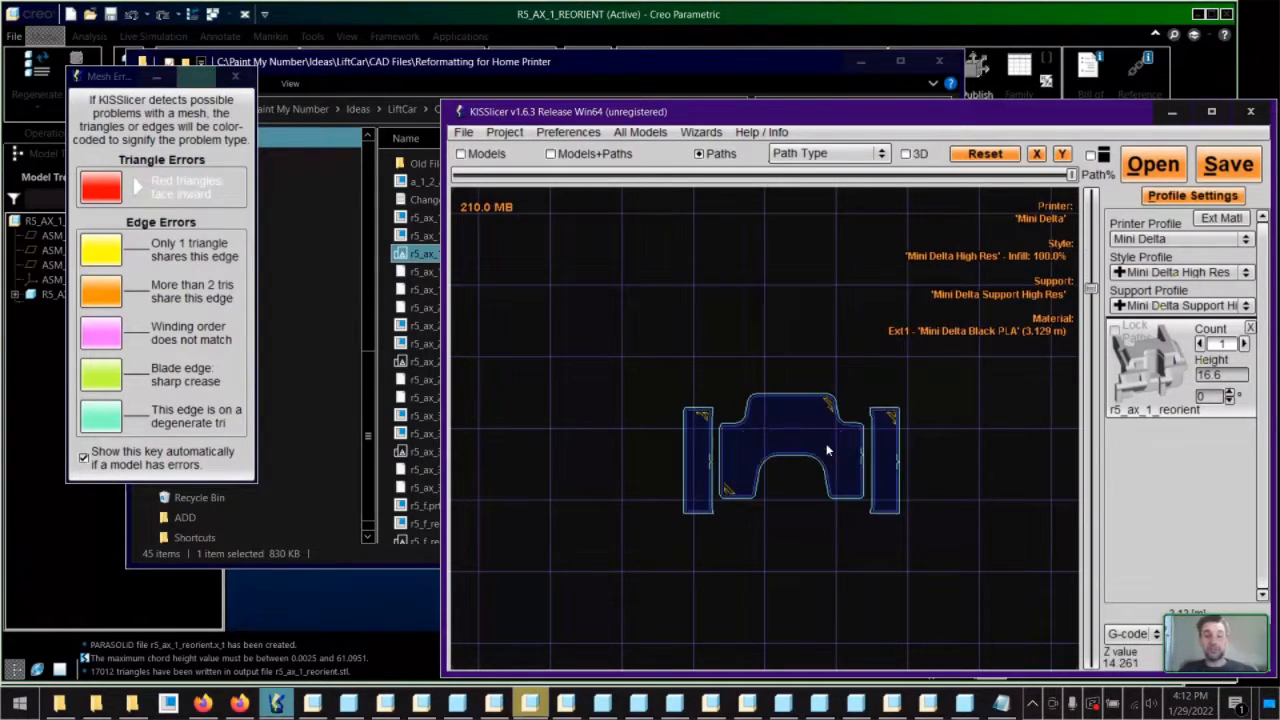
scroll(826, 450, down, 5)
scroll(826, 450, up, 6)
scroll(826, 450, down, 1)
scroll(826, 450, up, 3)
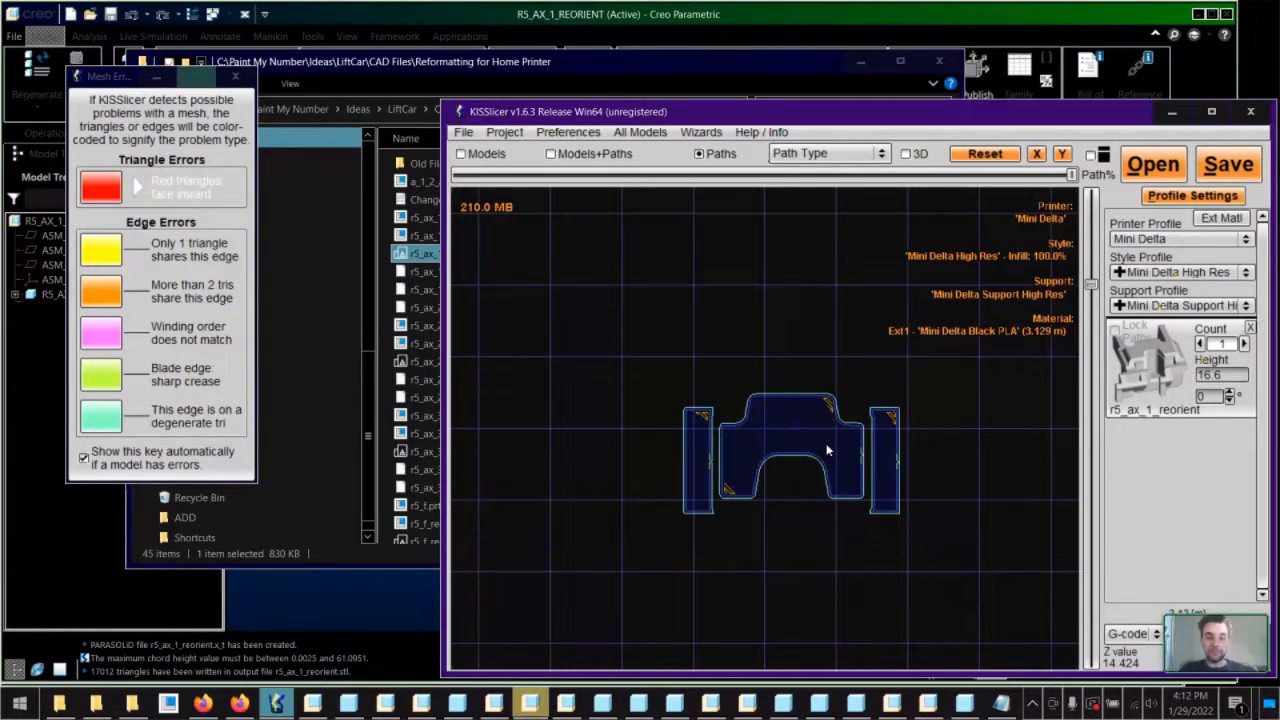
scroll(826, 450, up, 1)
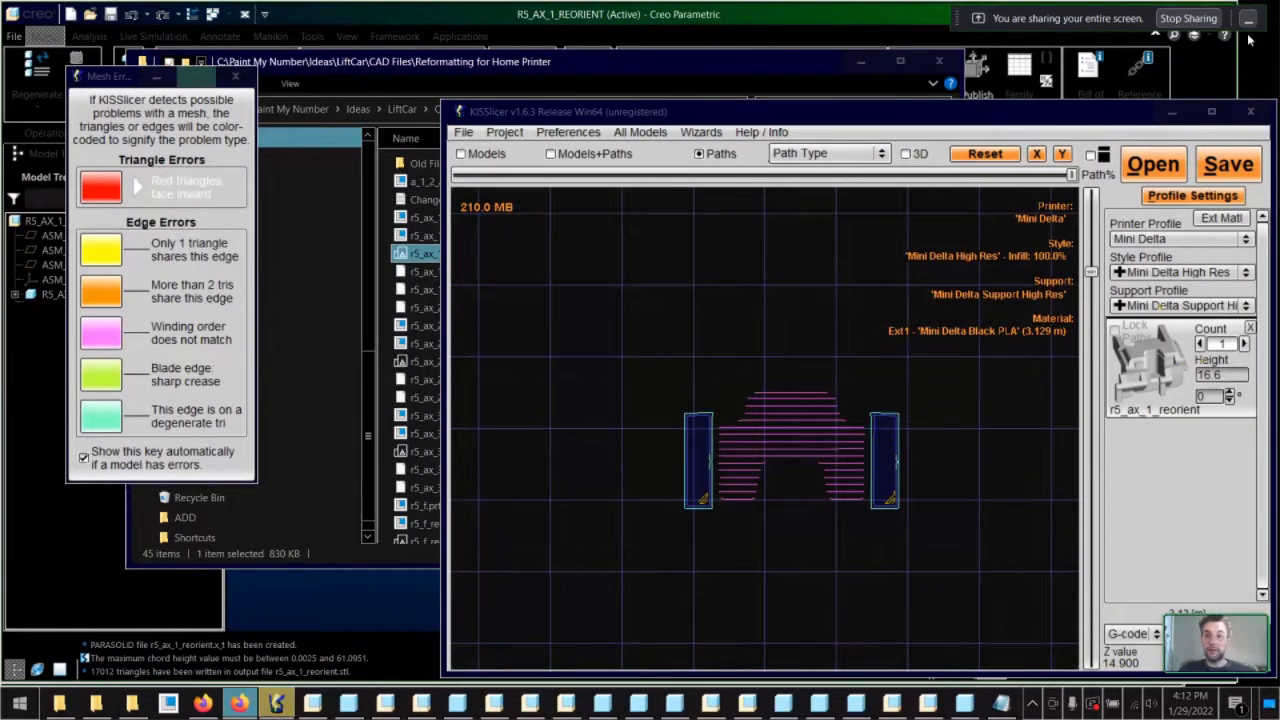
Switch to the Discord stream room in Firefox, turn the camera off and on again, and minimize the browser
click(204, 704)
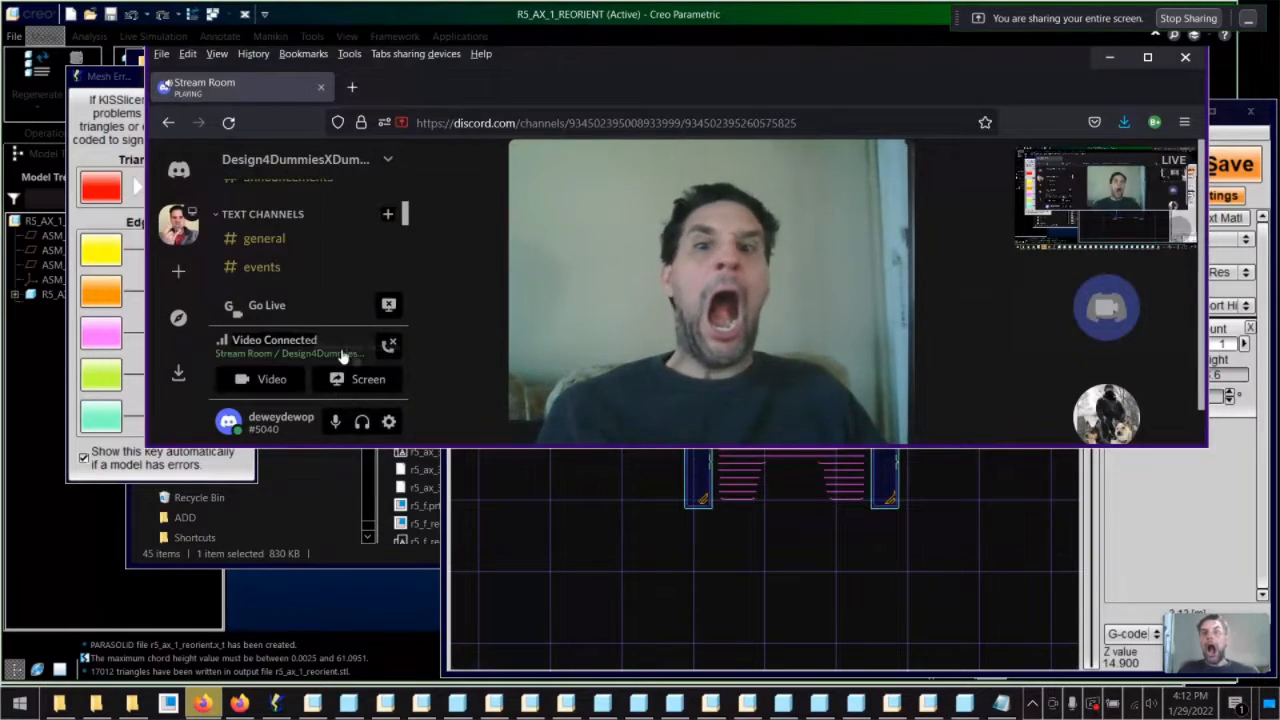
click(266, 379)
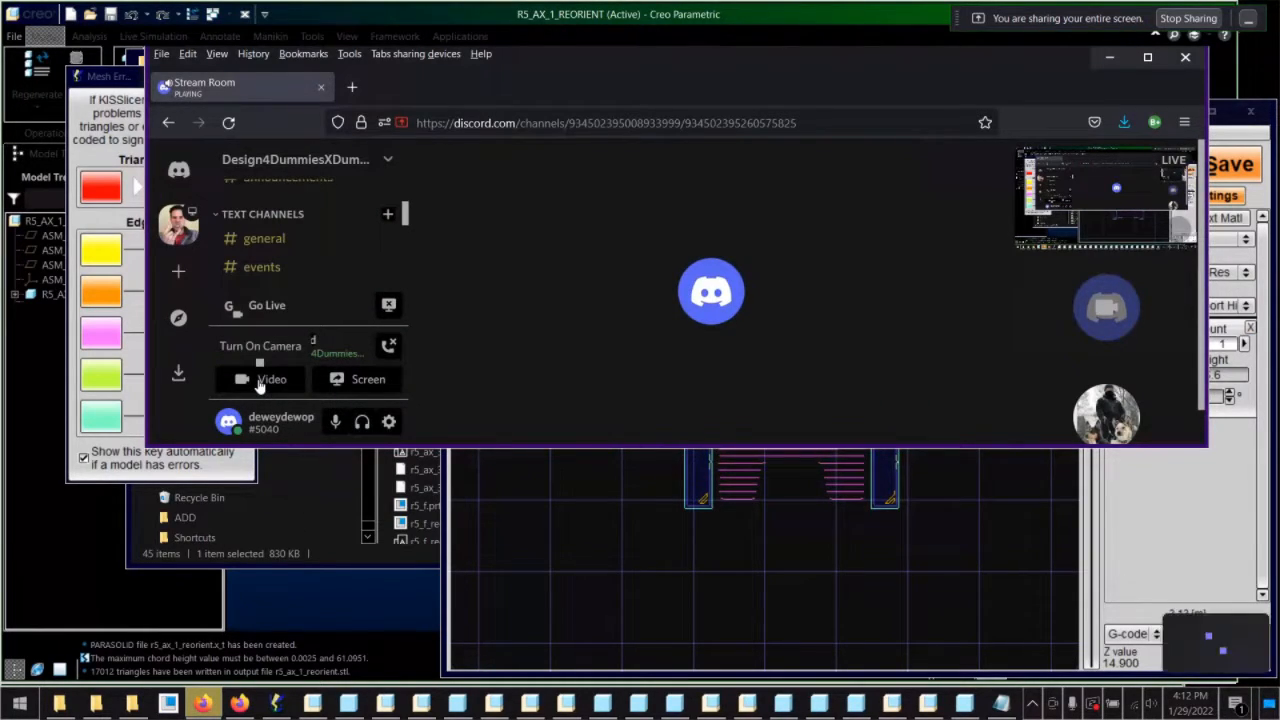
click(259, 384)
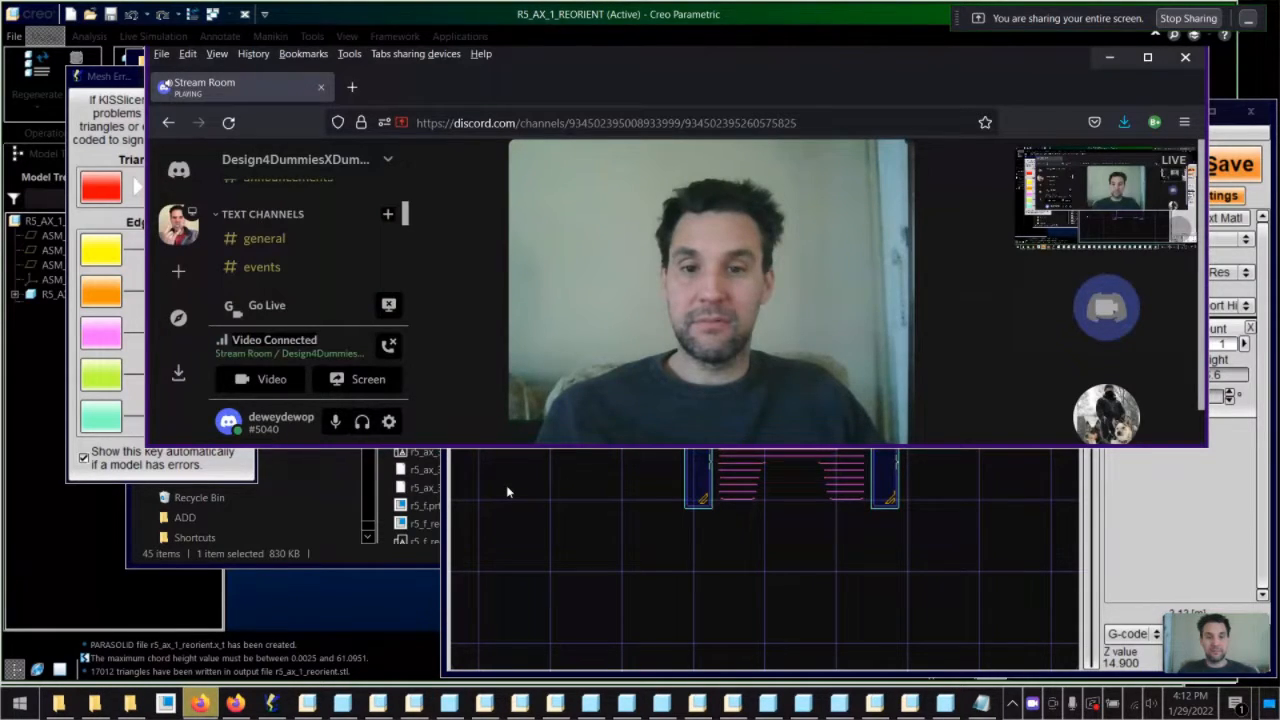
click(506, 485)
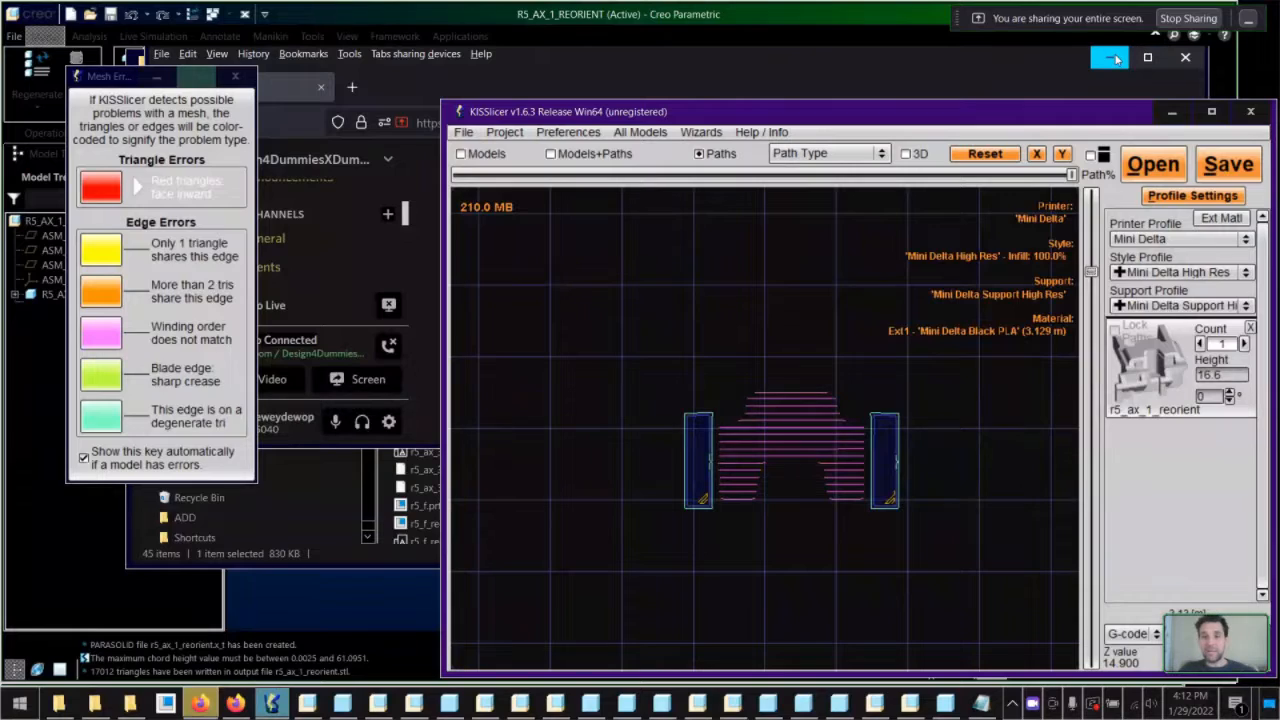
click(1112, 58)
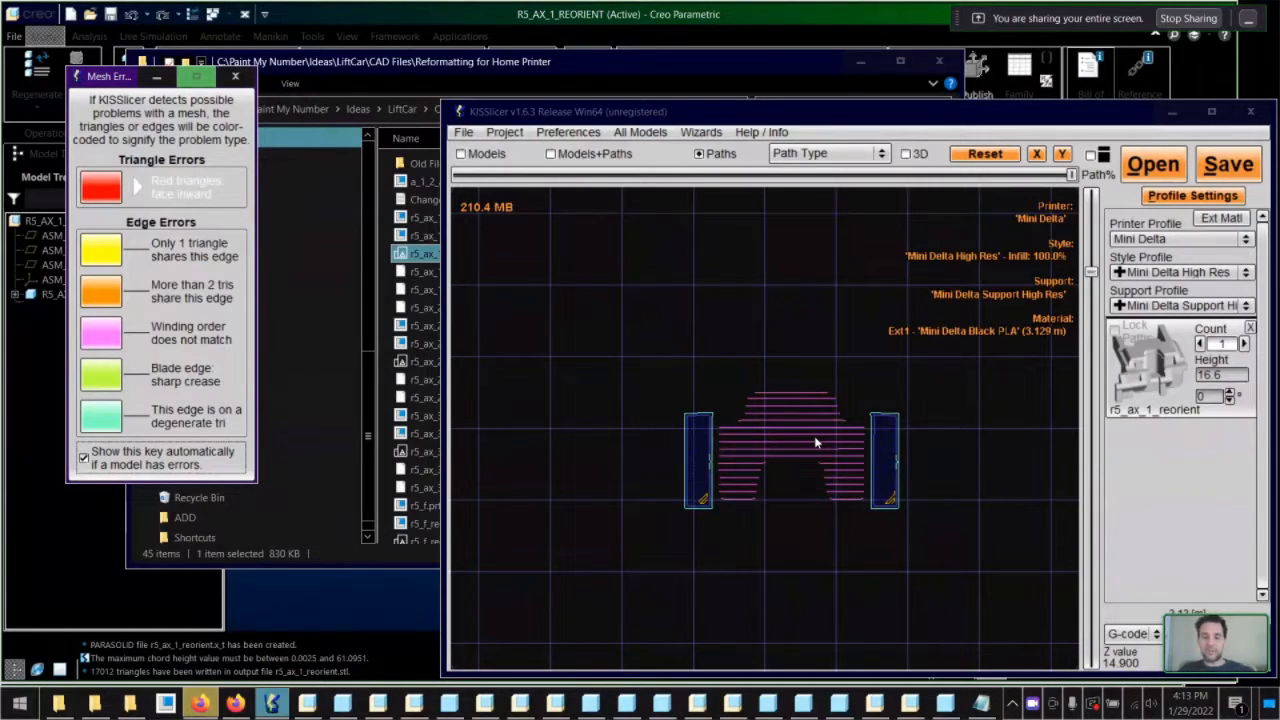
Compare the empty gap layer at Z 15.217 with the striped and solid support layers down to Z 14.750
click(931, 369)
key(Up)
key(Up)
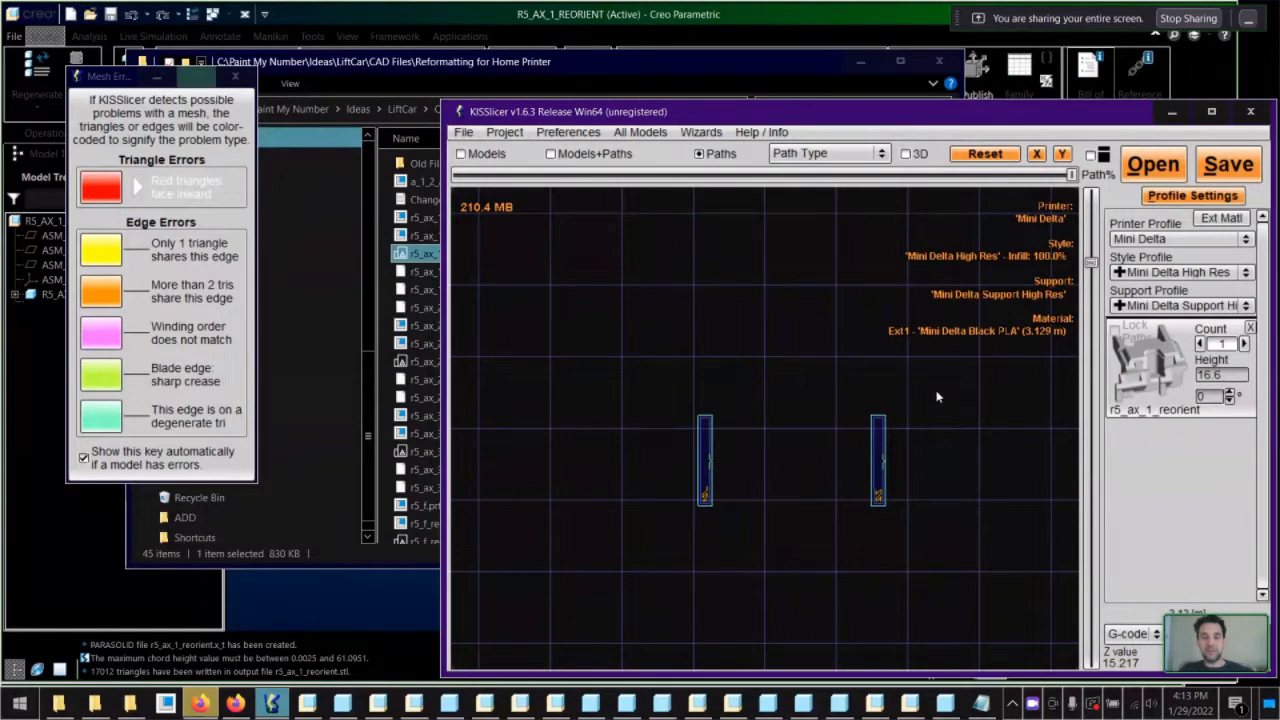
key(Down)
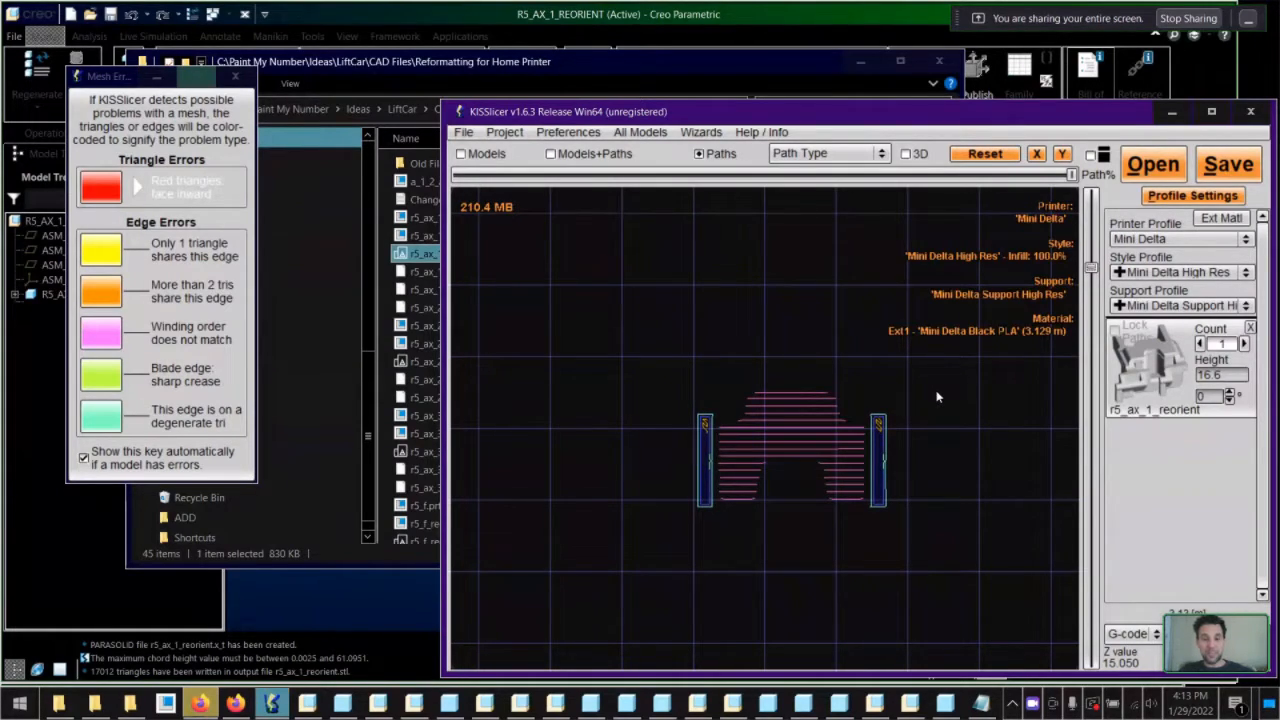
key(Down)
key(Down)
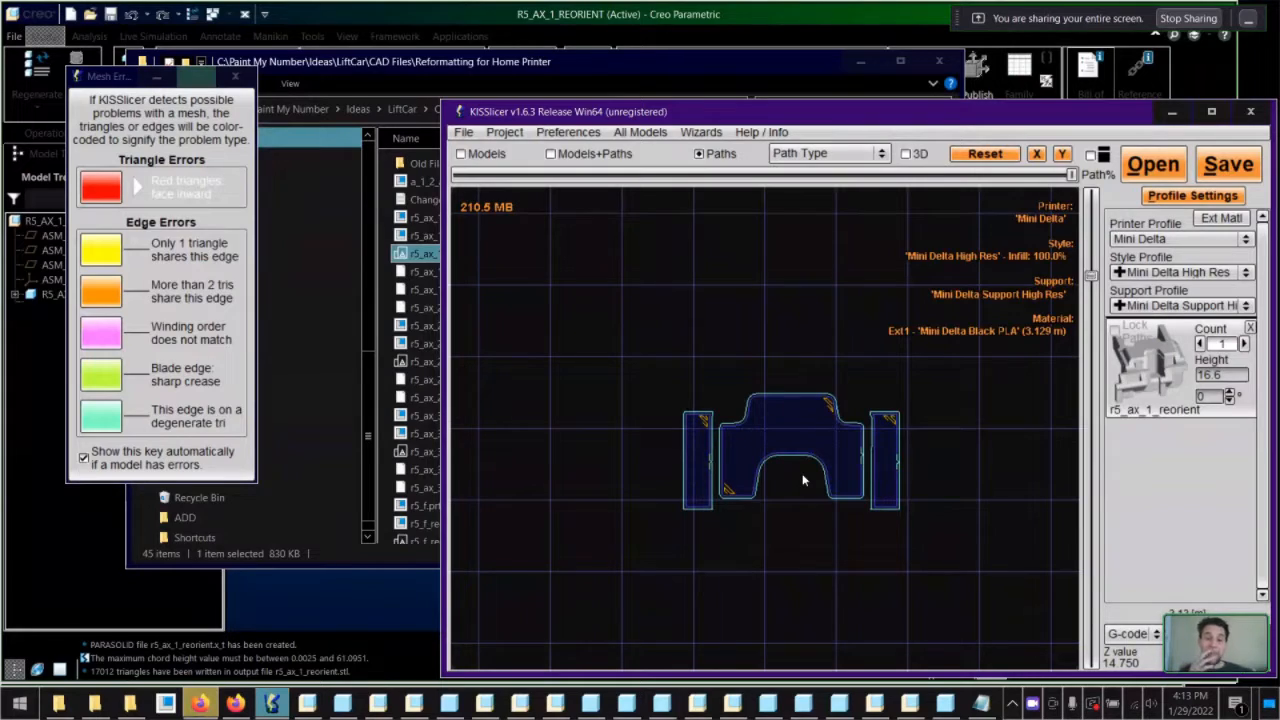
Examine the support block's infill and hollow outline at Z 14.261 and 14.099, and return to the Z 14.750 layer
scroll(841, 438, down, 1)
scroll(841, 438, down, 1)
scroll(841, 438, down, 1)
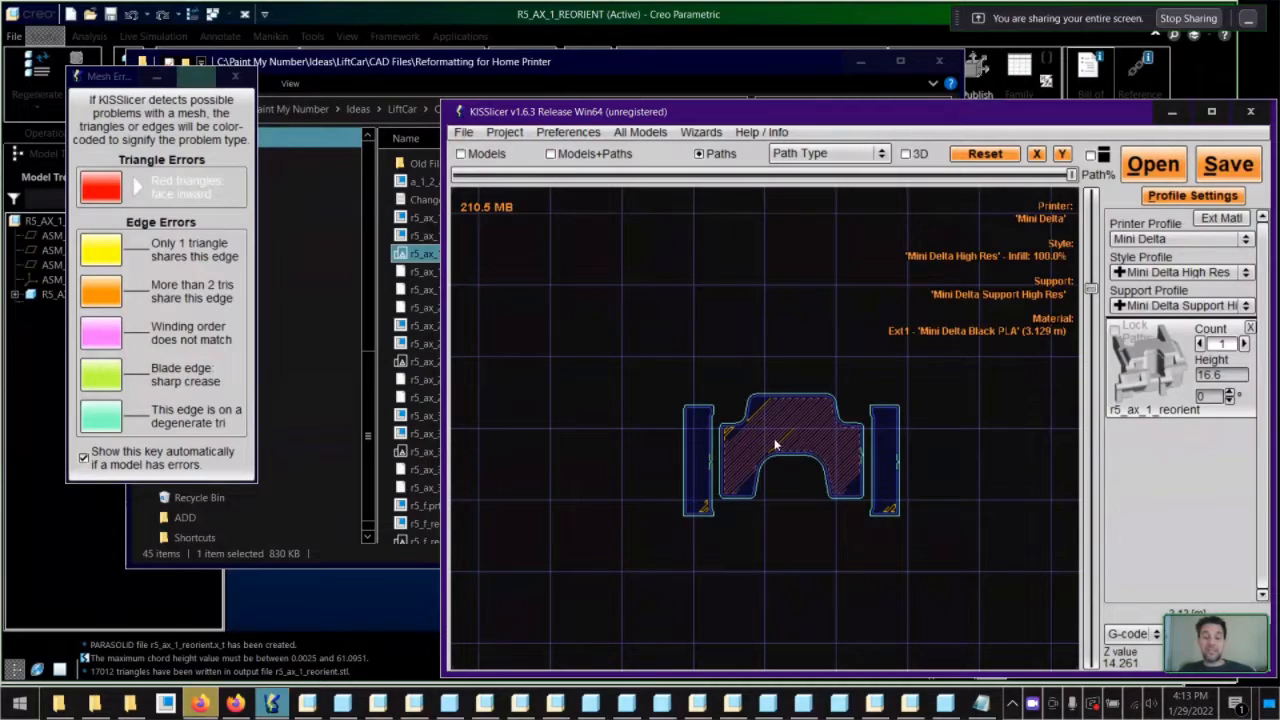
scroll(773, 440, down, 1)
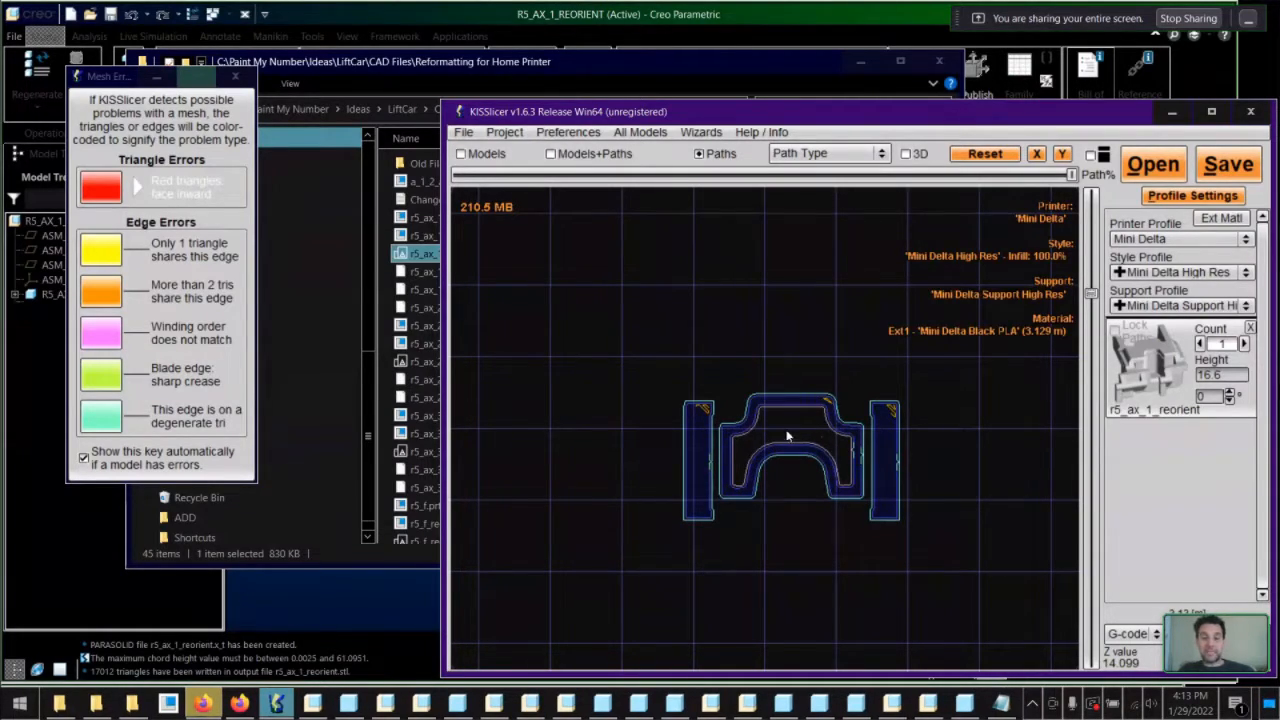
scroll(805, 433, up, 5)
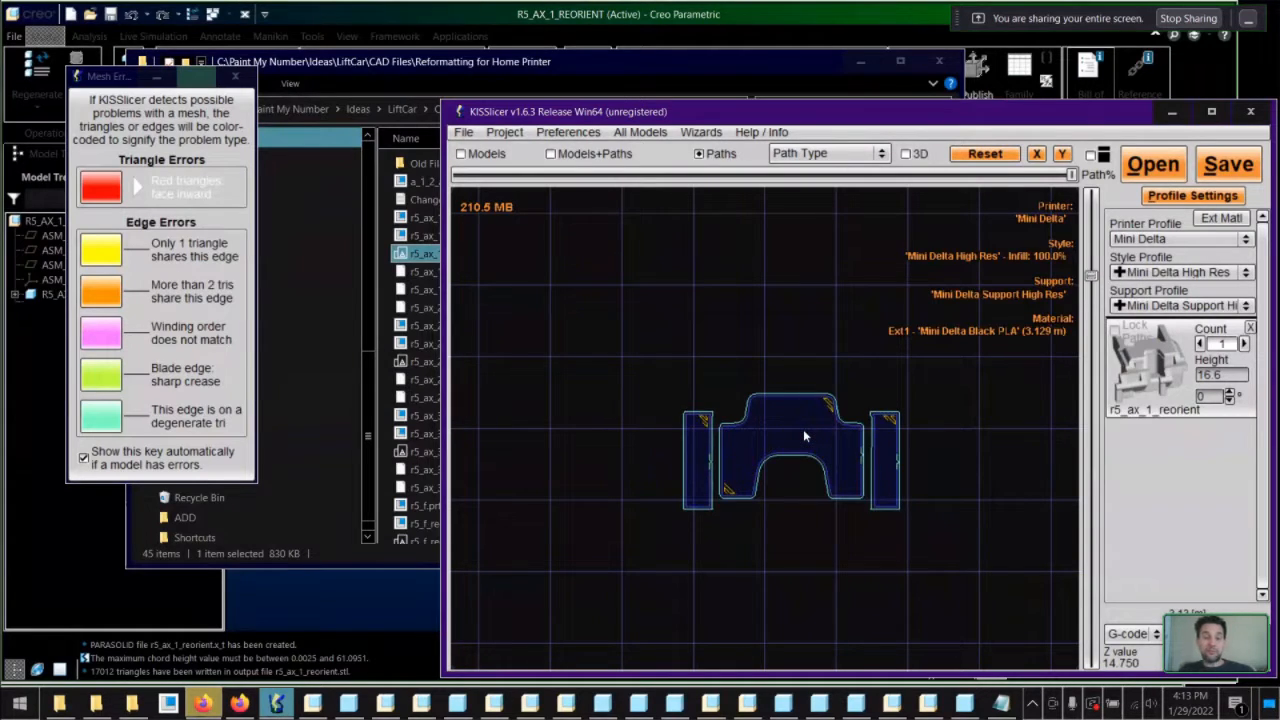
Compare the support block's solid, infilled and hollow layers between Z 14.750 and Z 13.766
scroll(792, 434, down, 4)
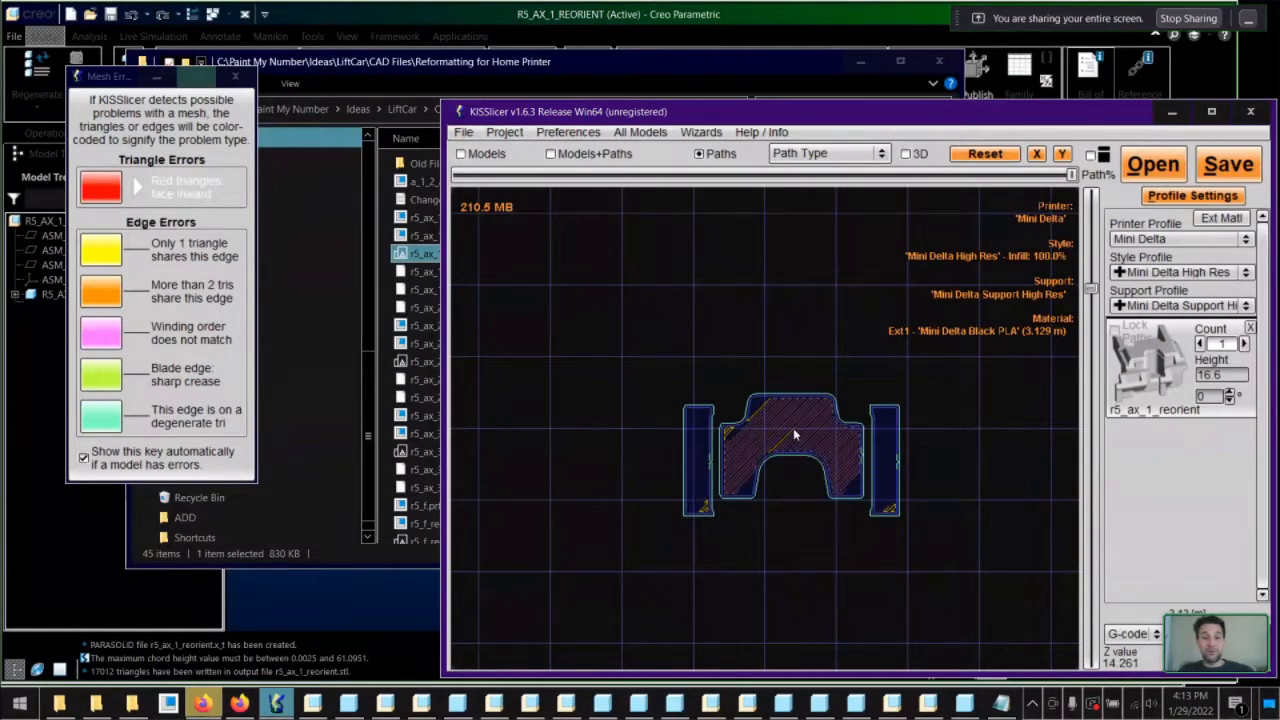
scroll(793, 433, down, 1)
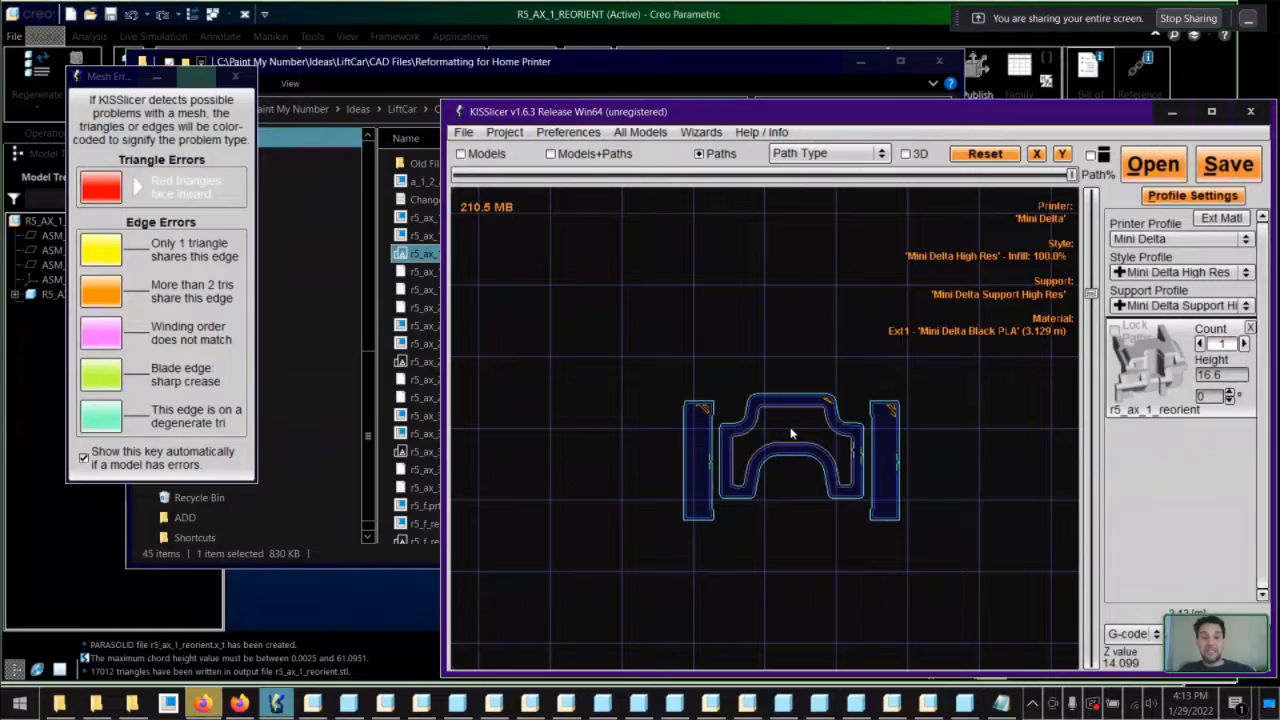
scroll(820, 450, up, 4)
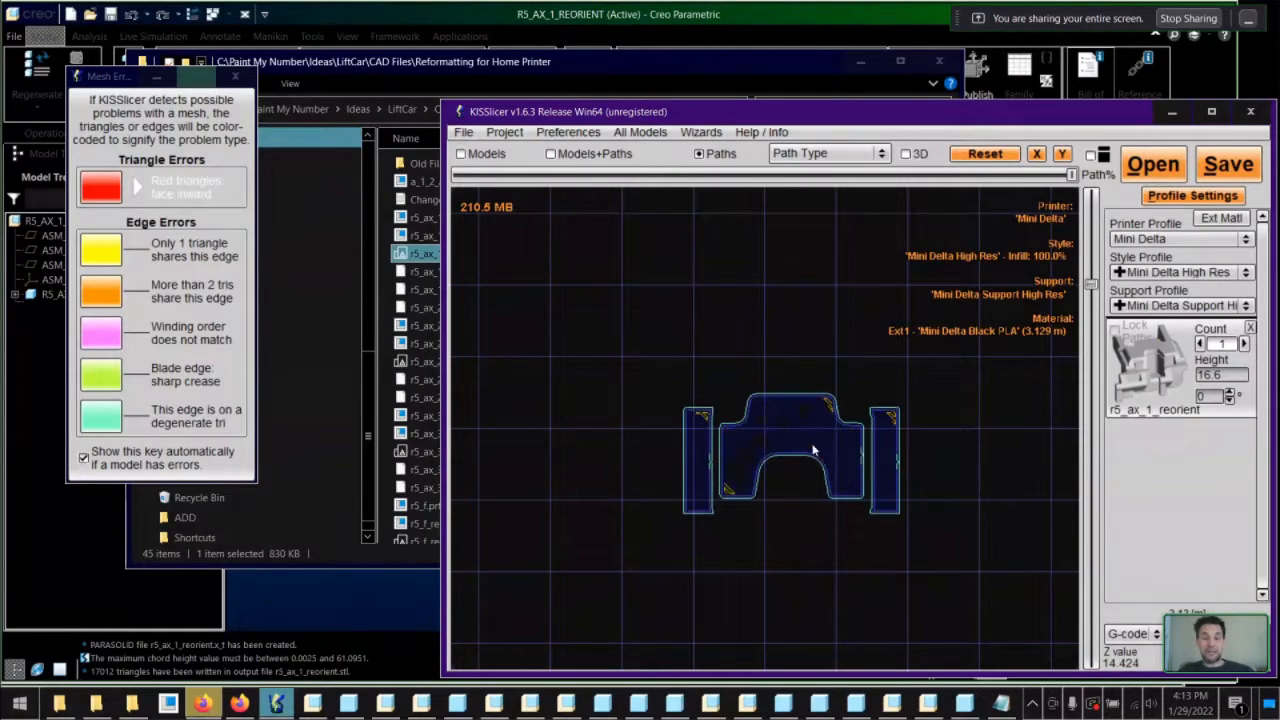
scroll(820, 456, up, 1)
scroll(814, 458, down, 1)
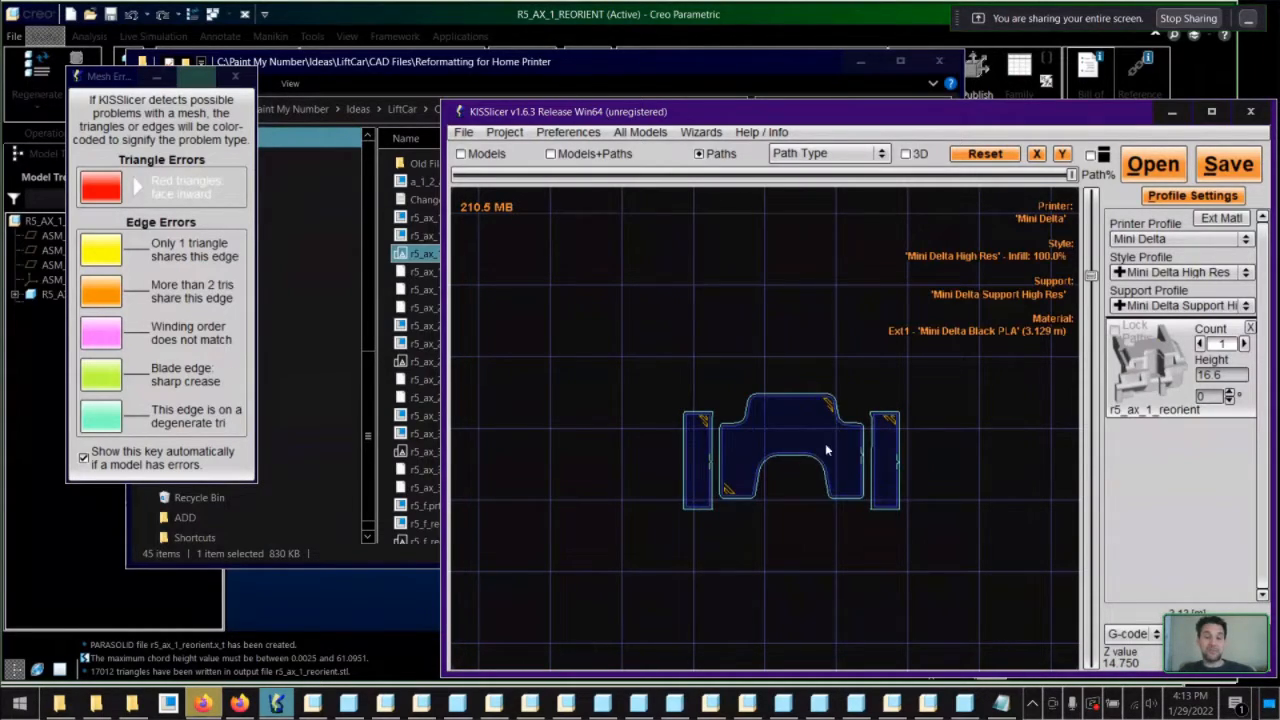
scroll(848, 459, down, 5)
scroll(848, 455, down, 5)
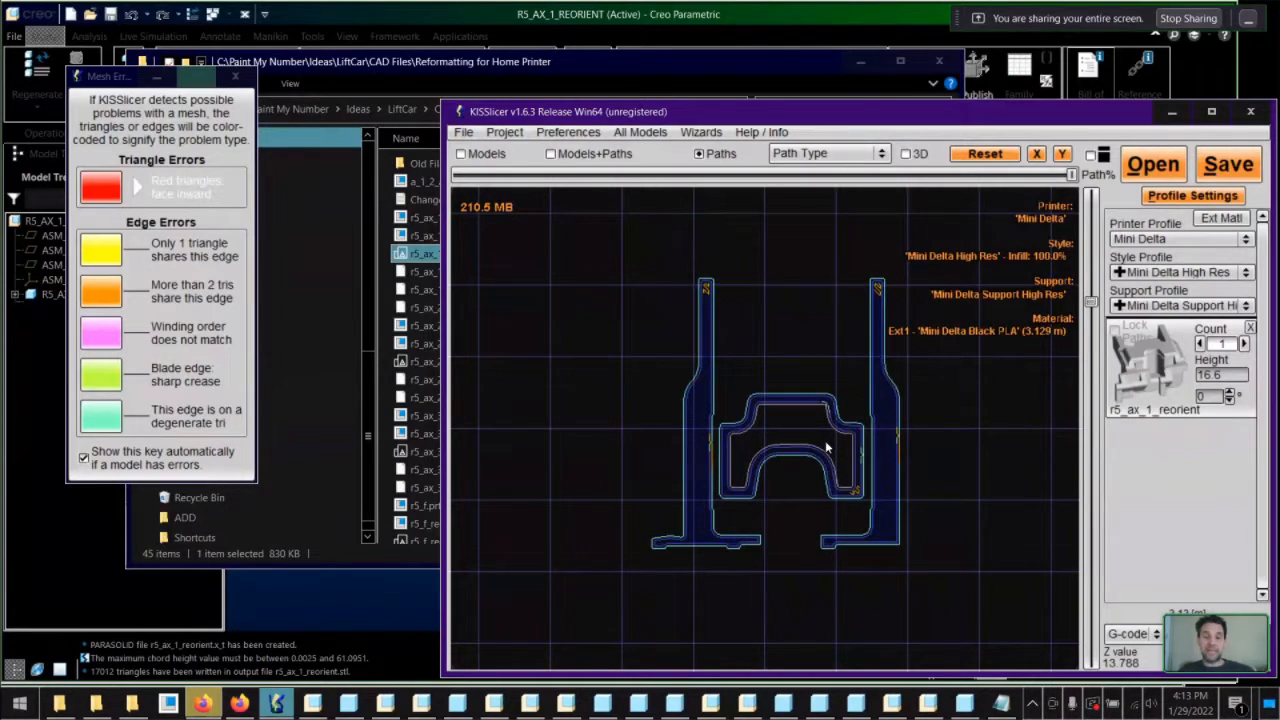
Examine how the custom supports reduce to thin outlines through the layers from Z 12.400 down to Z 7.684
scroll(848, 428, down, 4)
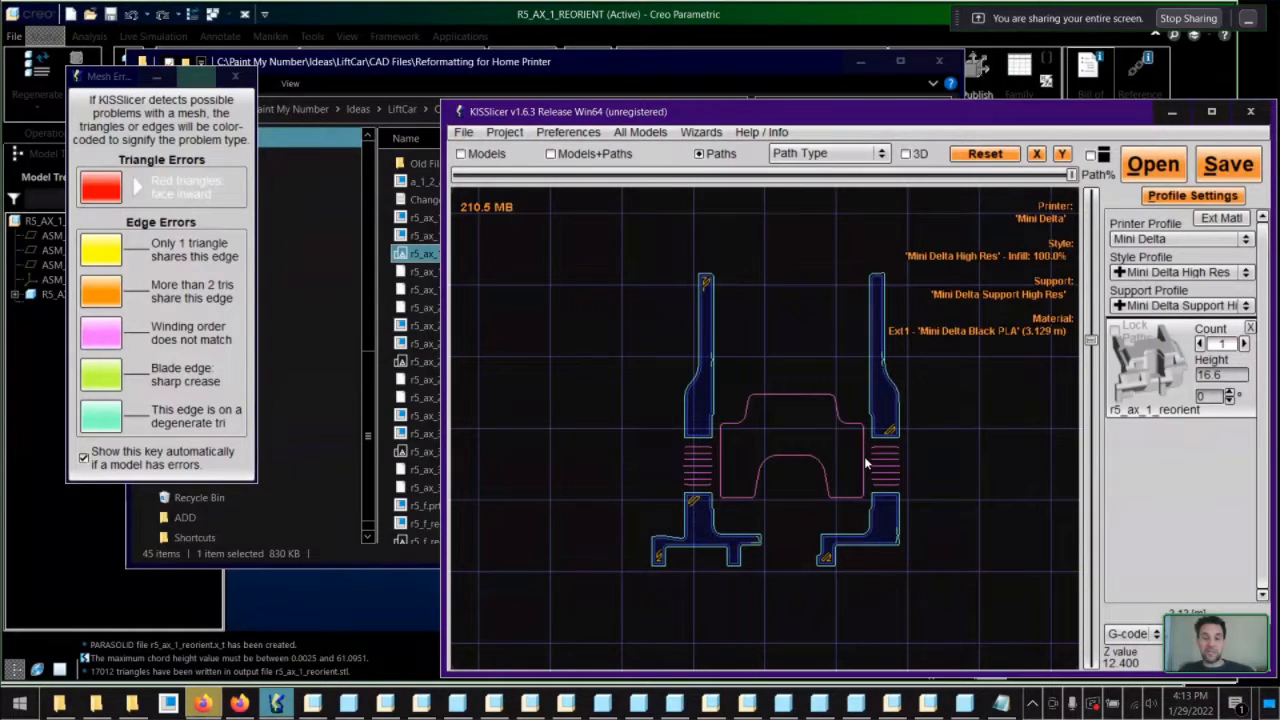
scroll(866, 462, down, 3)
scroll(872, 480, down, 8)
scroll(800, 435, down, 1)
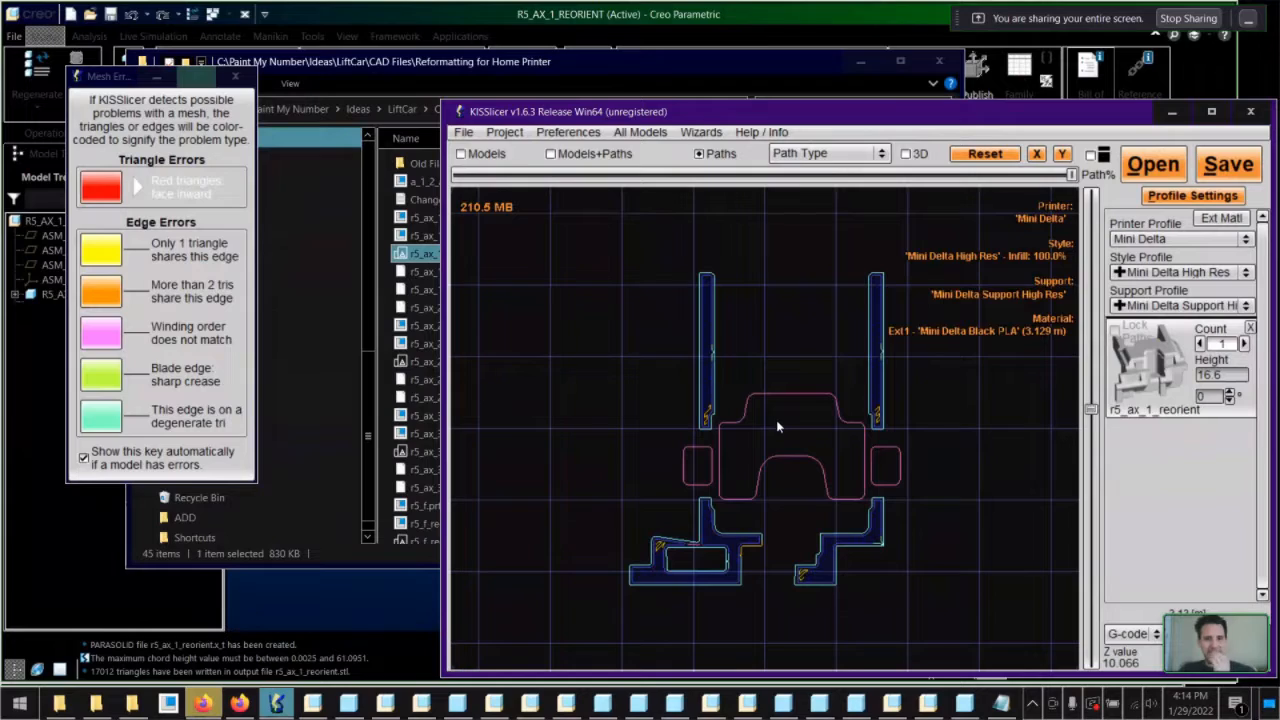
scroll(776, 420, down, 5)
scroll(859, 426, down, 4)
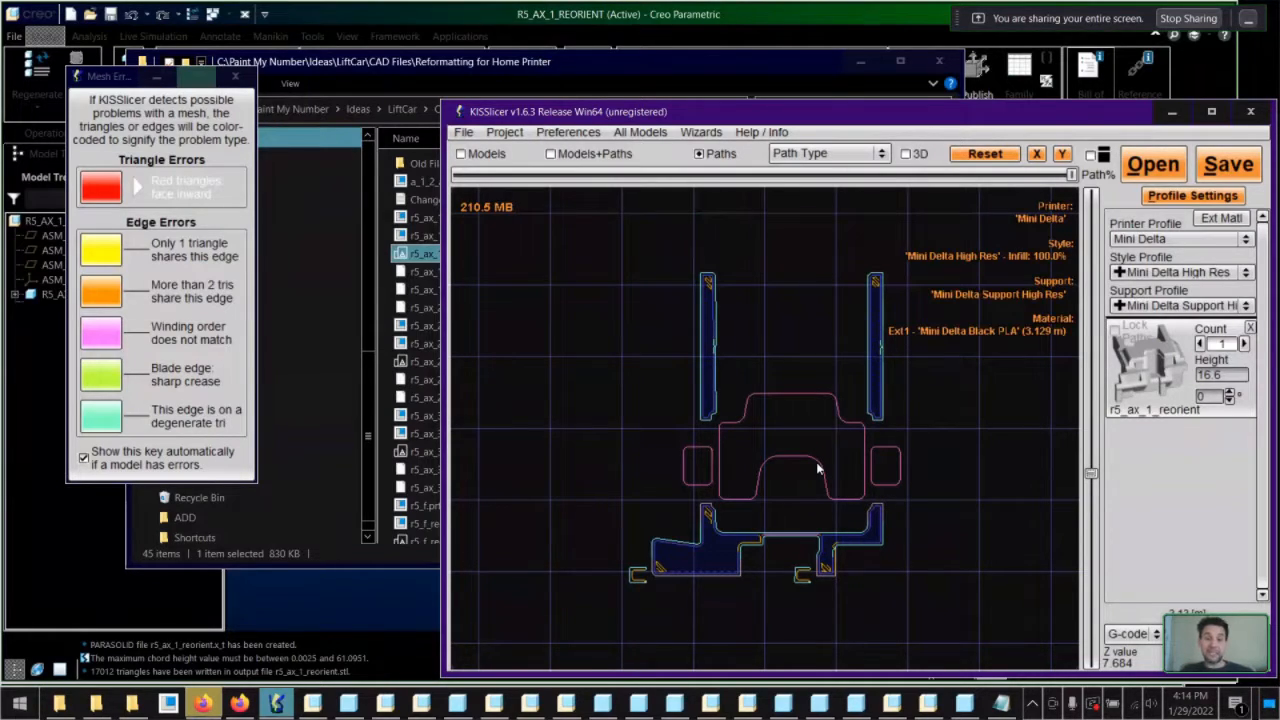
Go back up to the hollow support layer at Z 13.936 and compare it with the striped side supports at Z 12.400
scroll(816, 462, up, 1)
scroll(816, 462, up, 6)
scroll(816, 462, up, 5)
scroll(816, 462, up, 5)
scroll(818, 468, up, 4)
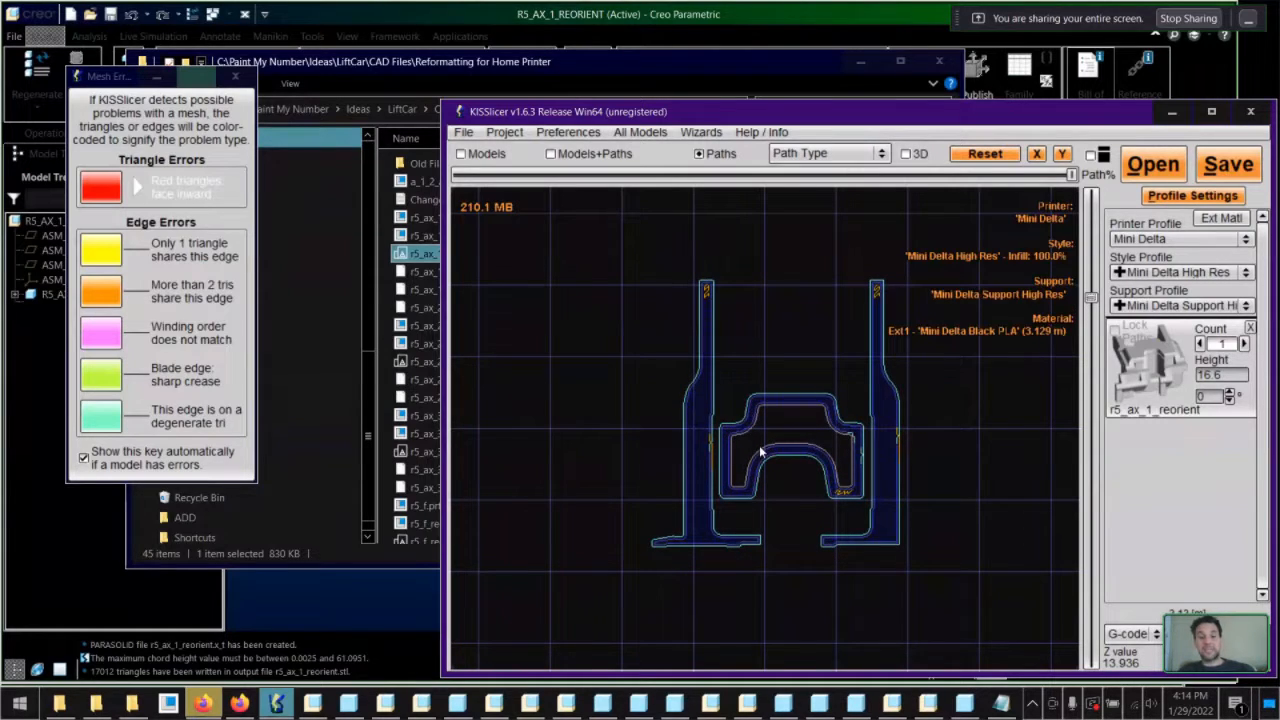
scroll(767, 446, down, 5)
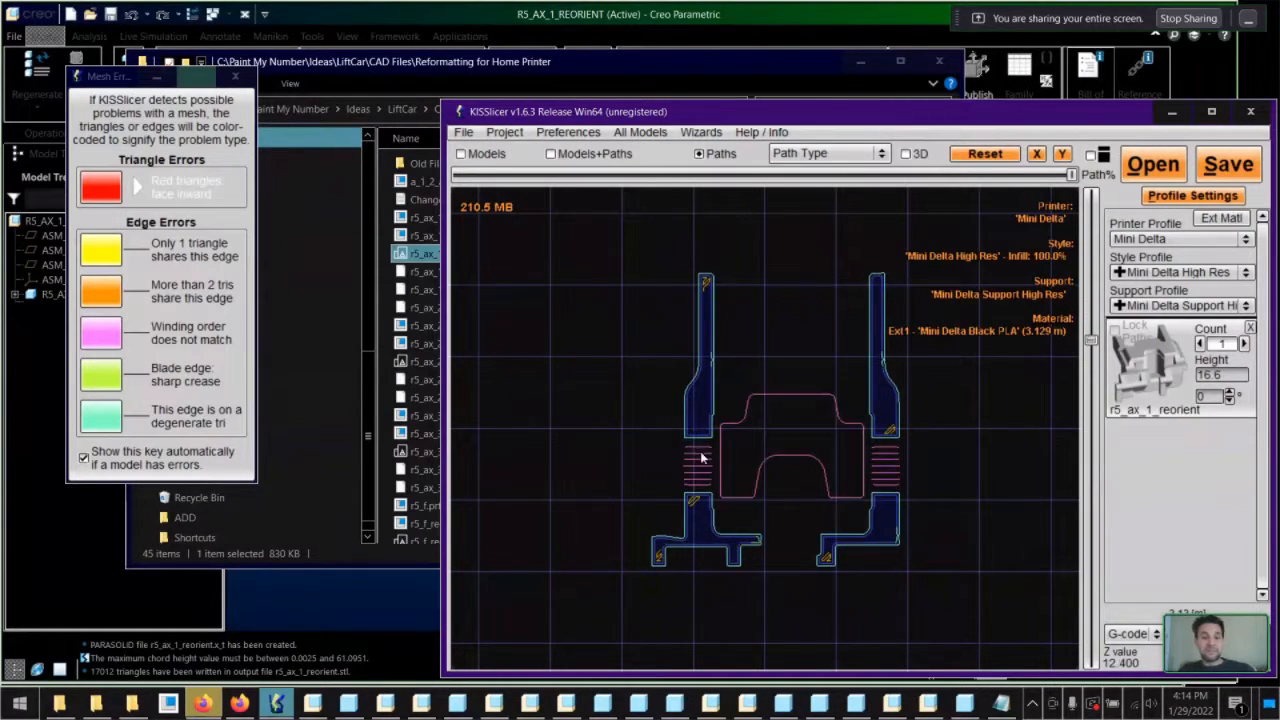
Step down through the layers to Z 8.150 to find where the small detached C-shaped pieces start
scroll(707, 464, down, 2)
scroll(703, 474, down, 4)
scroll(697, 472, down, 4)
scroll(645, 586, down, 5)
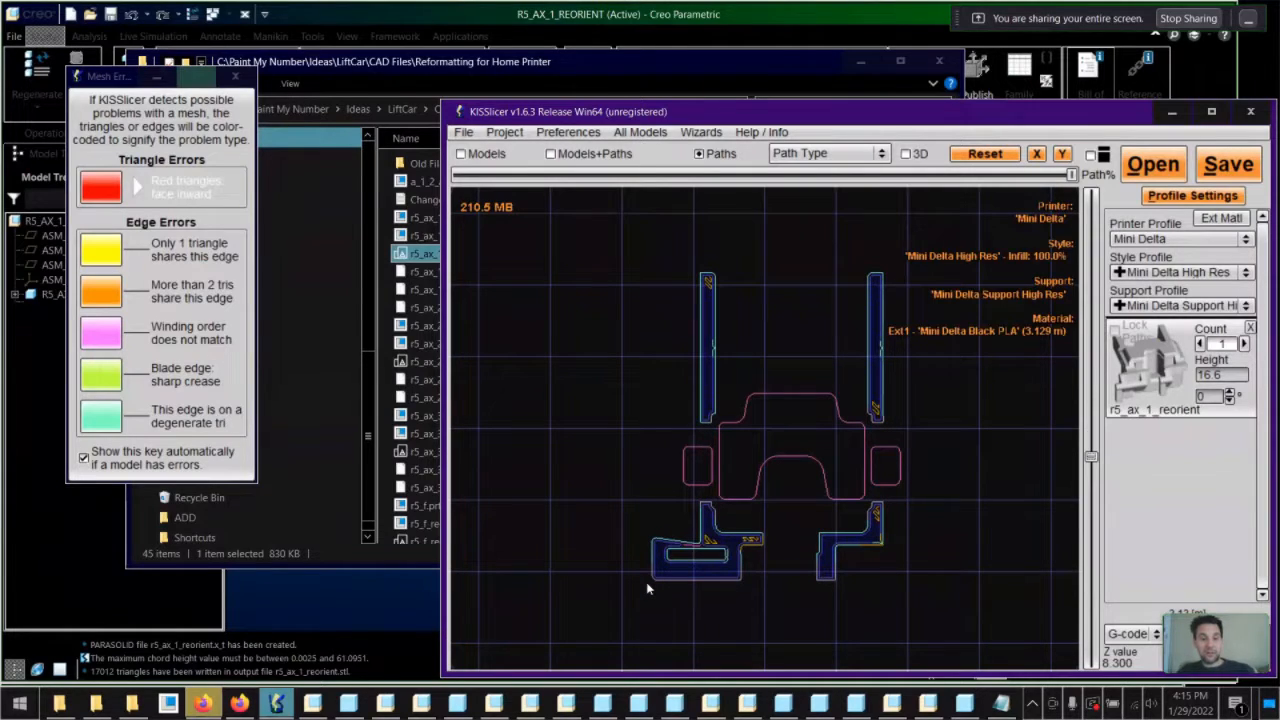
scroll(645, 588, down, 1)
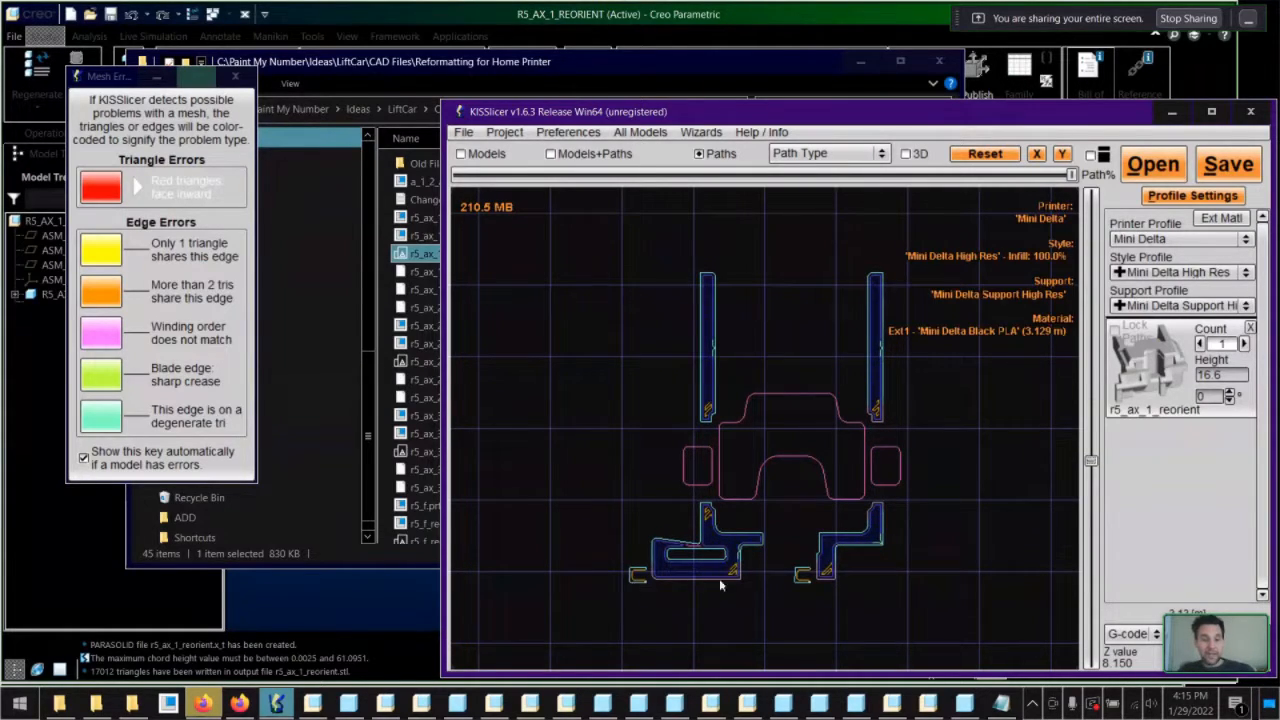
scroll(801, 583, down, 2)
Examine a small C-shaped piece up close at Z 8.150 and follow the layers above it up to Z 9.095
scroll(801, 583, up, 8)
right_drag(801, 578, 805, 411)
scroll(817, 412, up, 4)
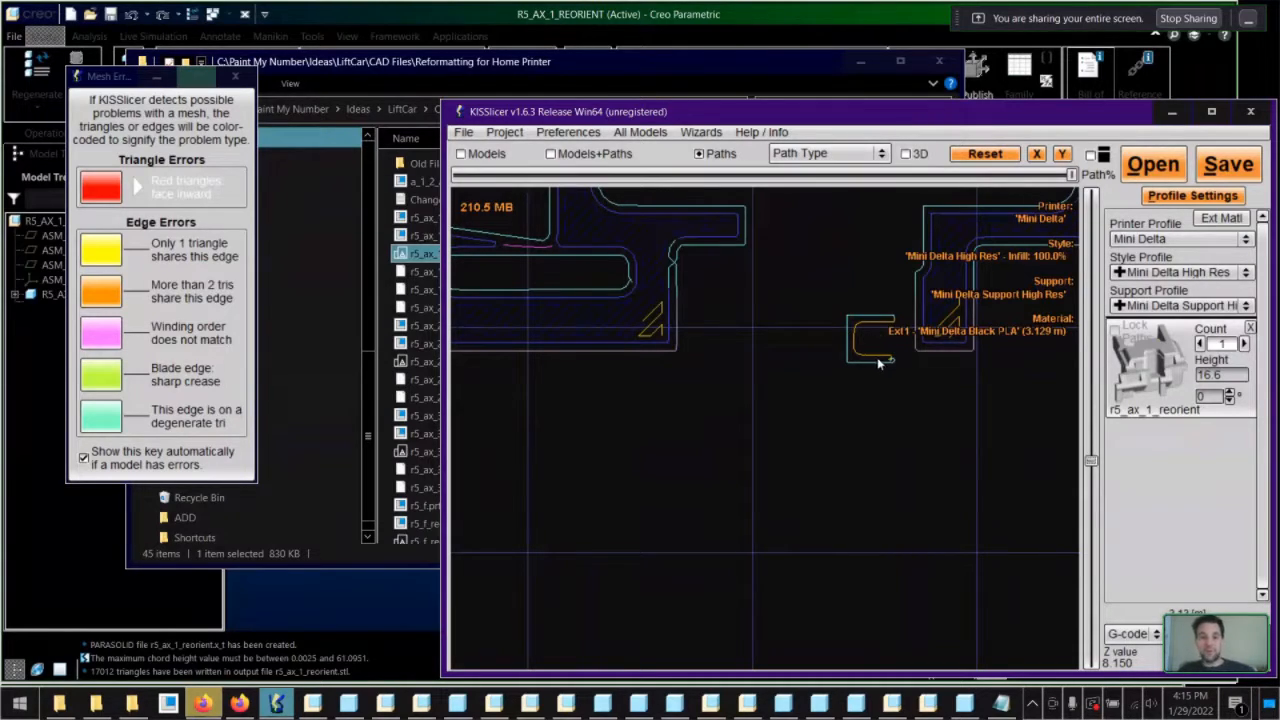
scroll(873, 352, up, 4)
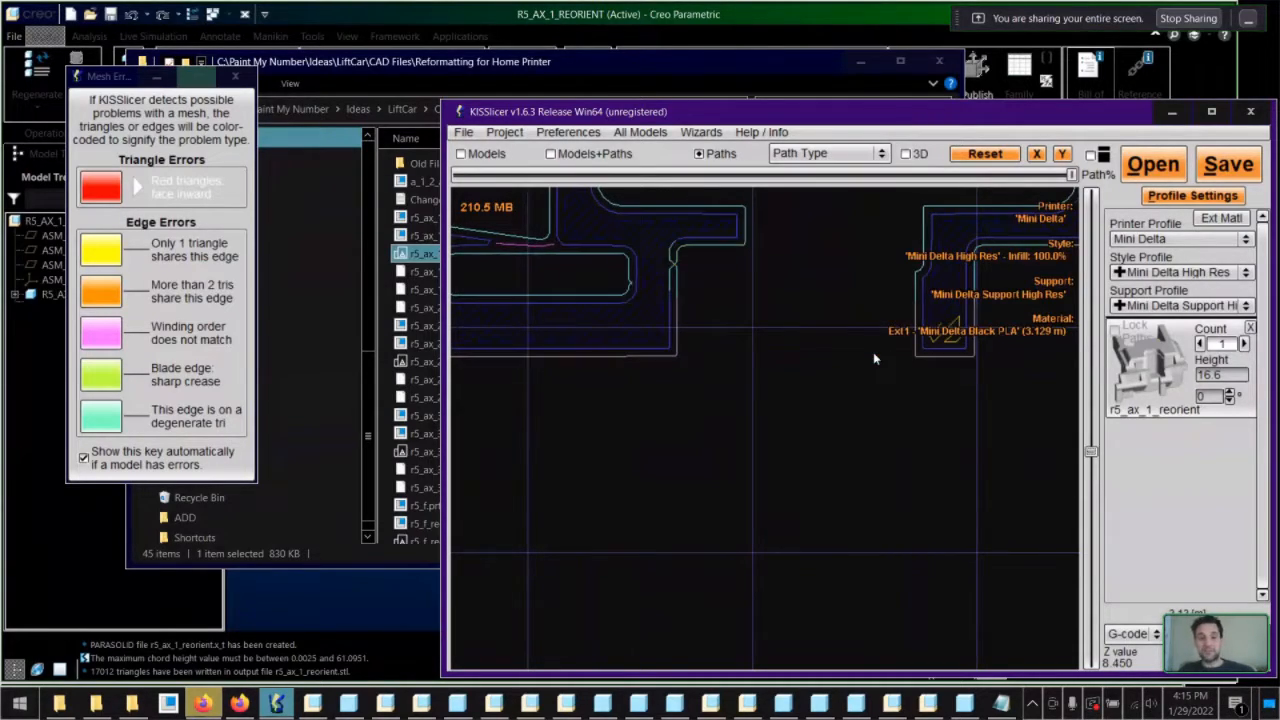
scroll(868, 413, up, 4)
mouse_move(894, 403)
right_down()
mouse_move(863, 457)
mouse_move(848, 362)
mouse_move(901, 395)
right_up()
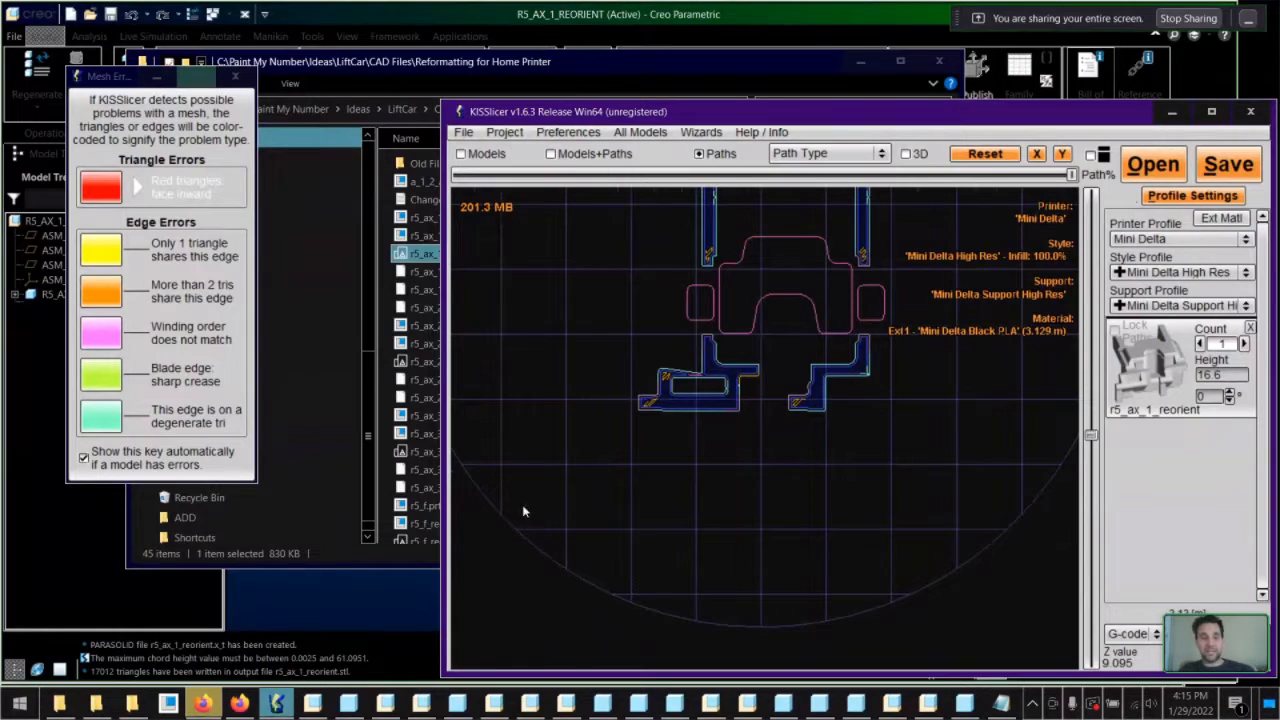
Switch to Creo and bring up the R5_W_THREAD_R.PRT model
click(371, 597)
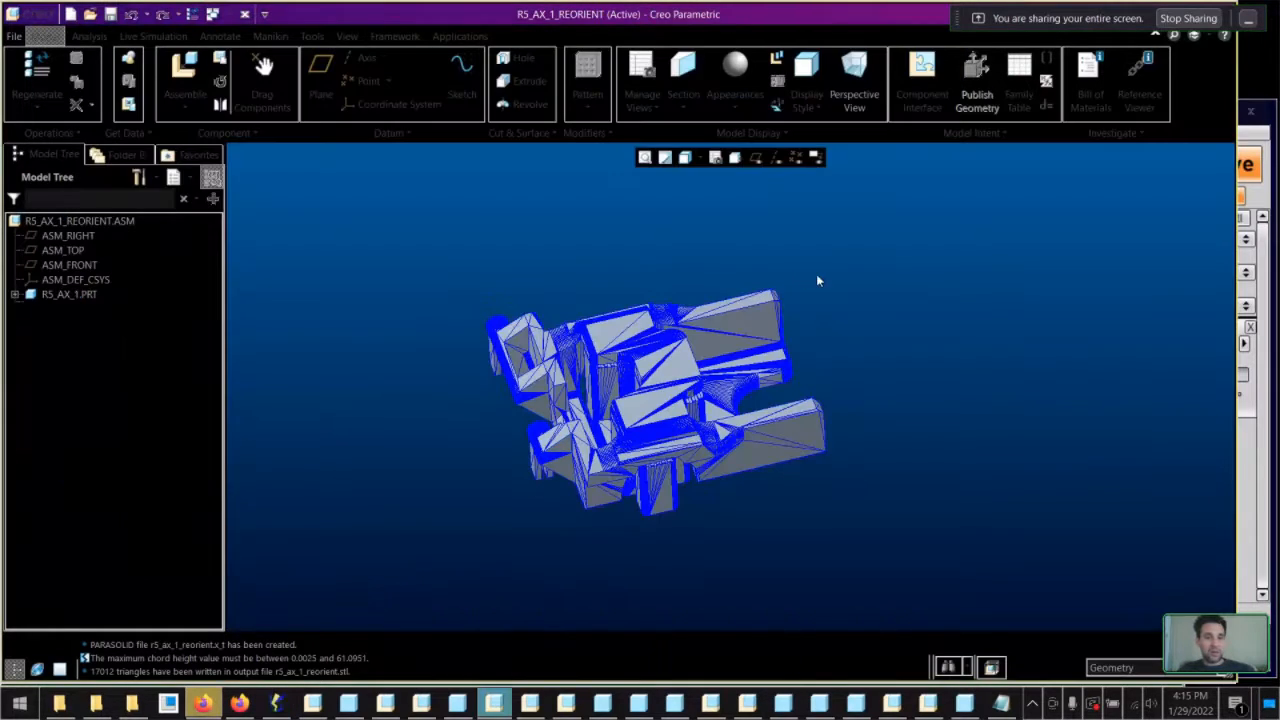
click(215, 14)
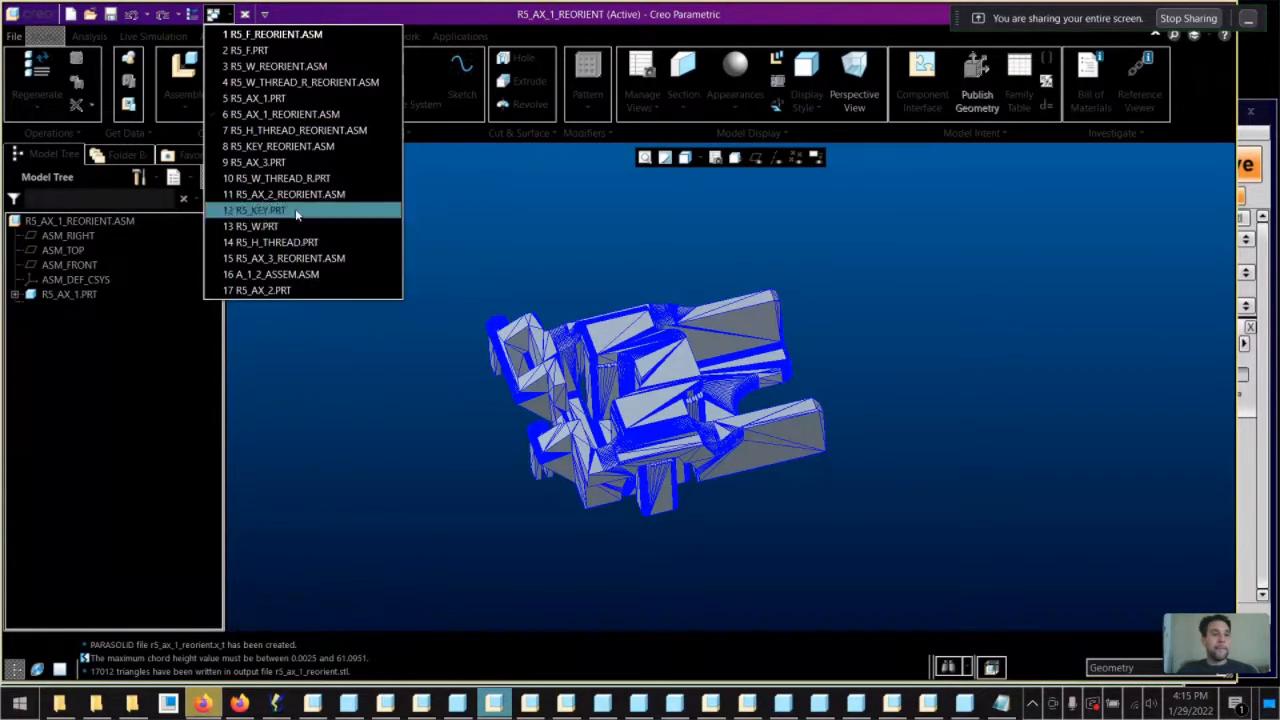
click(347, 226)
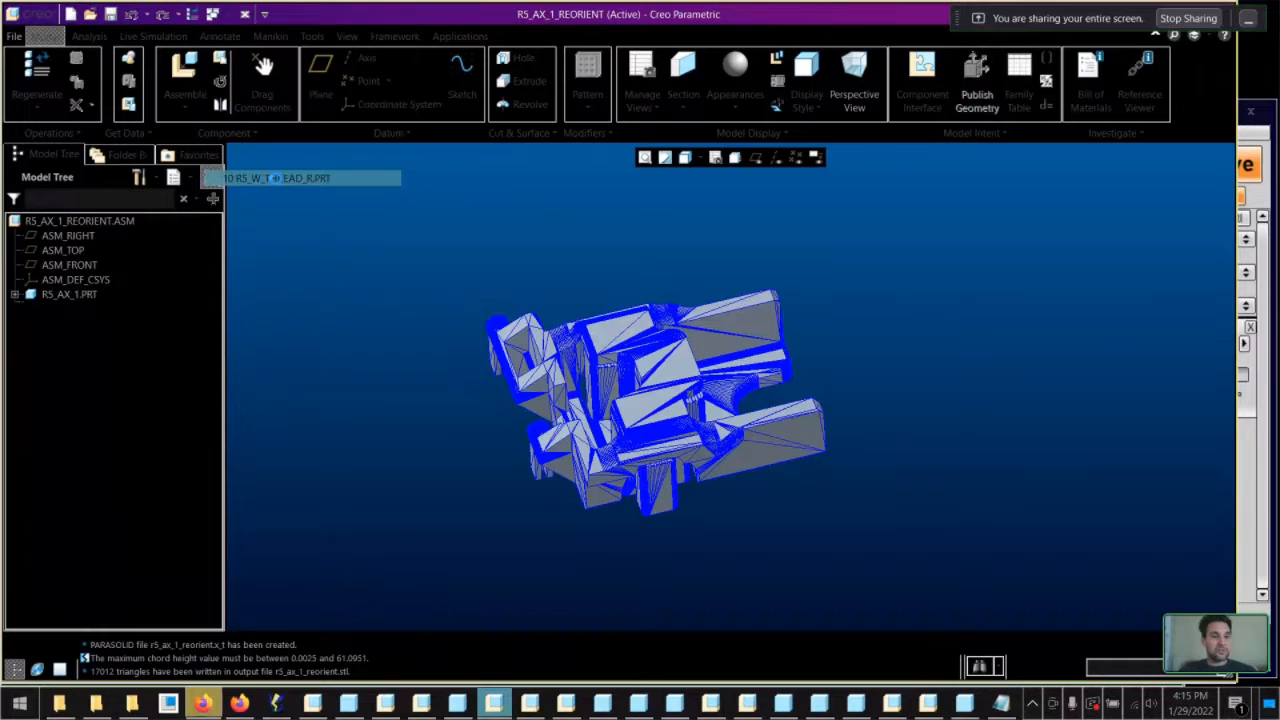
Examine the toothed supports beneath the flanges and highlight the Extrude 77 support block
scroll(649, 395, up, 4)
middle_drag(690, 205, 621, 350)
scroll(714, 330, up, 4)
scroll(621, 348, down, 4)
click(630, 283)
middle_drag(630, 283, 673, 328)
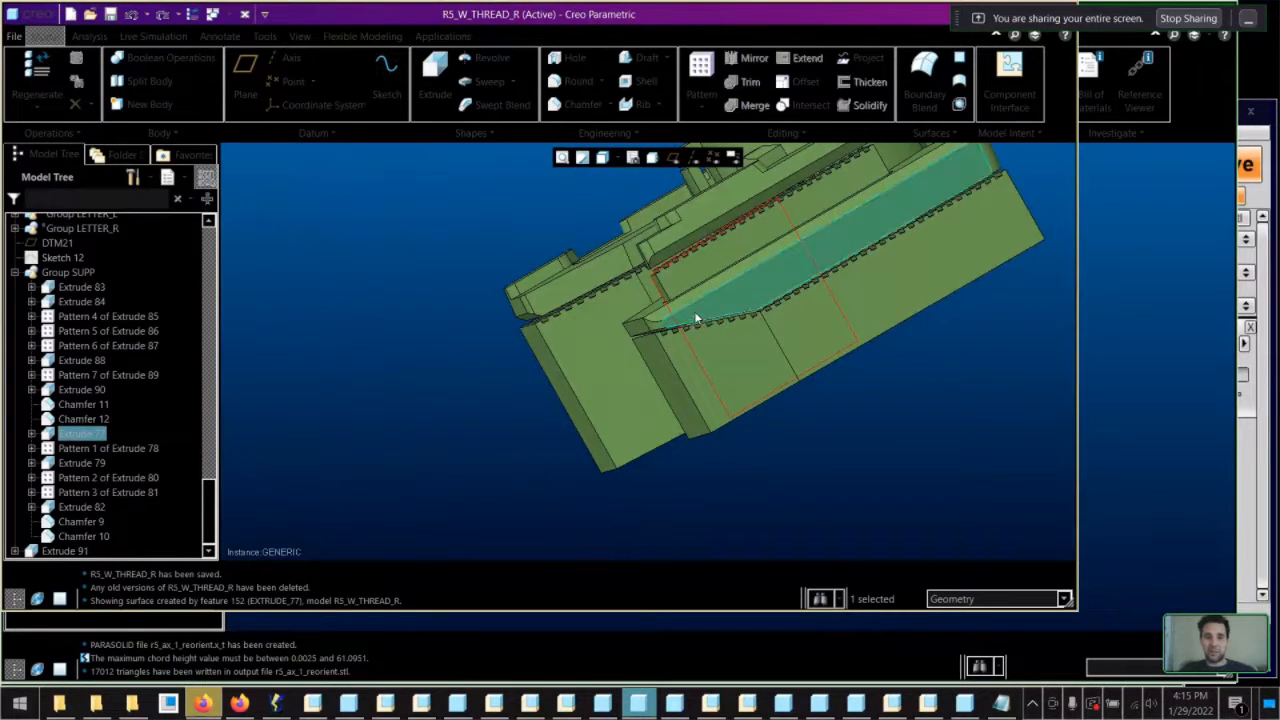
Inspect the toothed support under the lower flange's sloped end from several angles
middle_drag(756, 318, 724, 348)
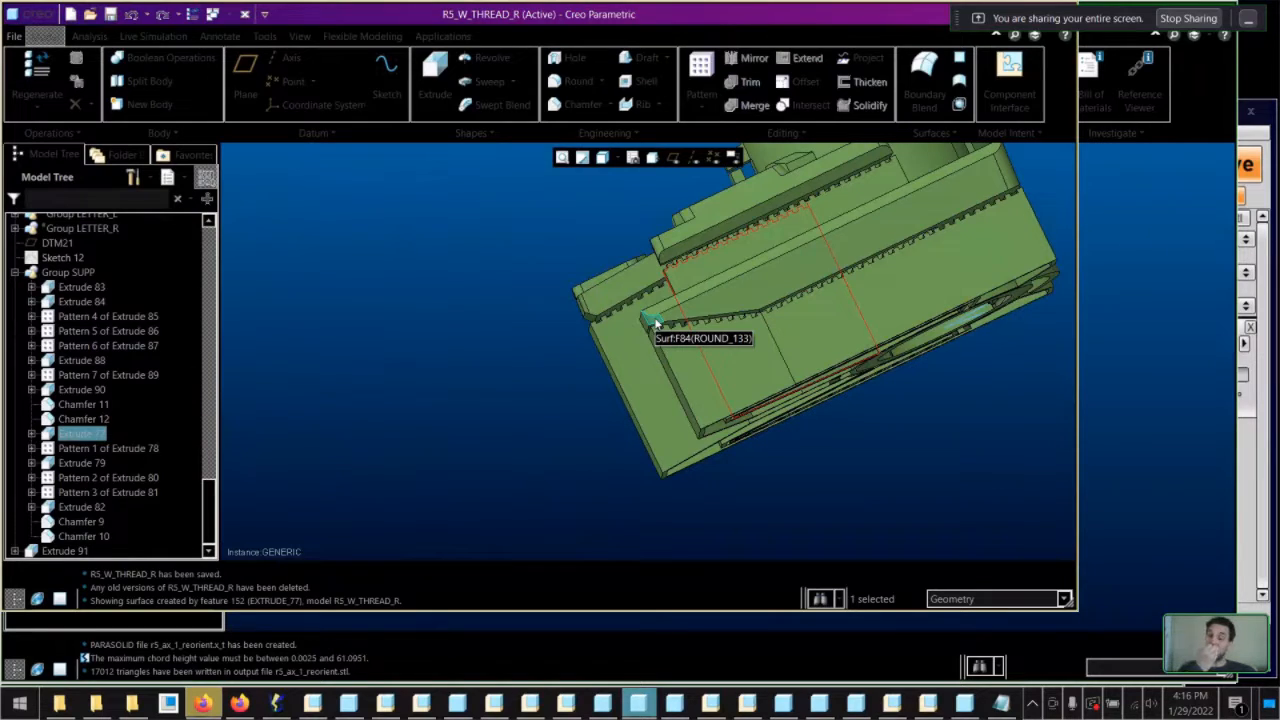
middle_drag(652, 325, 767, 320)
scroll(704, 322, down, 3)
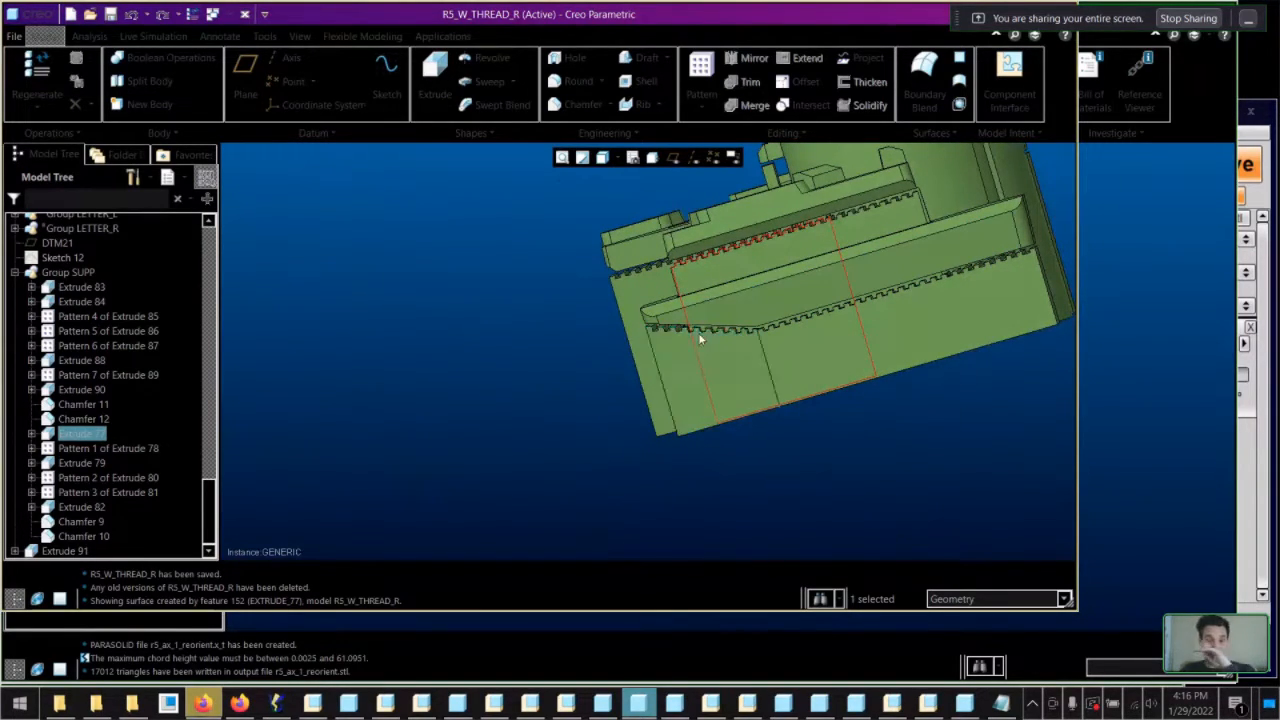
middle_drag(719, 306, 720, 309)
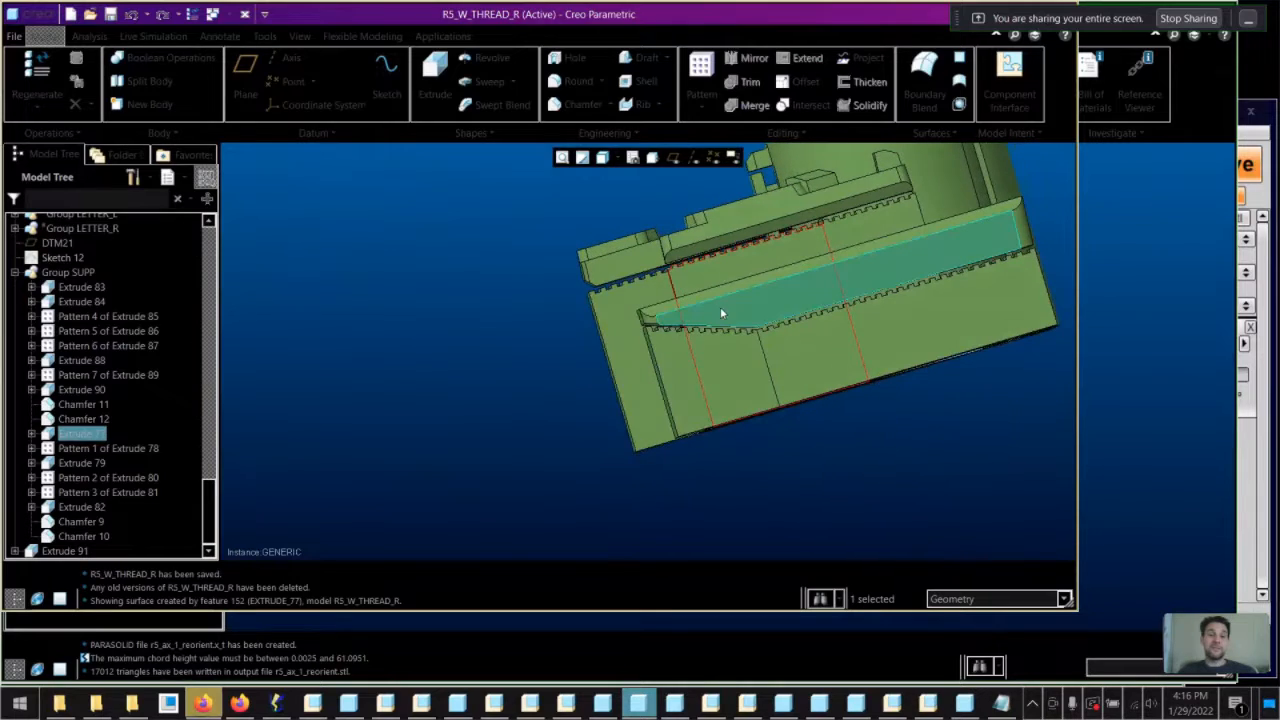
click(694, 371)
middle_drag(694, 371, 743, 333)
Highlight the Extrude 88 support and inspect its teeth along the lower flange's straight underside
middle_drag(863, 328, 900, 342)
scroll(1020, 280, down, 5)
middle_drag(1031, 294, 1042, 282)
click(1029, 289)
scroll(756, 369, up, 6)
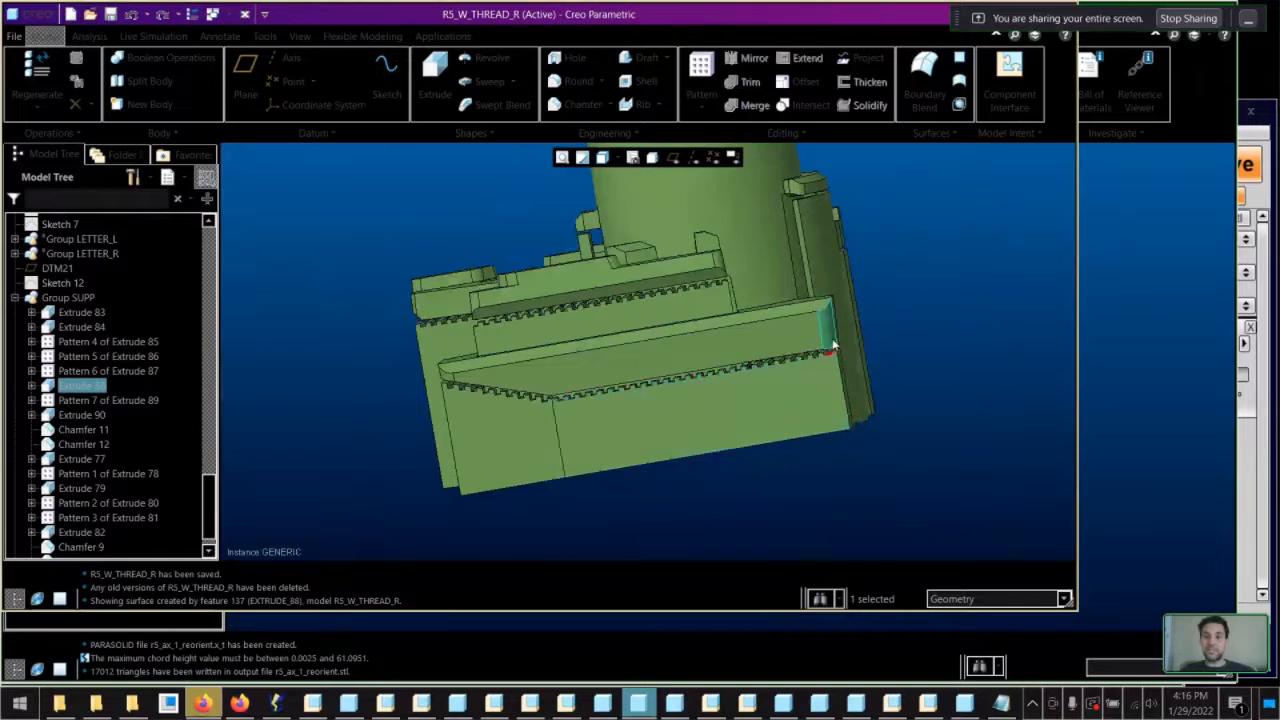
Examine the supports together with the whole part and highlight the tube's outer surface
scroll(832, 348, down, 5)
middle_drag(835, 344, 702, 426)
click(684, 382)
scroll(692, 385, up, 4)
click(750, 238)
scroll(709, 469, up, 3)
scroll(709, 469, up, 2)
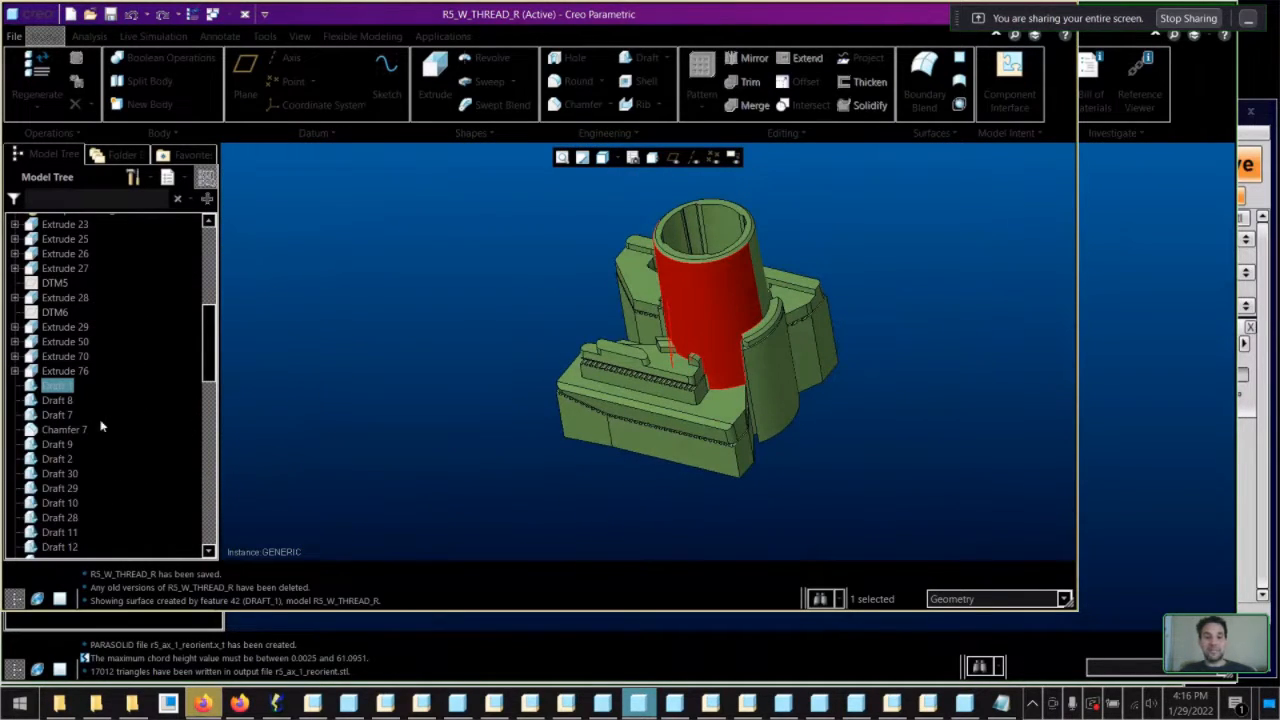
Suppress the support feature group SUPP and view the part's unsupported flanges
scroll(104, 427, down, 10)
scroll(204, 454, down, 1)
scroll(204, 462, down, 2)
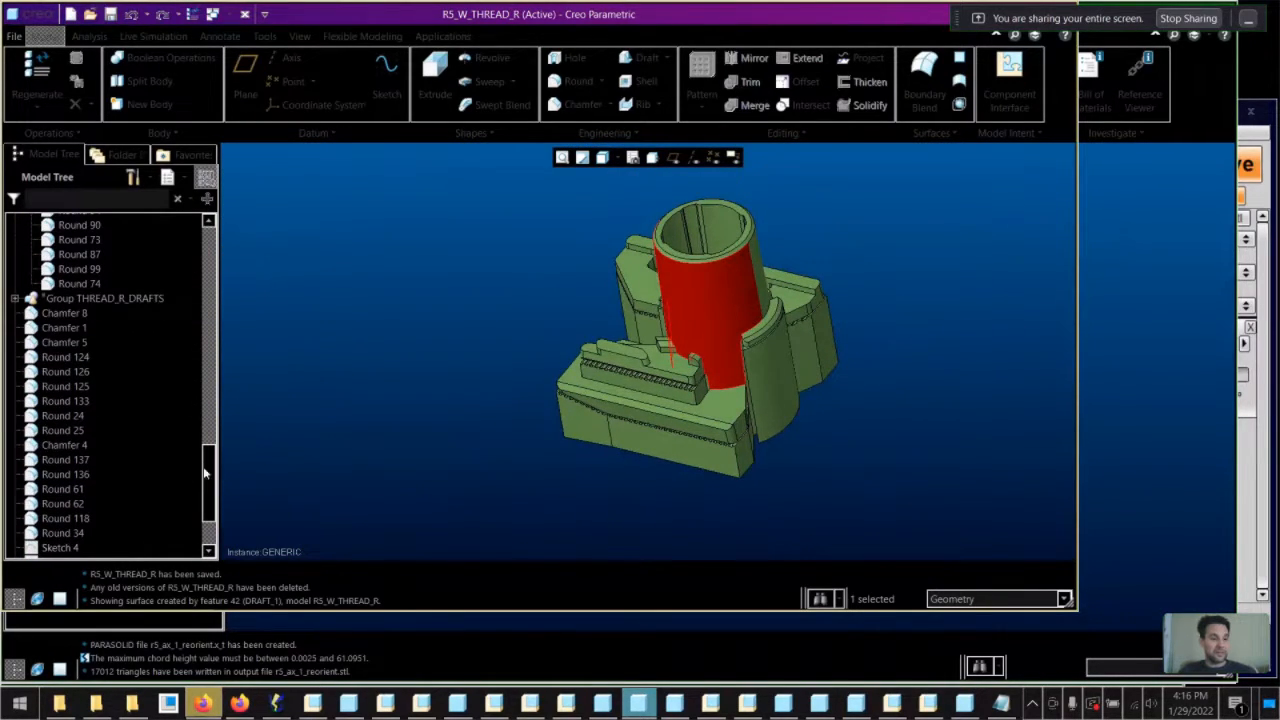
scroll(203, 470, down, 3)
click(60, 537)
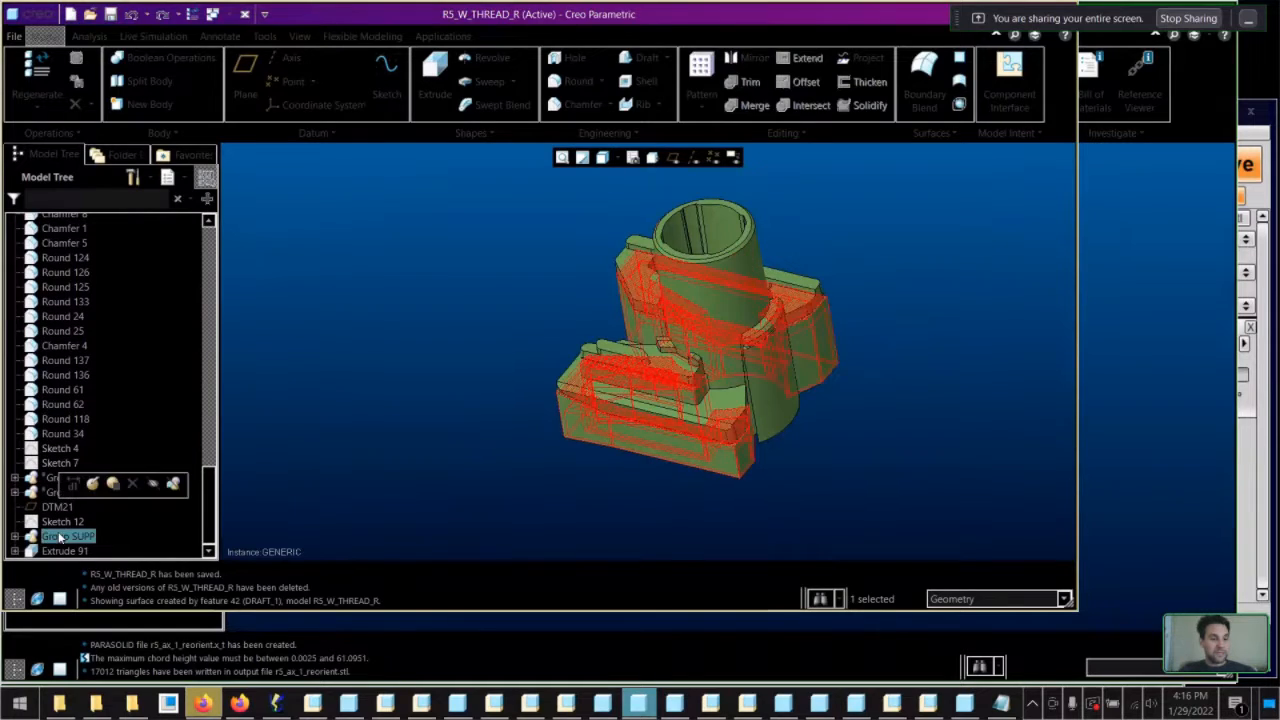
click(113, 484)
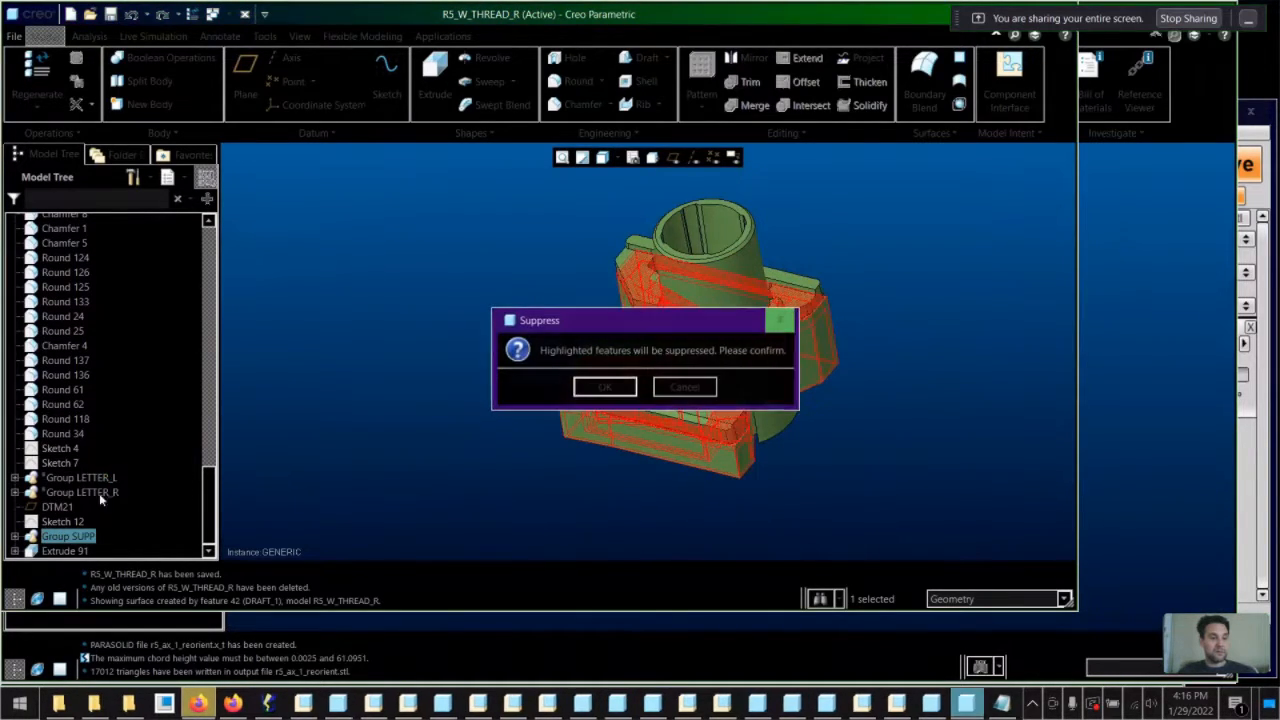
click(603, 386)
middle_drag(420, 440, 458, 384)
scroll(743, 270, up, 2)
scroll(733, 351, down, 4)
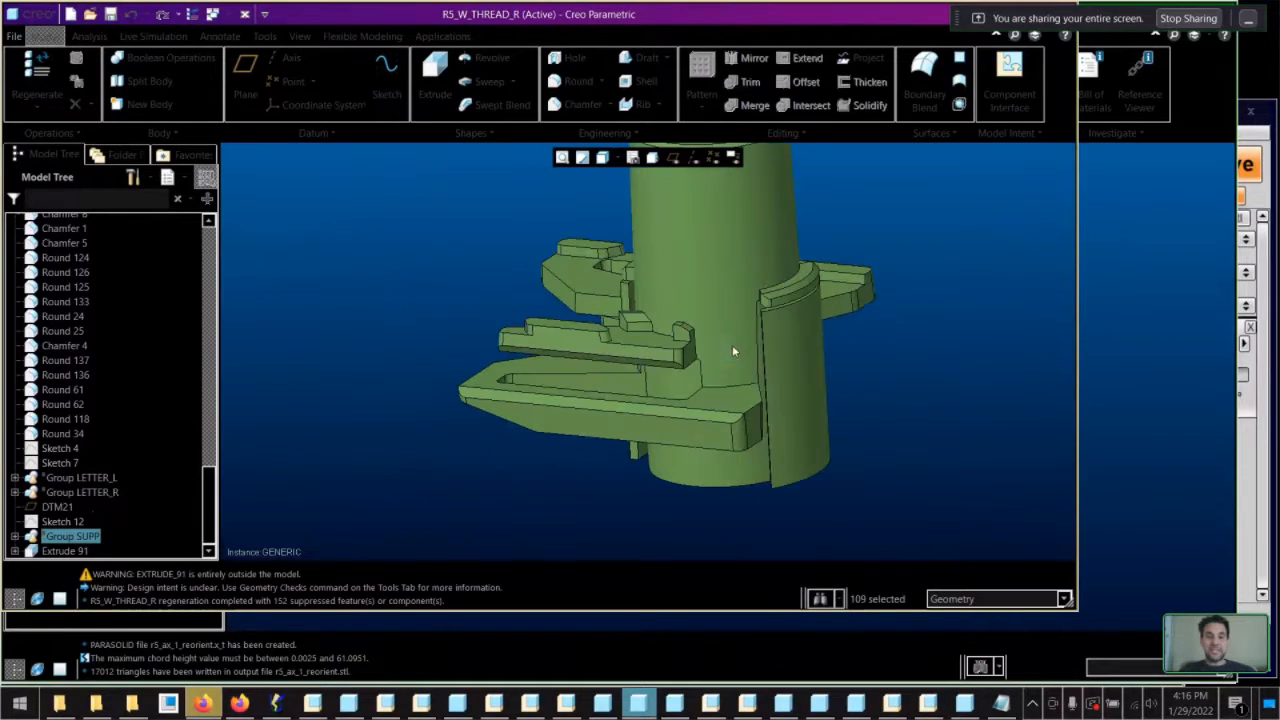
Suppress Extrude 91 and examine the tube's base and the lower flange's overhanging underside
click(64, 551)
click(113, 484)
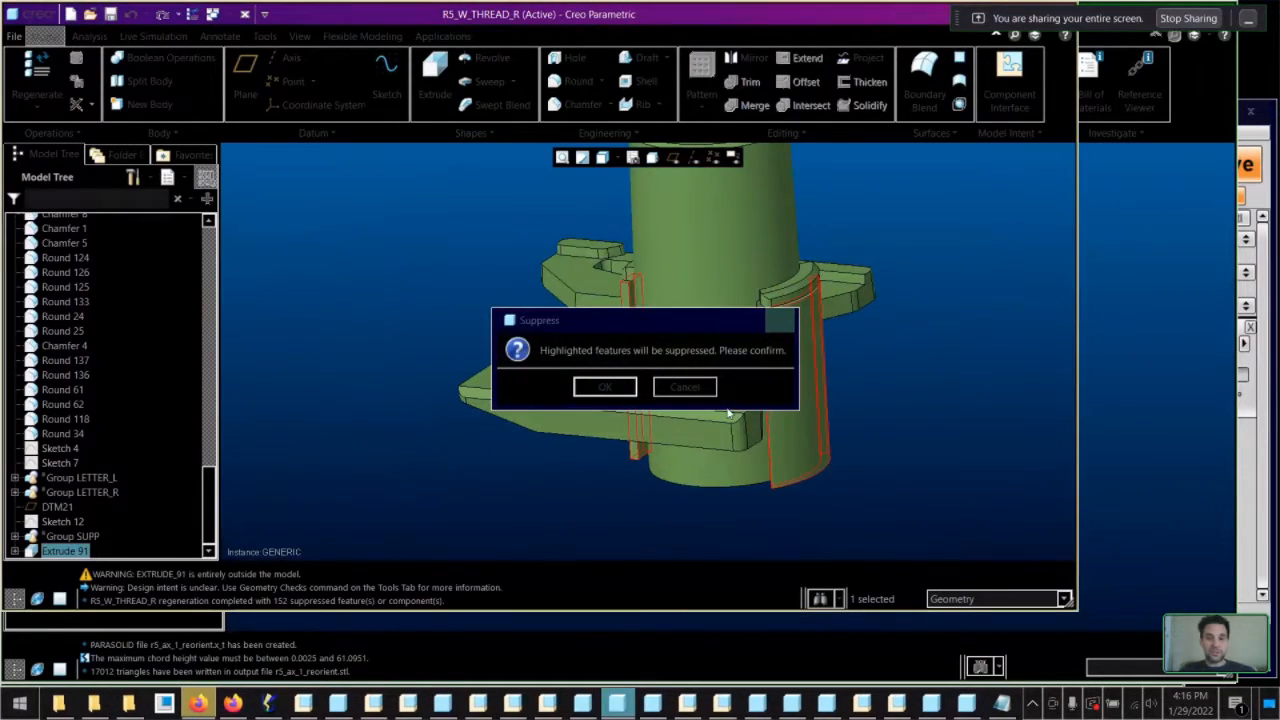
click(622, 392)
middle_drag(628, 400, 704, 394)
scroll(714, 513, up, 2)
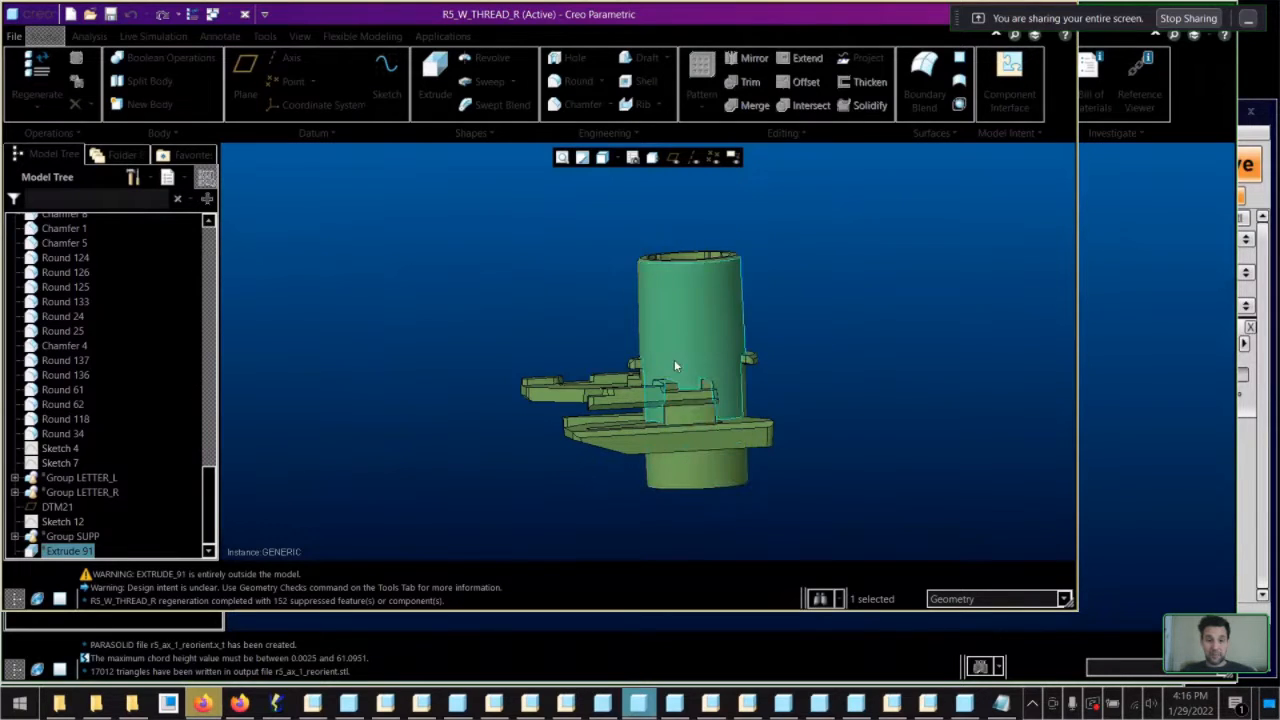
click(677, 495)
middle_drag(734, 503, 704, 512)
click(738, 462)
Resume the suppressed group SUPP and expand it to list its features
scroll(85, 425, down, 15)
scroll(85, 428, down, 10)
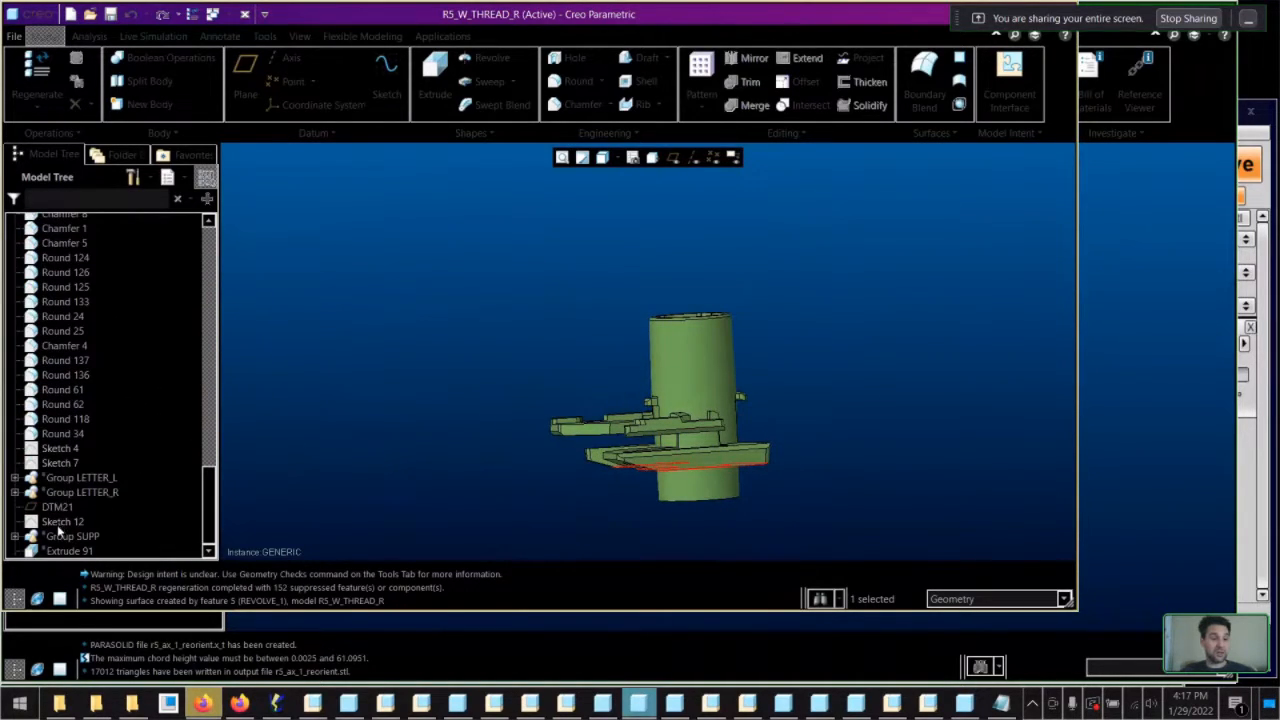
right_click(55, 540)
click(72, 555)
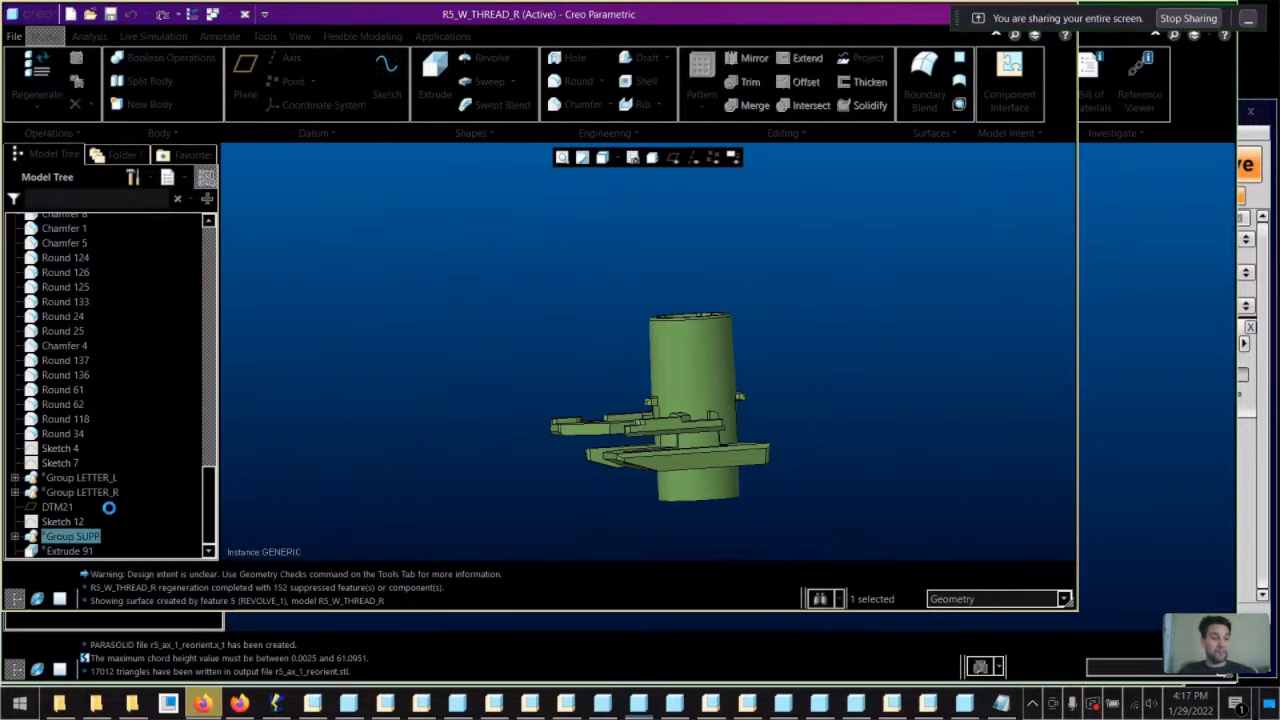
click(17, 539)
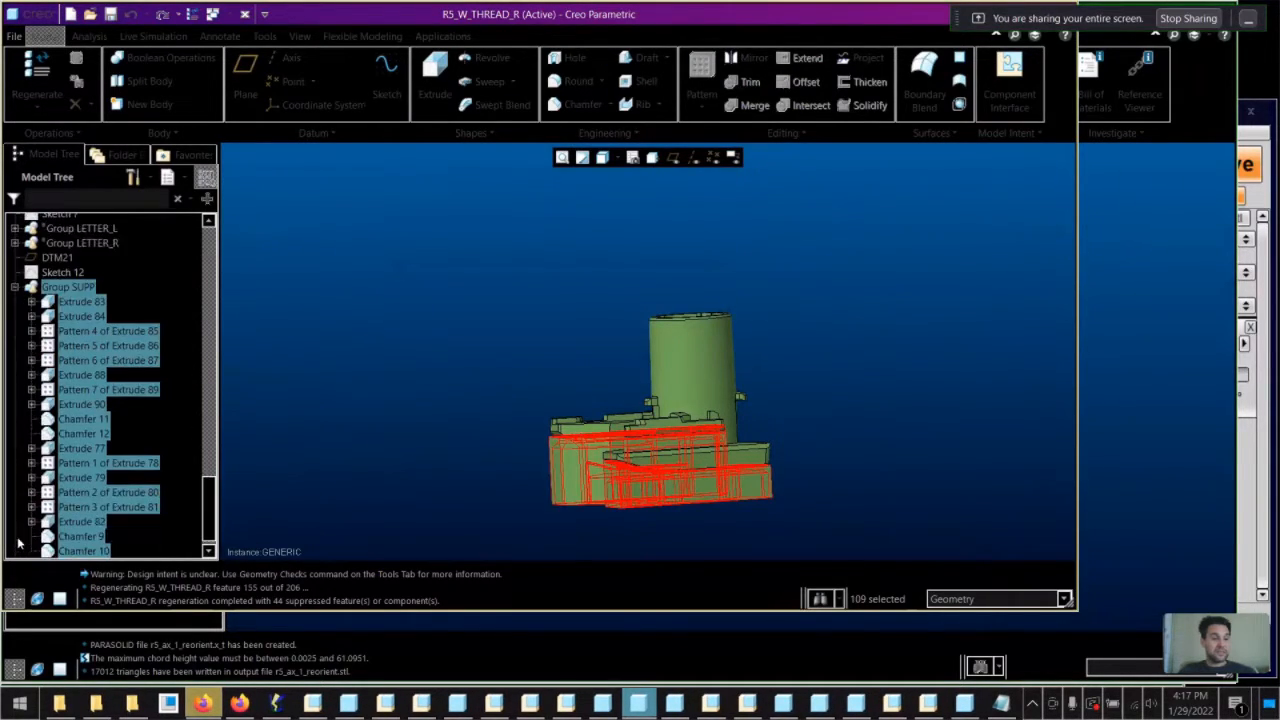
click(473, 403)
Highlight Pattern 4 of Extrude 85 and Pattern 5 of Extrude 86 and examine the support teeth beneath the flanges
scroll(633, 480, up, 8)
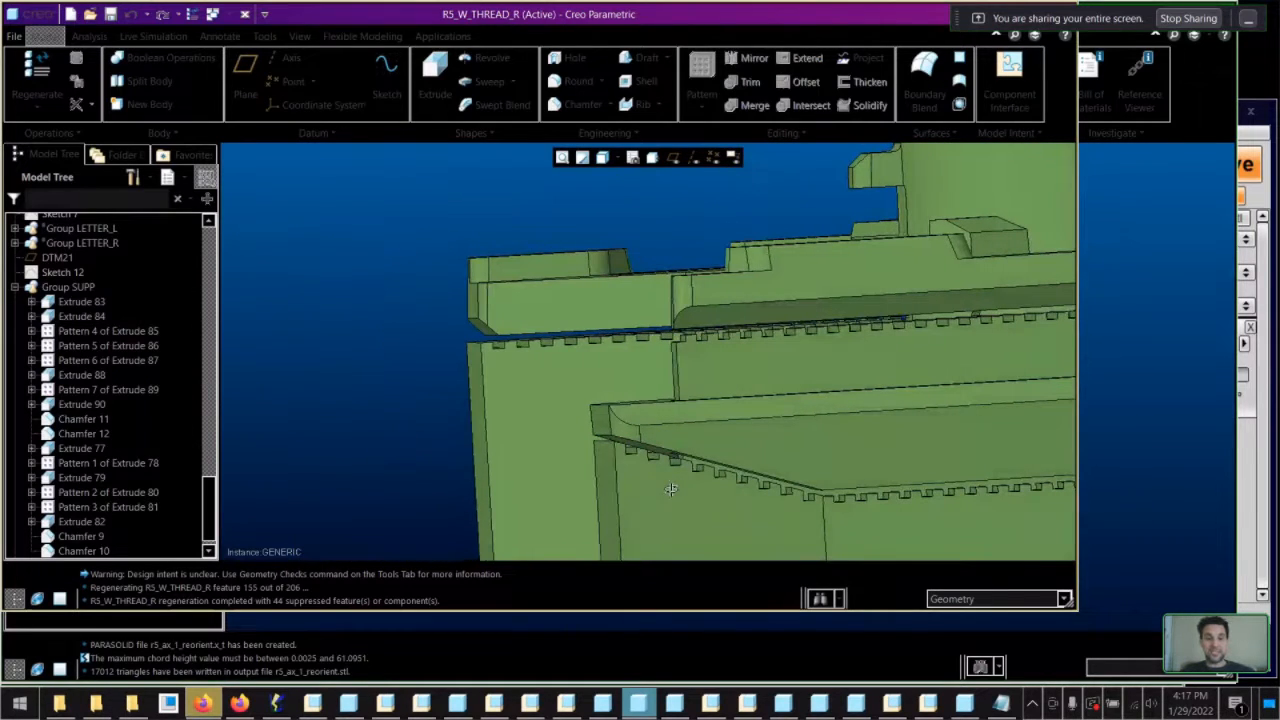
click(95, 332)
middle_drag(640, 445, 700, 455)
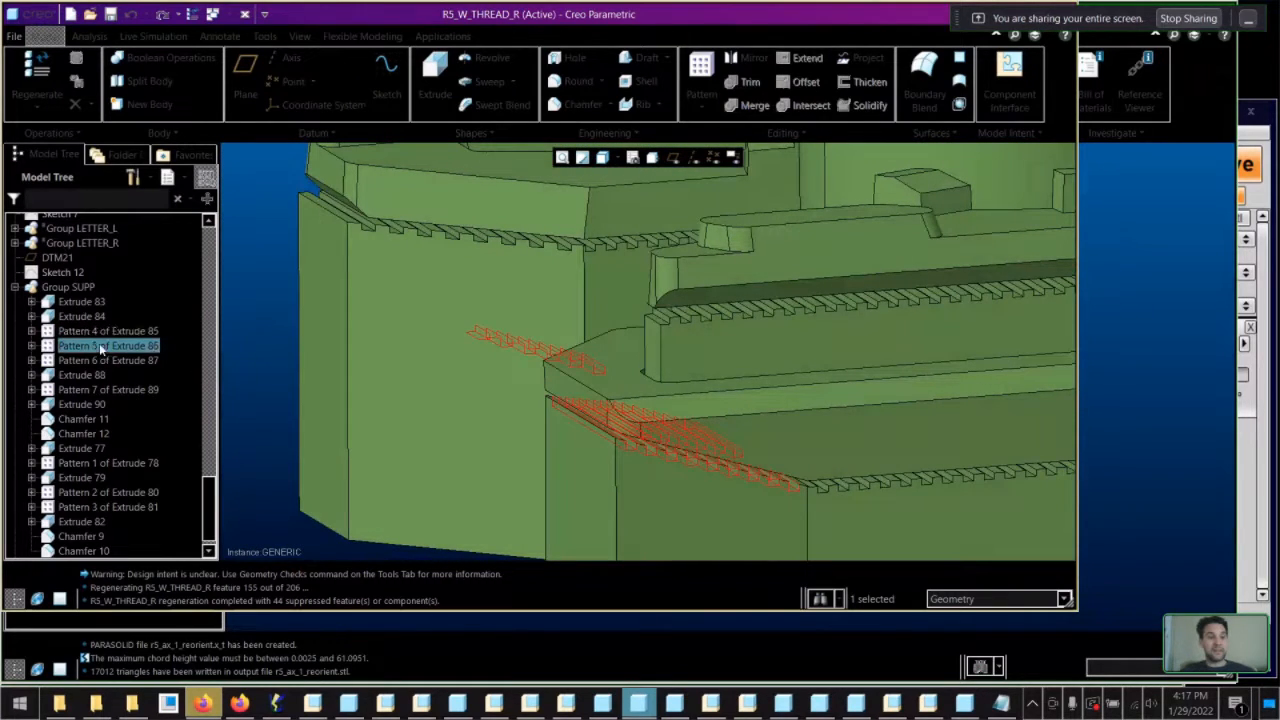
click(101, 346)
middle_drag(790, 320, 820, 248)
click(820, 247)
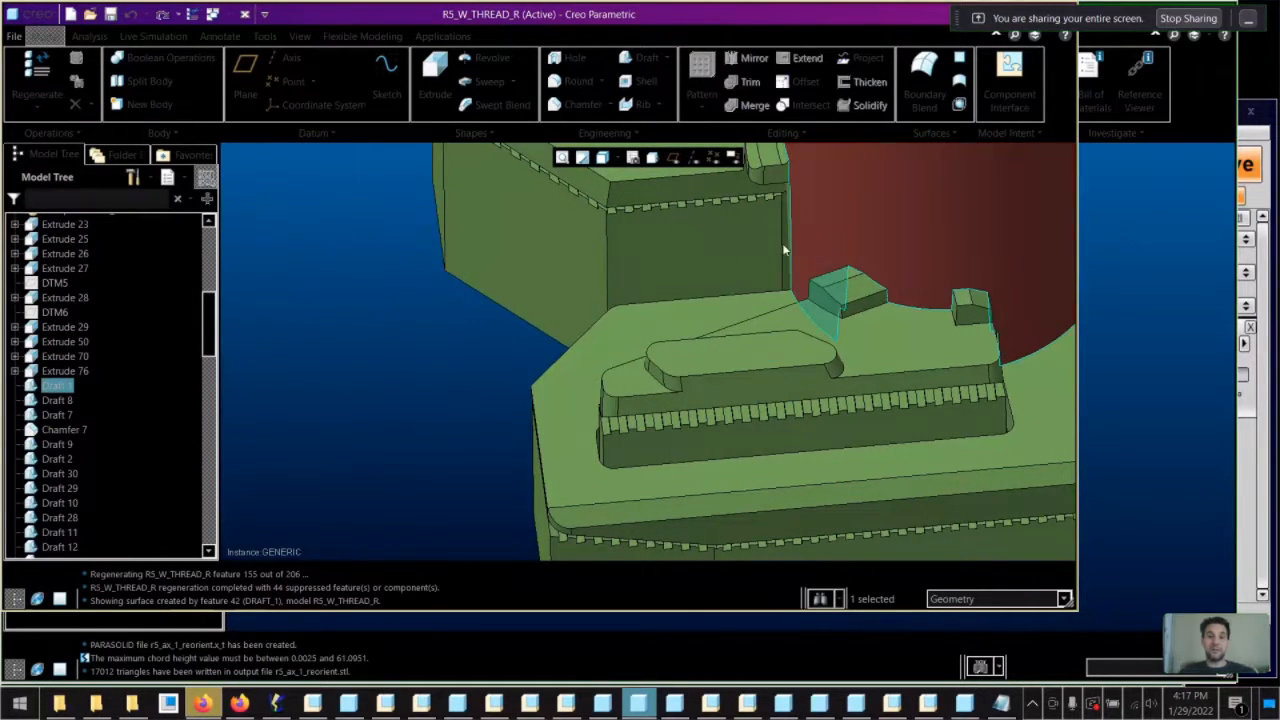
Highlight Pattern 6 of Extrude 87 in group SUPP and examine its teeth along the lower flange's edge
drag(212, 329, 200, 516)
click(100, 347)
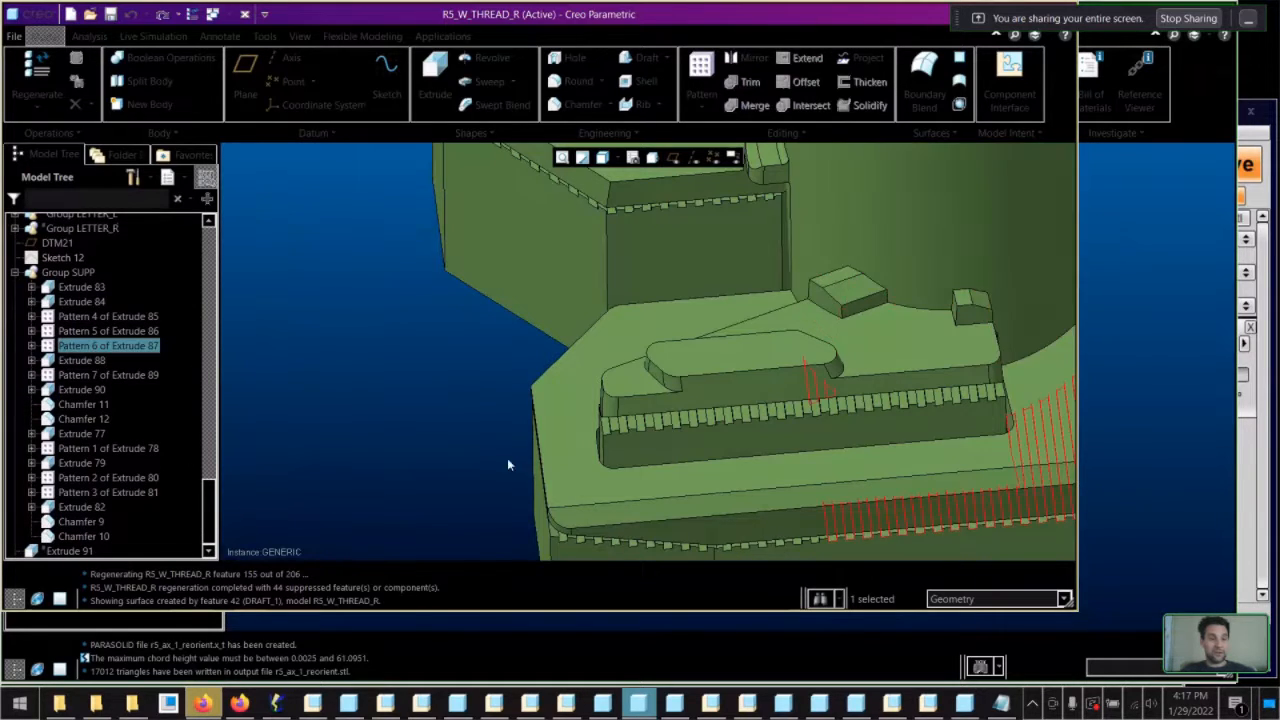
middle_drag(473, 451, 724, 497)
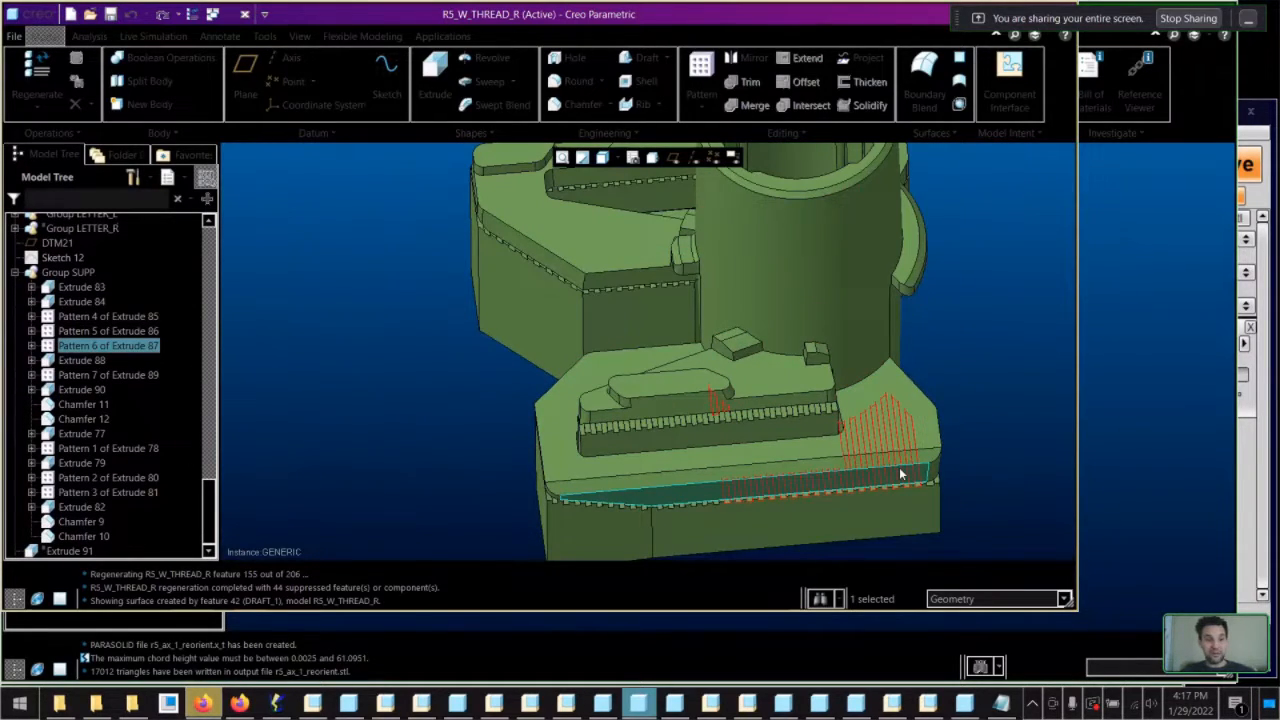
middle_drag(892, 460, 745, 368)
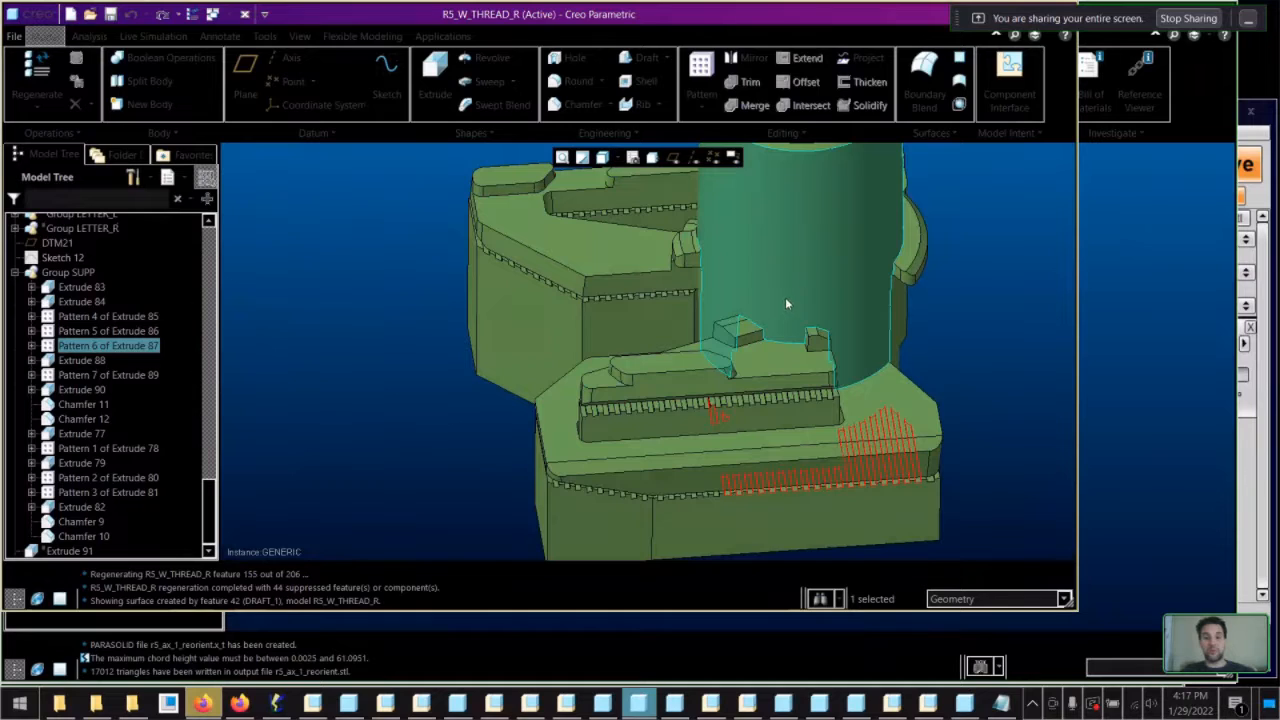
middle_drag(844, 362, 788, 464)
Examine the toothed contact between the support blocks and the flange undersides up close and across the whole part
click(808, 420)
click(788, 464)
scroll(761, 308, up, 3)
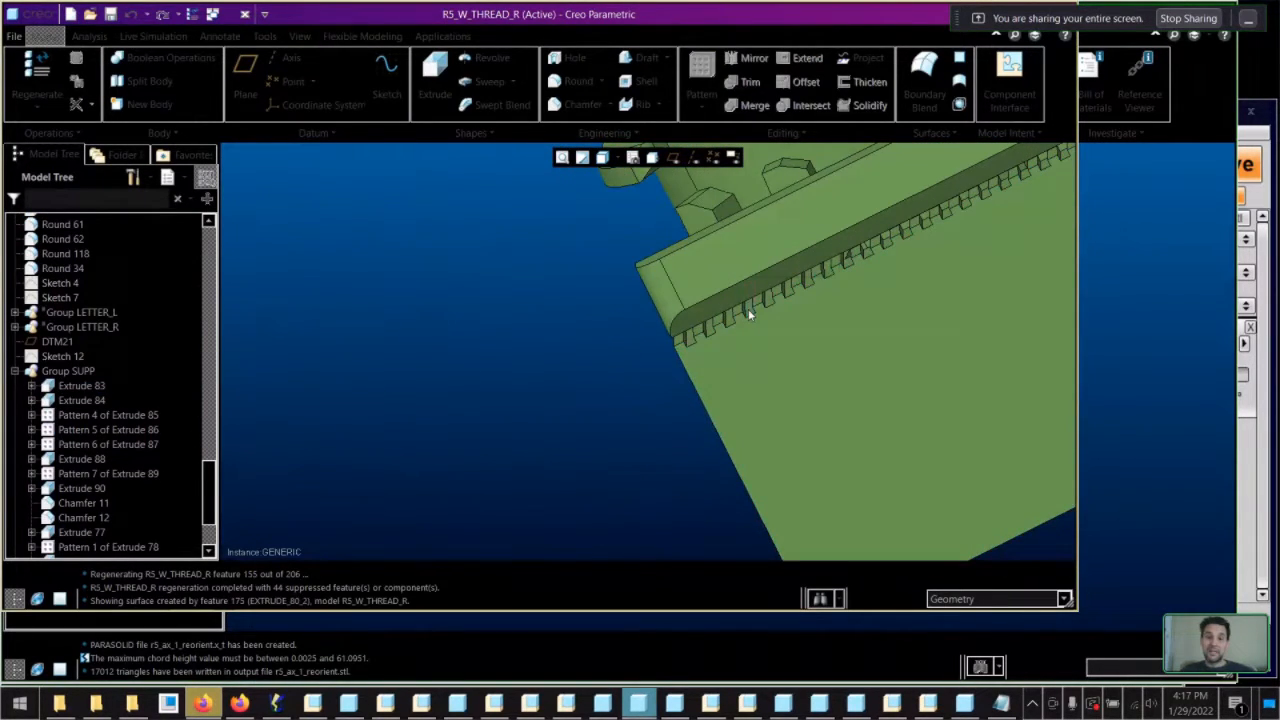
click(748, 314)
middle_drag(748, 314, 736, 216)
scroll(872, 380, down, 3)
click(876, 370)
scroll(863, 374, up, 3)
middle_drag(862, 373, 830, 398)
scroll(674, 383, up, 5)
click(830, 398)
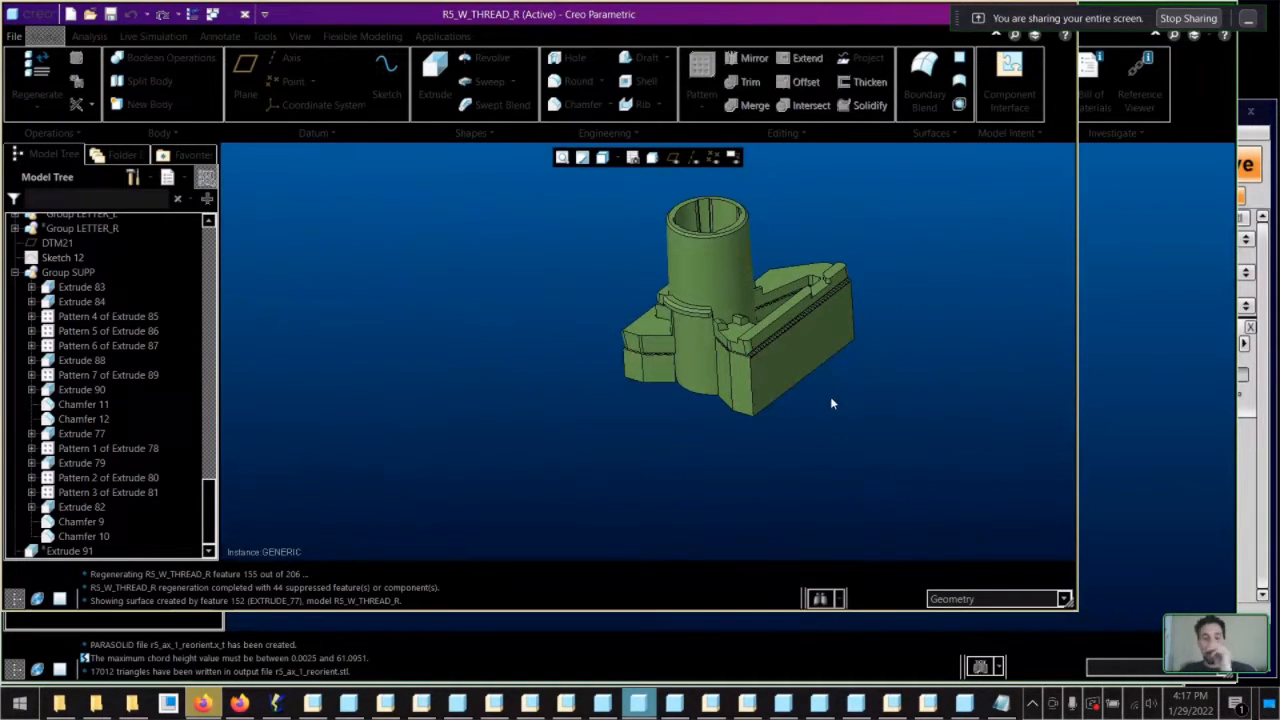
Highlight the outer face of the Extrude 77 support block and view it from below
click(797, 352)
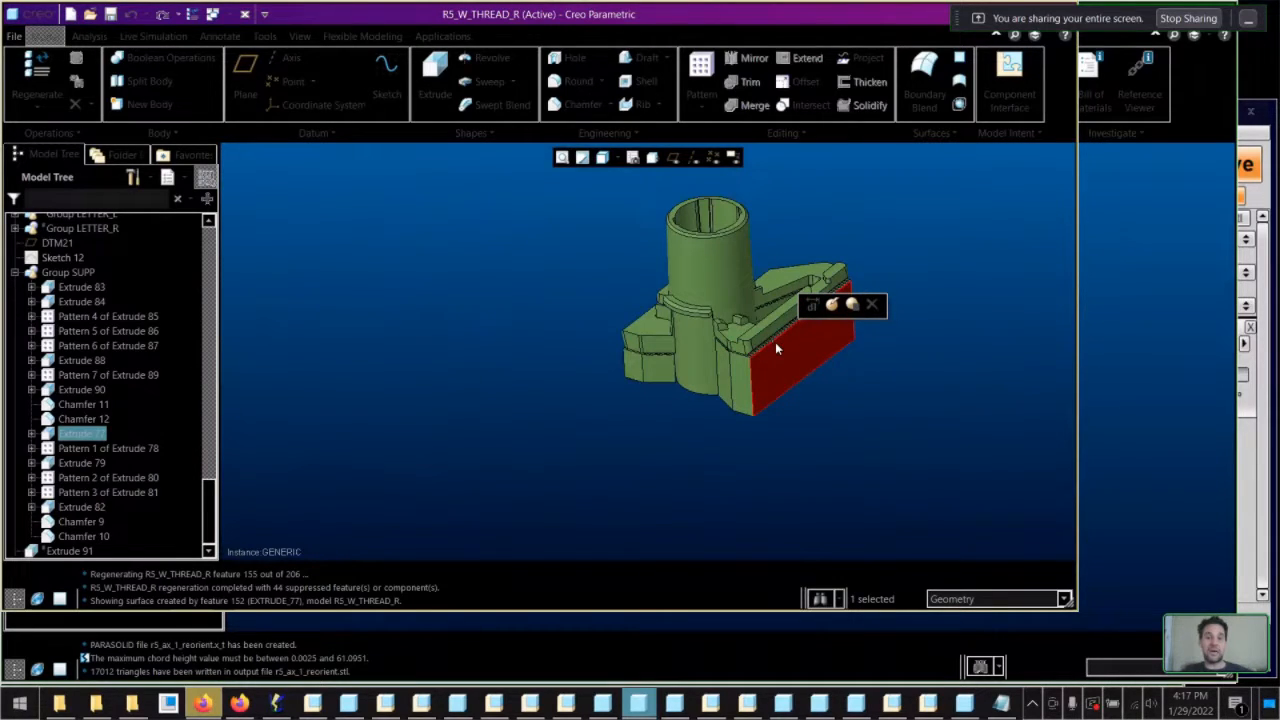
middle_drag(775, 348, 744, 288)
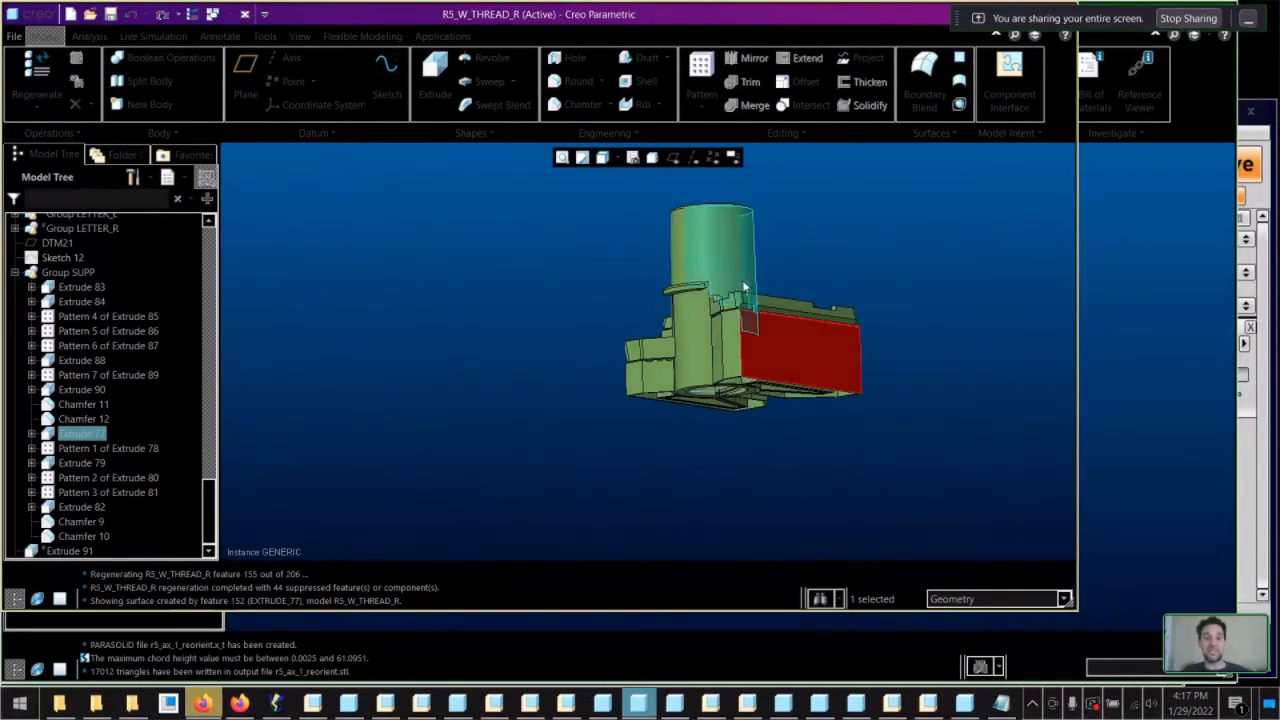
scroll(744, 288, up, 3)
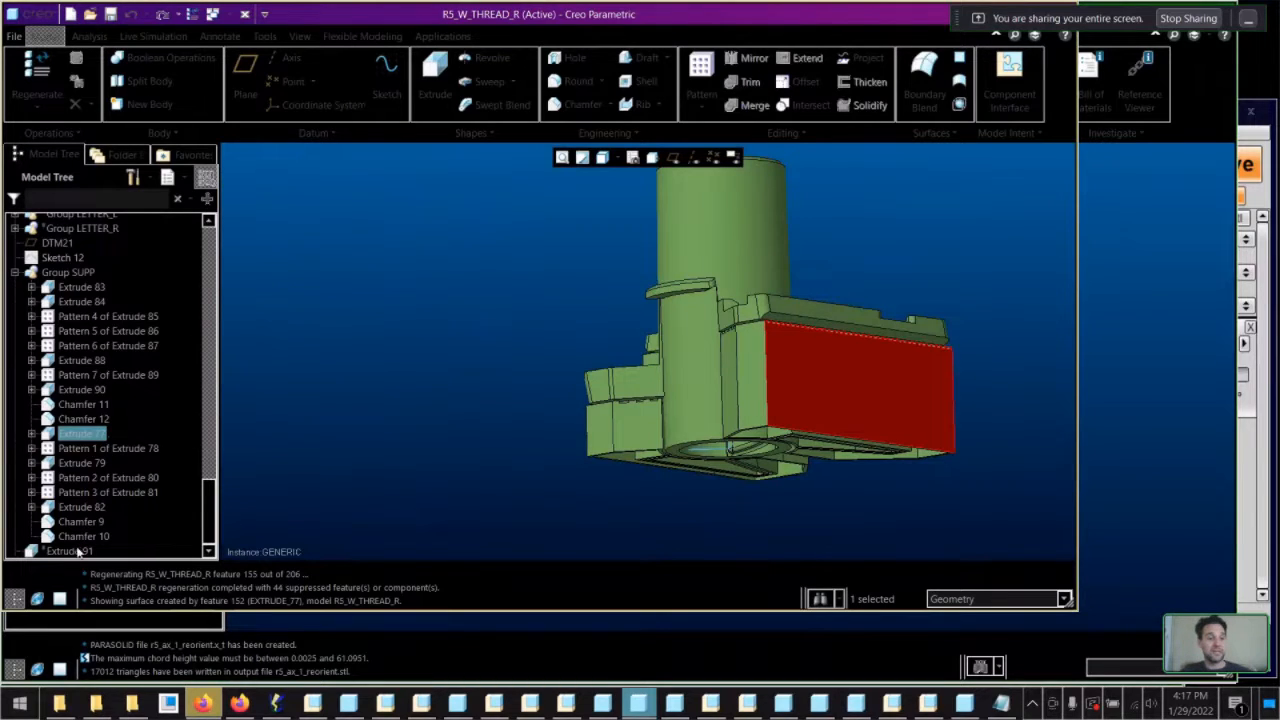
Resume the suppressed feature Extrude 91 and view the curved support beside the tube
click(78, 551)
middle_drag(451, 400, 553, 392)
click(555, 391)
middle_drag(666, 315, 683, 356)
scroll(677, 289, down, 3)
Edit the definition of Extrude 91, open its section sketch and replace the missing reference with the rounded upper edge
click(607, 346)
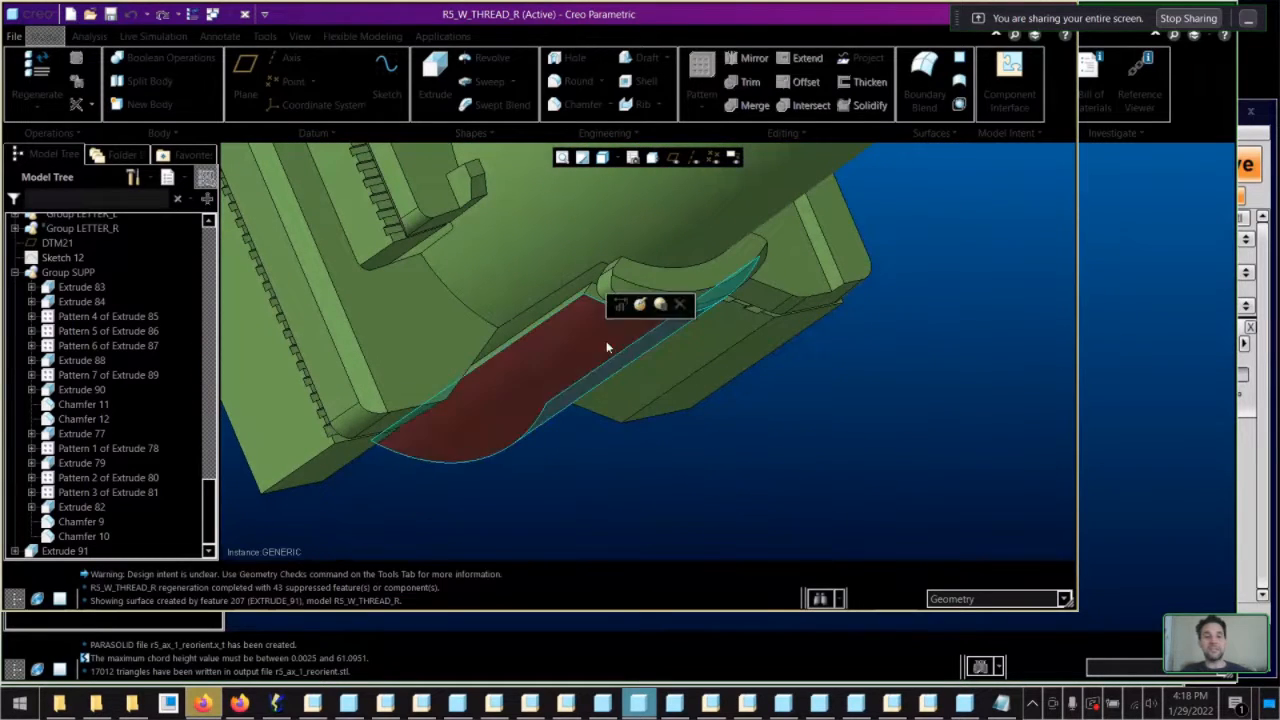
click(641, 301)
right_click(655, 285)
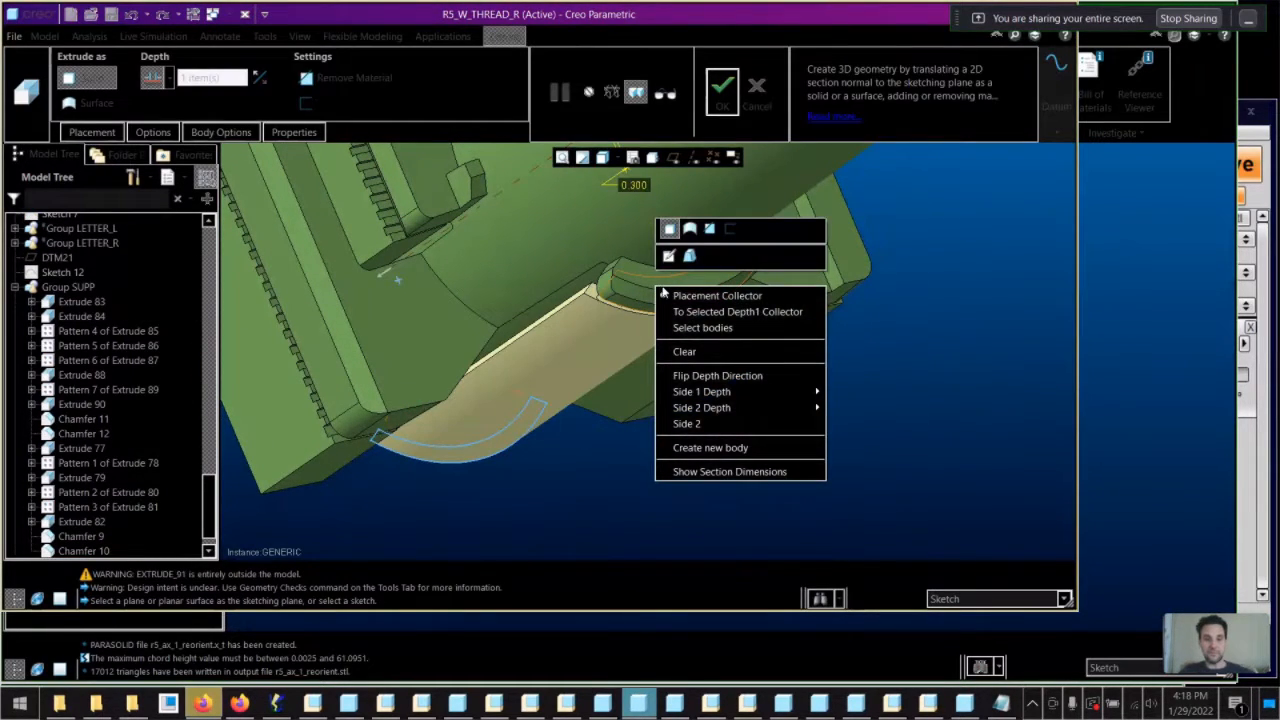
click(668, 257)
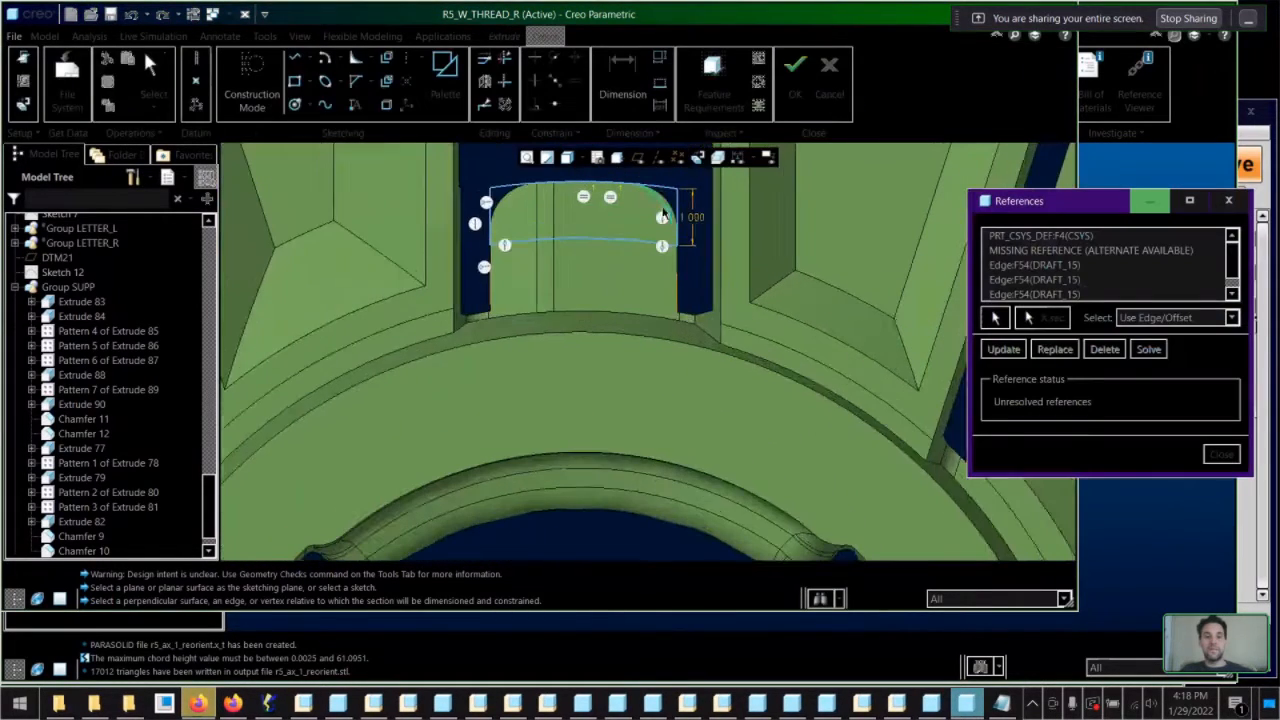
click(1108, 251)
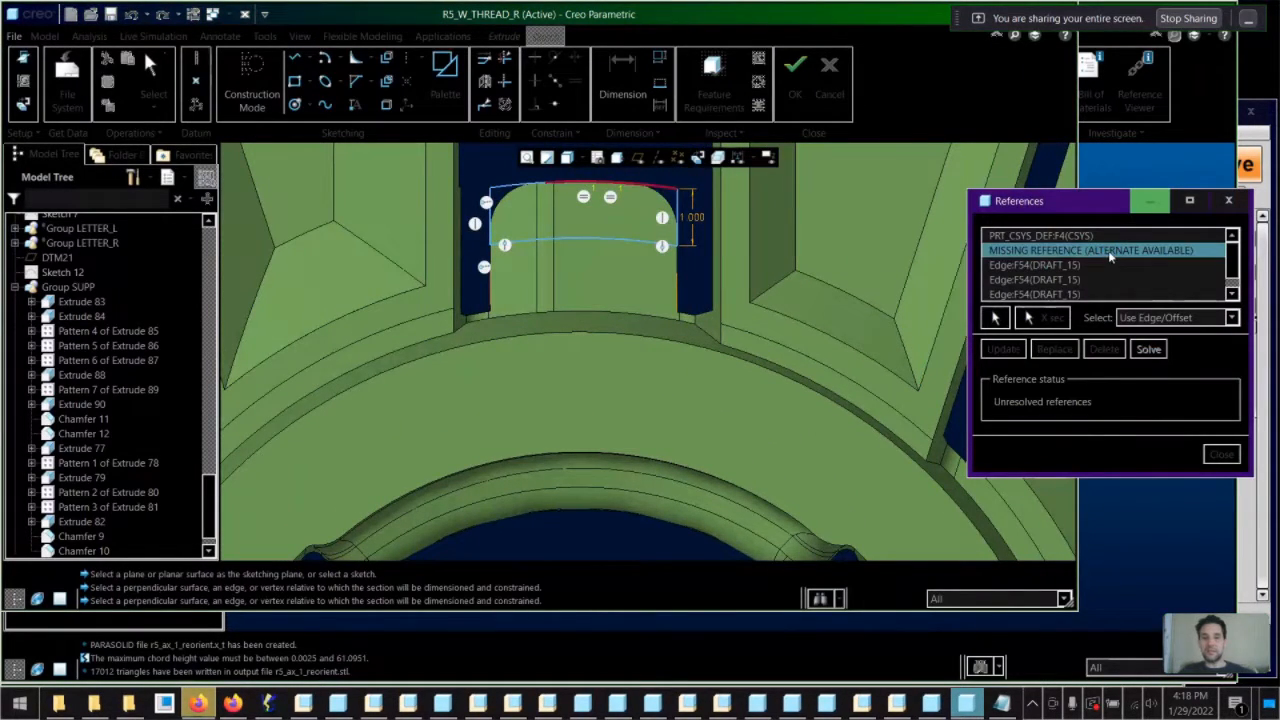
click(1044, 350)
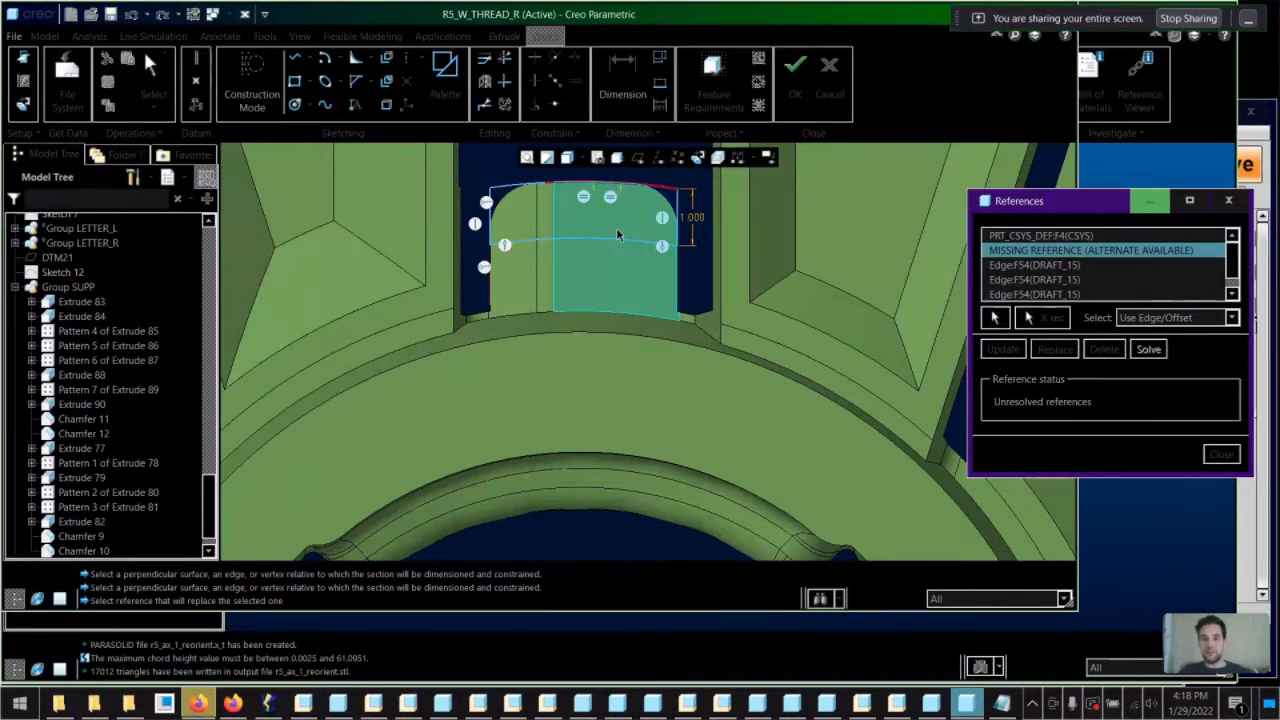
click(586, 187)
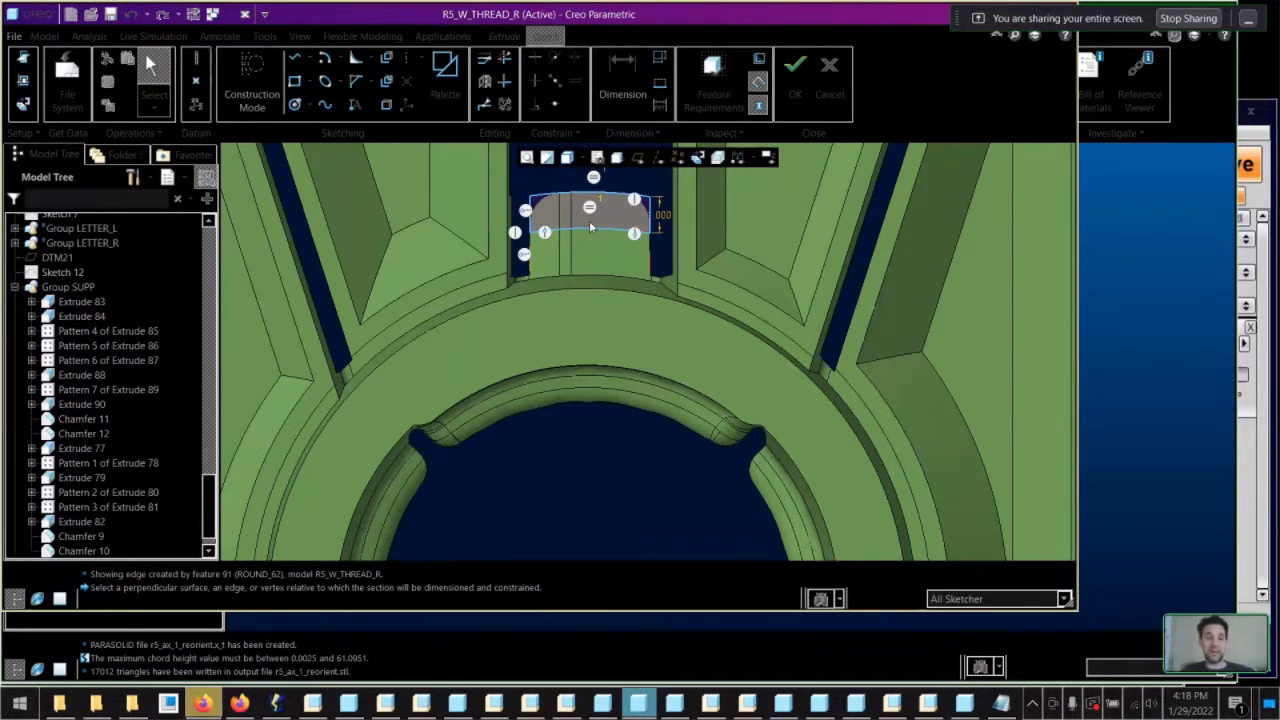
Examine the sketched support profiles at both sides of the tube and accept the section sketch of Extrude 91
scroll(604, 237, up, 6)
scroll(606, 409, down, 3)
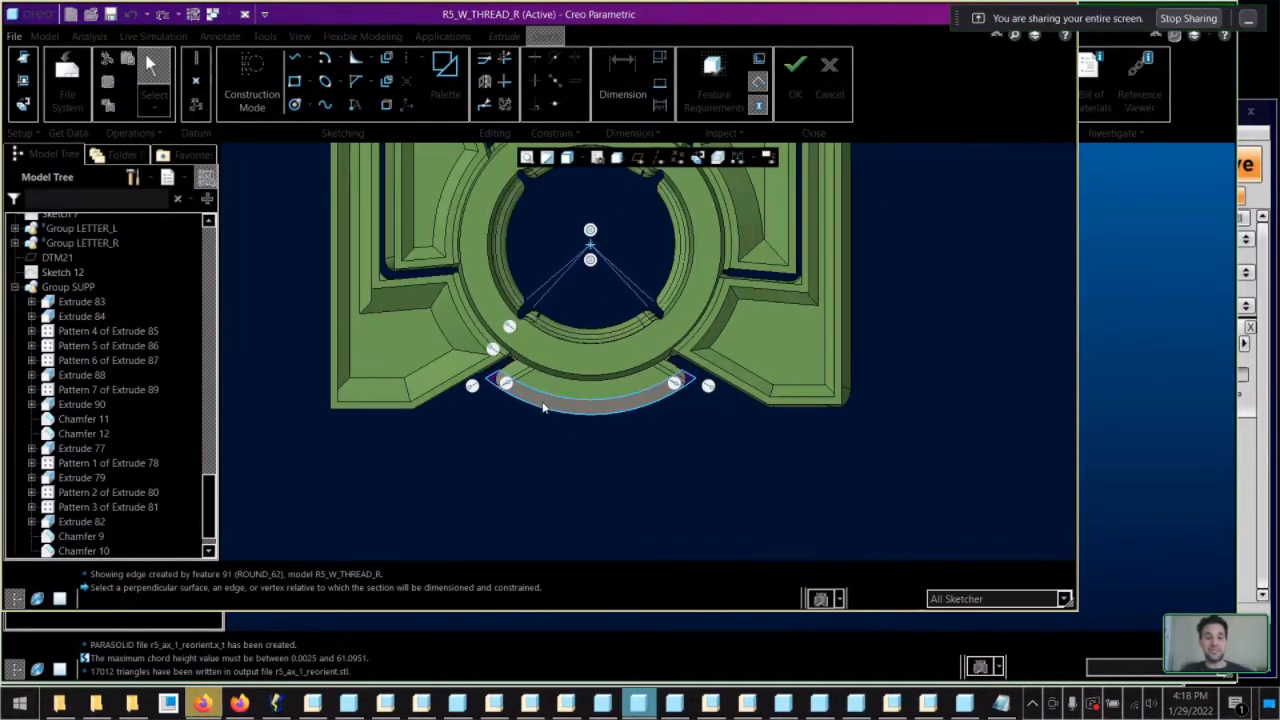
mouse_move(557, 394)
middle_down()
mouse_move(580, 368)
mouse_move(575, 430)
middle_up()
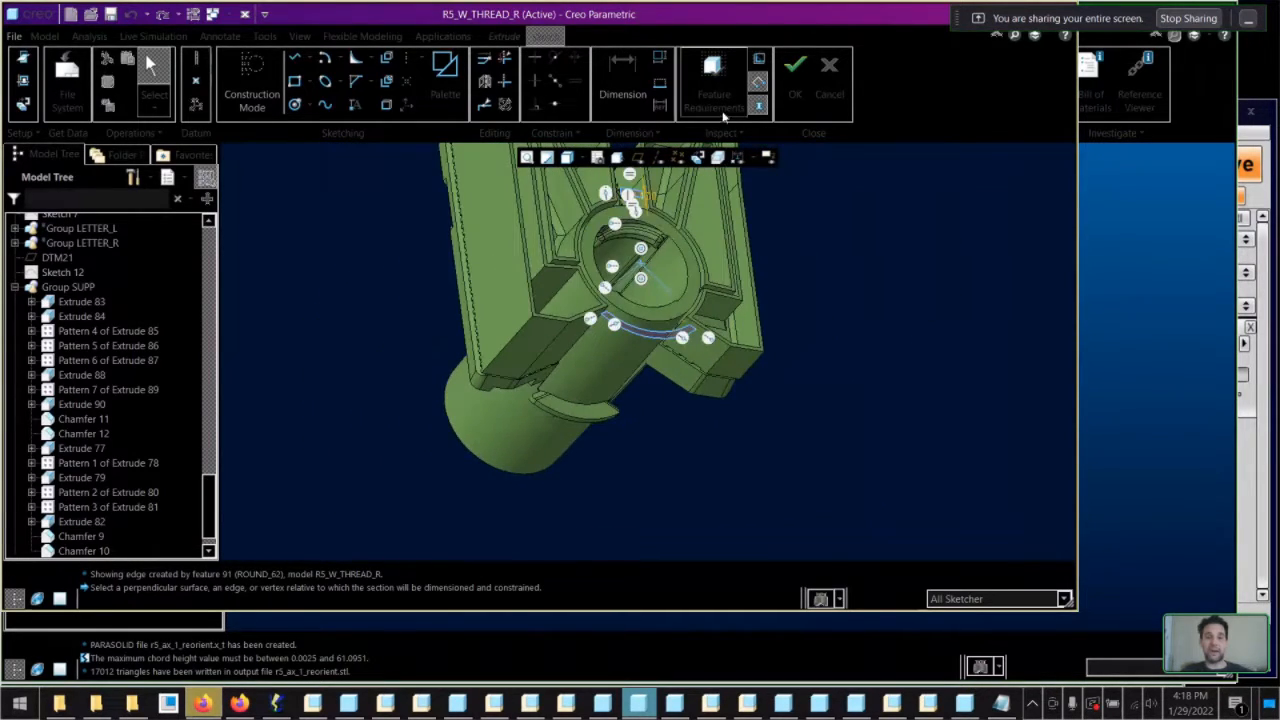
click(795, 68)
Inspect the gap between the curved support's end and the tube's lip, and accept the redefined Extrude 91
mouse_move(671, 284)
middle_down()
mouse_move(619, 362)
mouse_move(575, 332)
mouse_move(589, 375)
middle_up()
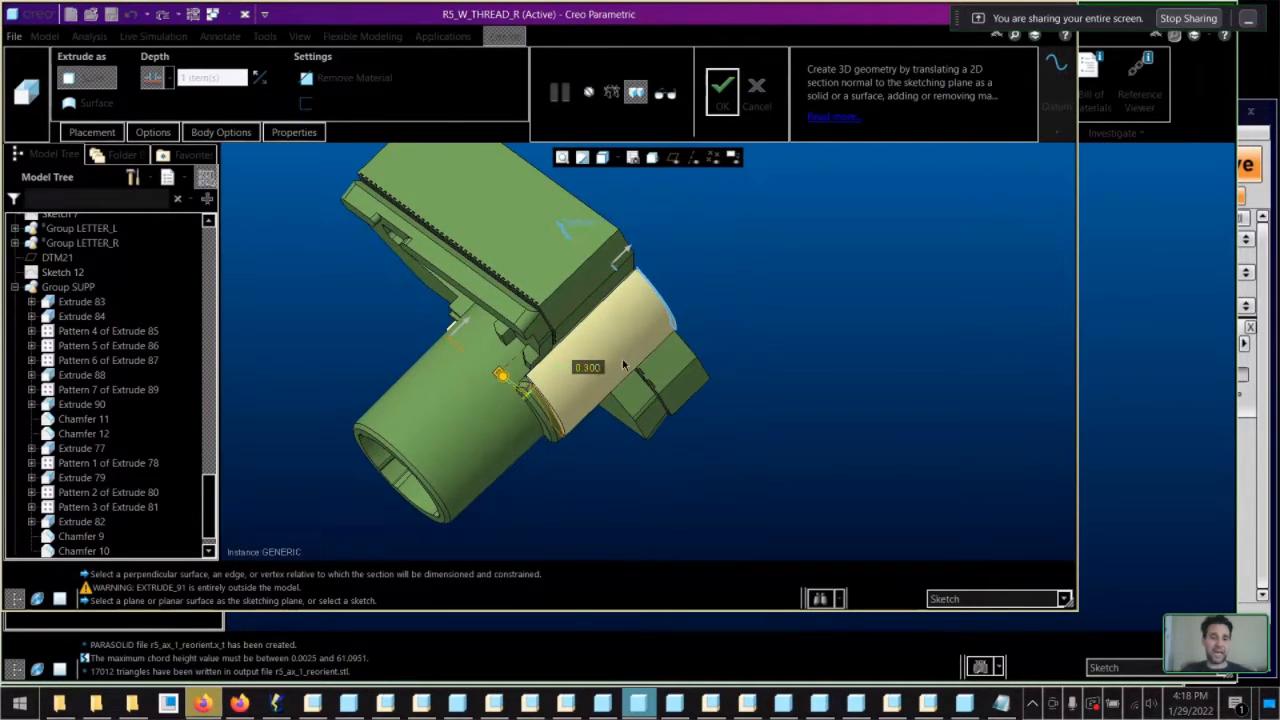
middle_drag(588, 312, 580, 323)
scroll(537, 386, down, 5)
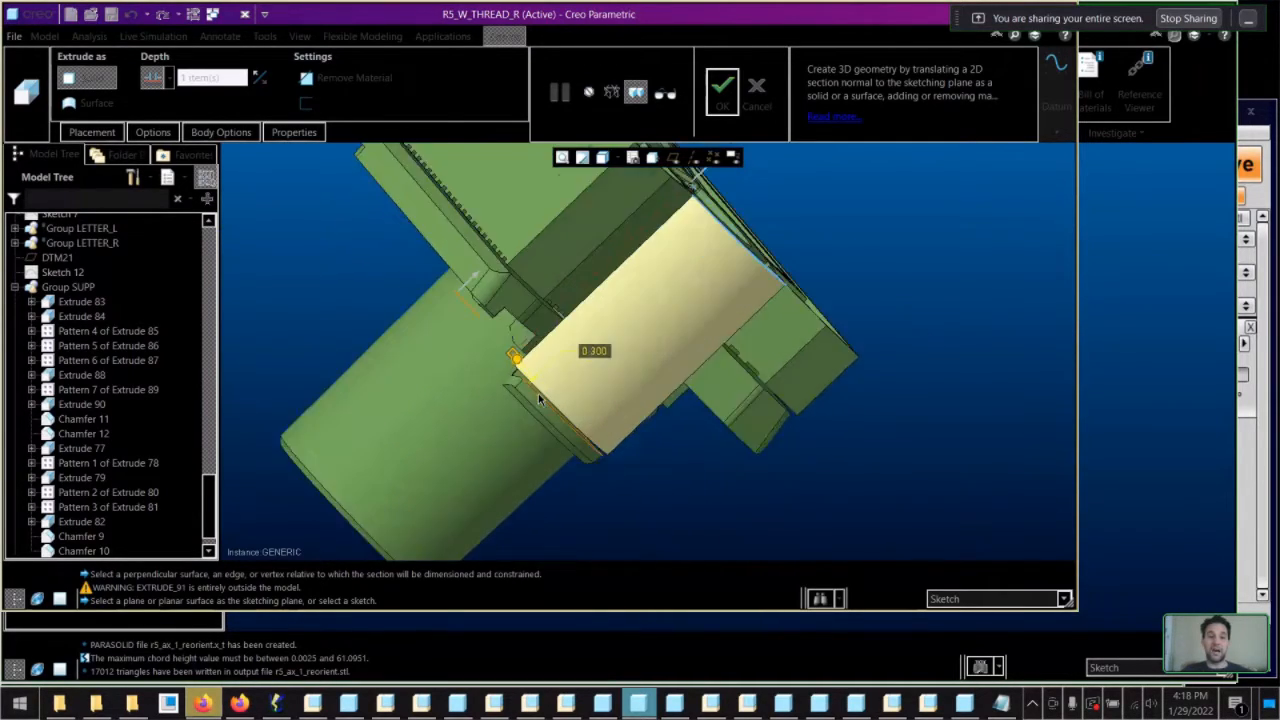
middle_drag(530, 390, 513, 374)
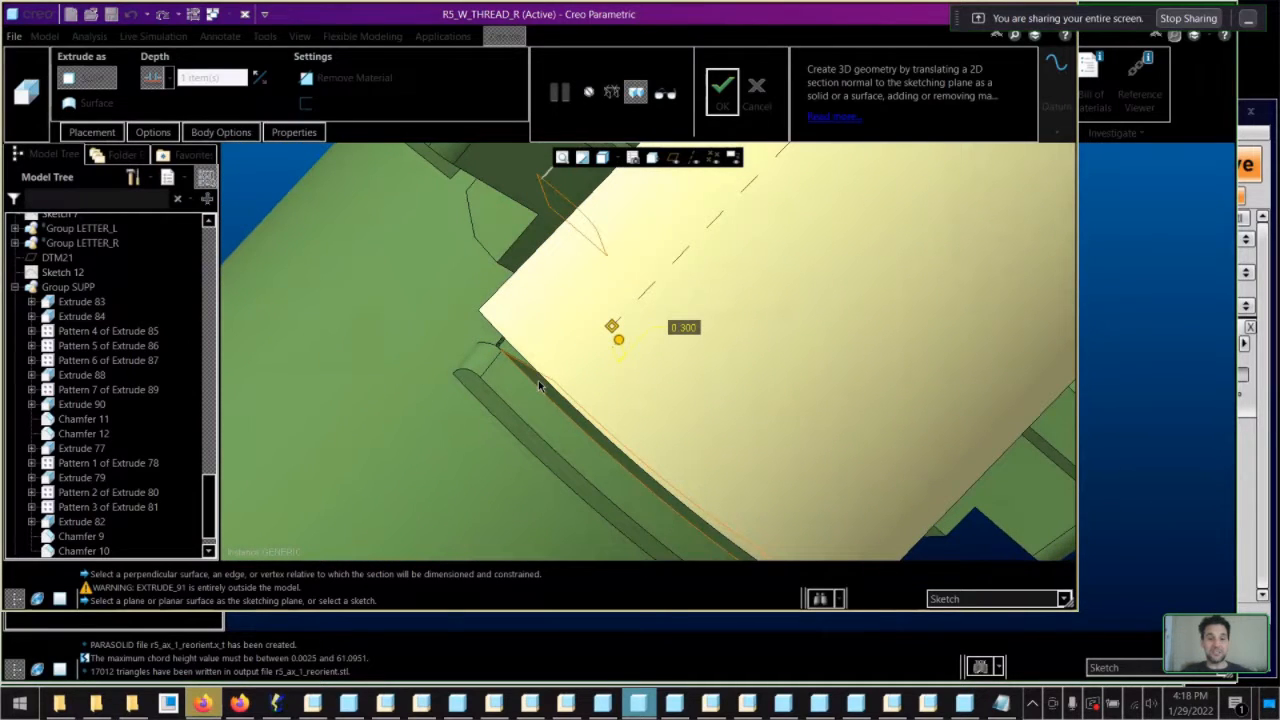
scroll(616, 345, up, 3)
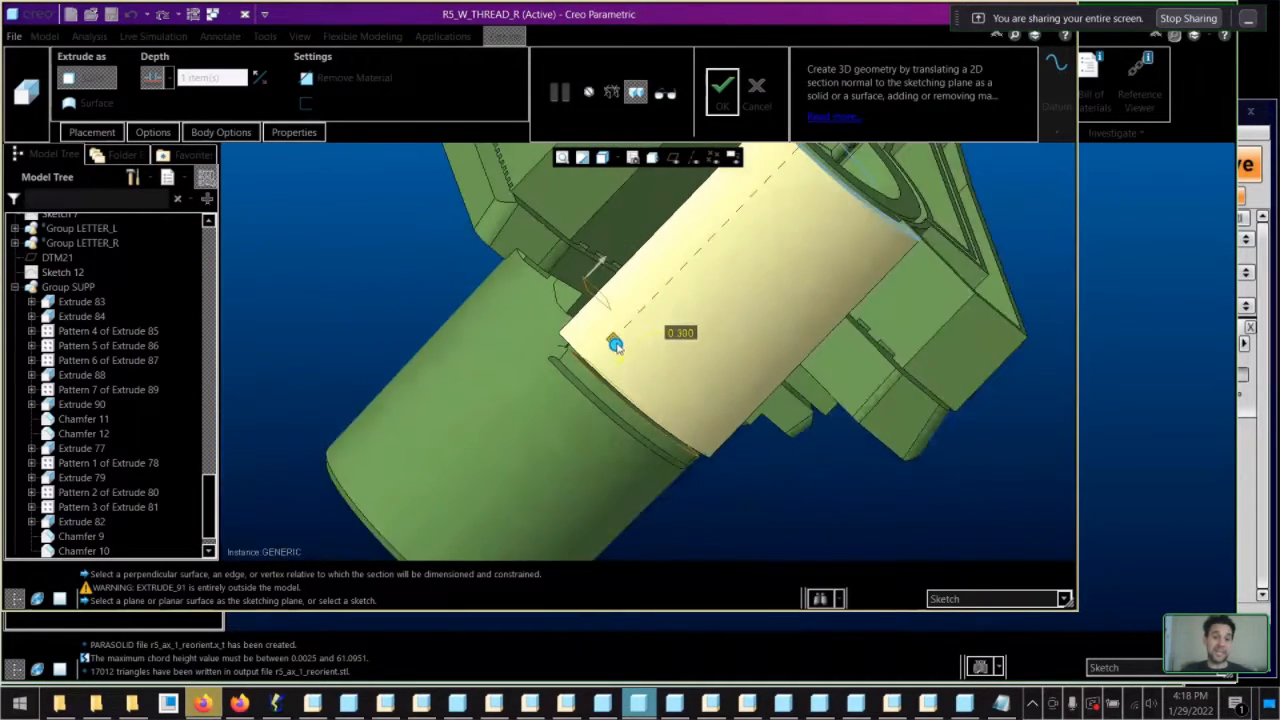
scroll(616, 345, up, 1)
middle_drag(700, 306, 707, 312)
click(724, 91)
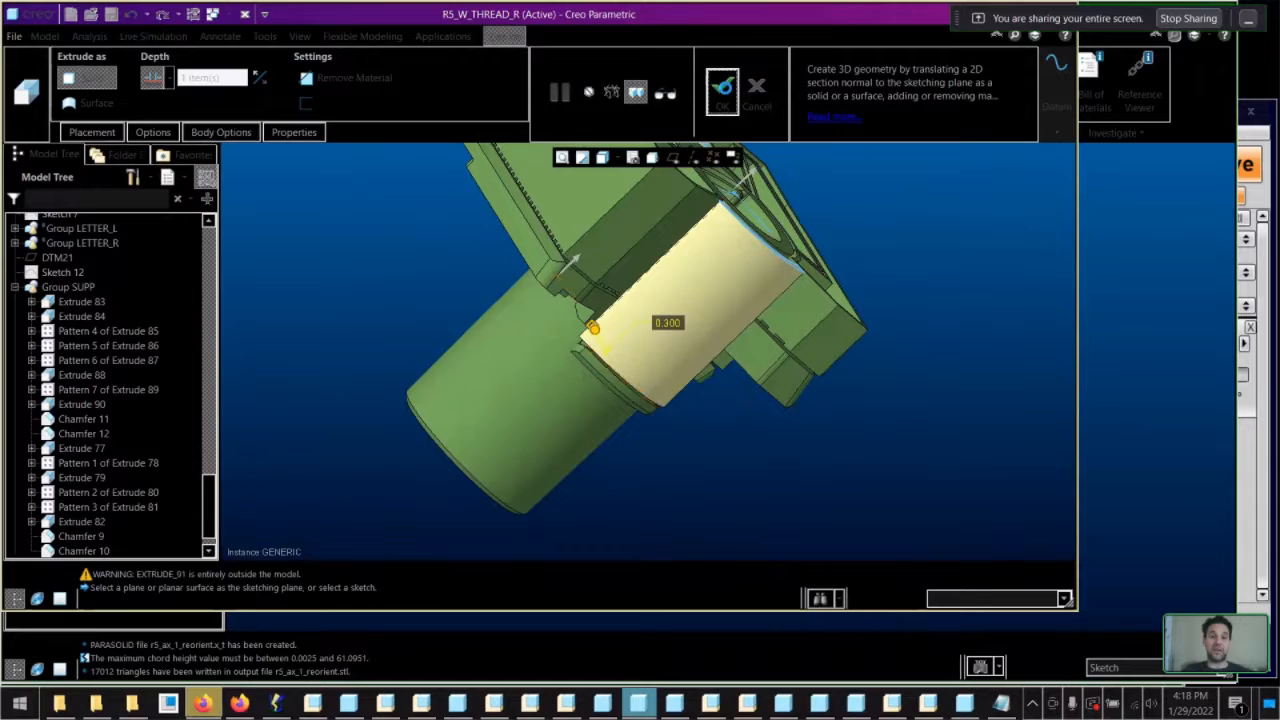
Examine the complete part with all supports restored from several angles, including the tube and both flange support blocks
scroll(691, 380, up, 4)
middle_drag(692, 386, 775, 470)
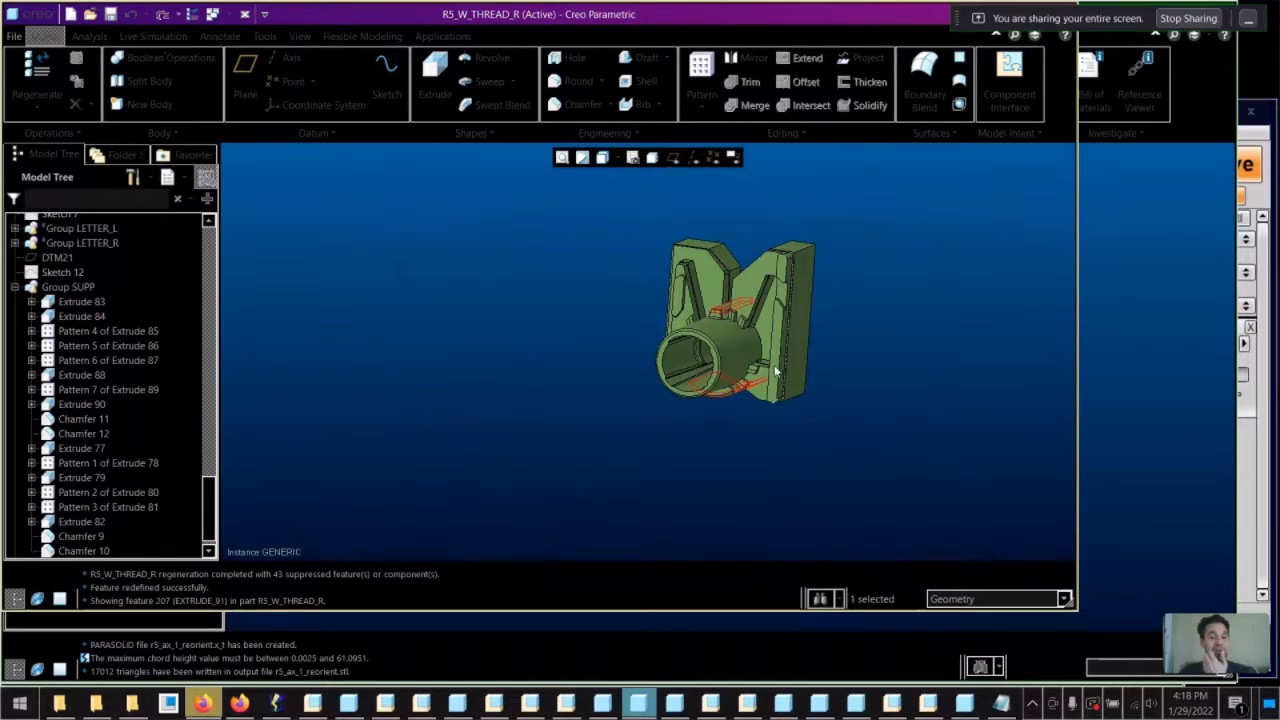
middle_drag(797, 300, 875, 344)
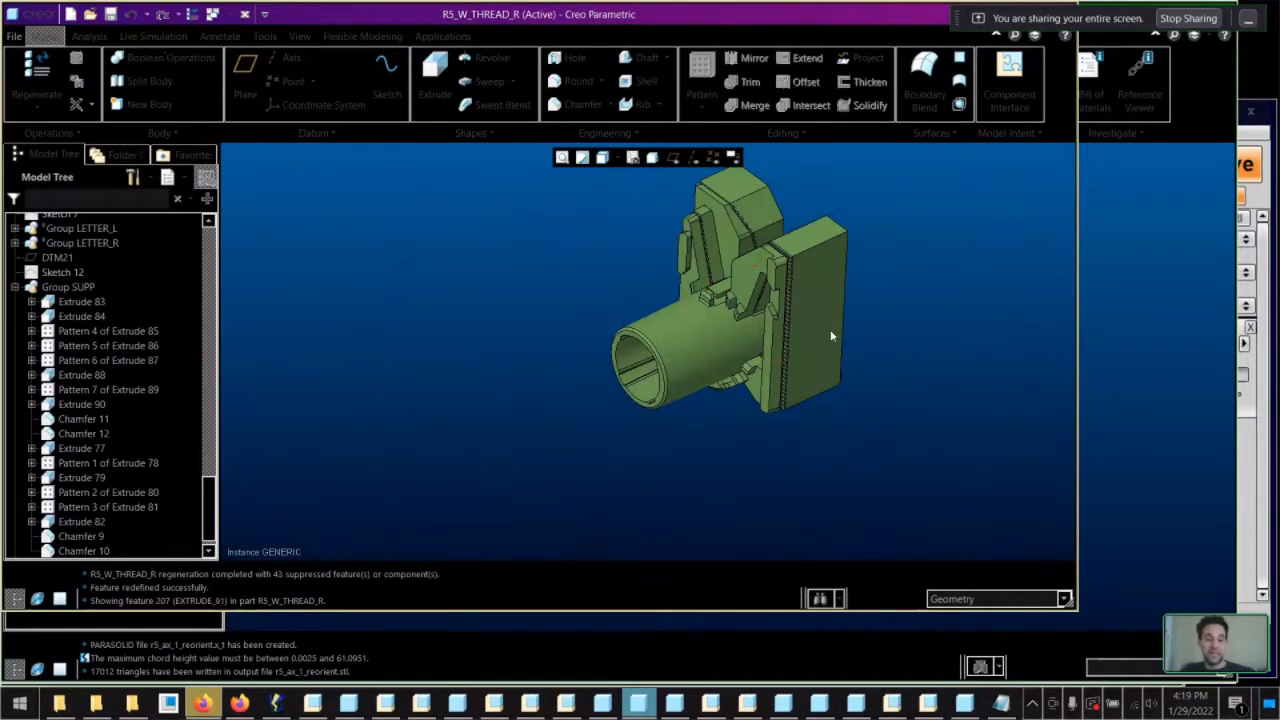
middle_drag(831, 337, 869, 418)
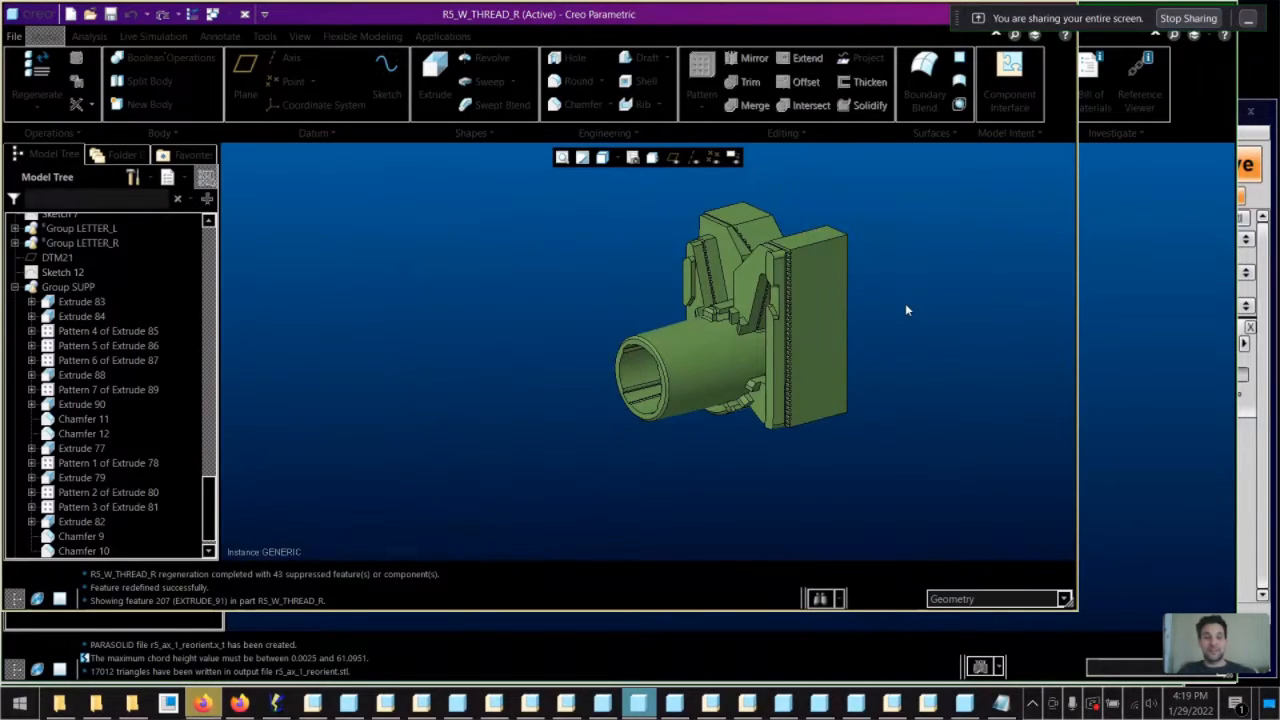
mouse_move(886, 291)
middle_down()
mouse_move(891, 277)
mouse_move(866, 289)
middle_up()
scroll(845, 457, up, 3)
scroll(844, 397, down, 3)
scroll(850, 393, down, 2)
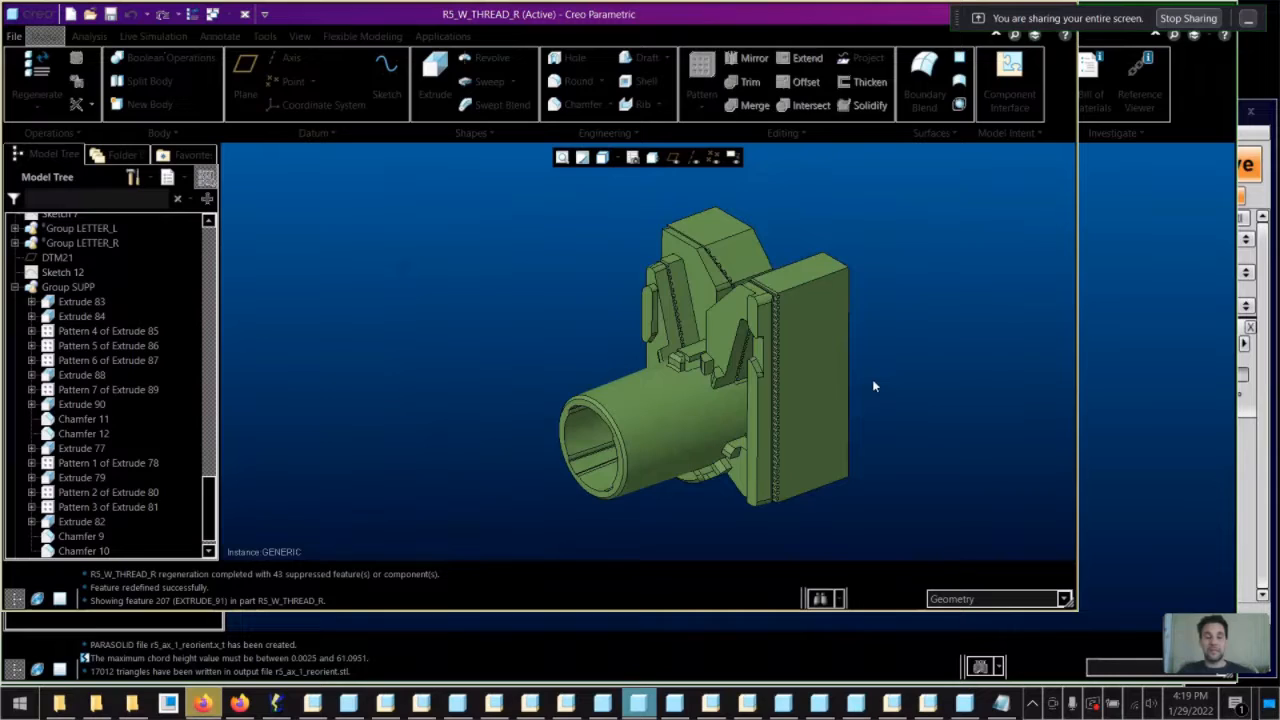
mouse_move(872, 386)
middle_down()
mouse_move(874, 363)
mouse_move(877, 377)
middle_up()
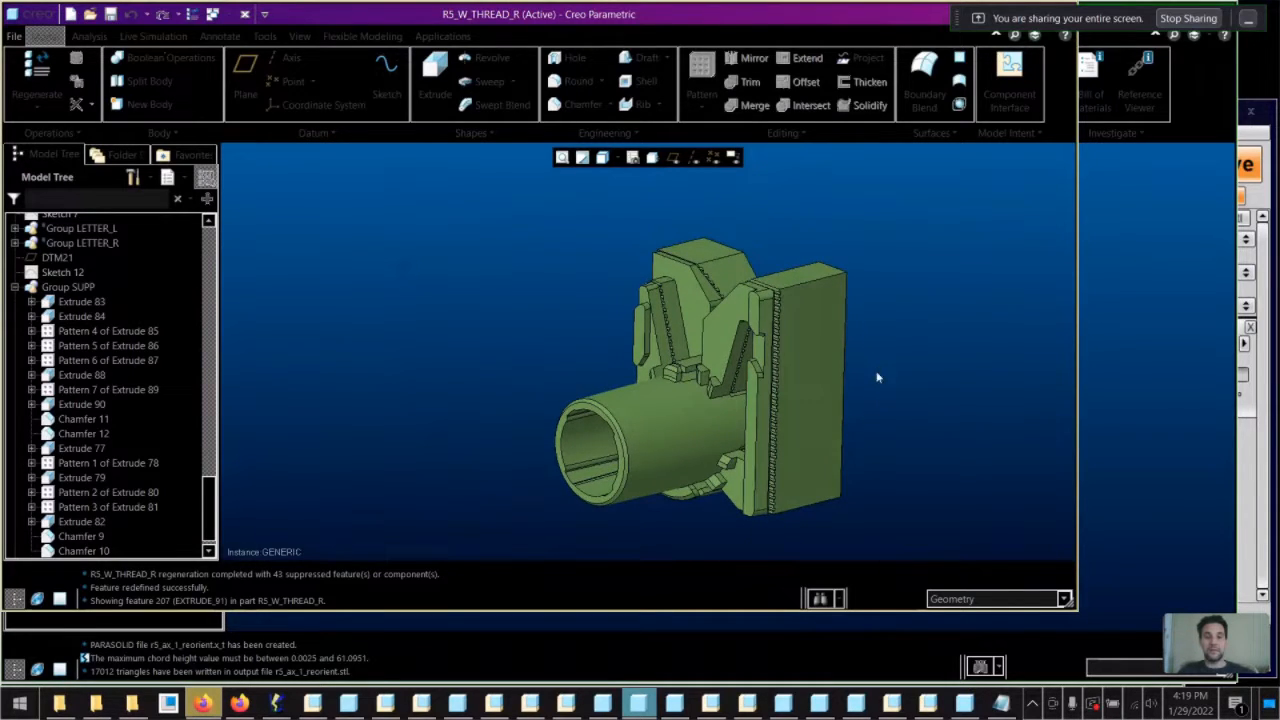
mouse_move(775, 255)
middle_down()
mouse_move(772, 305)
mouse_move(766, 262)
middle_up()
scroll(779, 262, up, 3)
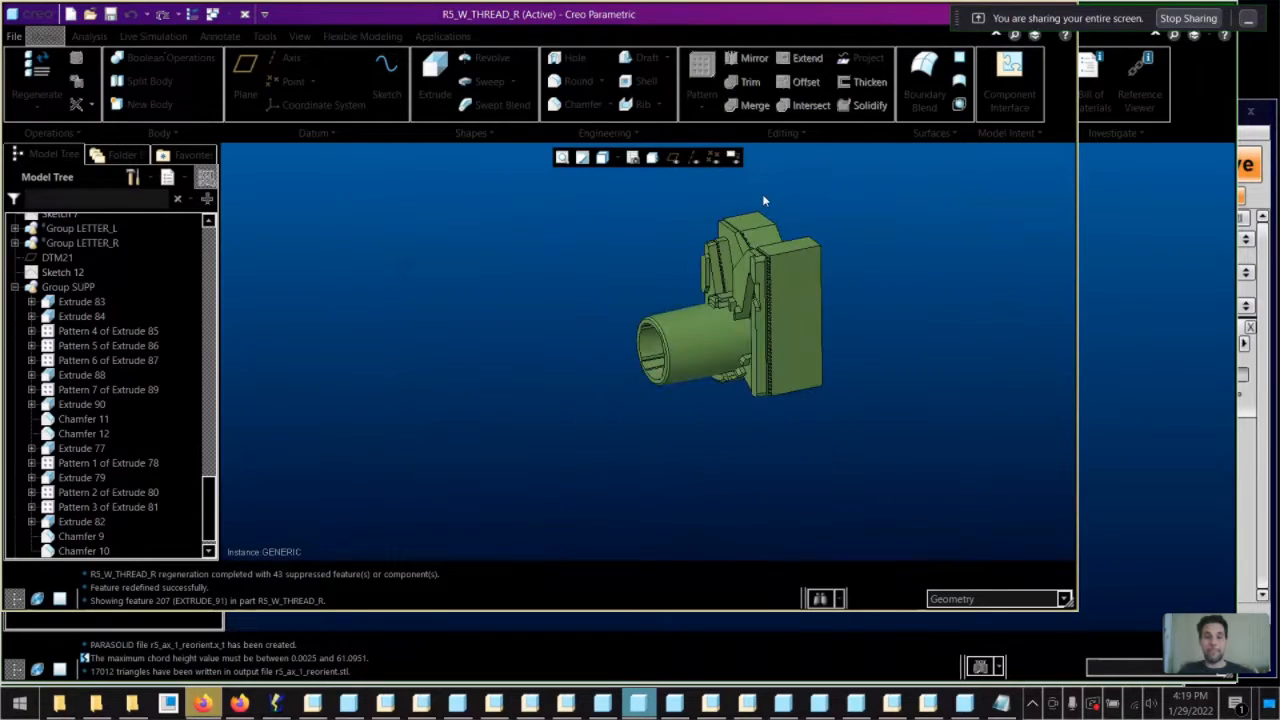
scroll(762, 194, down, 2)
middle_drag(830, 279, 825, 274)
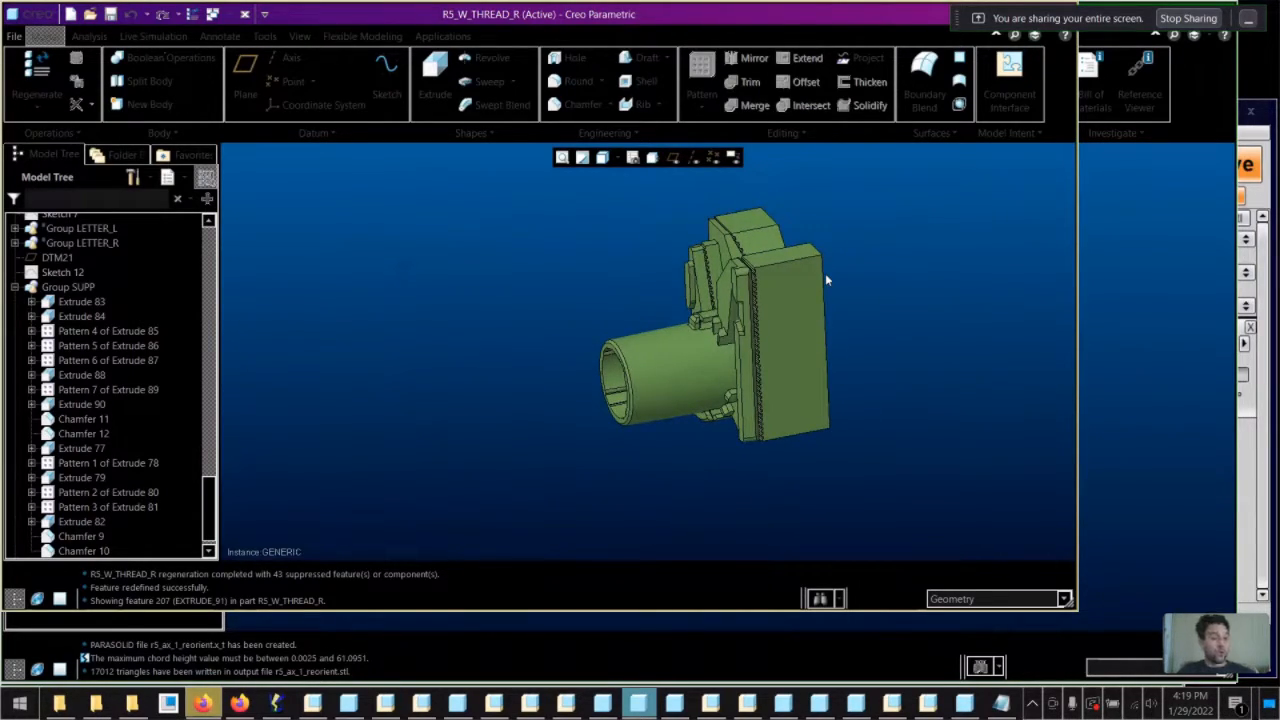
middle_drag(864, 317, 870, 313)
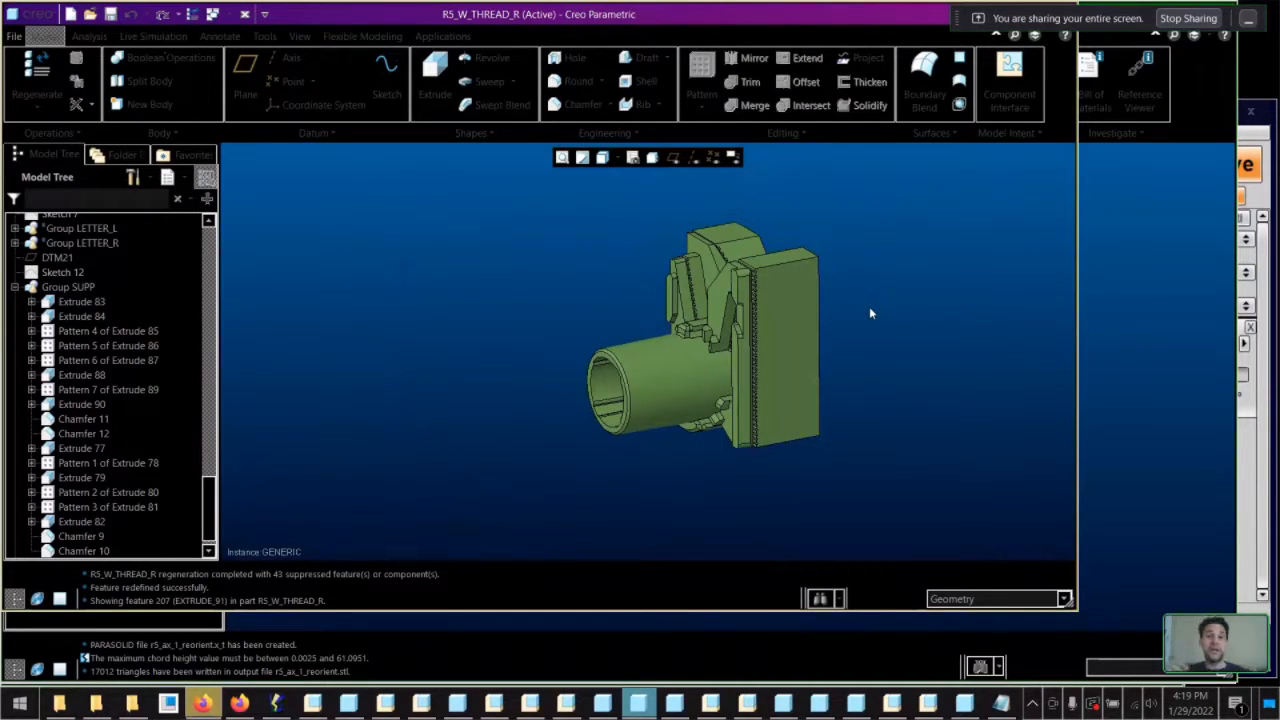
click(1261, 361)
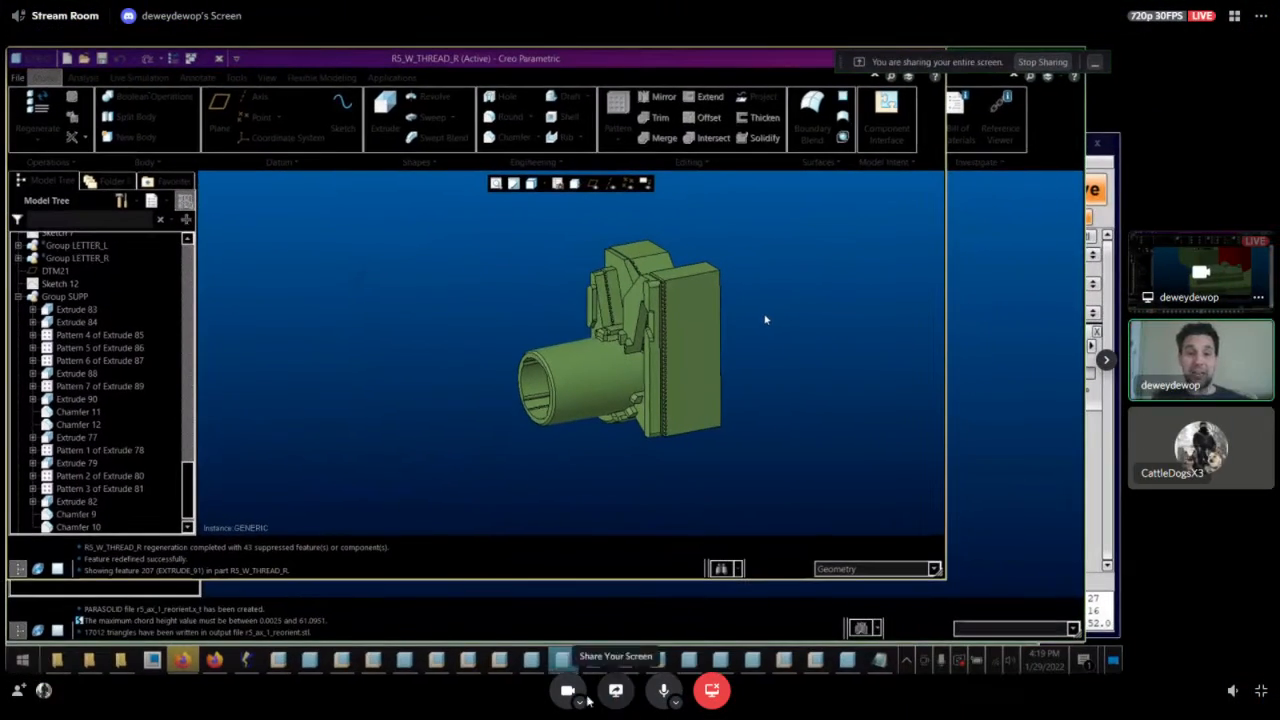
click(1108, 360)
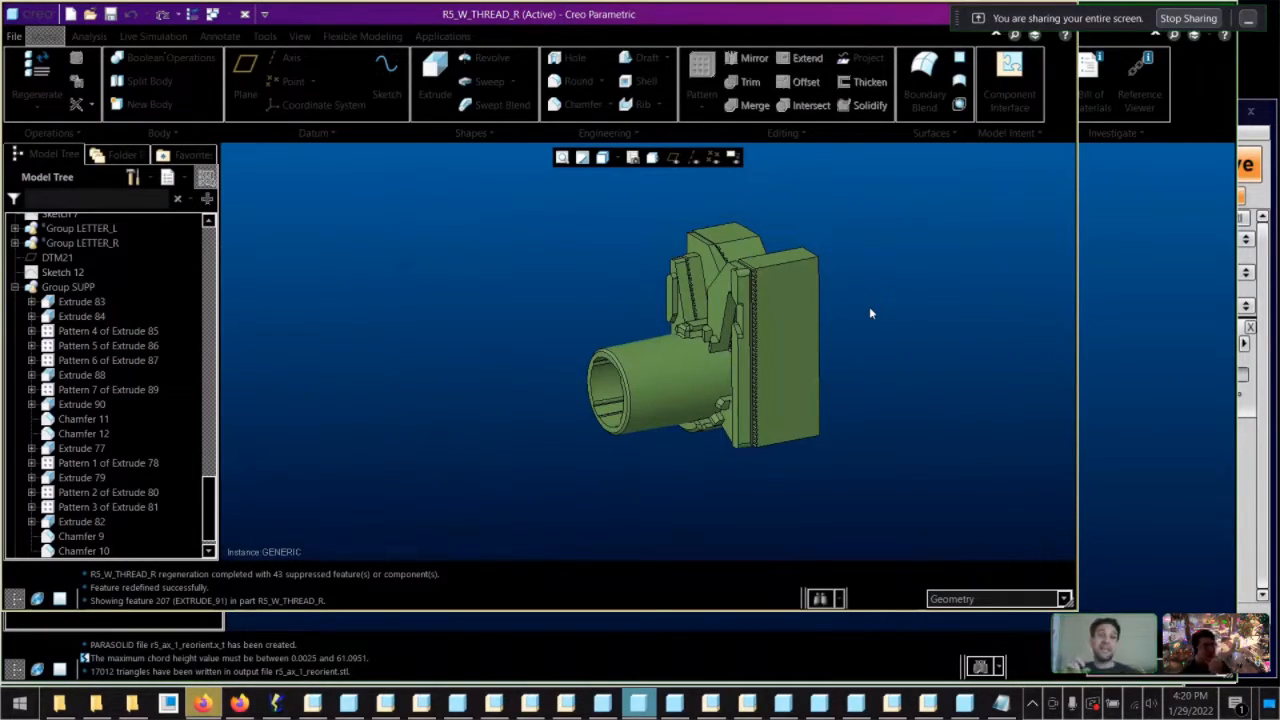
click(1253, 360)
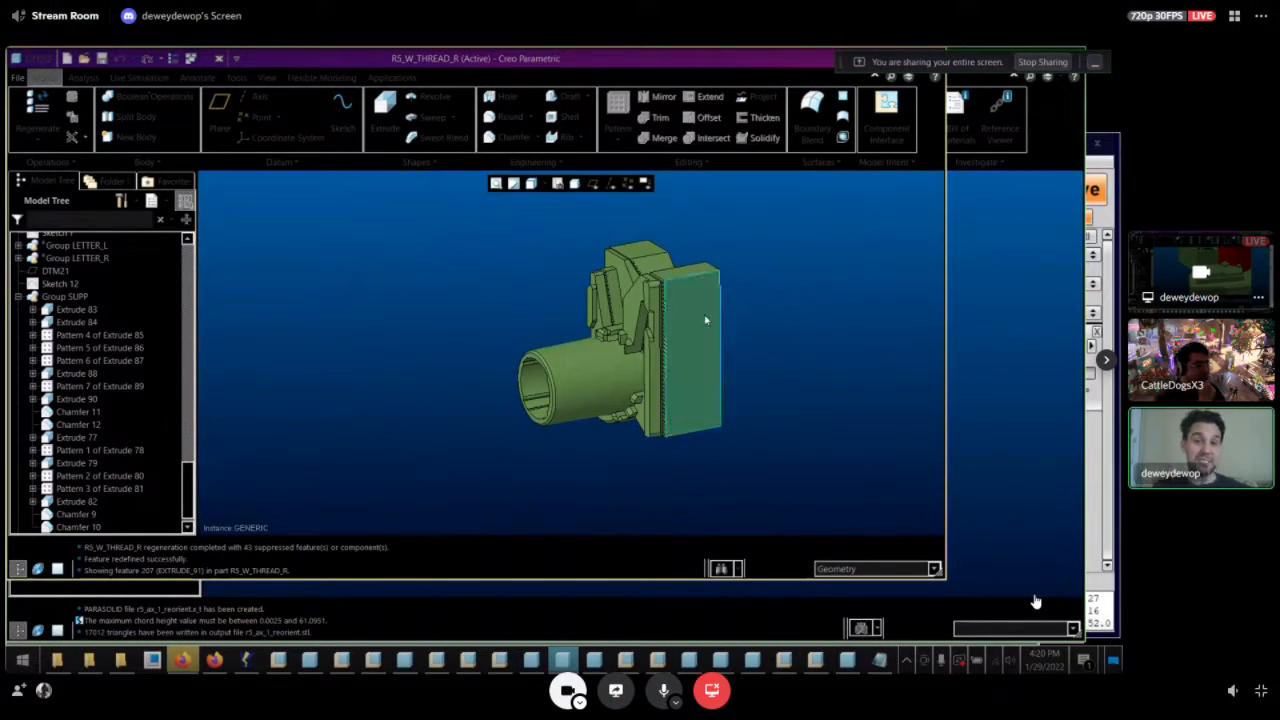
Examine the support blocks beneath the flange up close, including their toothed upper edges, outer corner and the stepped blocks beside them
click(1212, 280)
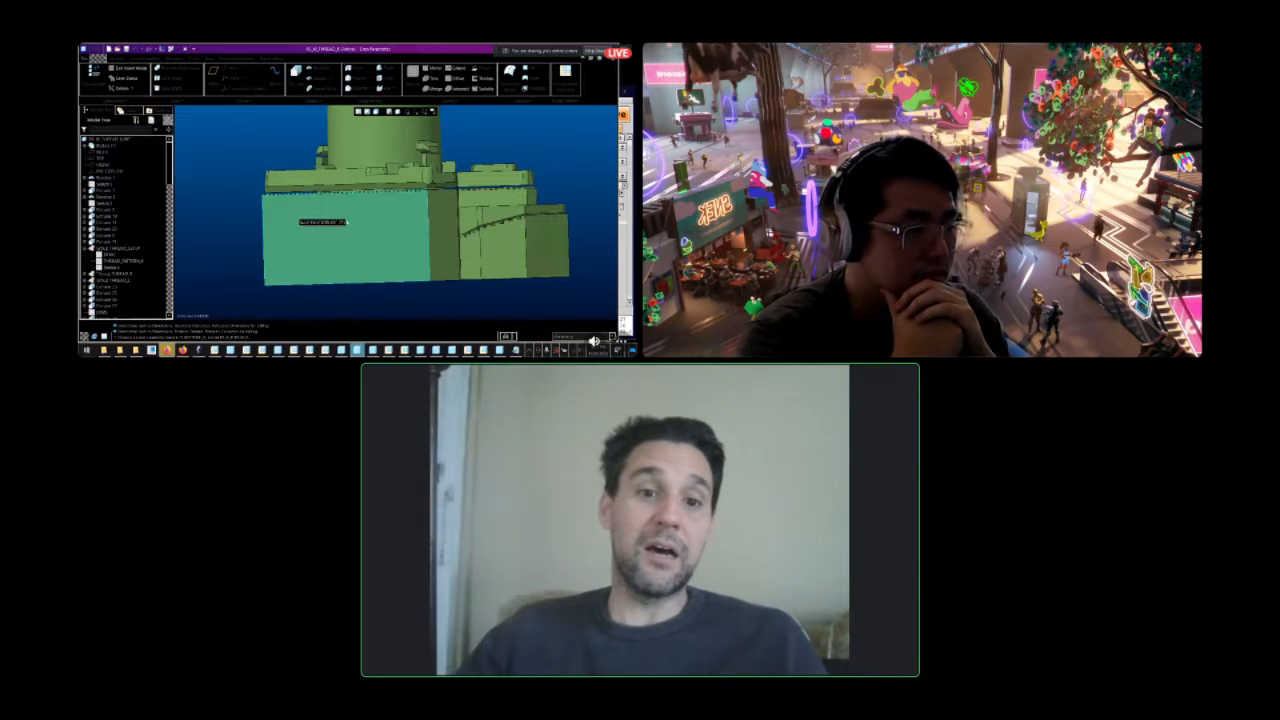
middle_drag(302, 215, 351, 192)
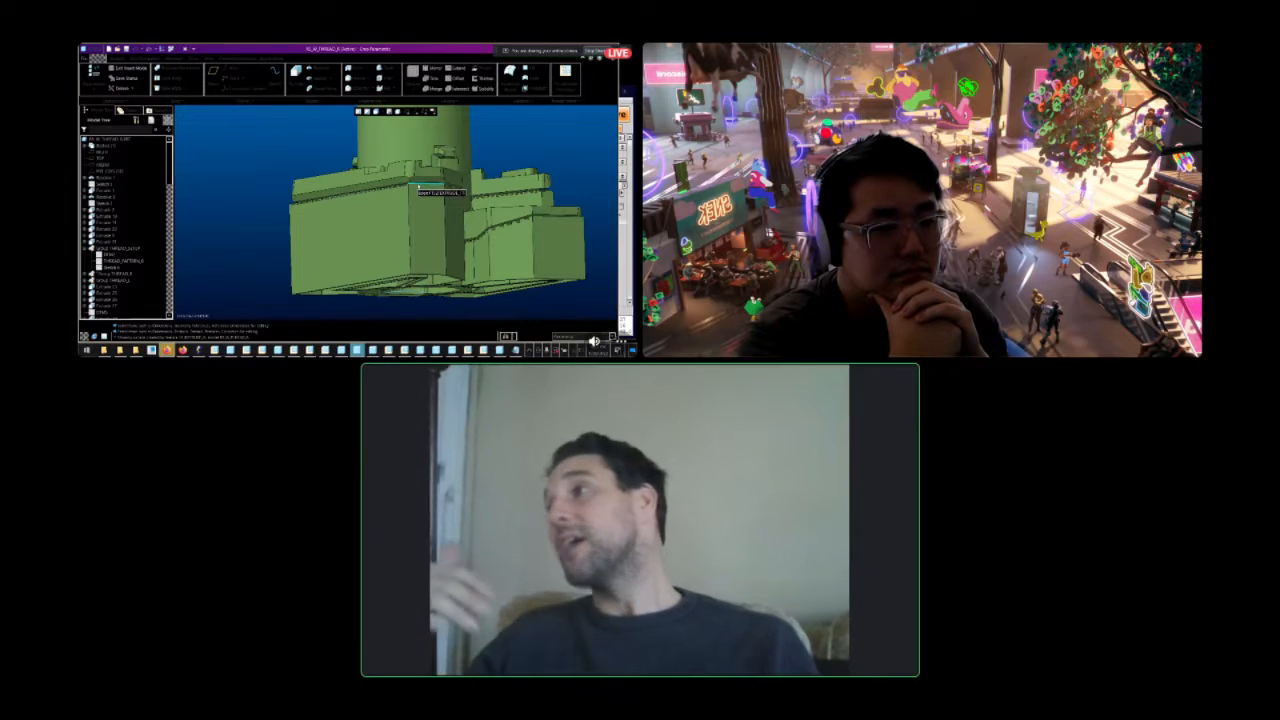
scroll(416, 185, up, 4)
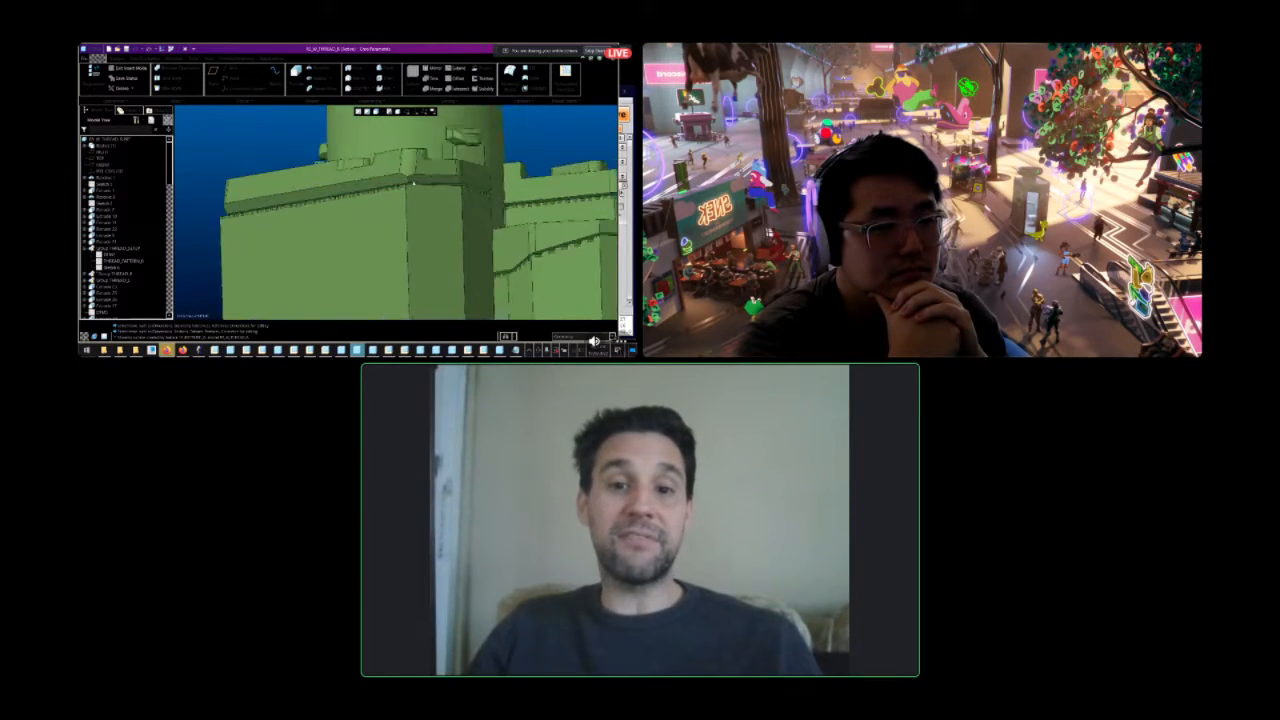
scroll(416, 185, down, 5)
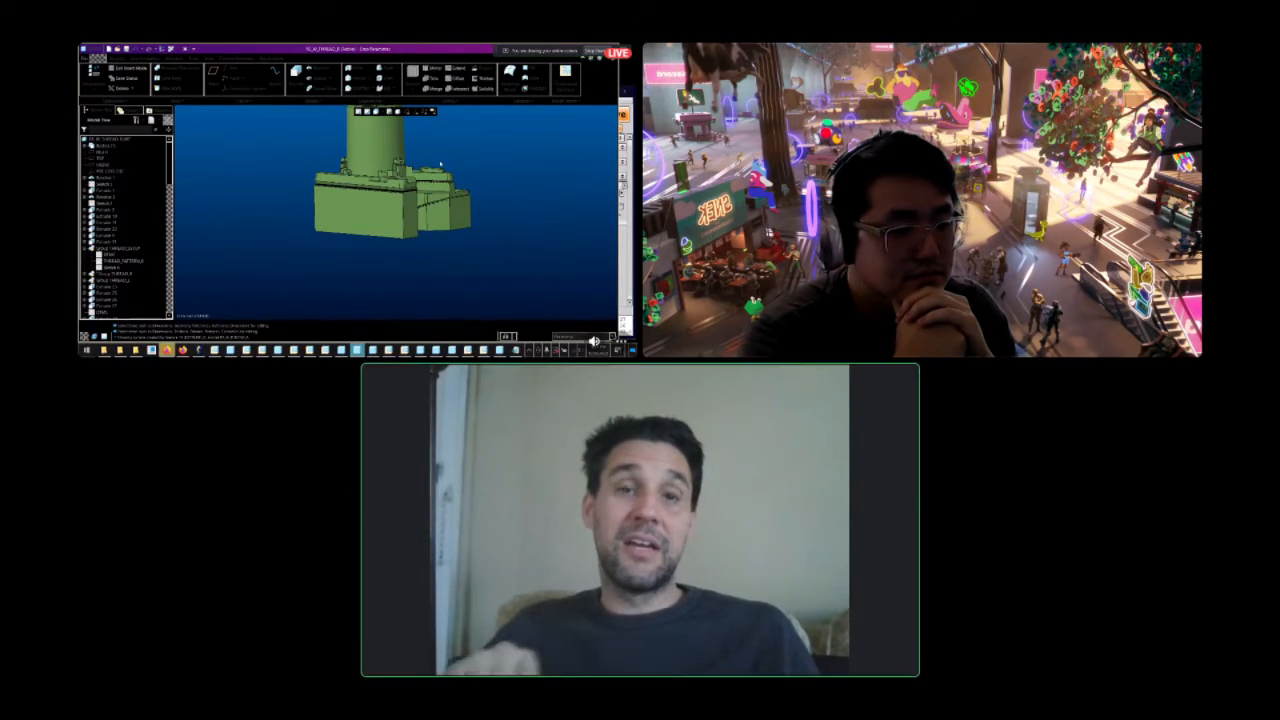
scroll(440, 163, up, 5)
middle_drag(414, 193, 466, 188)
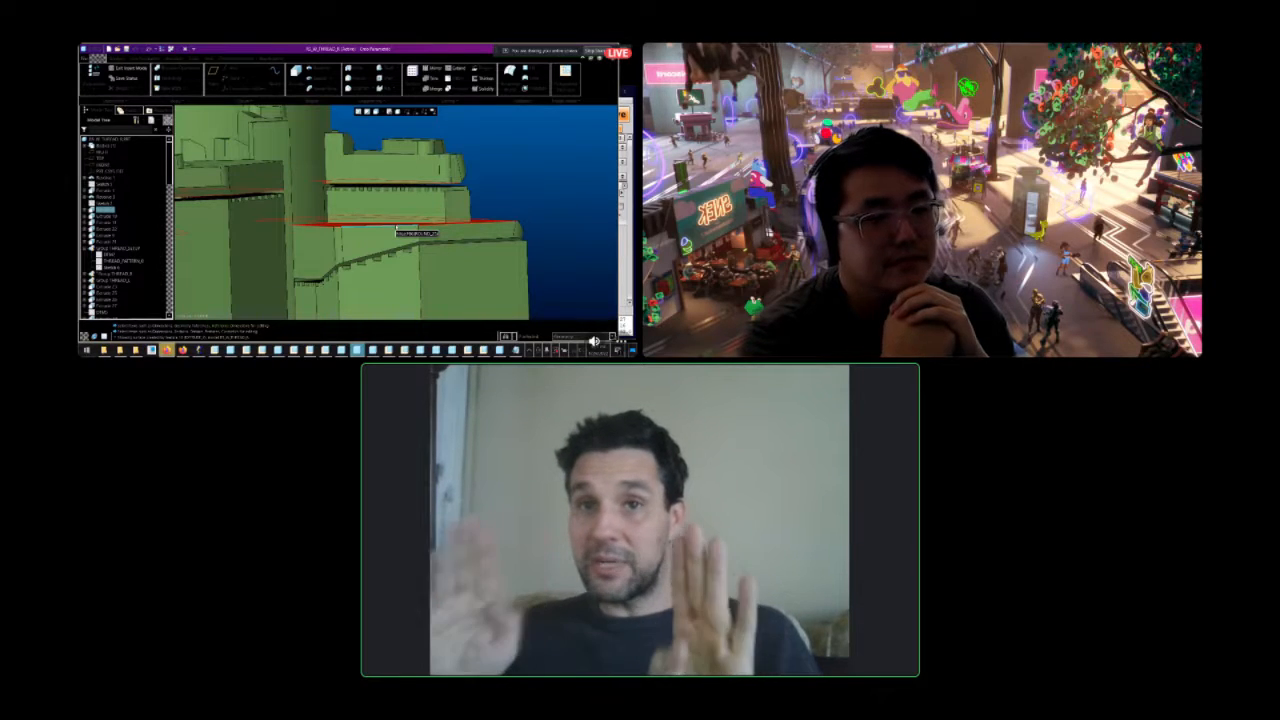
middle_drag(402, 211, 412, 208)
scroll(412, 206, up, 4)
click(481, 189)
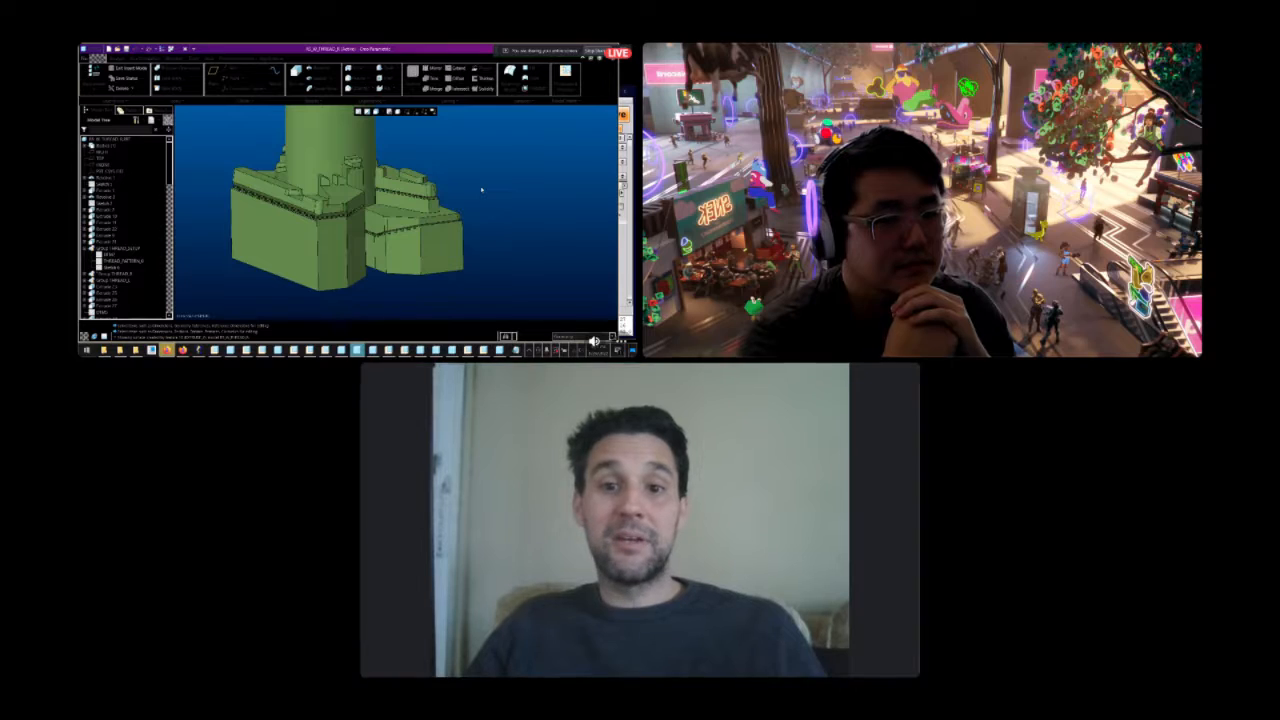